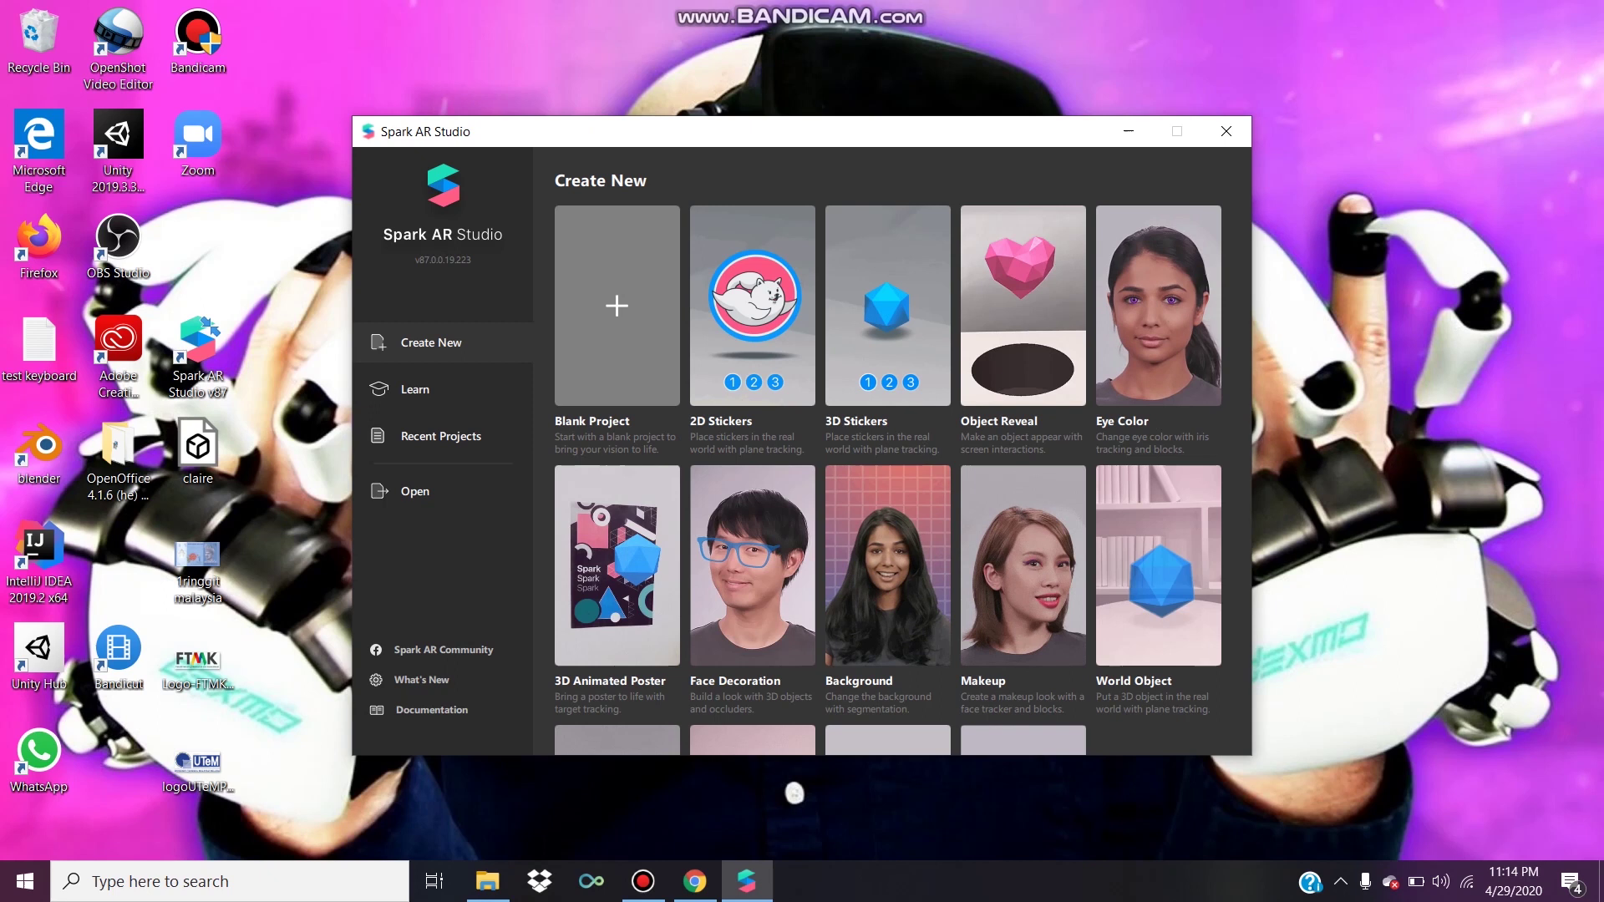
Scroll down the Create New template list to find Blank Project
scroll(887, 480, "down", 2)
scroll(887, 480, "down", 2)
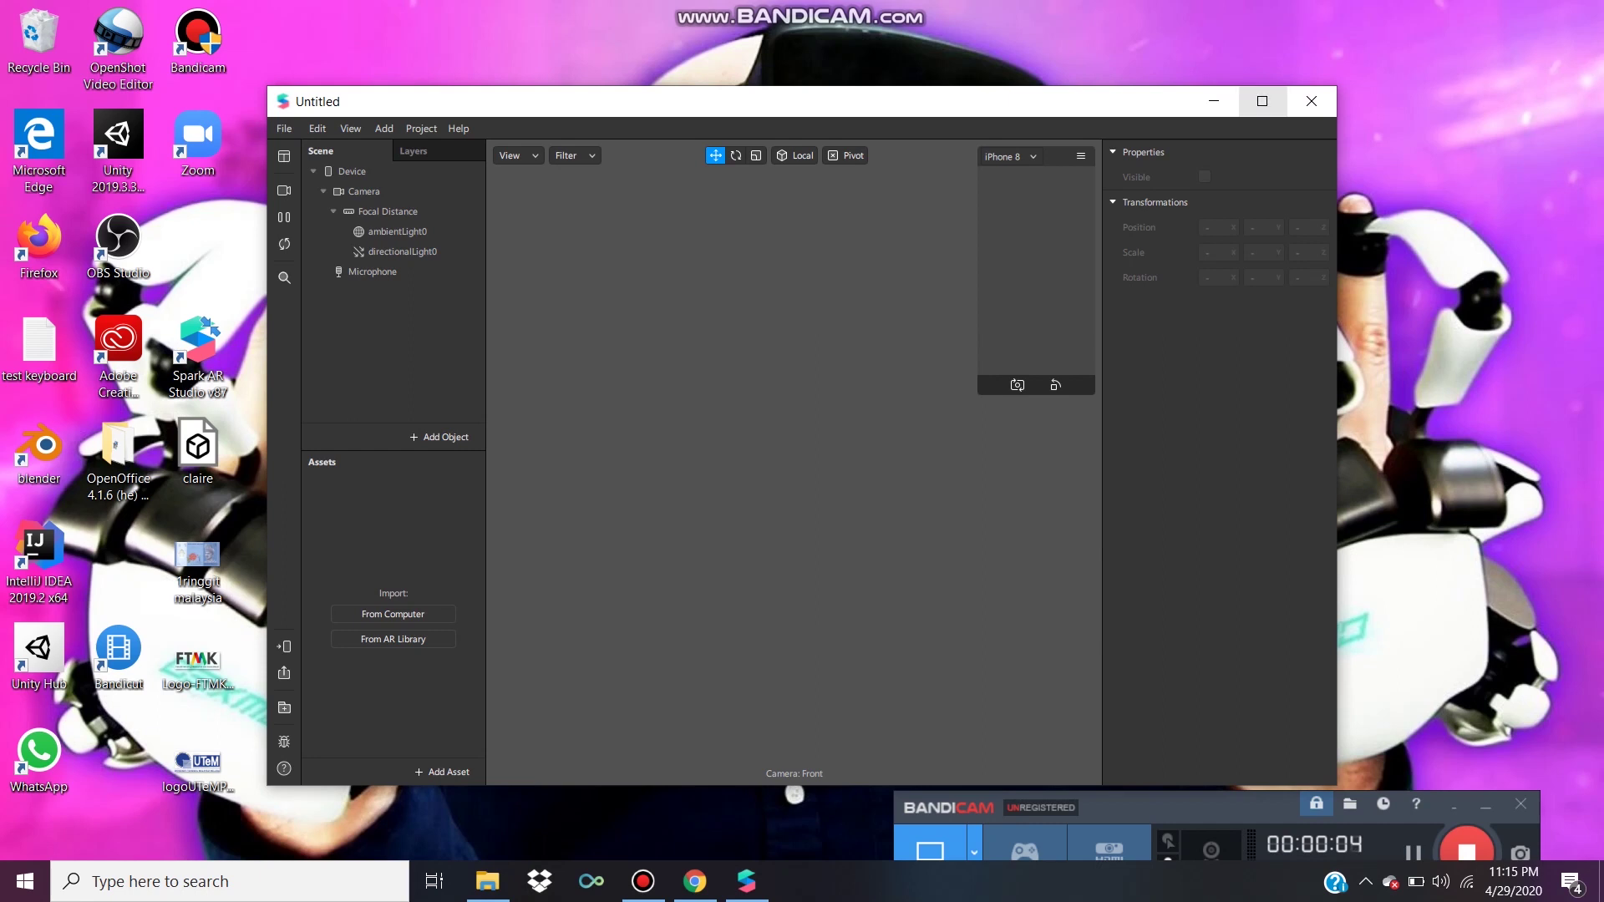
Maximize the project window and preview the scene on the second, third and fourth simulated faces
left_click(1262, 101)
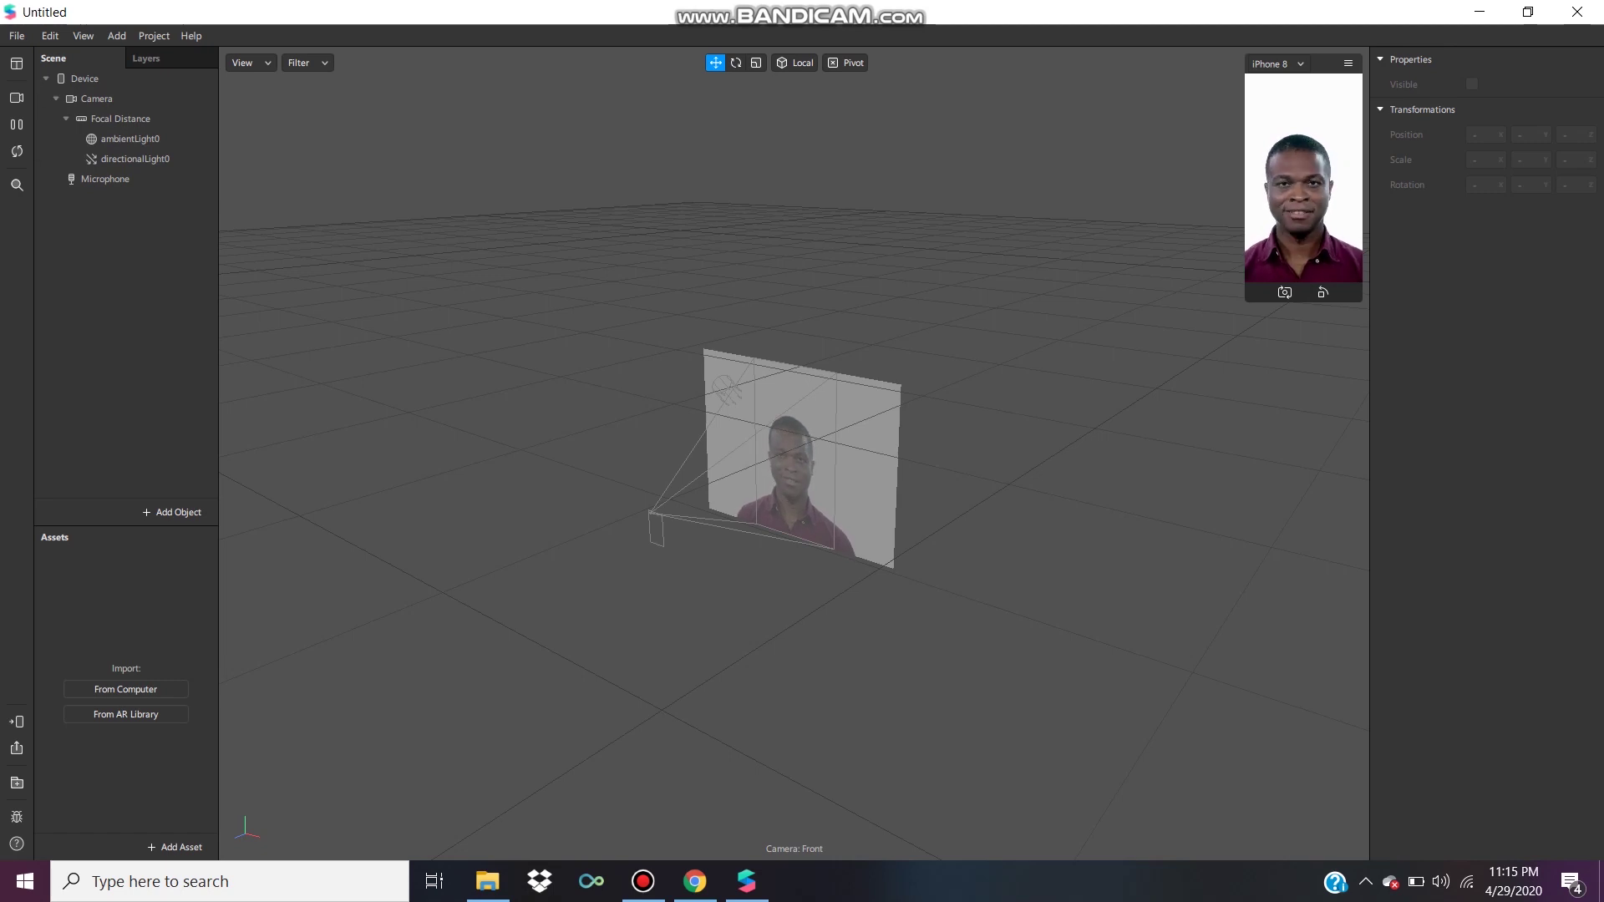
left_click(17, 98)
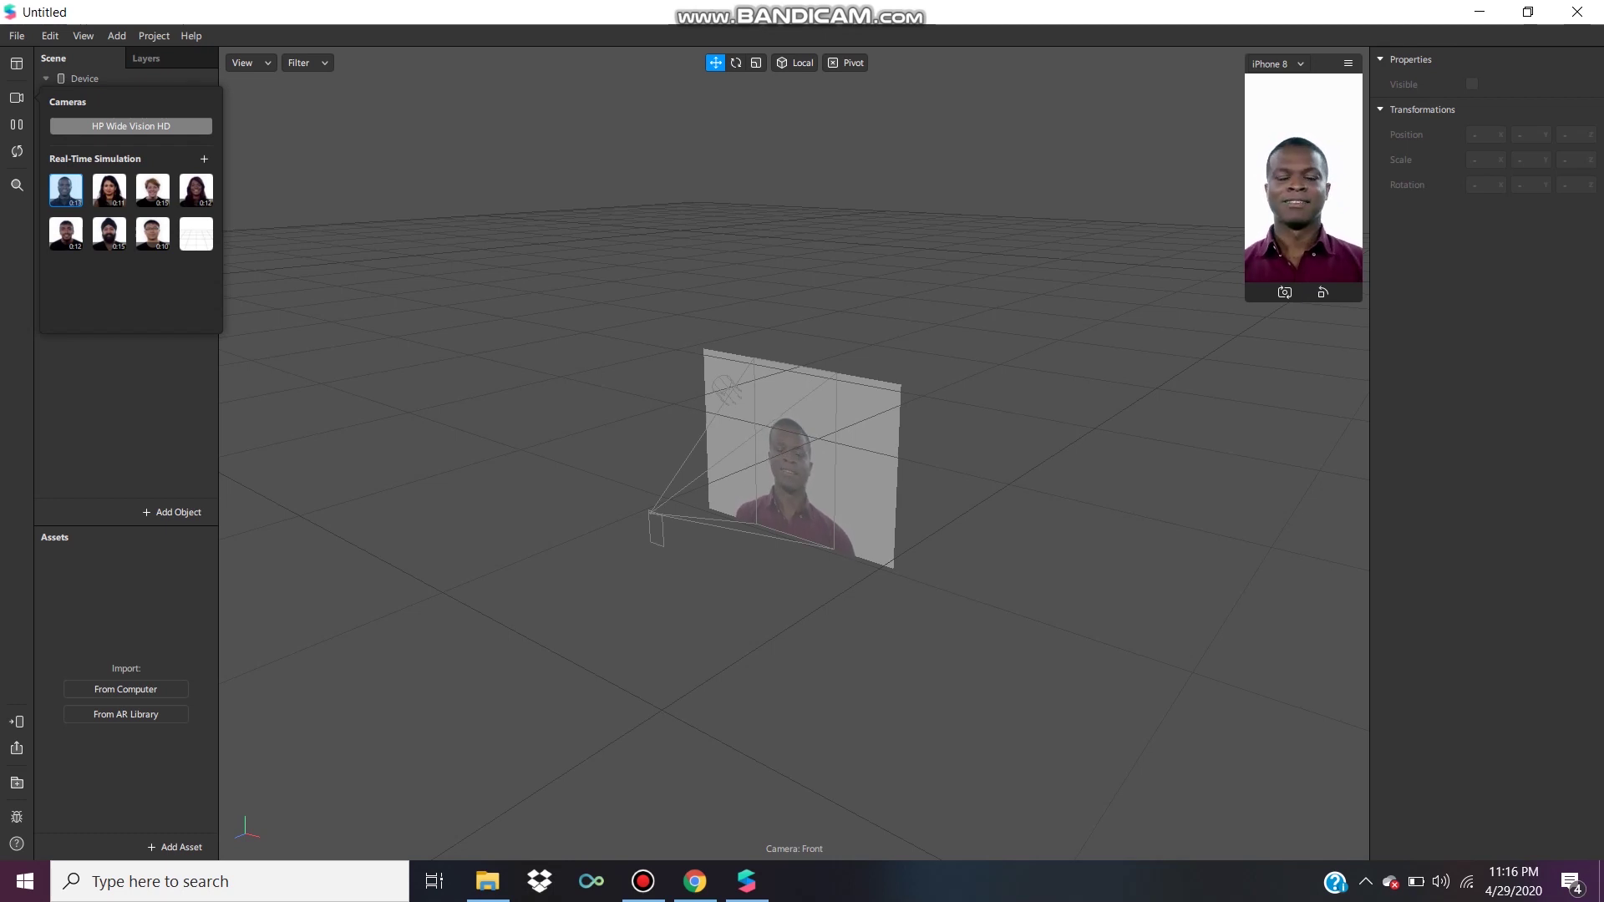
left_click(109, 190)
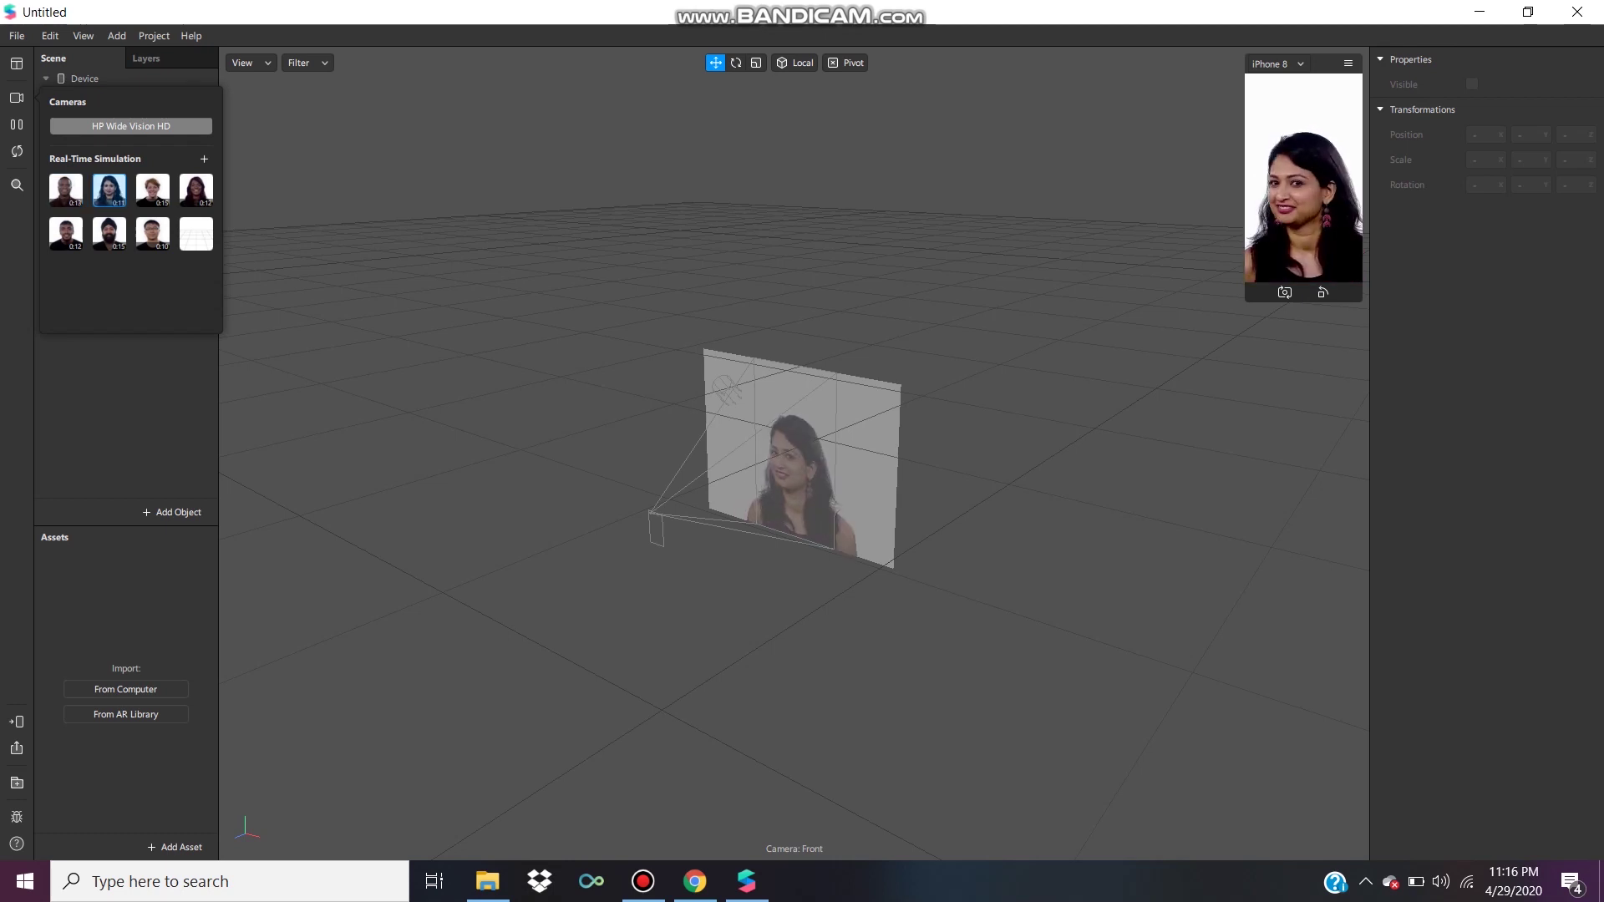
left_click(153, 191)
left_click(196, 191)
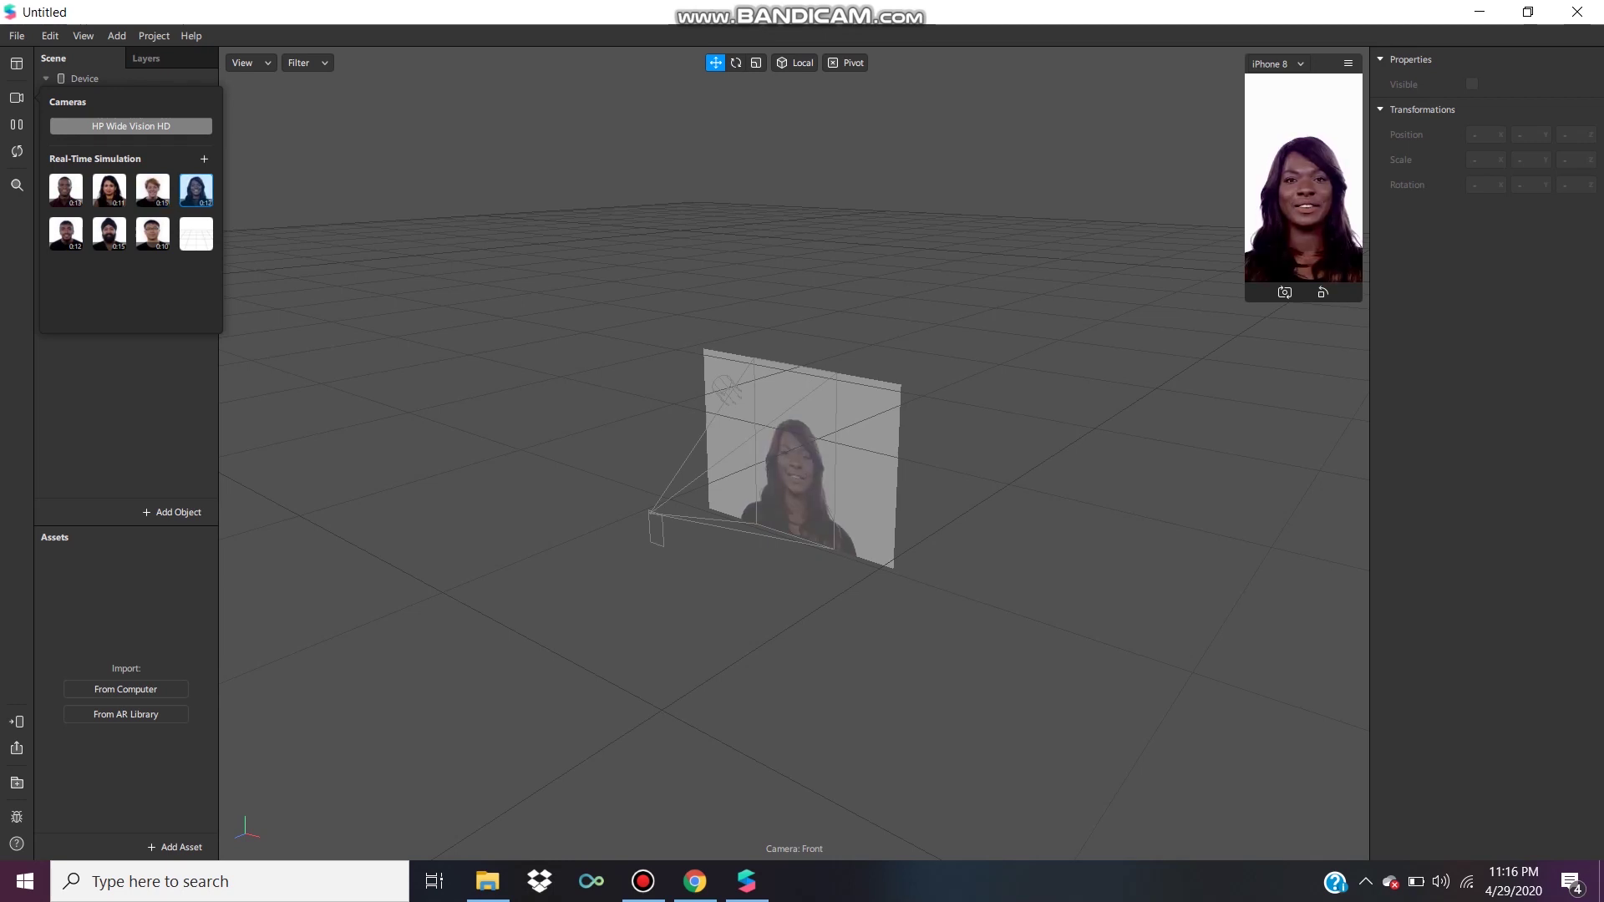
Preview the remaining simulated faces, return to the first face, and close the camera options
left_click(153, 234)
left_click(110, 234)
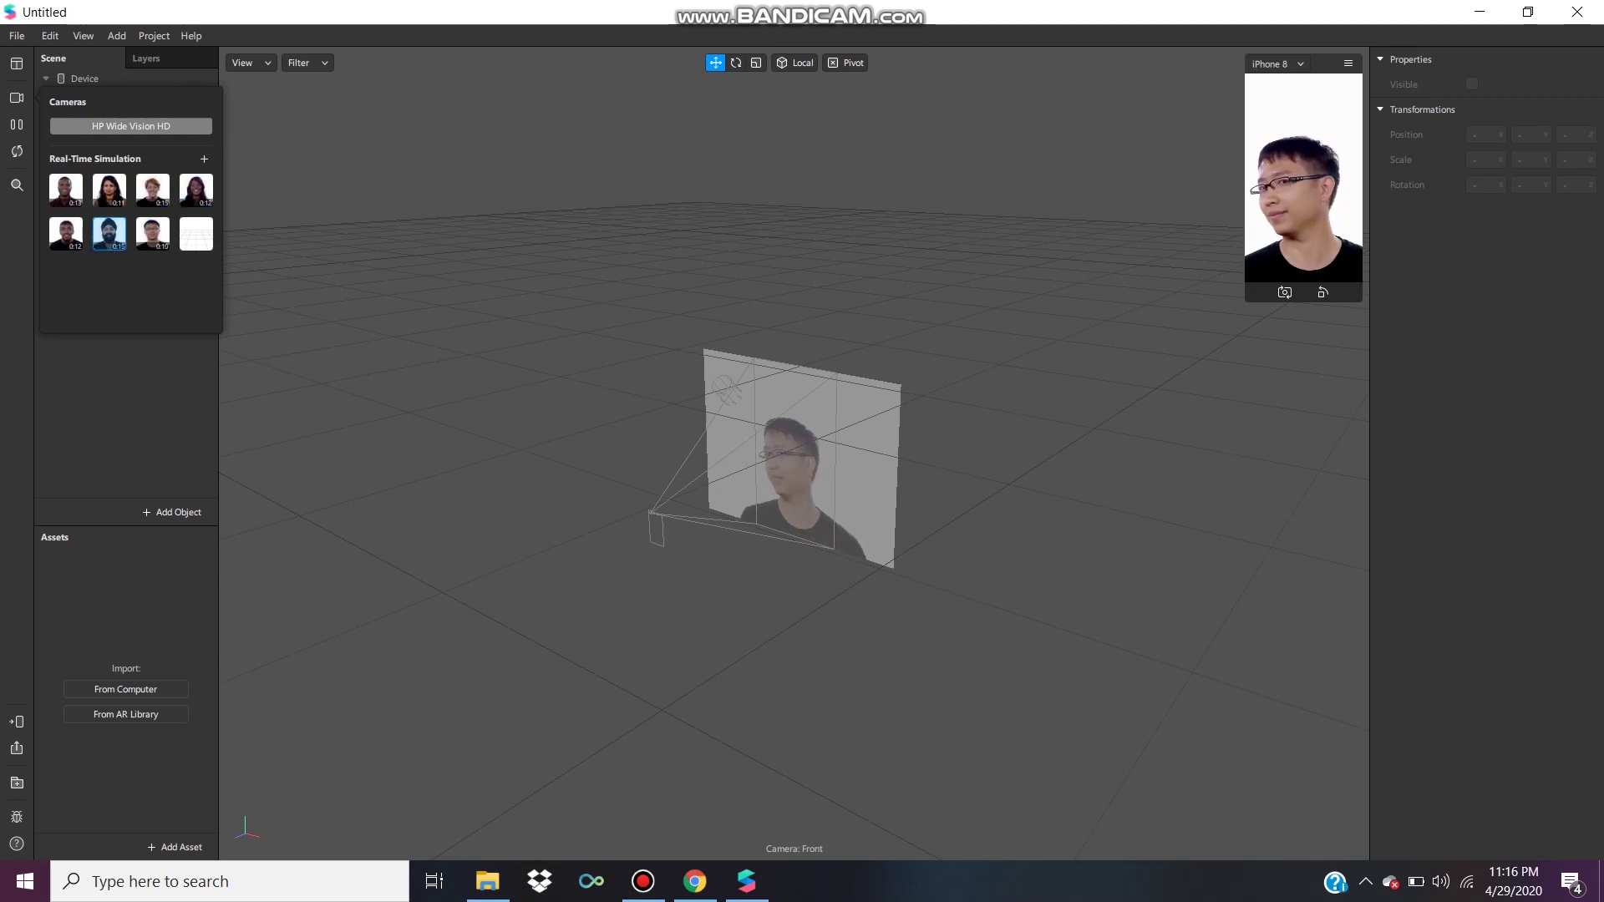
left_click(66, 234)
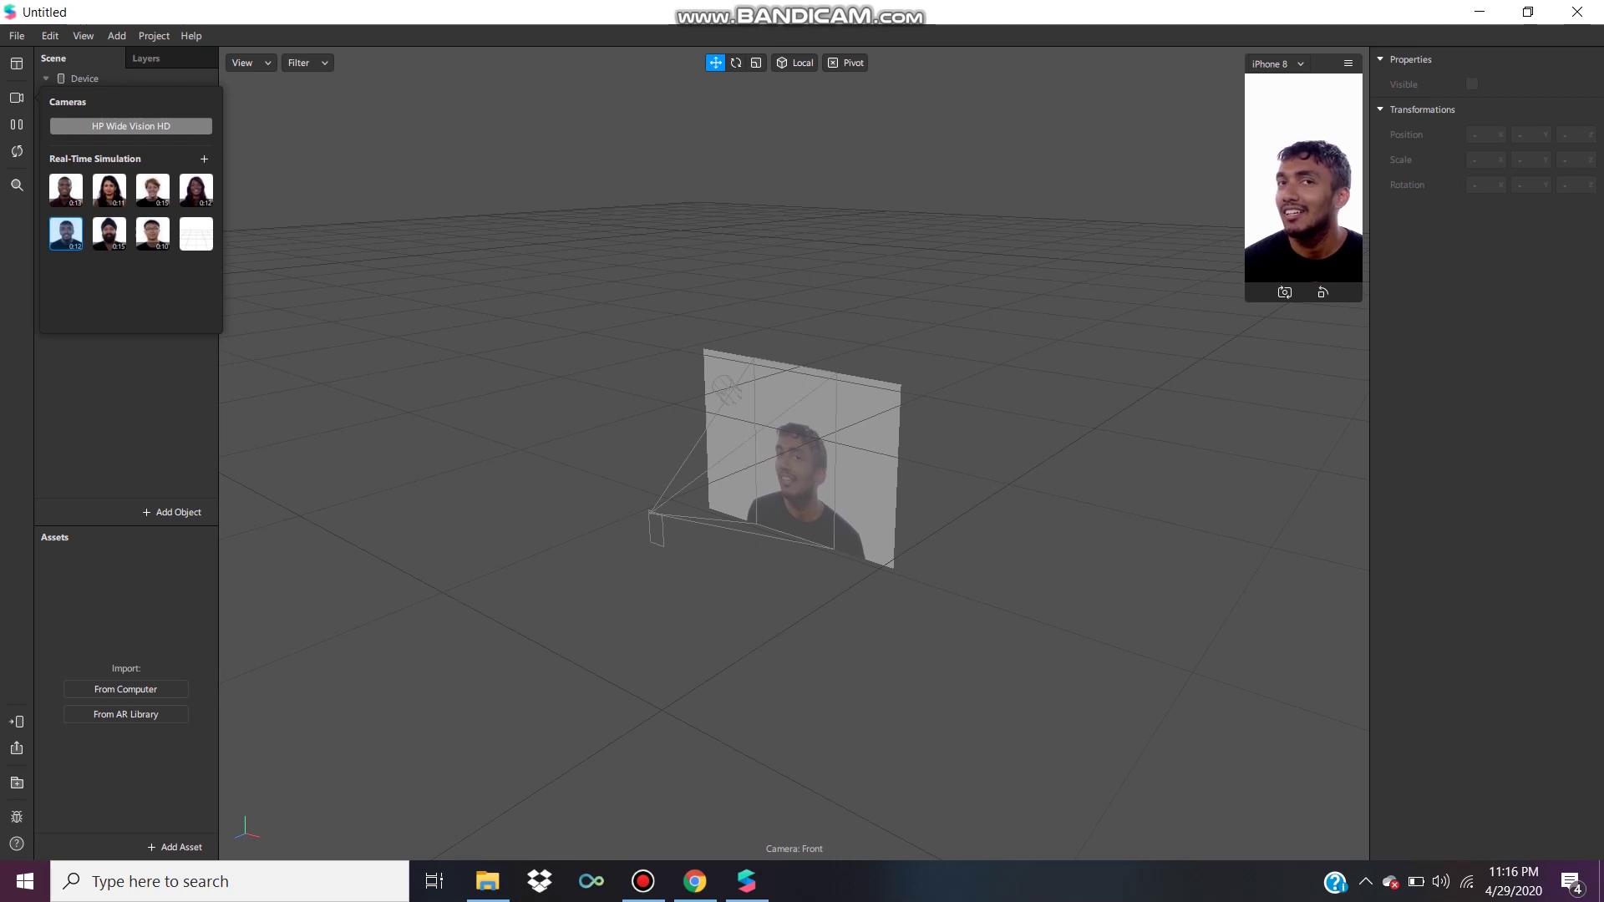
left_click(66, 191)
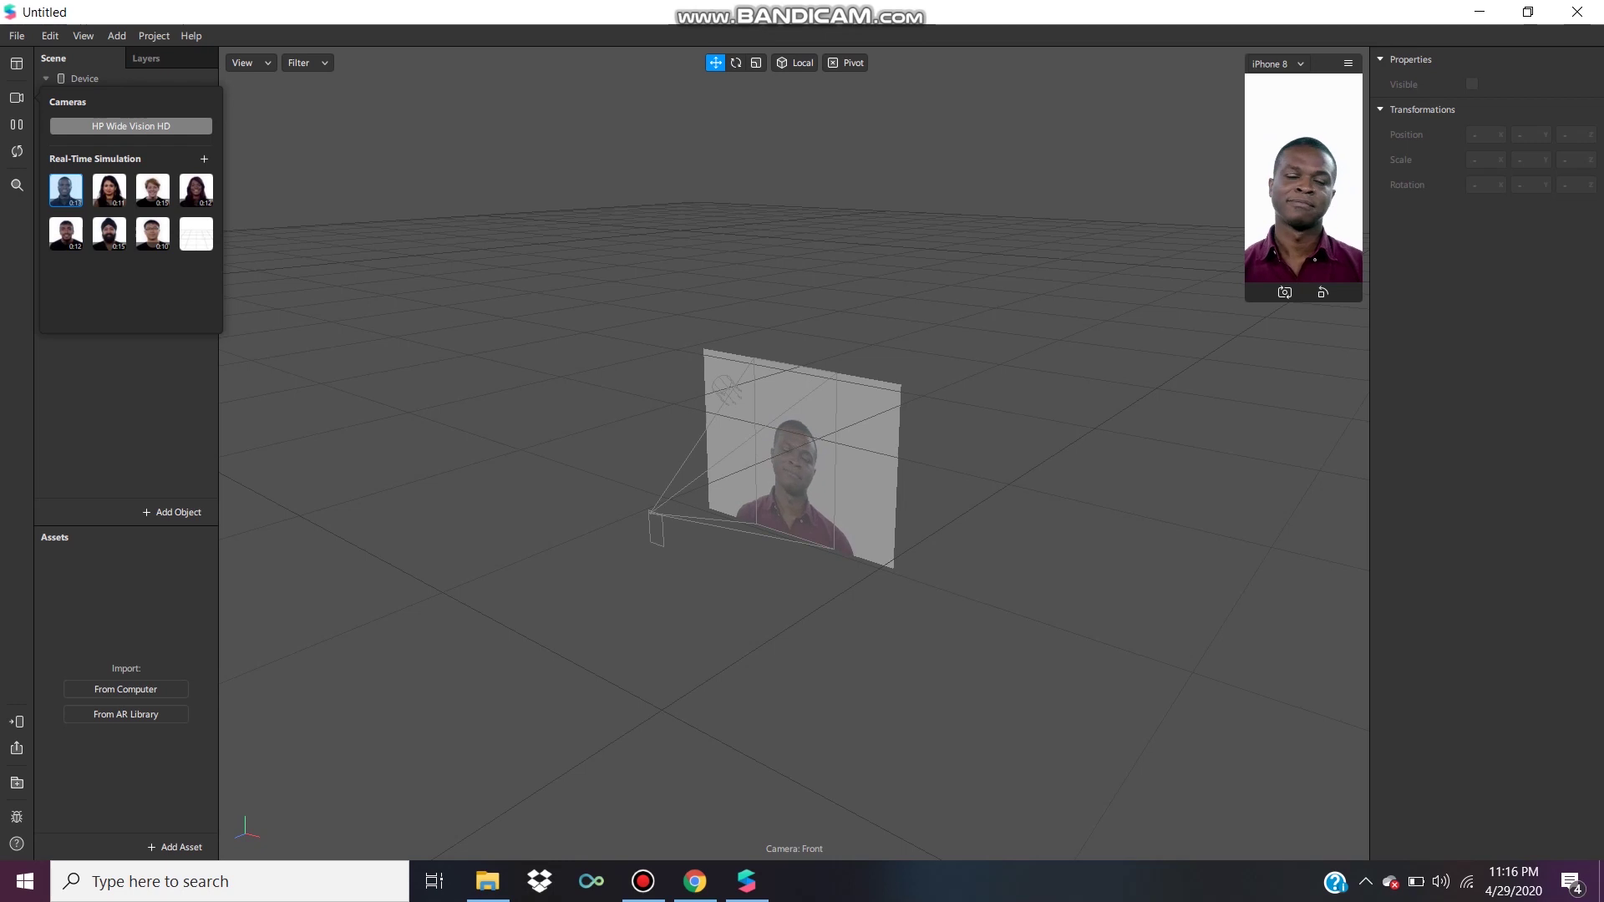
left_click(131, 126)
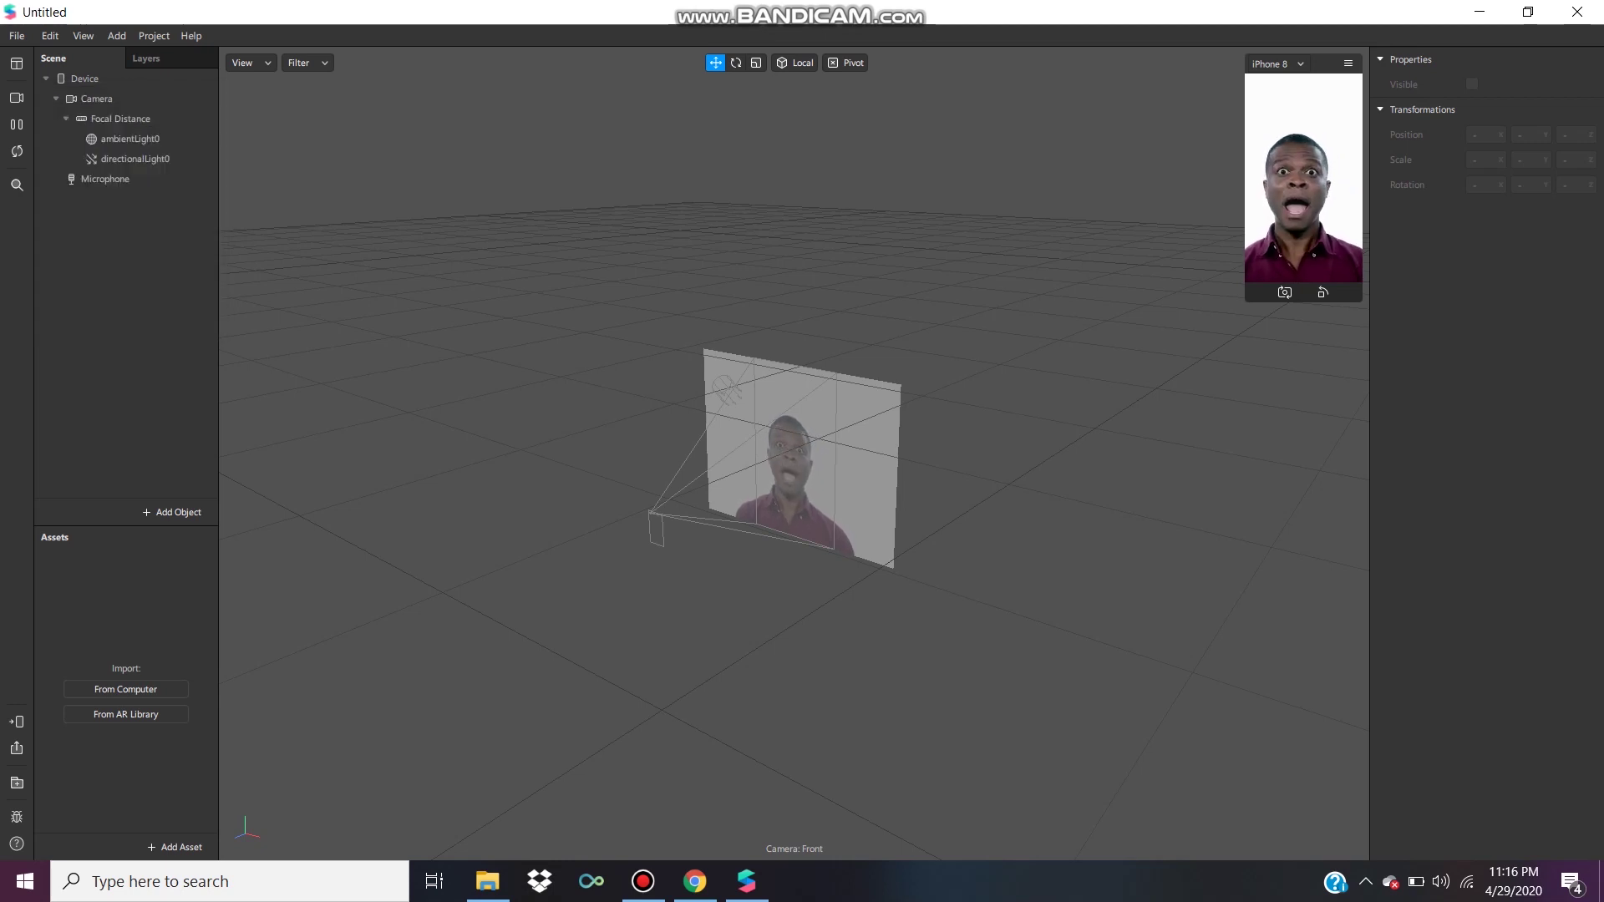
Check the iPhone 8 device list and preview simulation options without changes, then reopen camera options
left_click(1280, 65)
mouse_move(1287, 67)
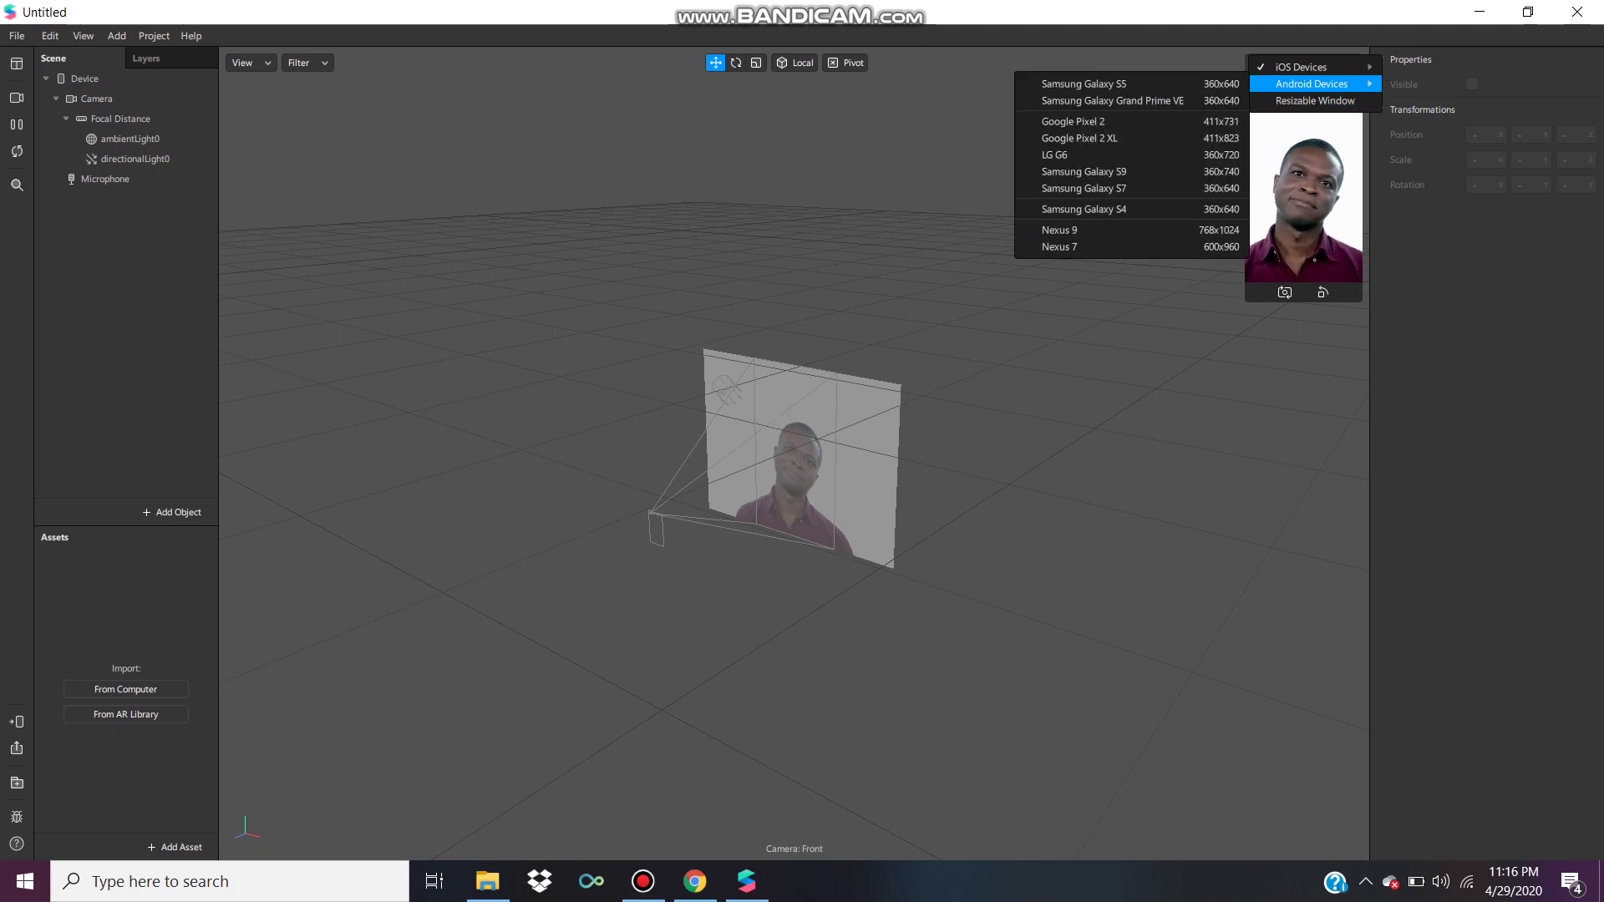
left_click(1303, 43)
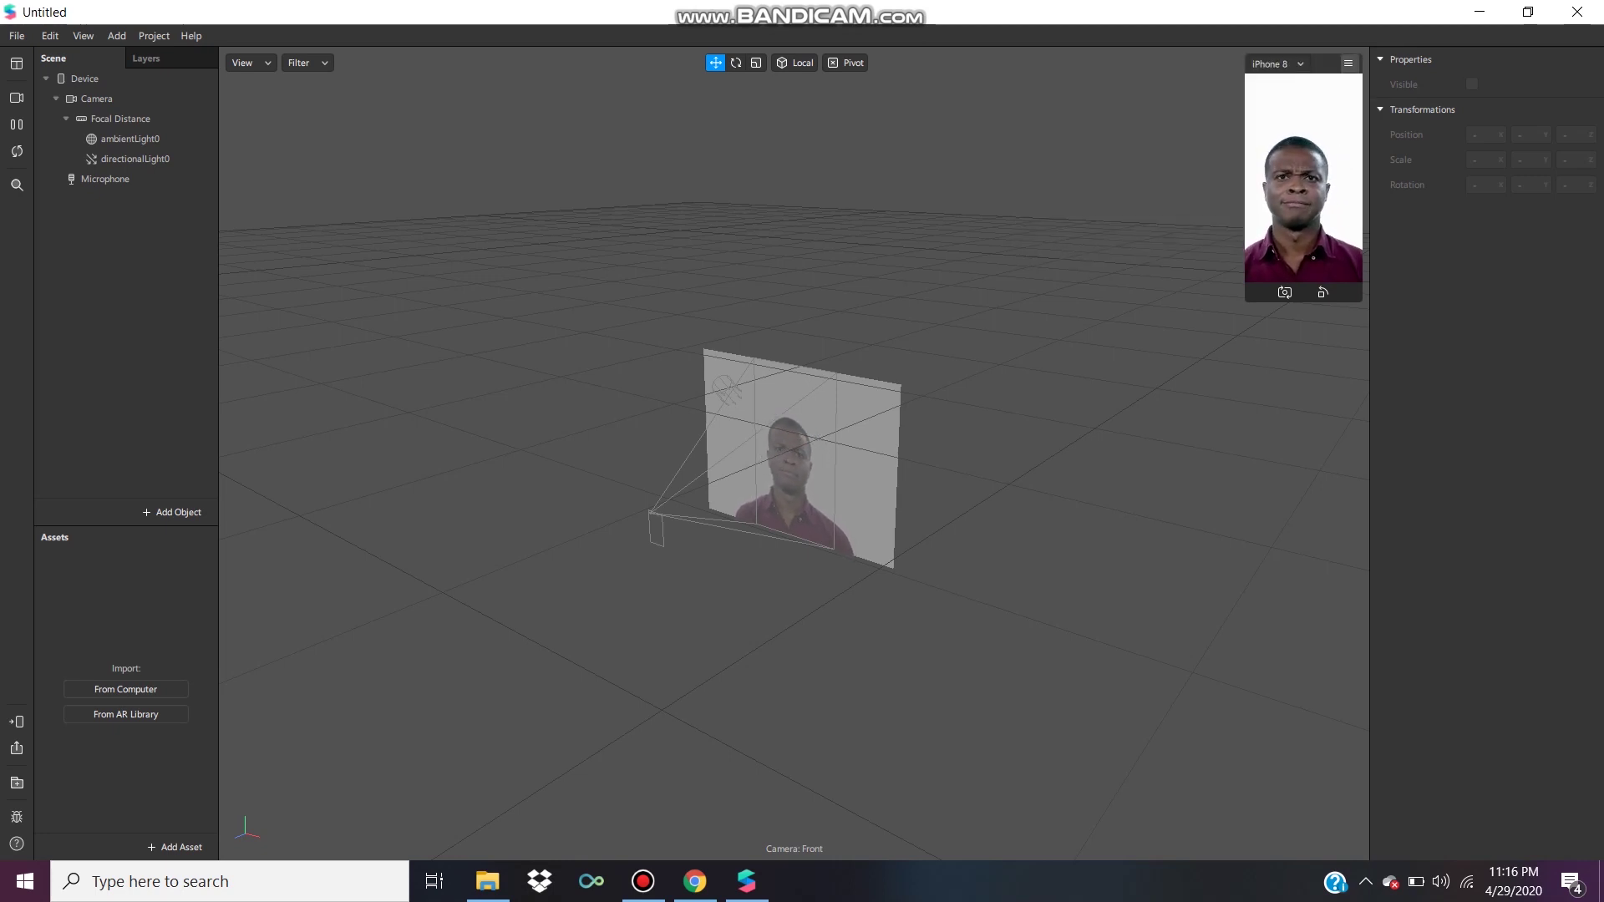
left_click(1351, 63)
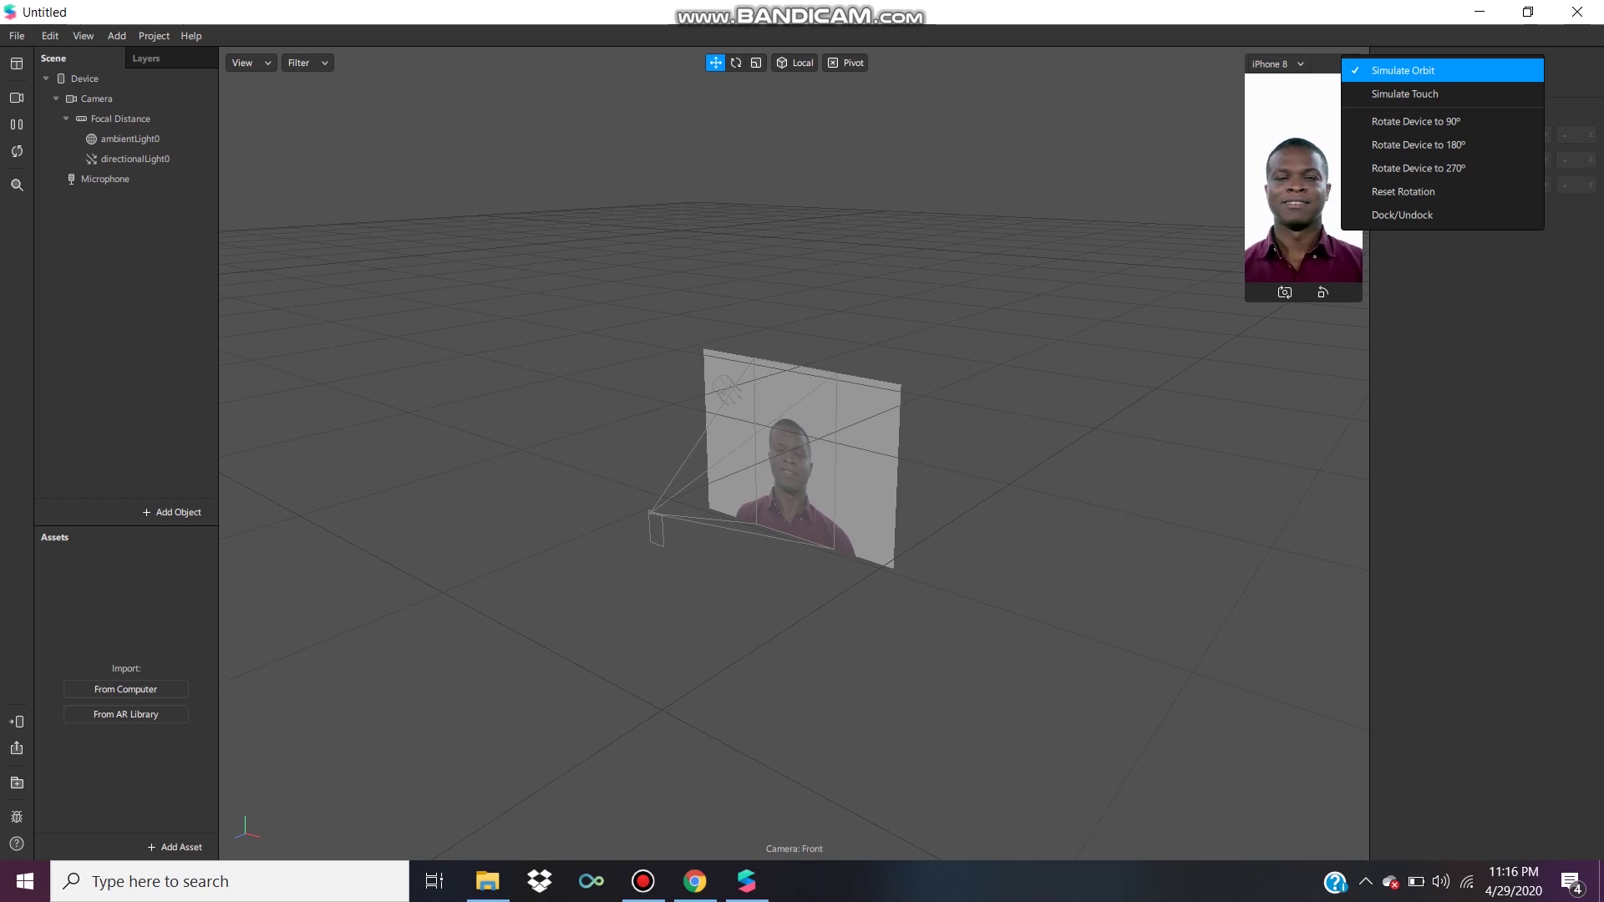
left_click(1350, 65)
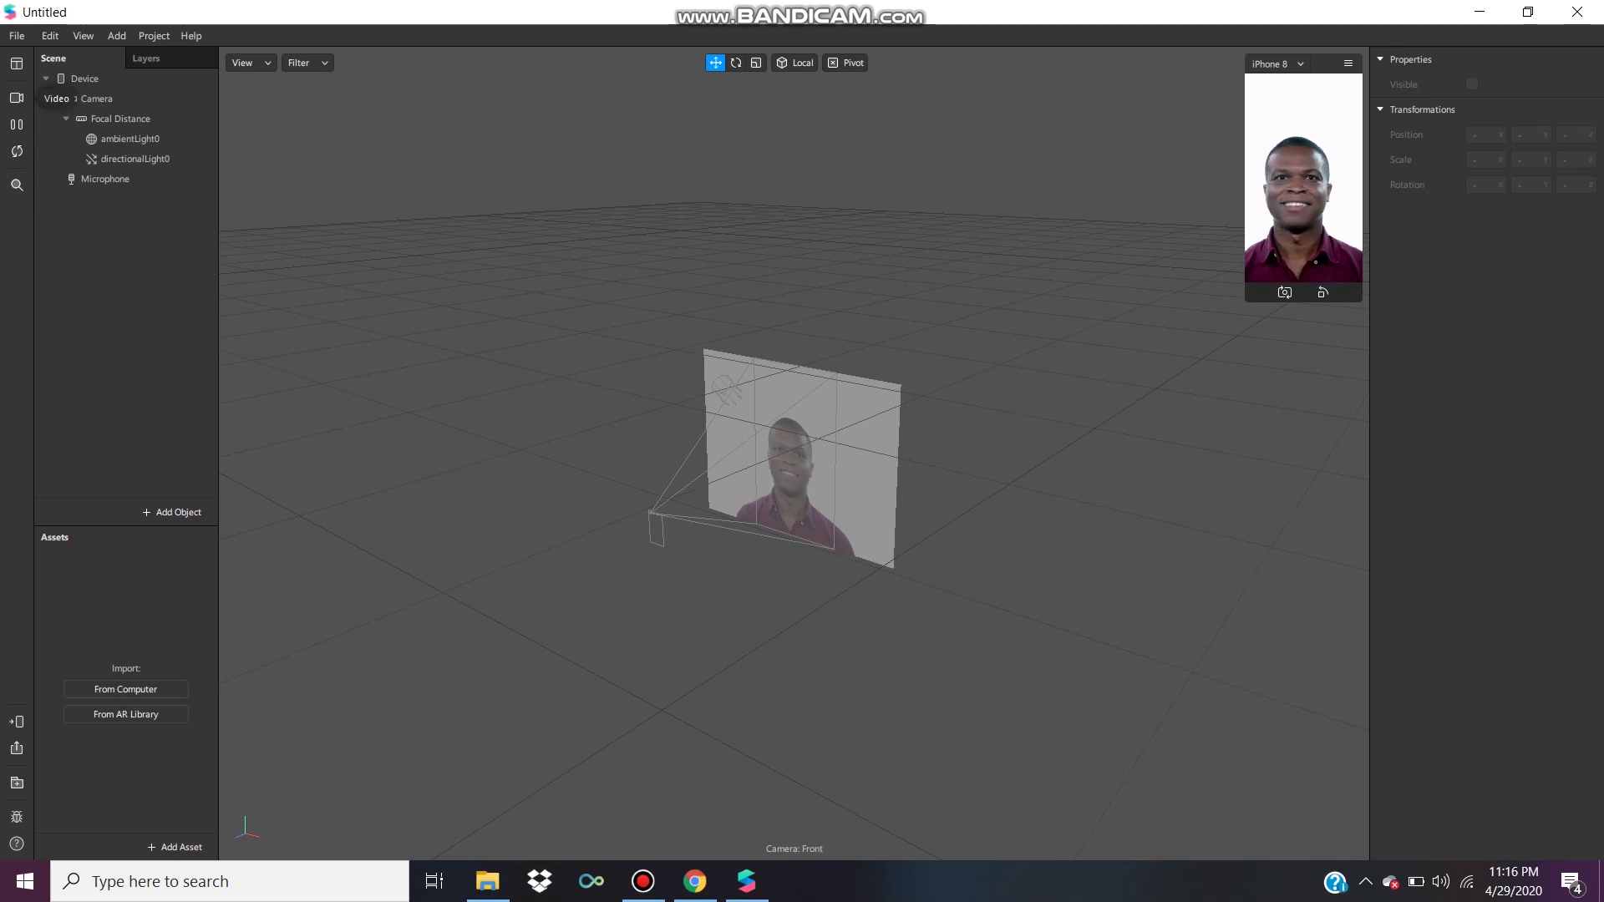
left_click(17, 98)
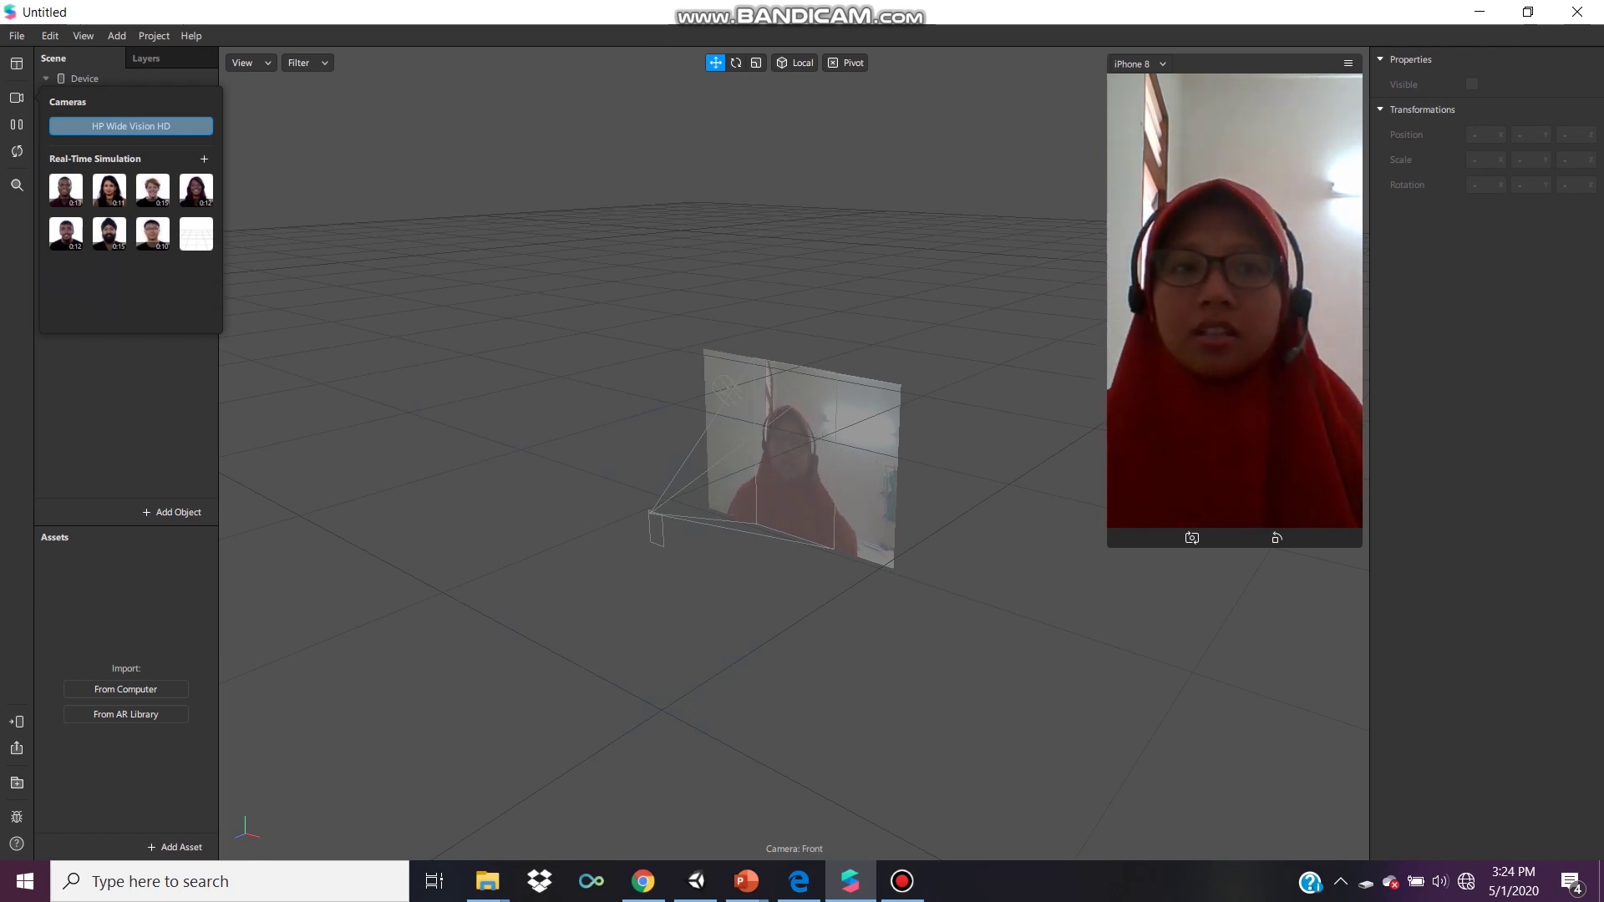
Close the camera options and widen the properties panel beside the viewport
key("Escape")
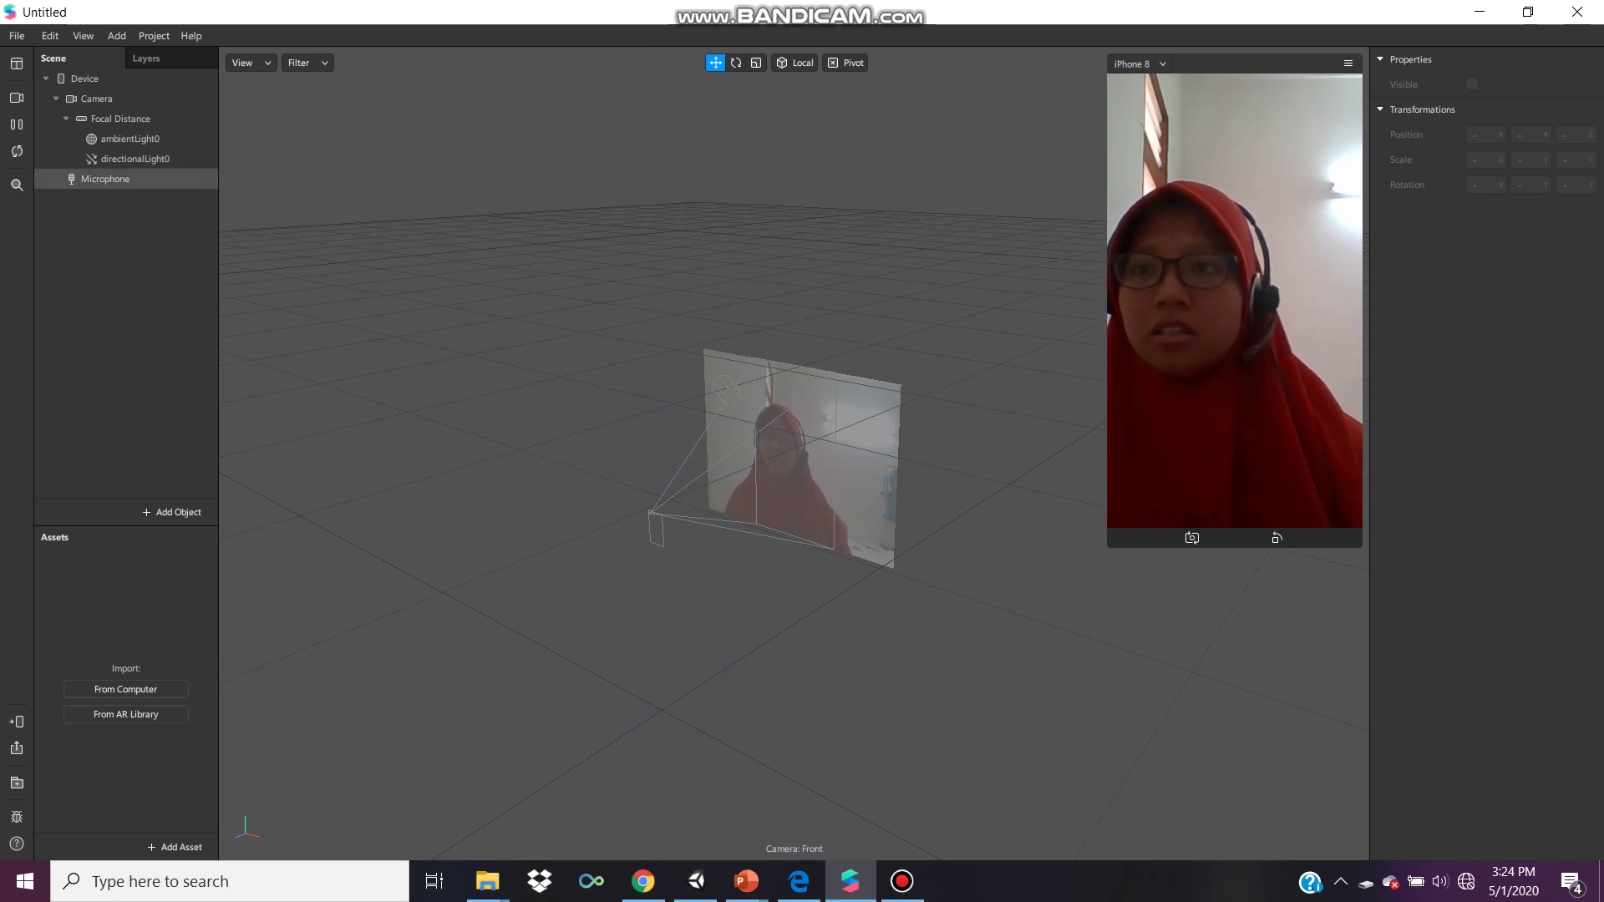
right_click(153, 159)
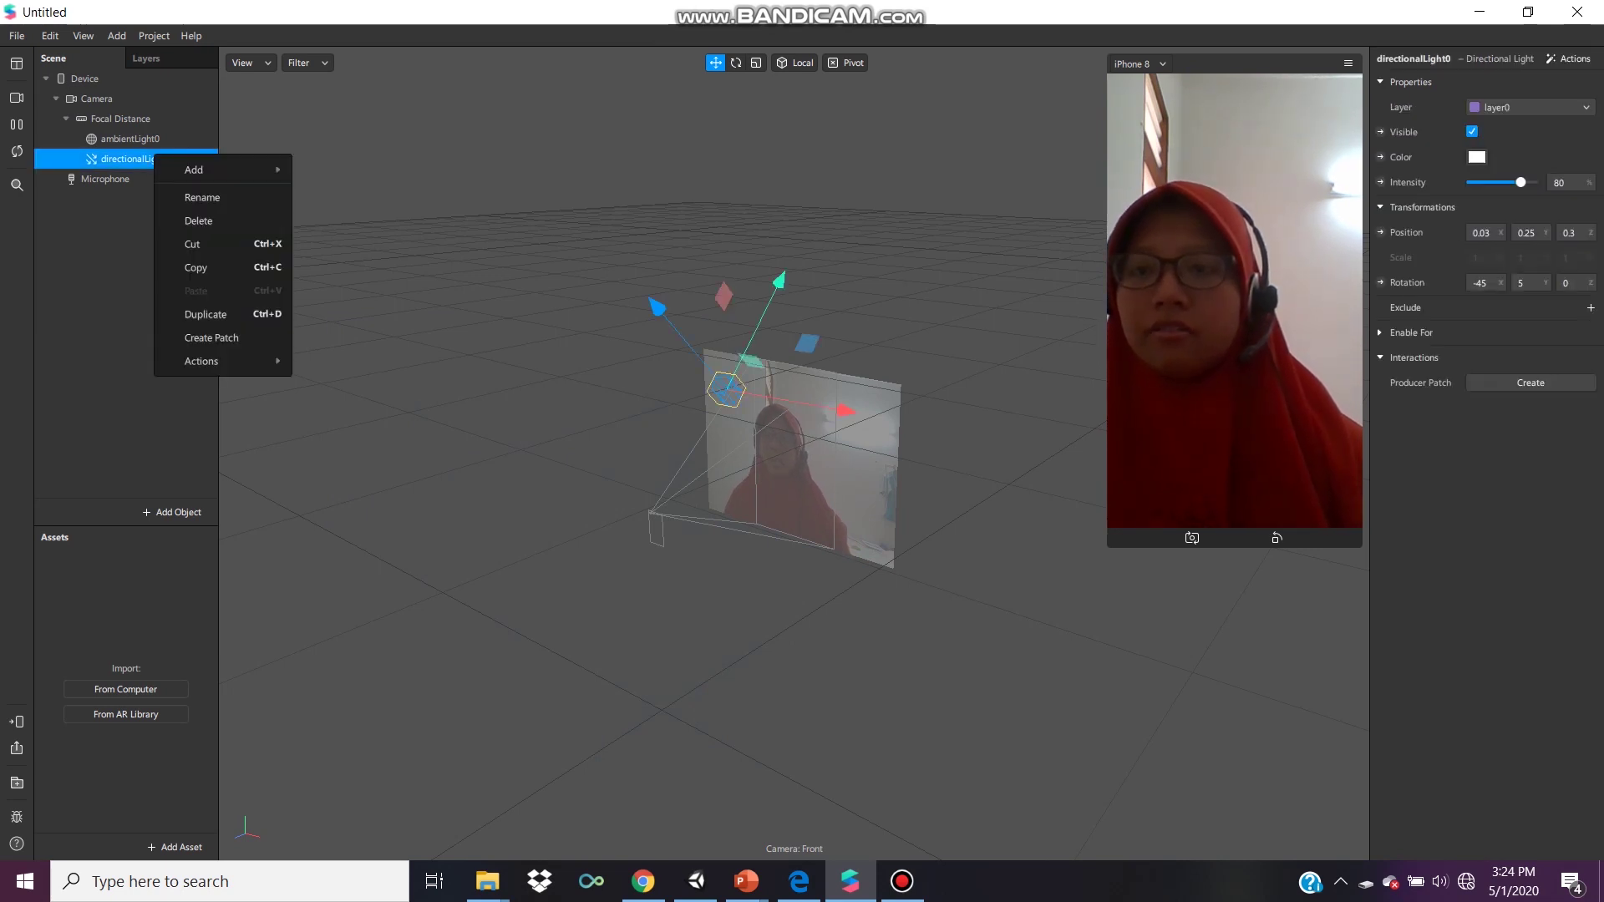
mouse_move(201, 169)
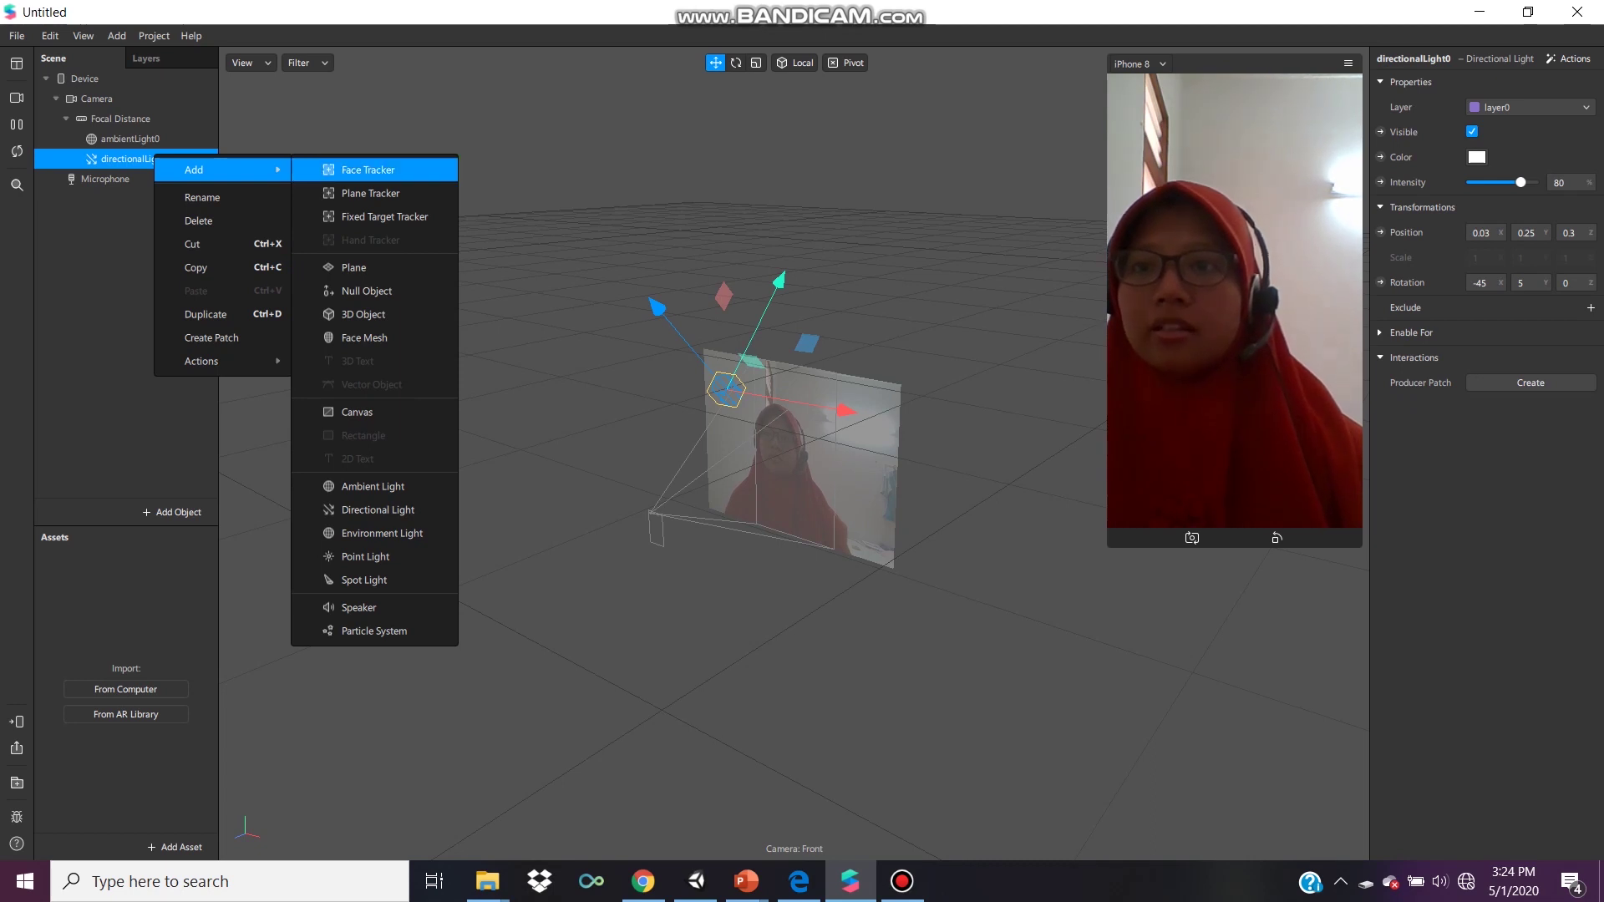
left_click(125, 243)
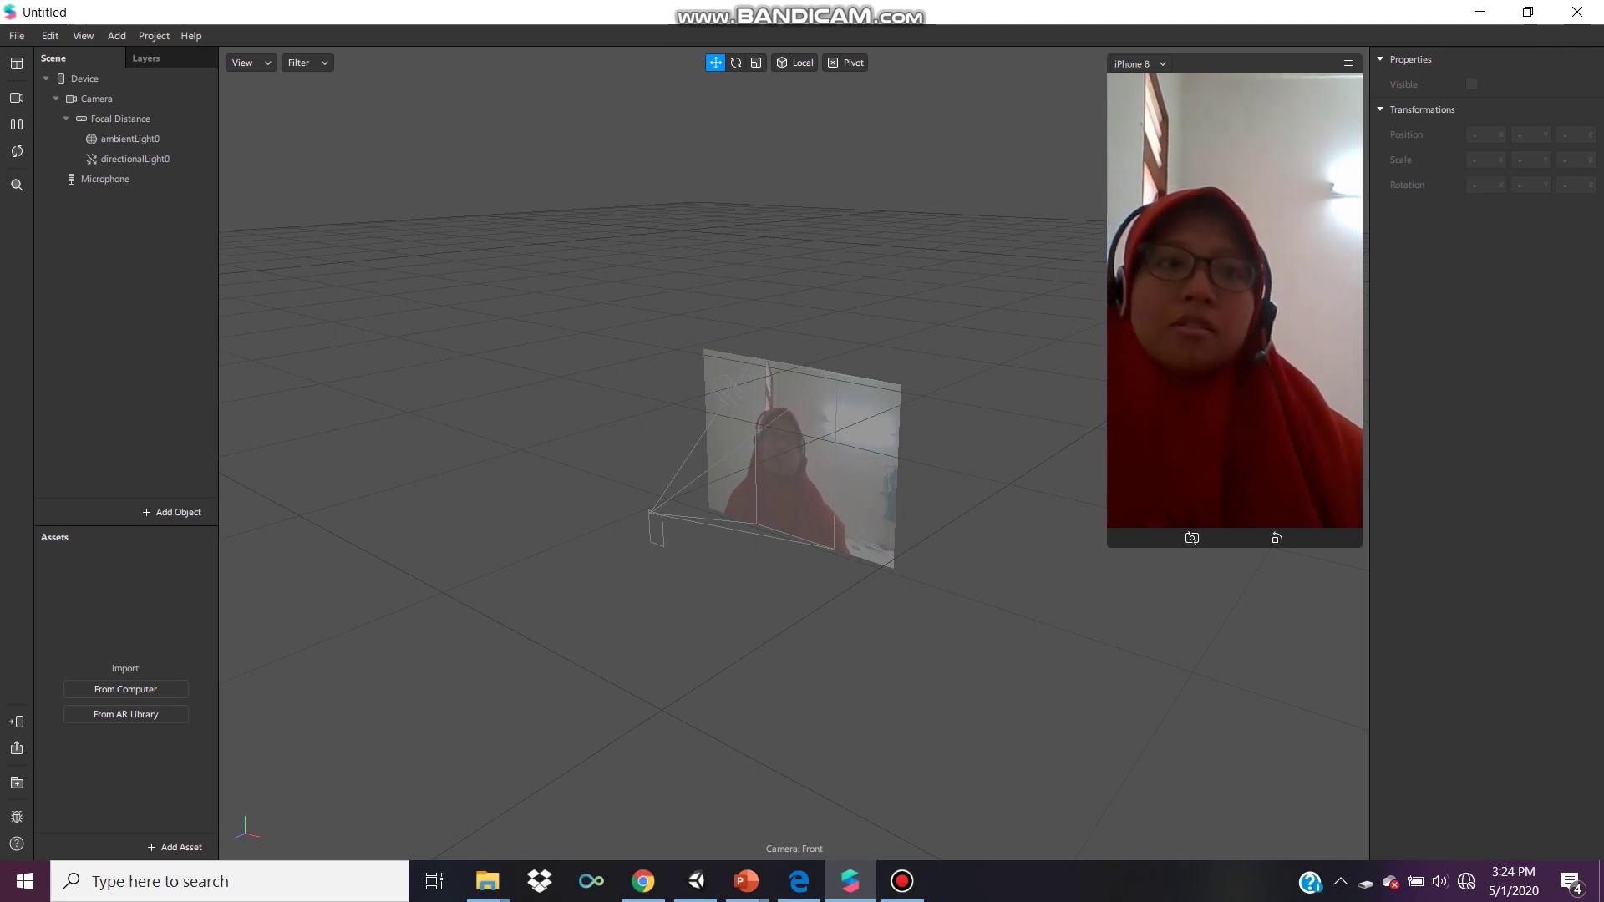
left_click_drag(1370, 451, 1332, 451)
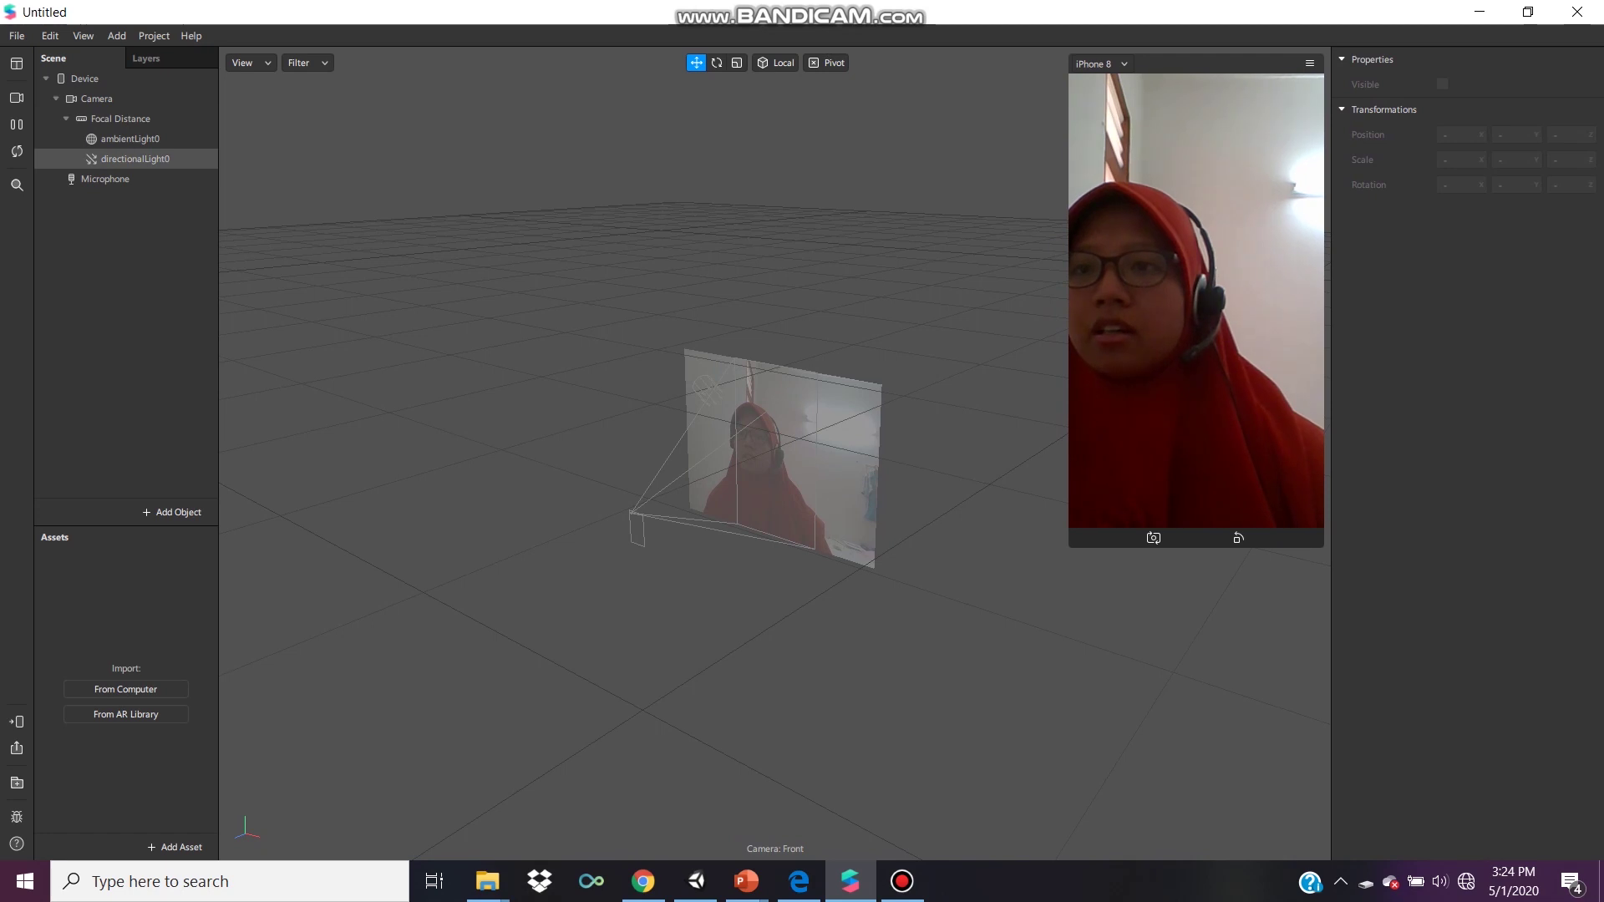
Add a Face Tracker, faceTracker0, under directionalLight0 from its context menu
right_click(153, 159)
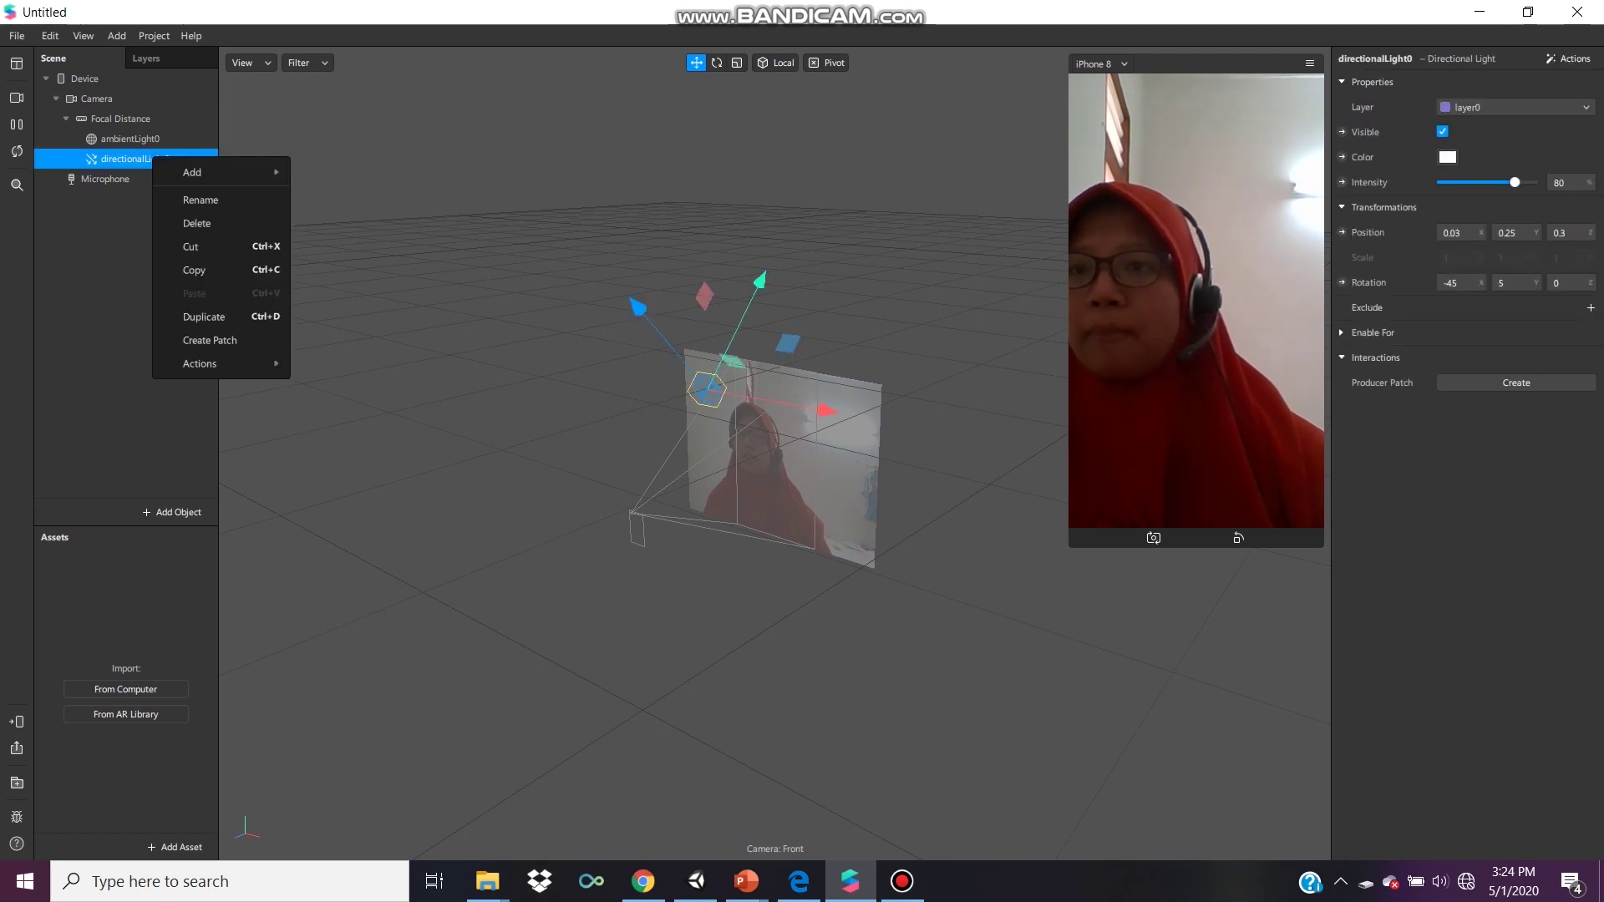
left_click(121, 233)
left_click(121, 232)
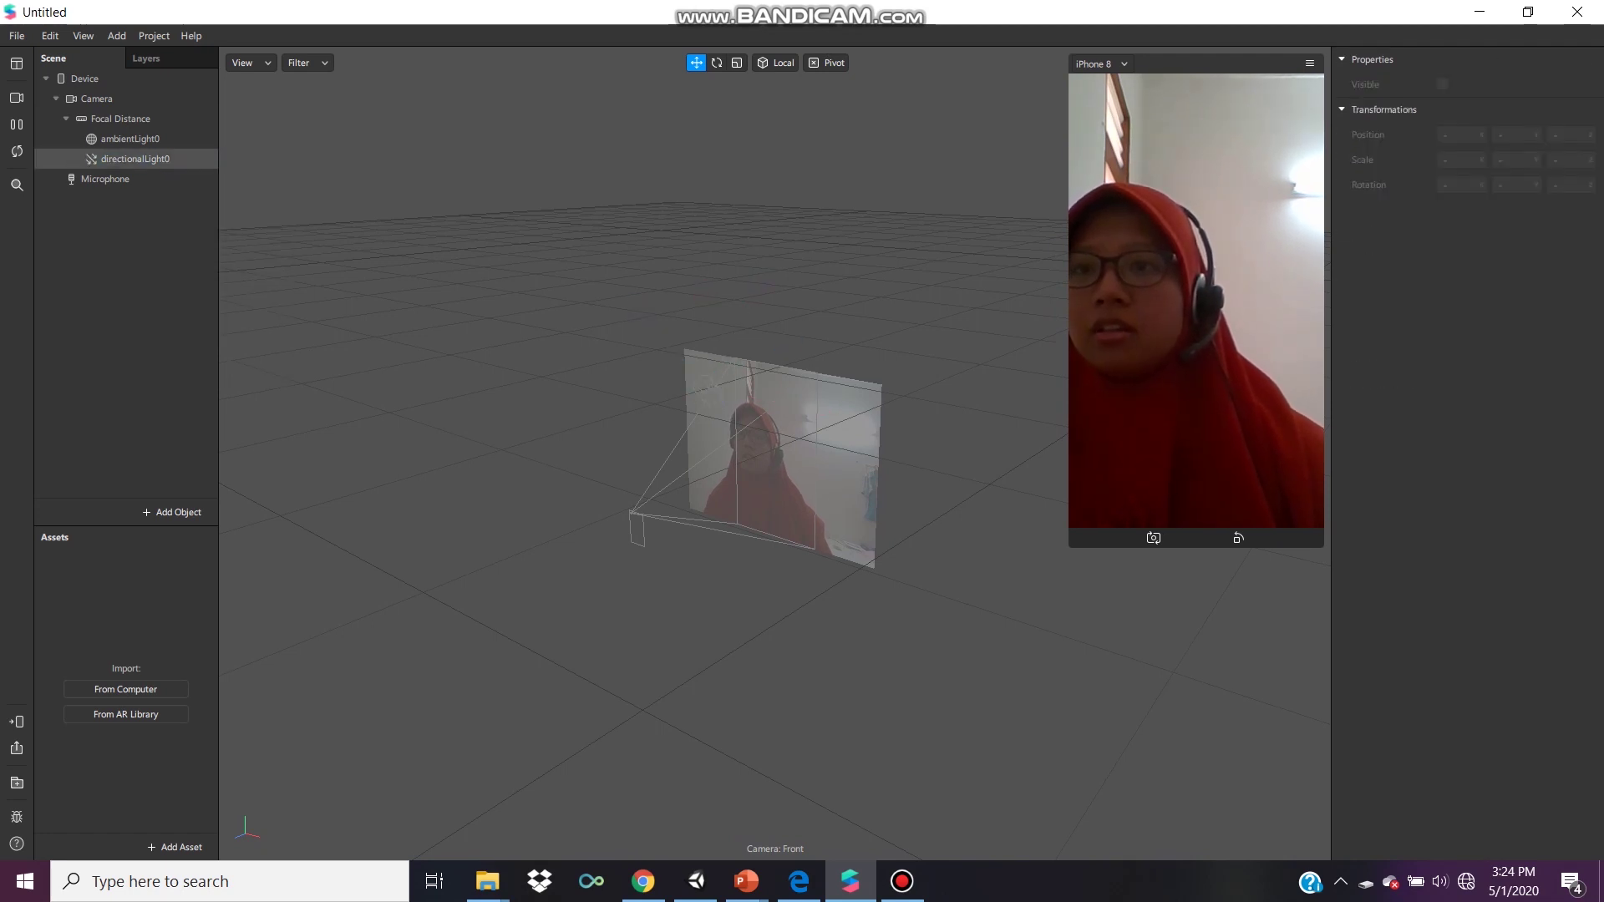
right_click(141, 158)
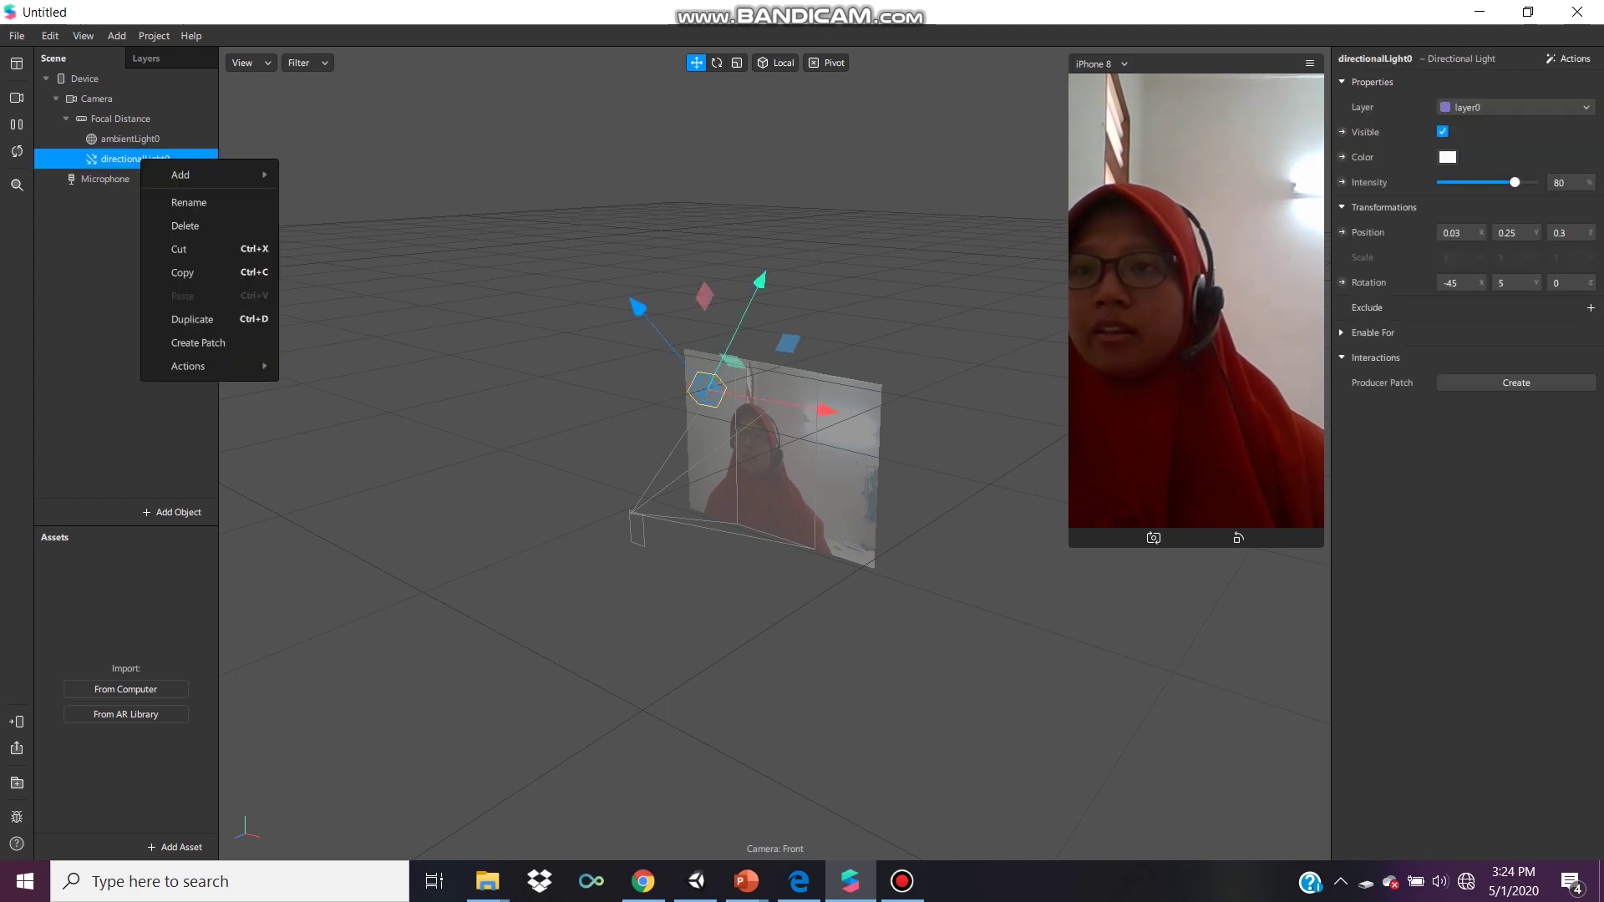
mouse_move(180, 175)
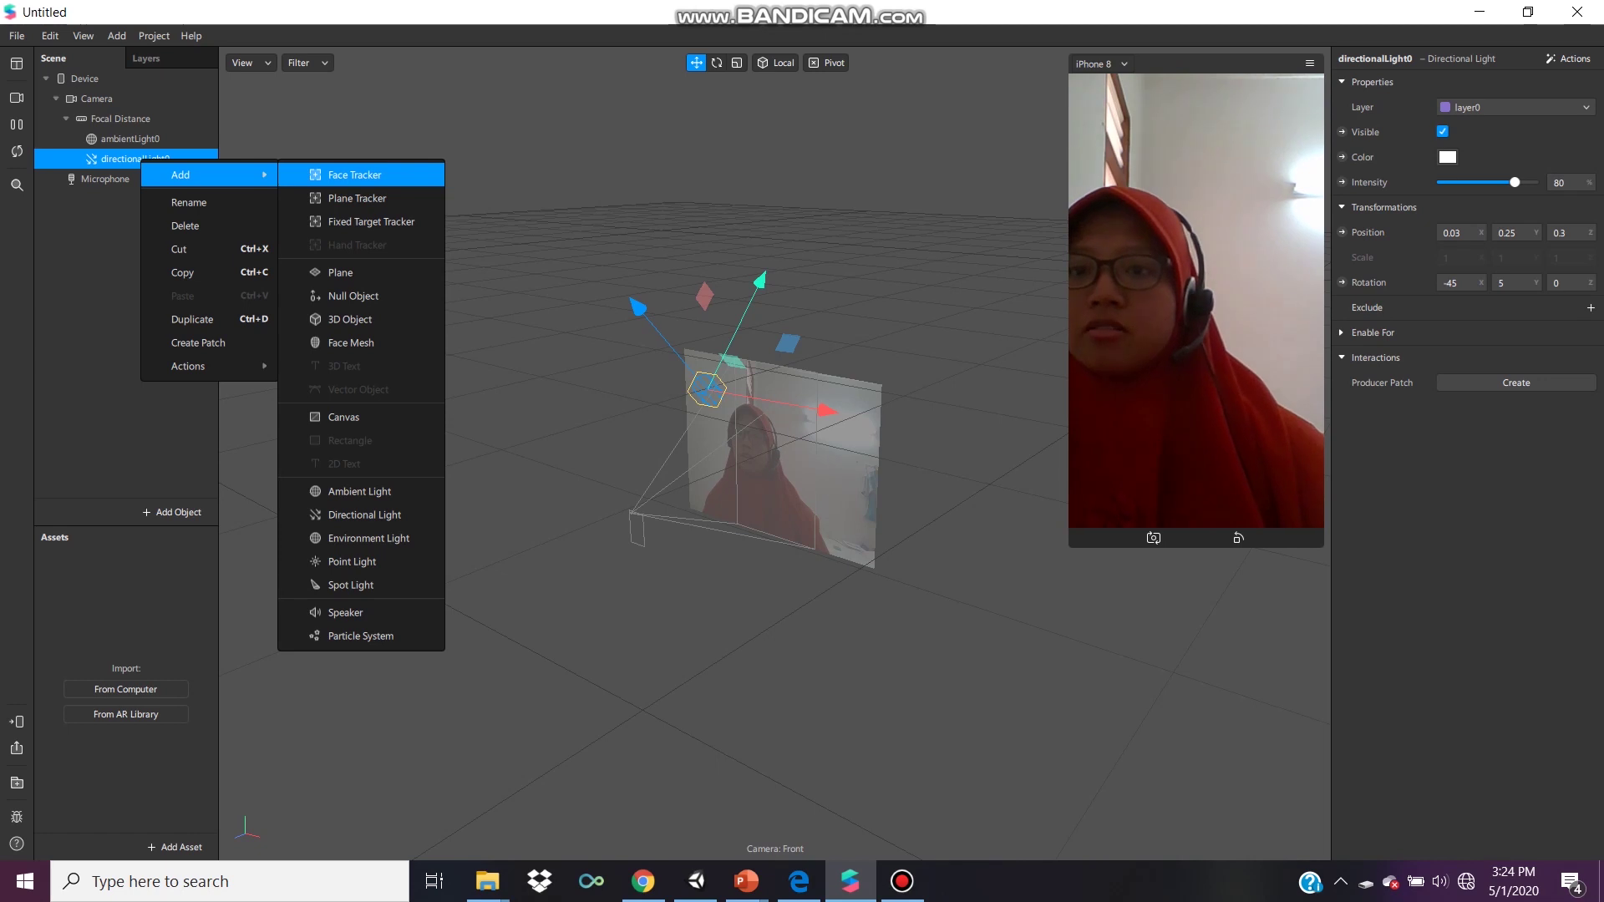
left_click(354, 174)
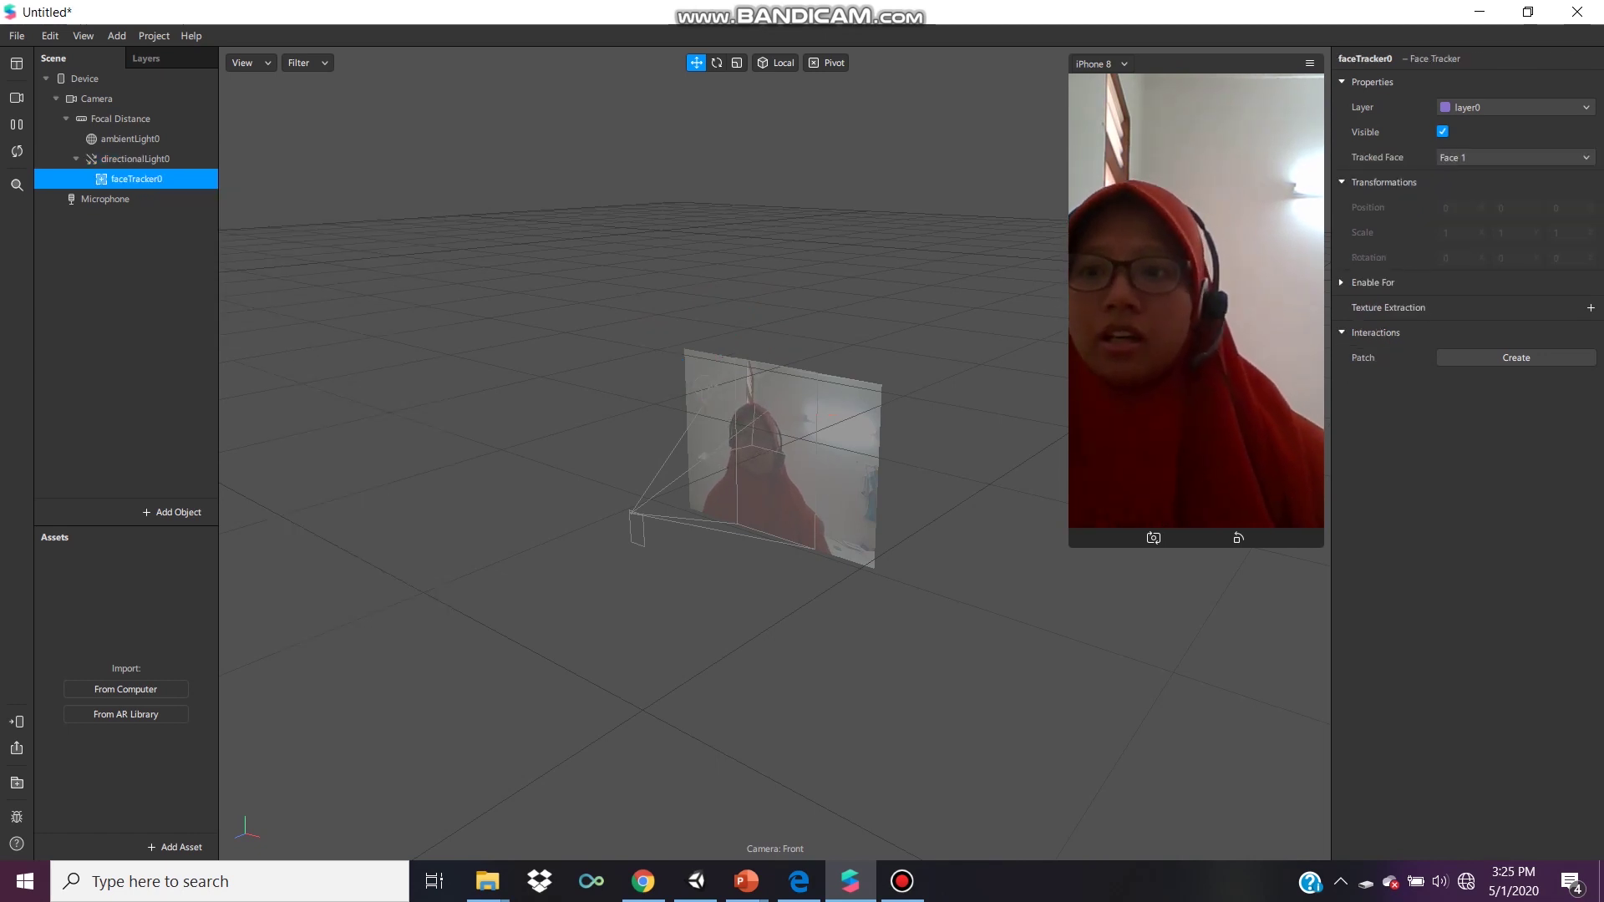
Add a Face Mesh, faceMesh0, under faceTracker0
right_click(138, 180)
mouse_move(192, 197)
key("Right")
key("Down")
key("Down")
key("Down")
key("Down")
key("Down")
key("Down")
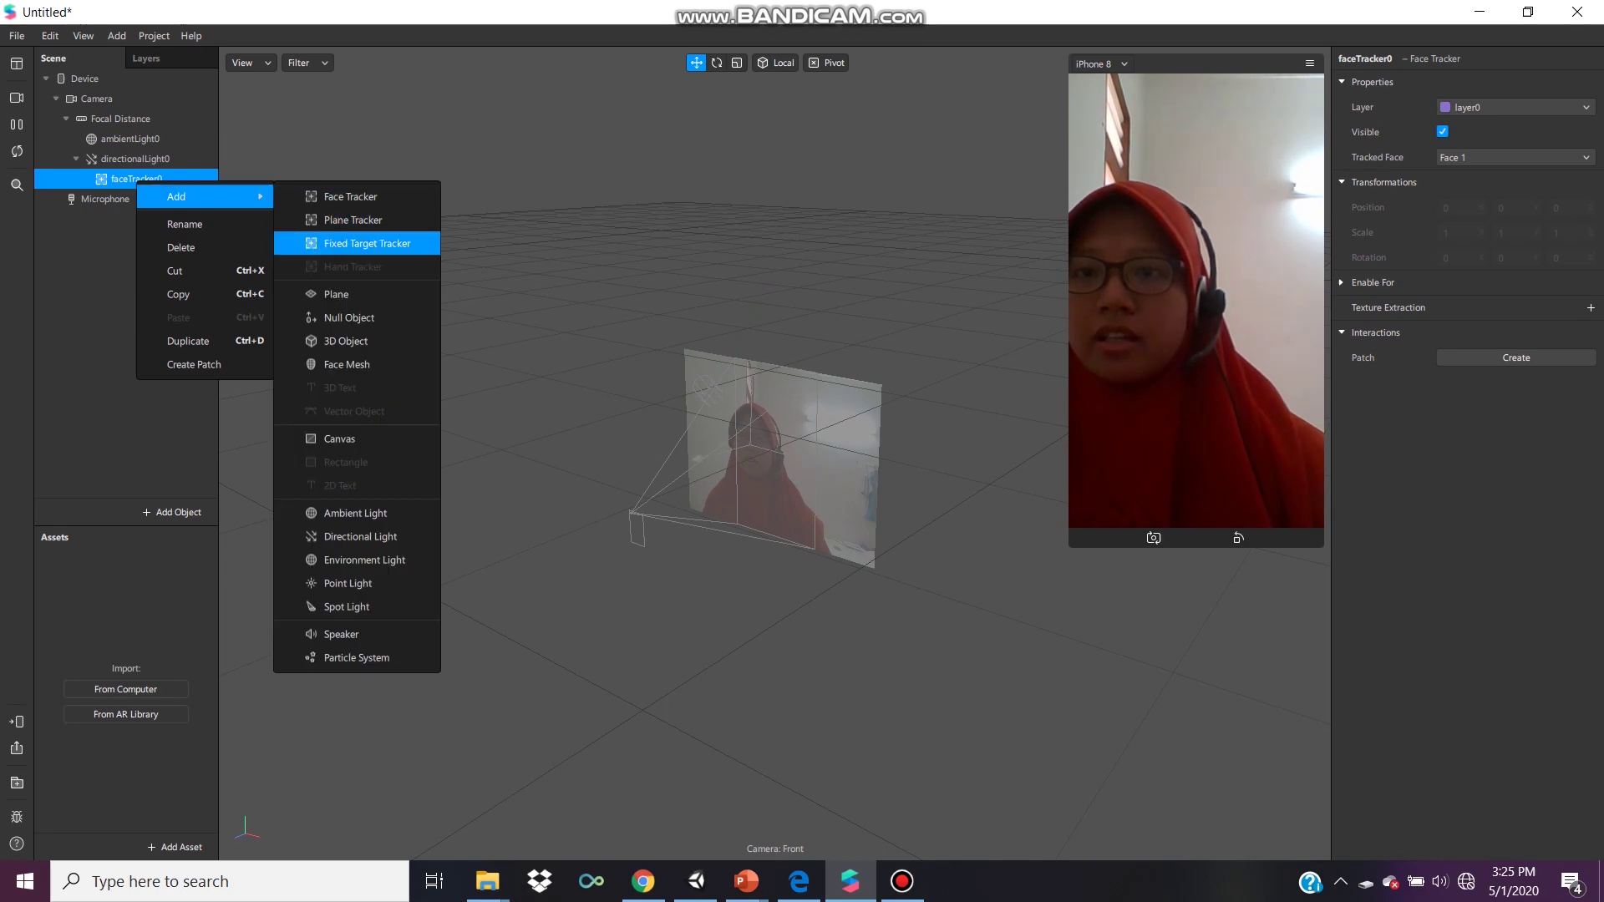
key("Return")
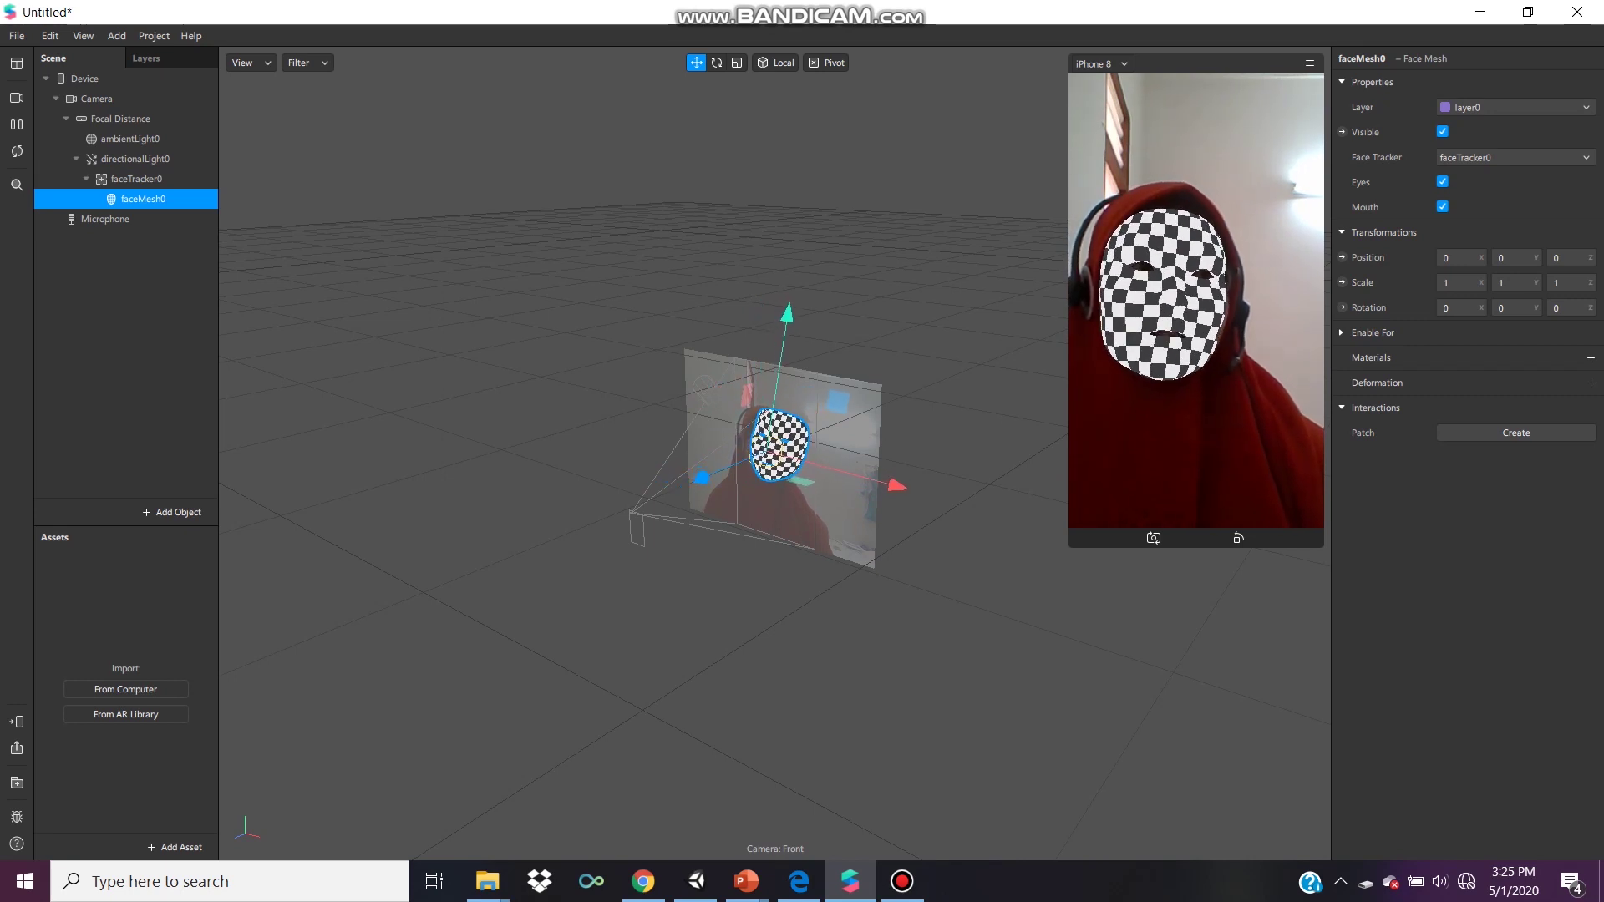
Create a new material for the face mesh and rename it RETOUCHING
left_click(1590, 357)
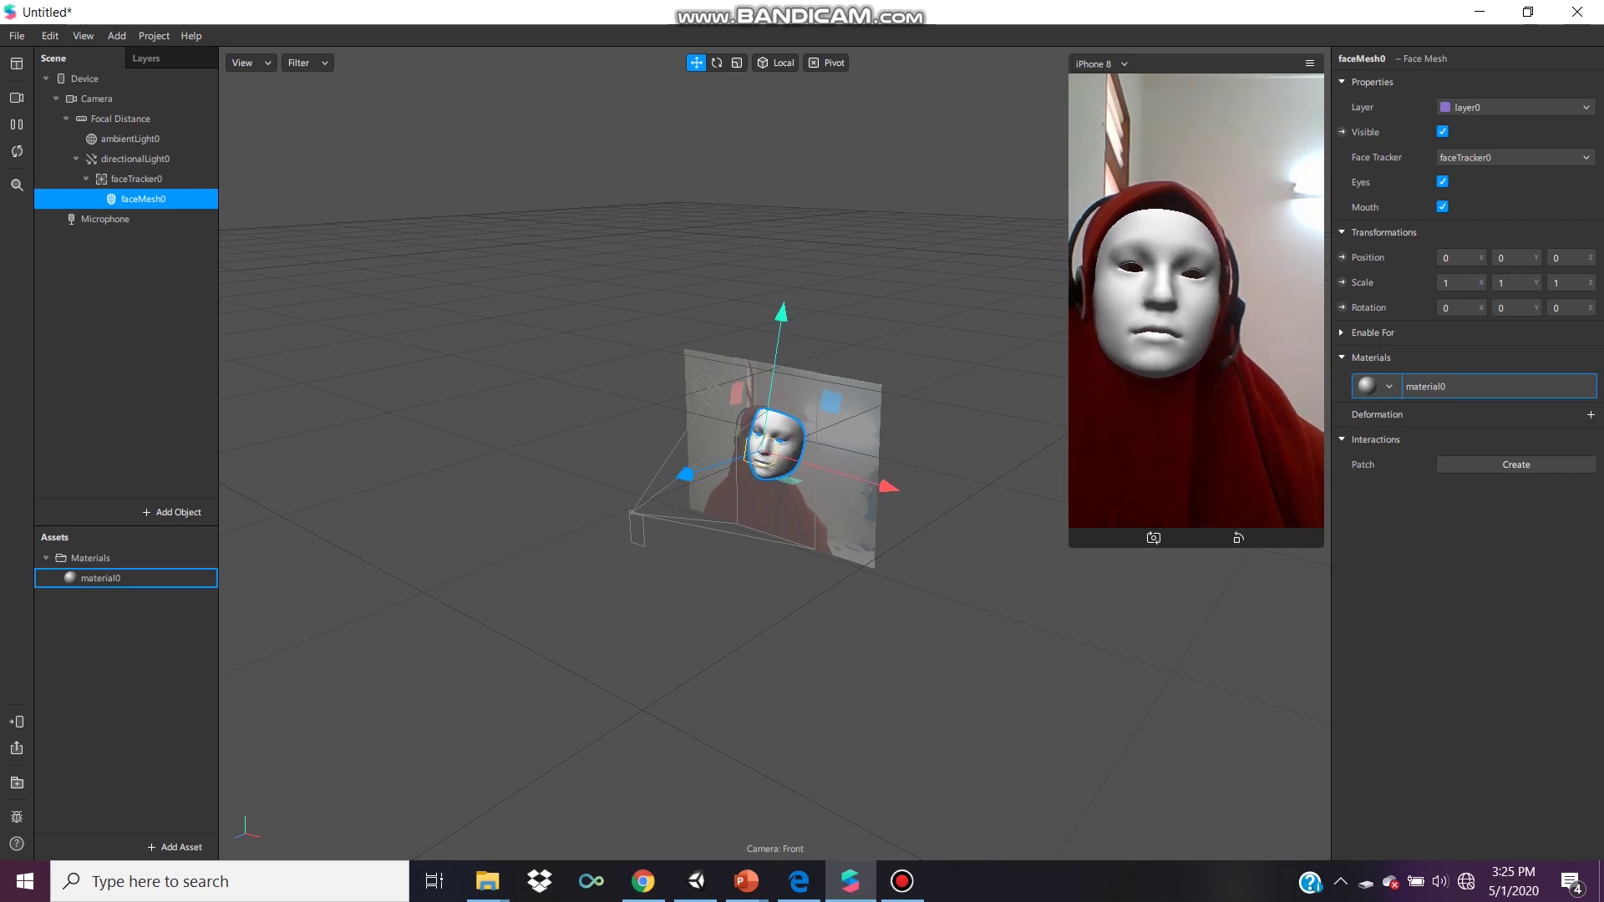
double_click(101, 578)
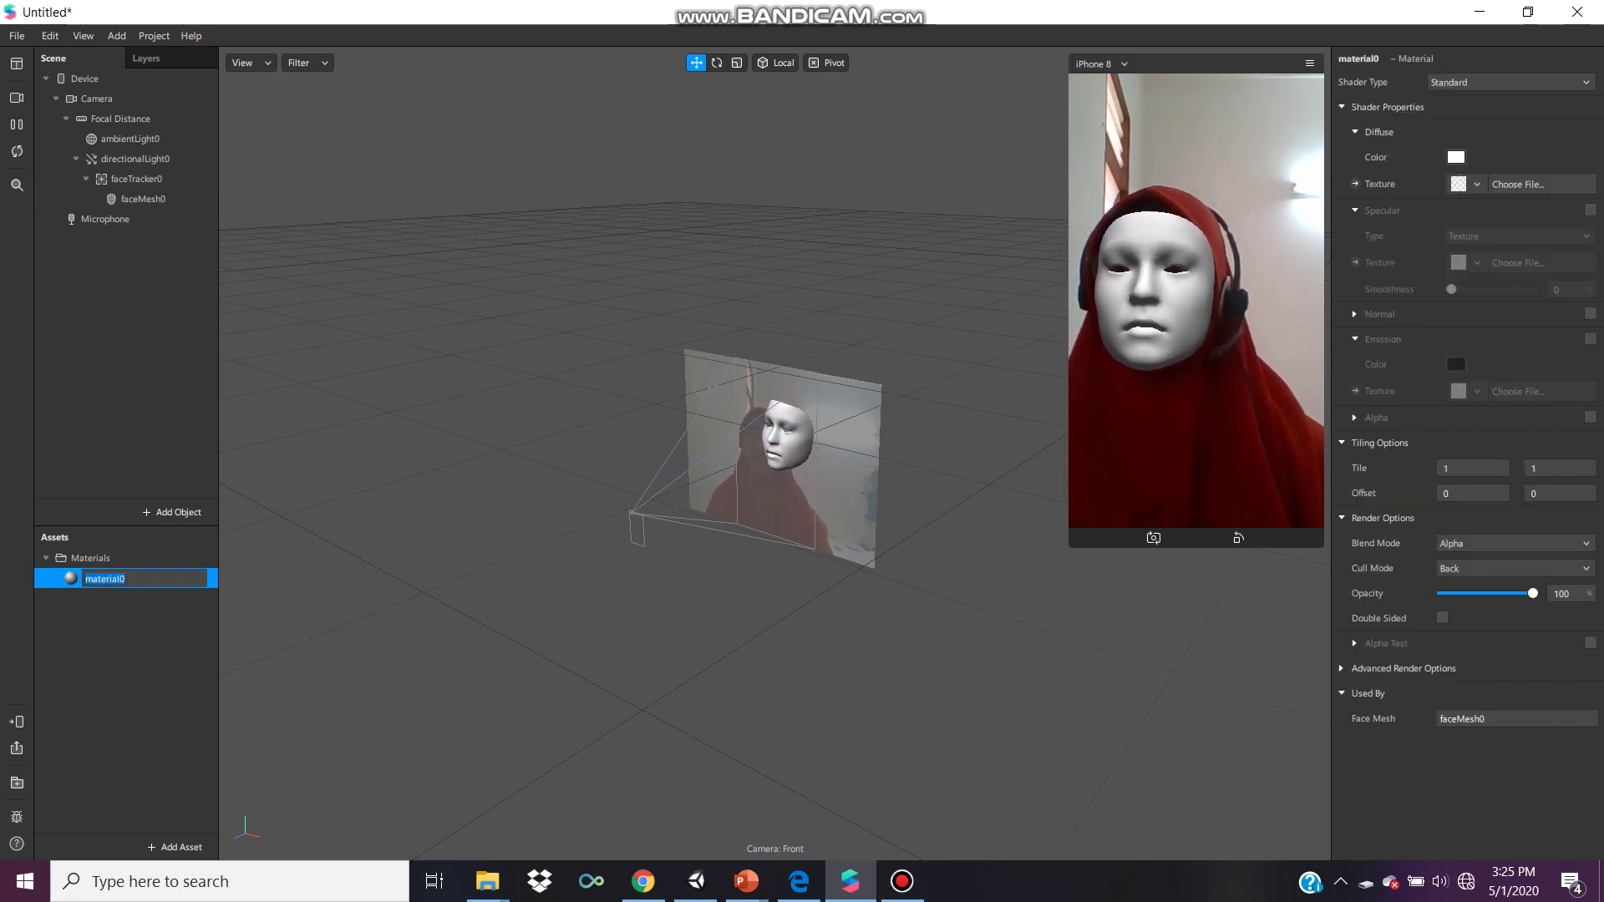
type("RETOUCHING")
key("Return")
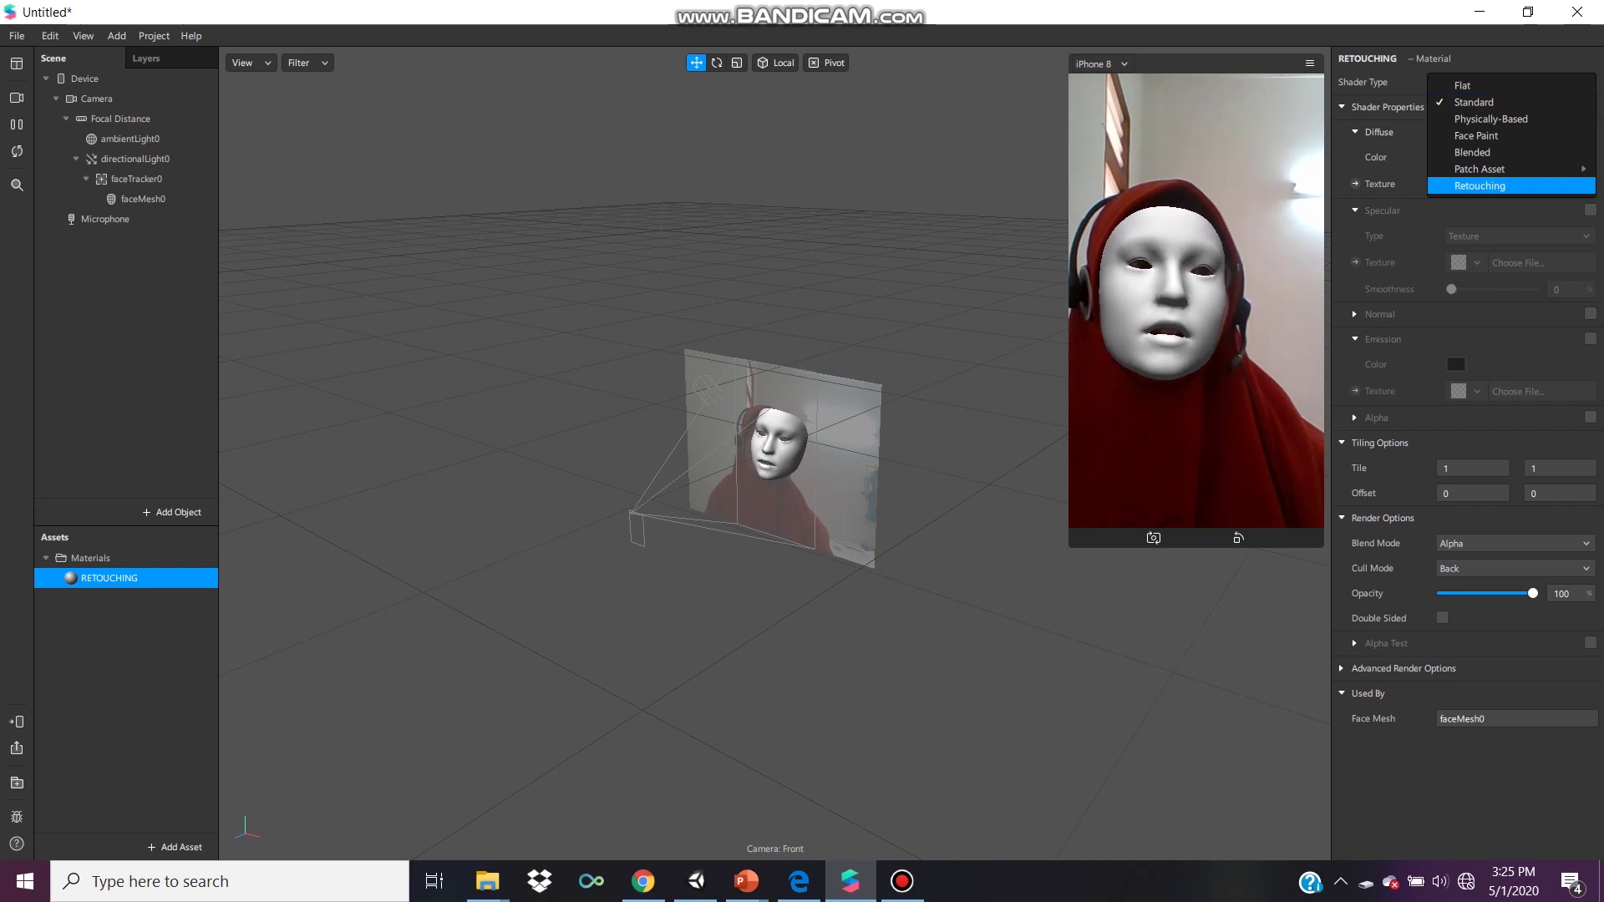
Set RETOUCHING to the Retouching shader and raise Skin Smoothing from 50 to 100
left_click(1480, 186)
left_click(113, 578)
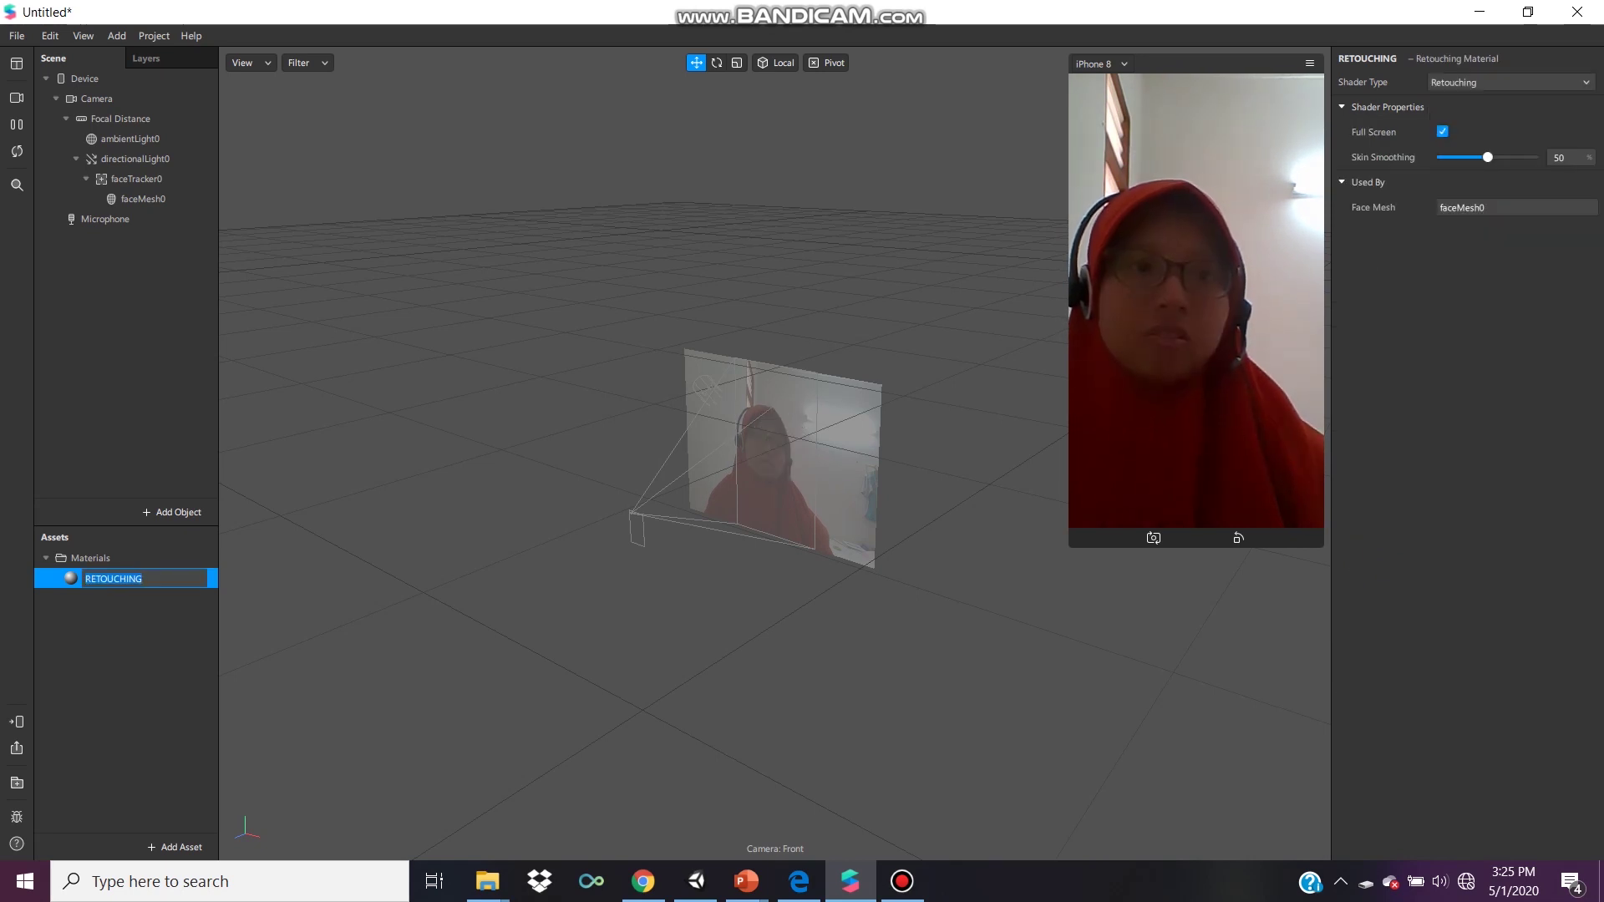
left_click_drag(1487, 157, 1533, 158)
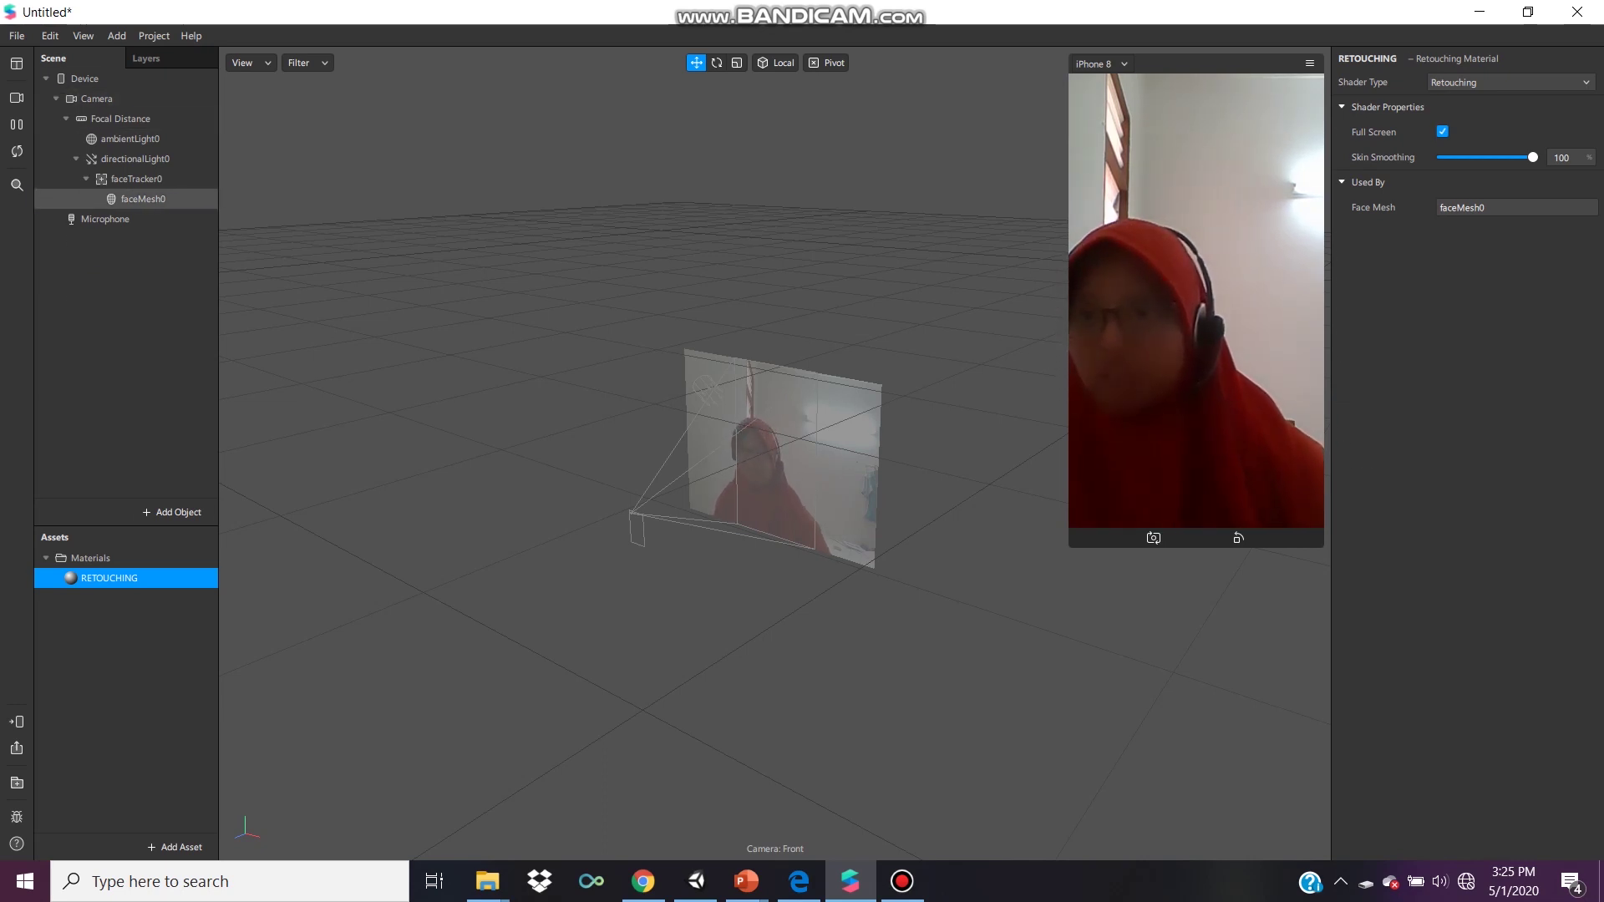
Add a new Face Mesh nested under faceMesh0
right_click(163, 200)
mouse_move(209, 215)
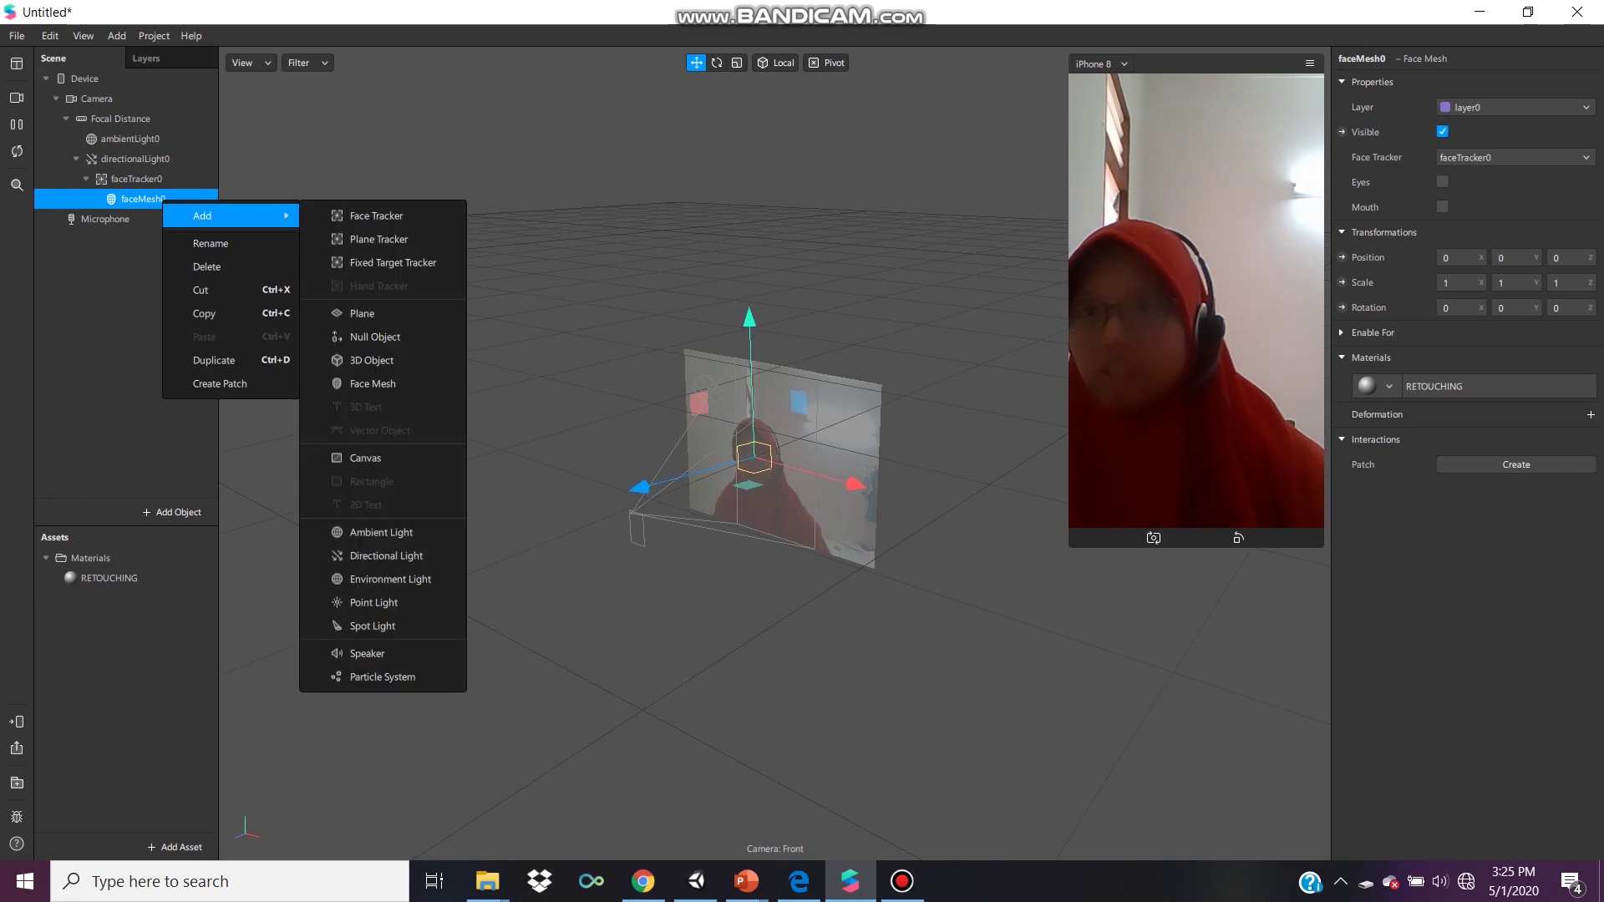
left_click(373, 383)
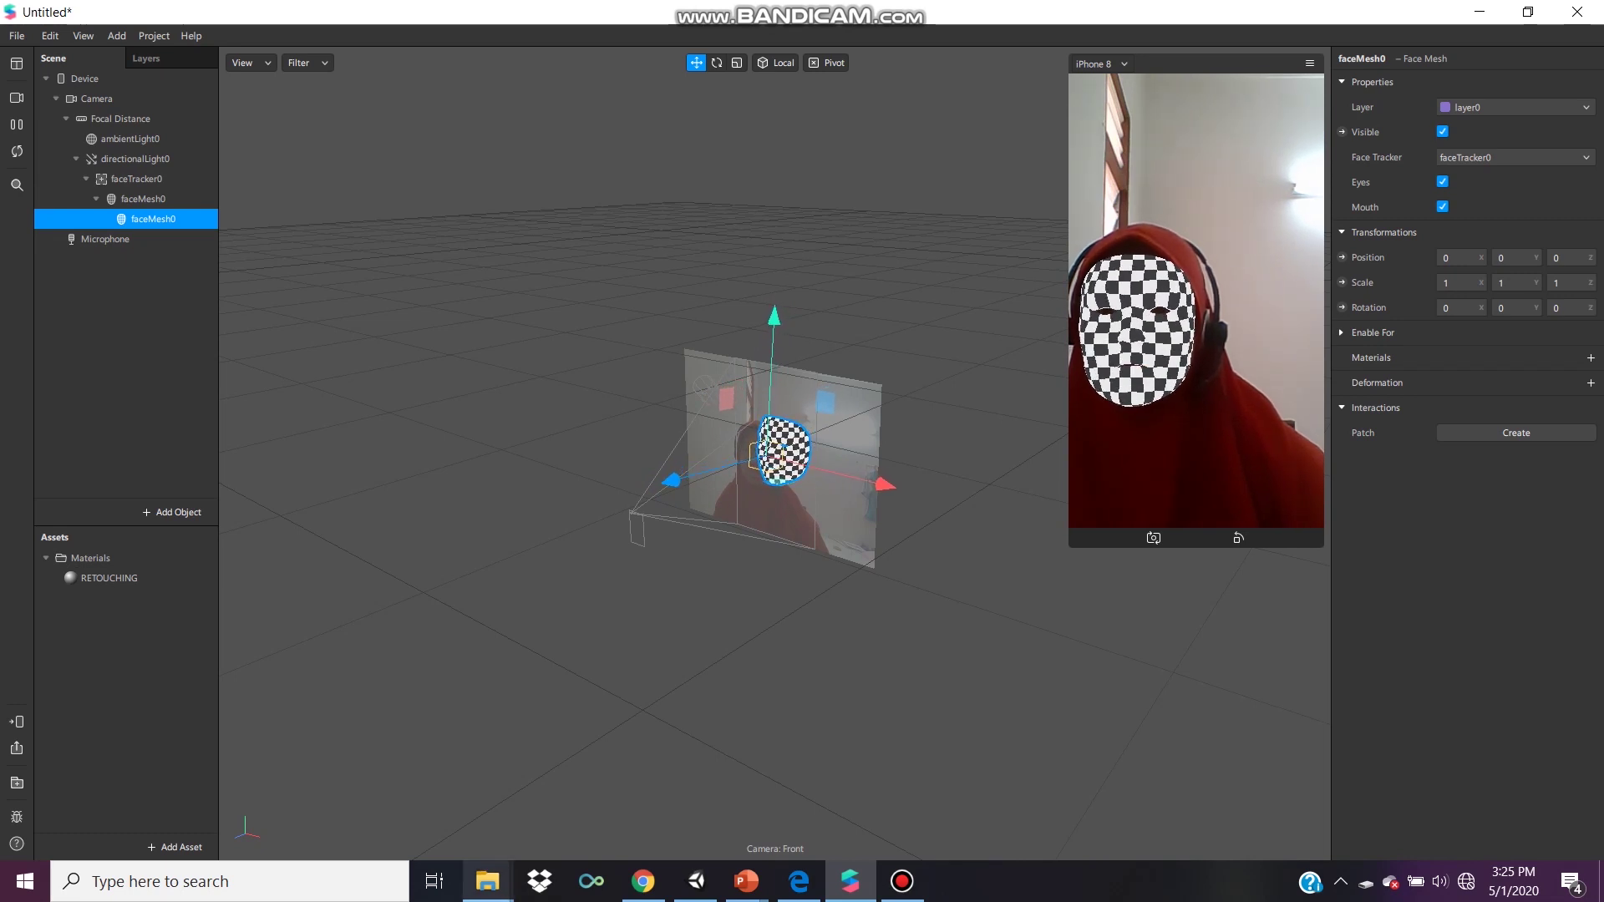
Search Windows for 'PHO' and launch the matching app
left_click(242, 882)
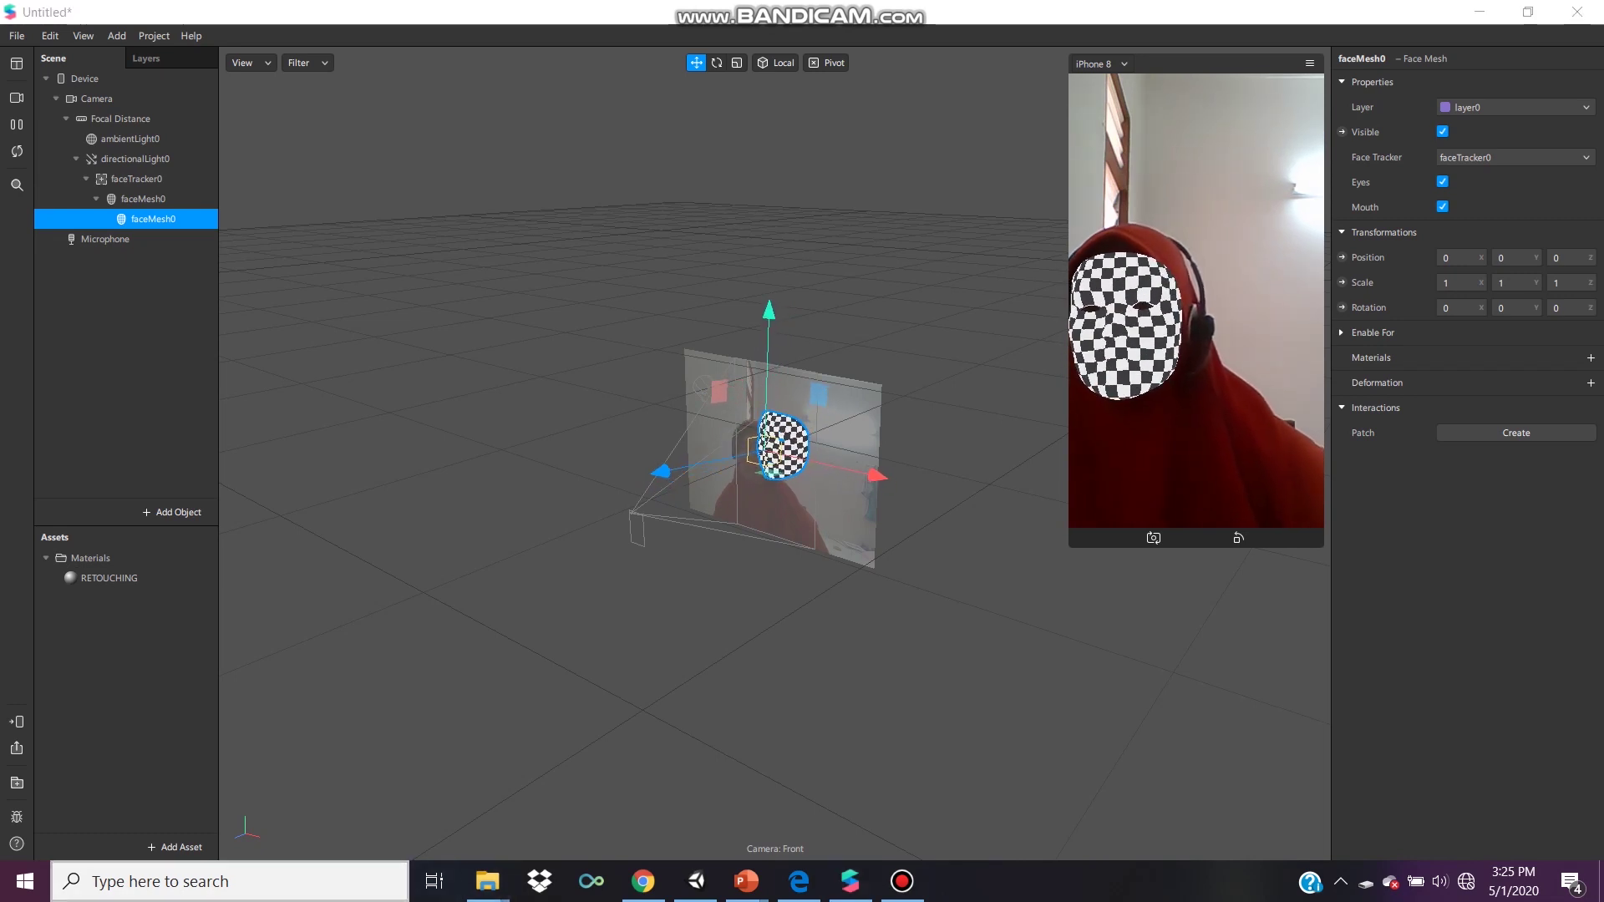
type("PHO")
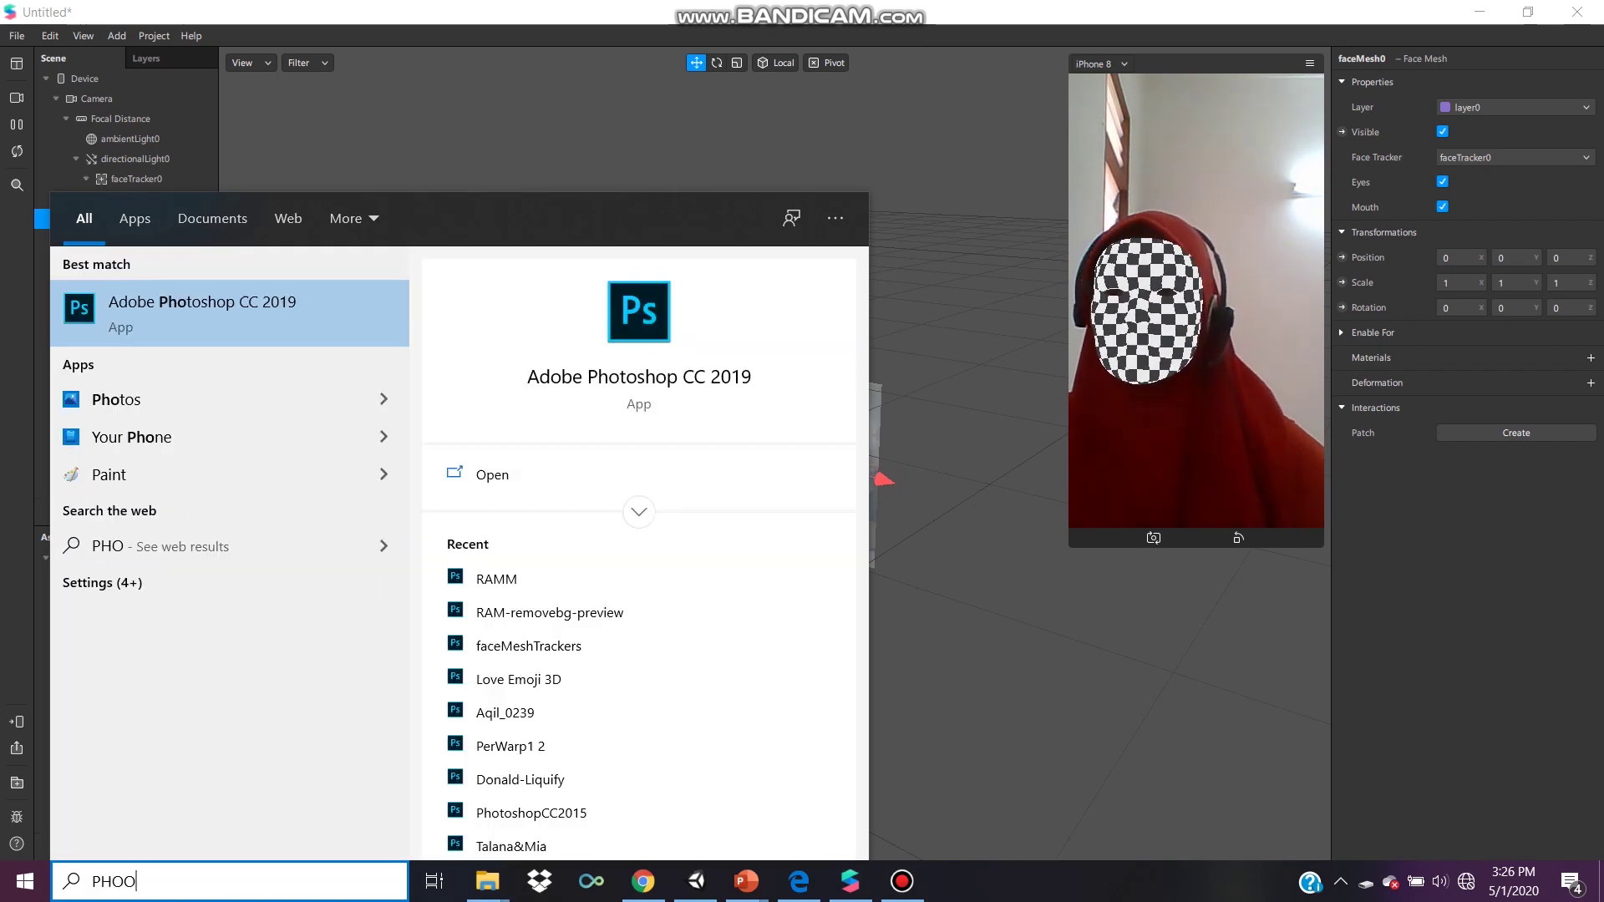
key("Return")
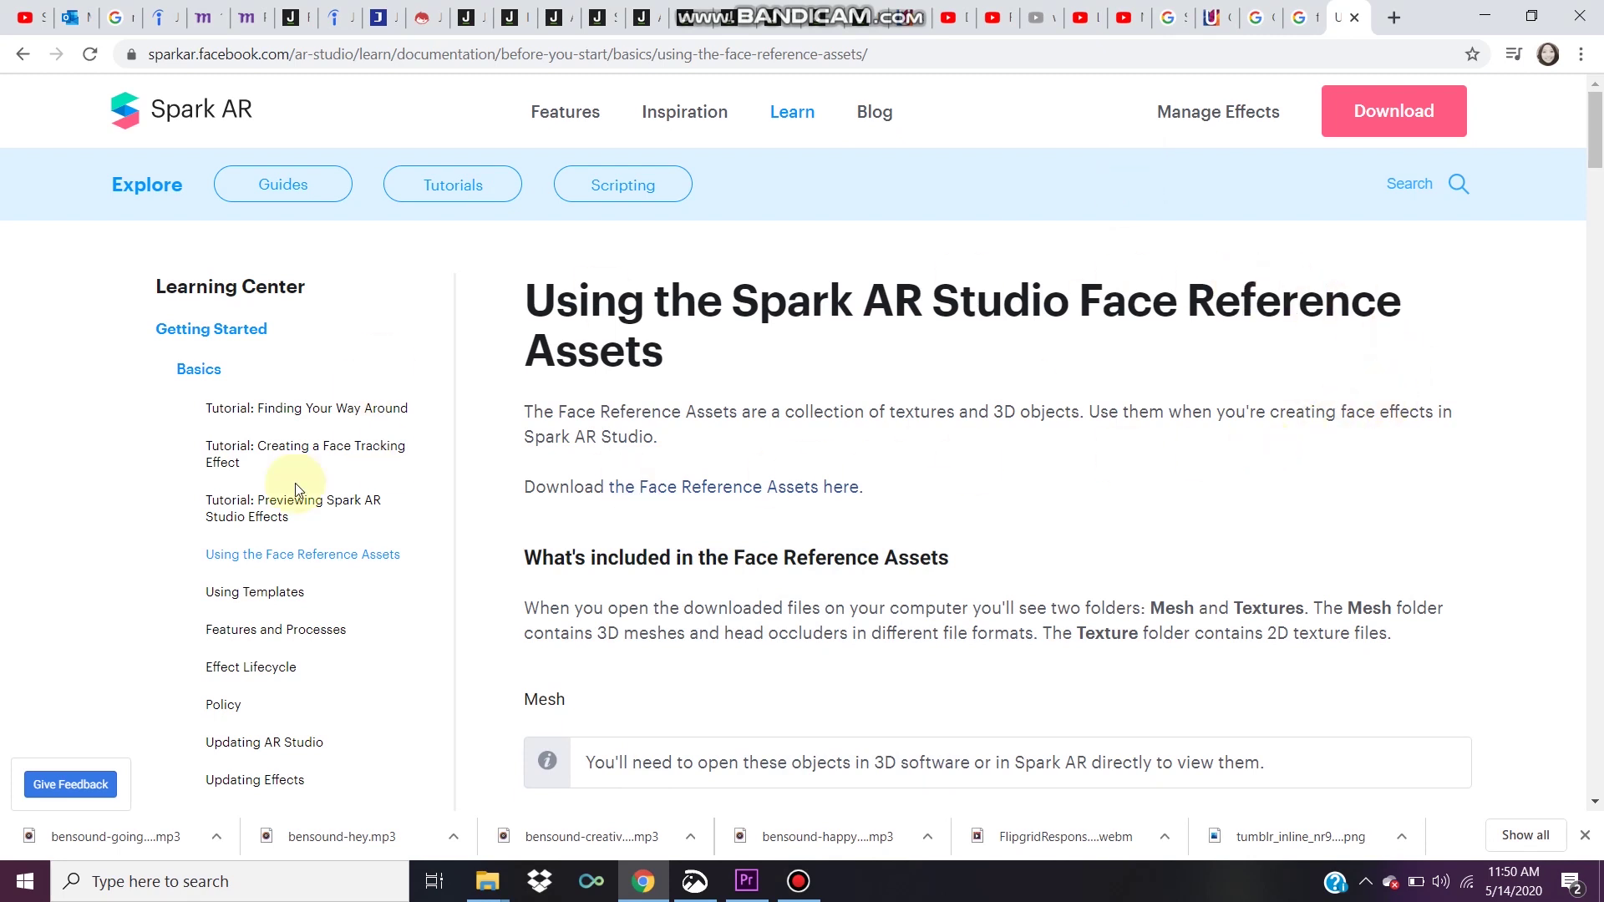
left_click_drag(151, 54, 900, 58)
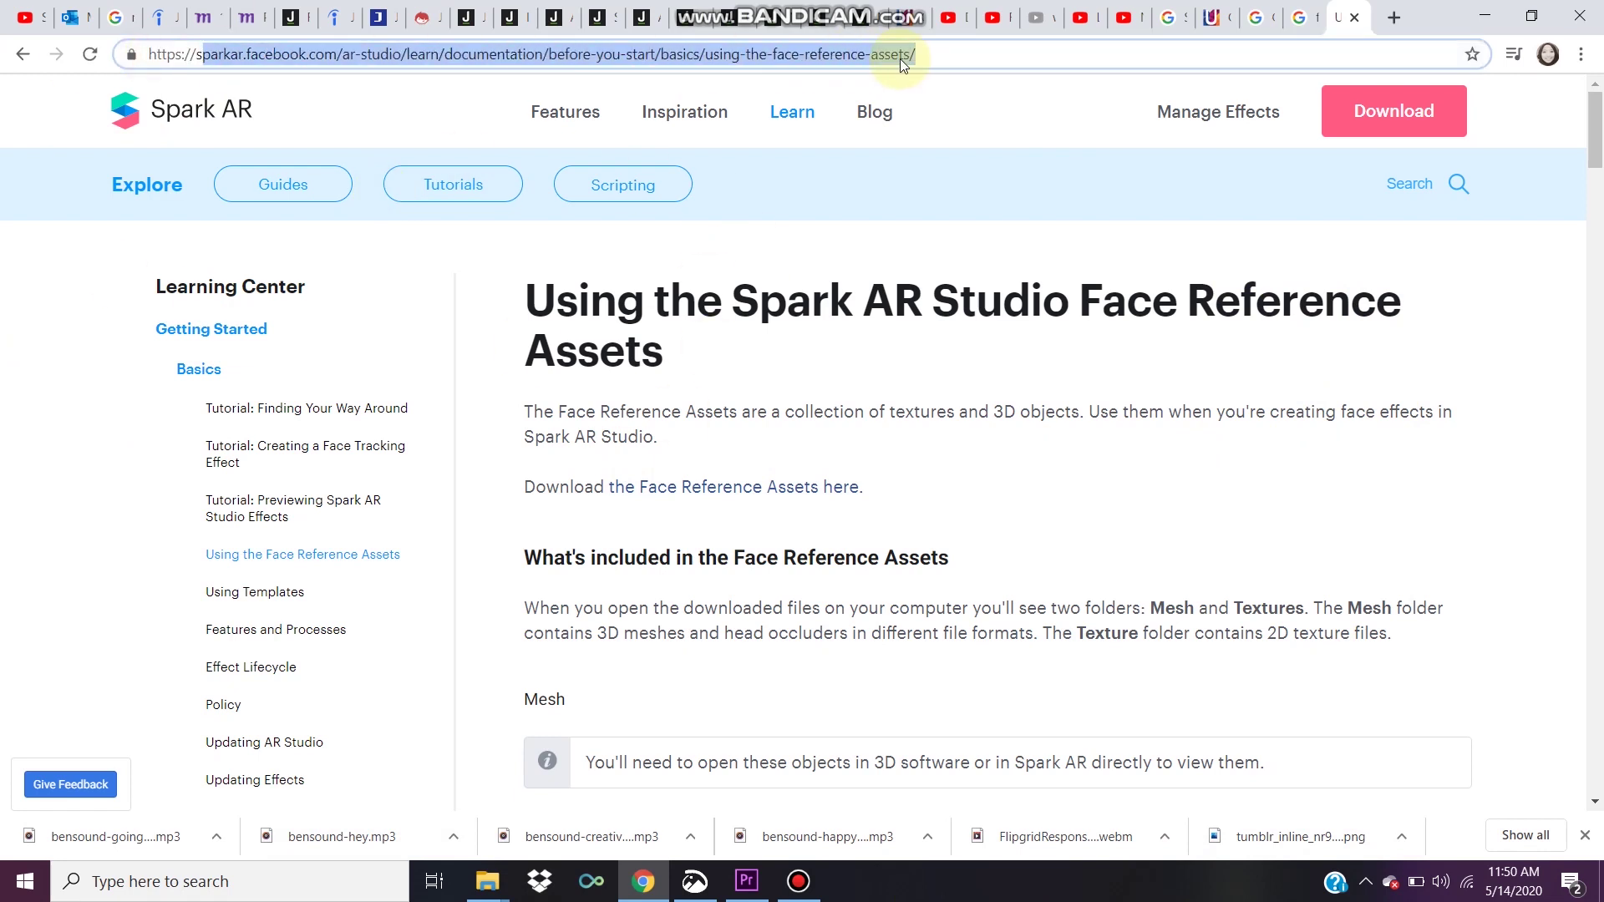
left_click(963, 58)
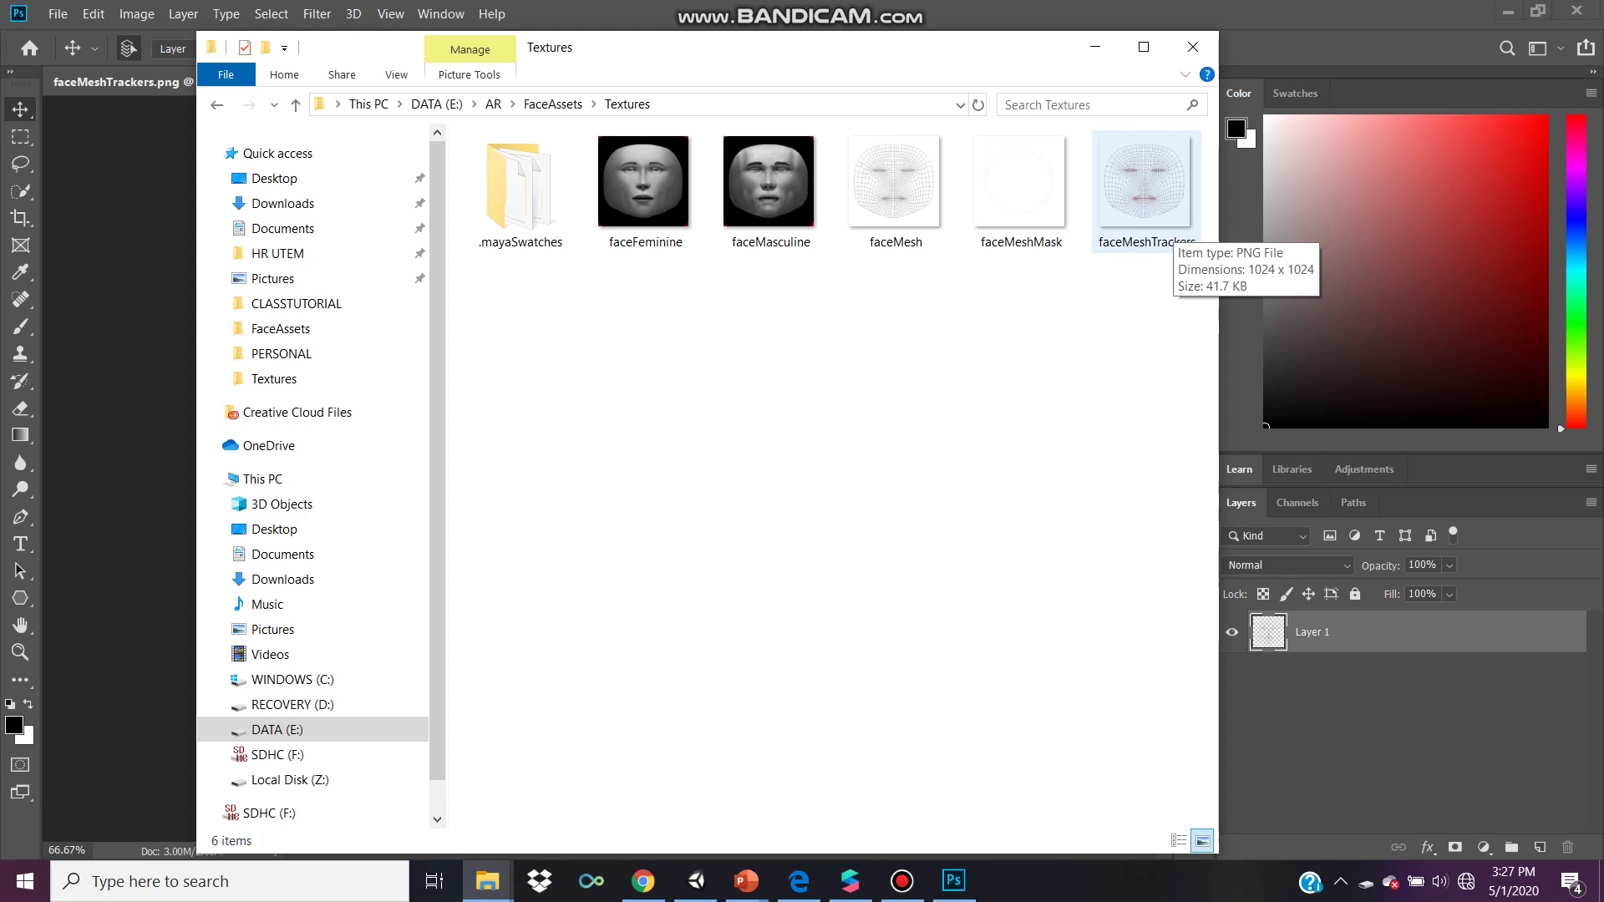
Open faceMeshTrackers.png, dismiss the Photos error, and close File Explorer
double_click(1145, 192)
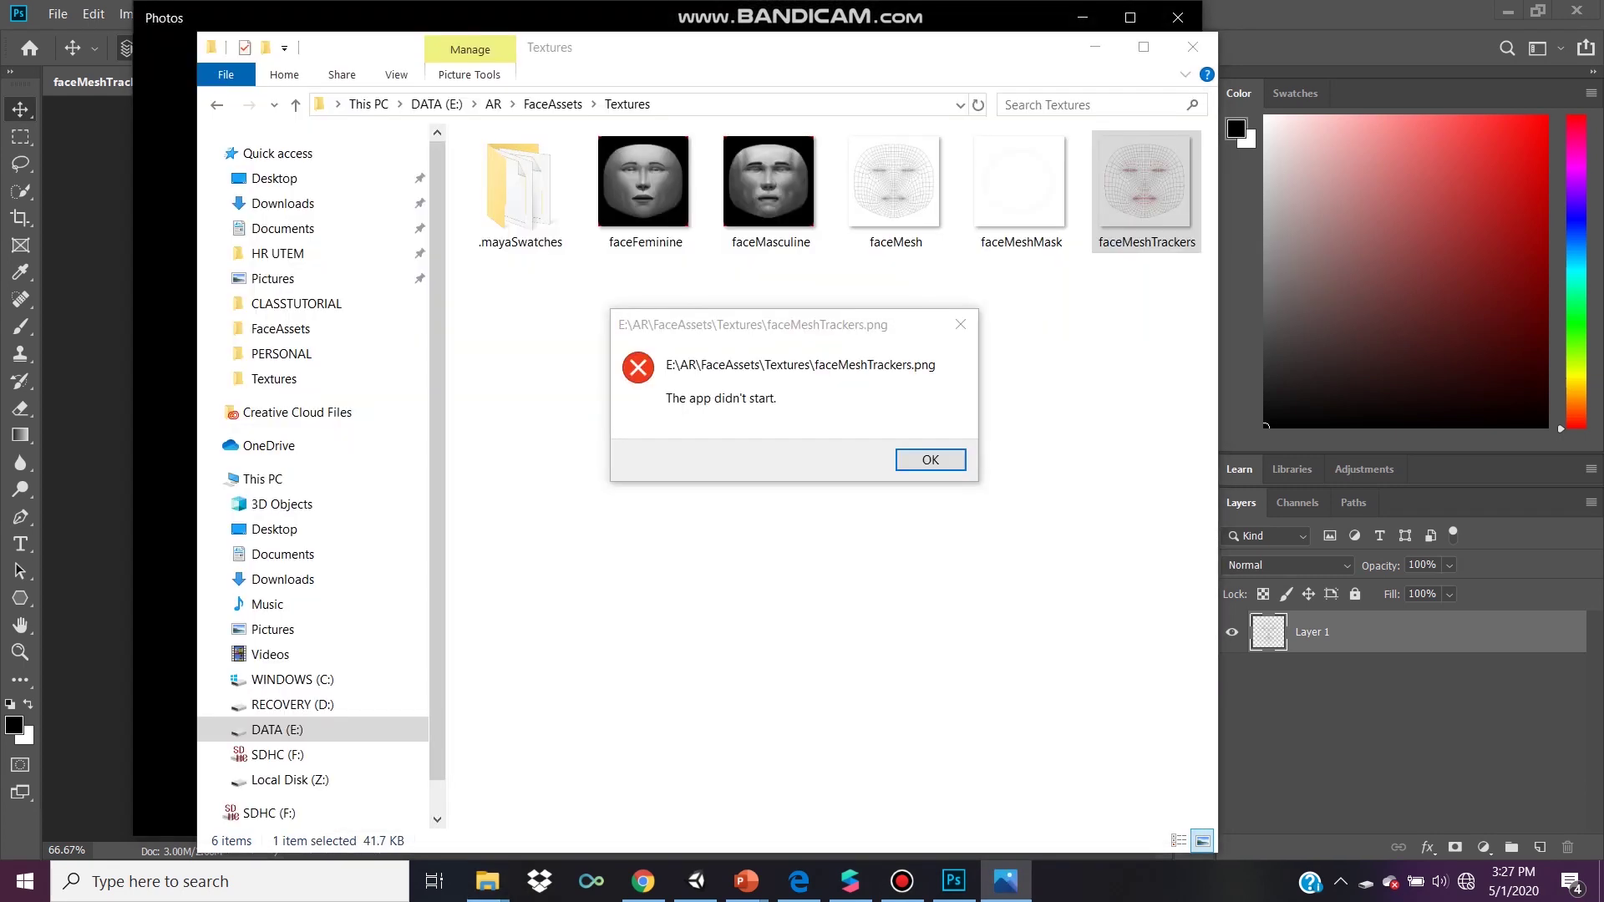
left_click(930, 460)
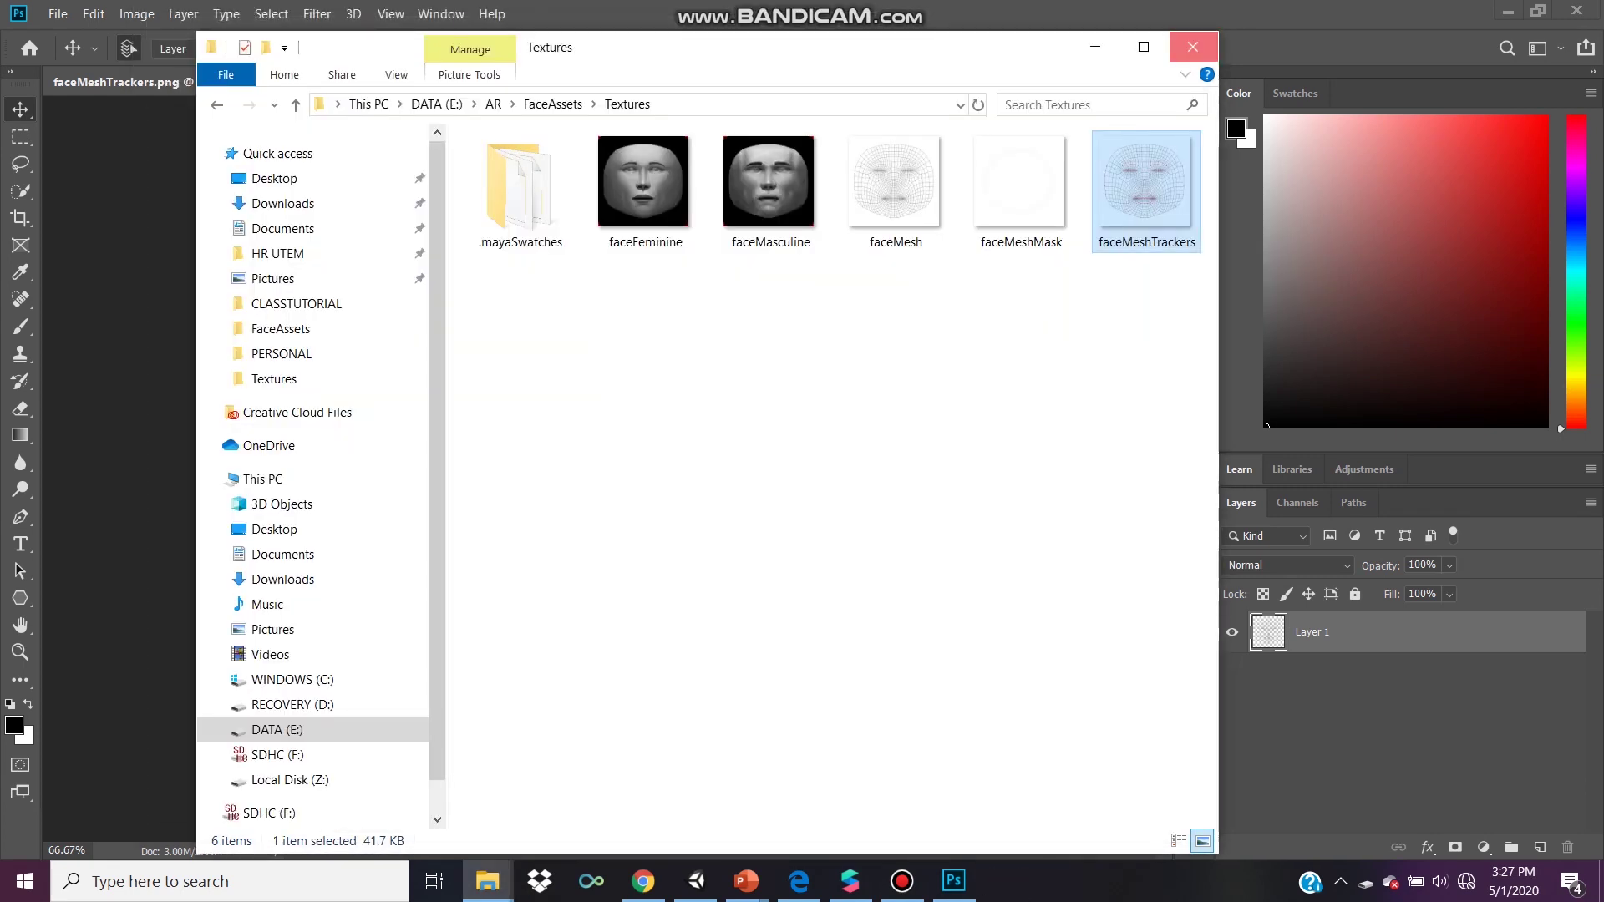
left_click(1192, 46)
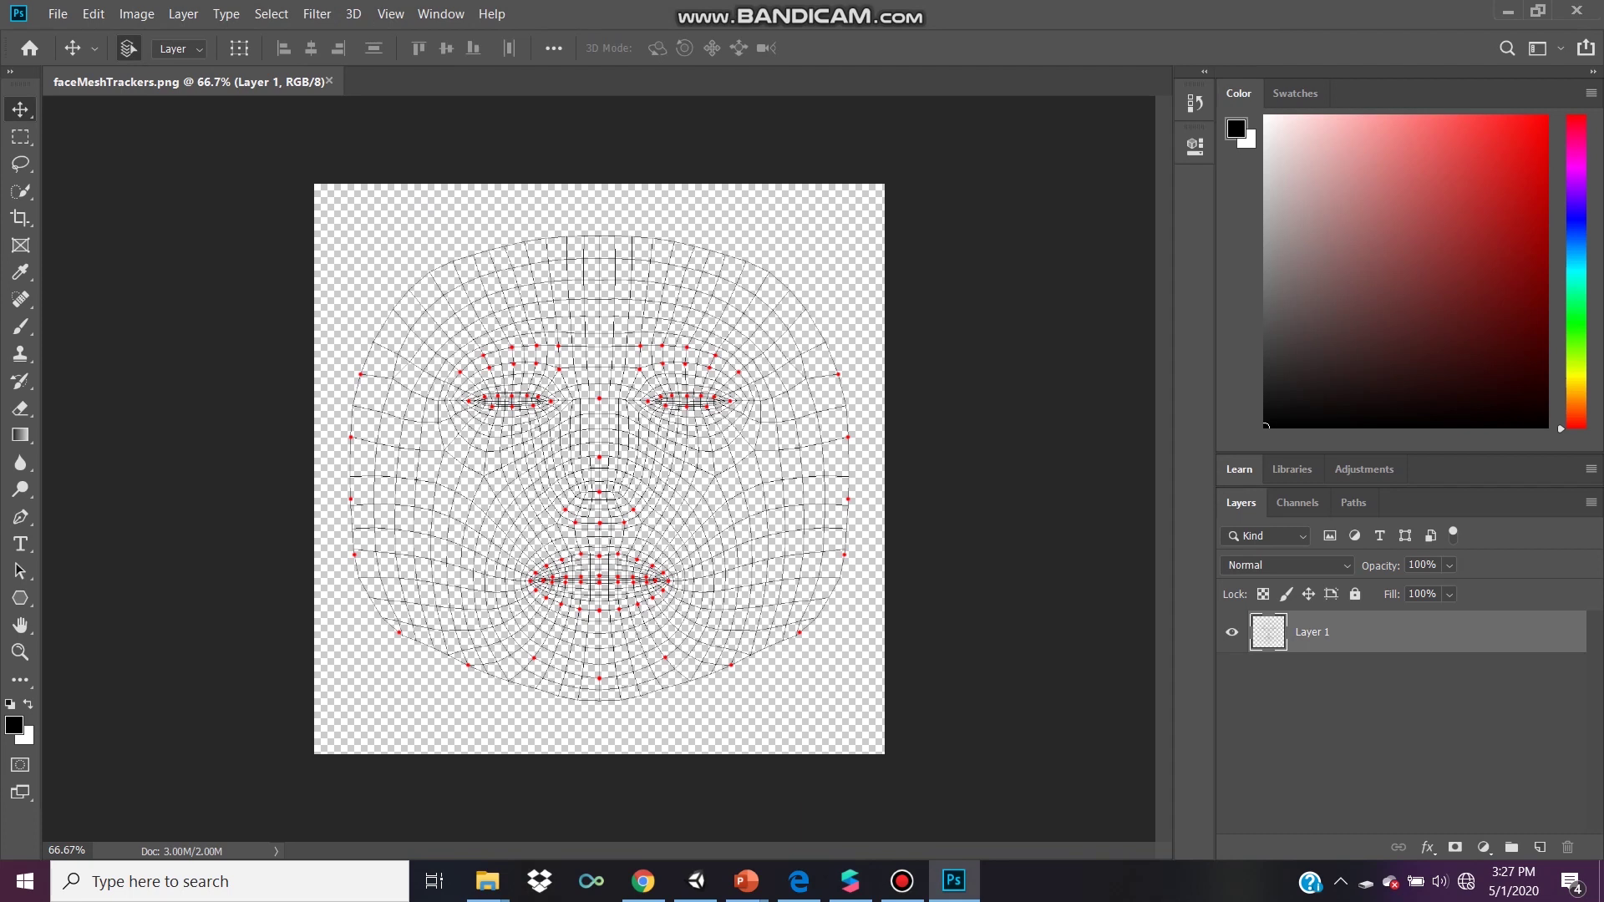
Zoom the face template between 100% and 200% to inspect the eyes and mouth
key("ctrl+plus")
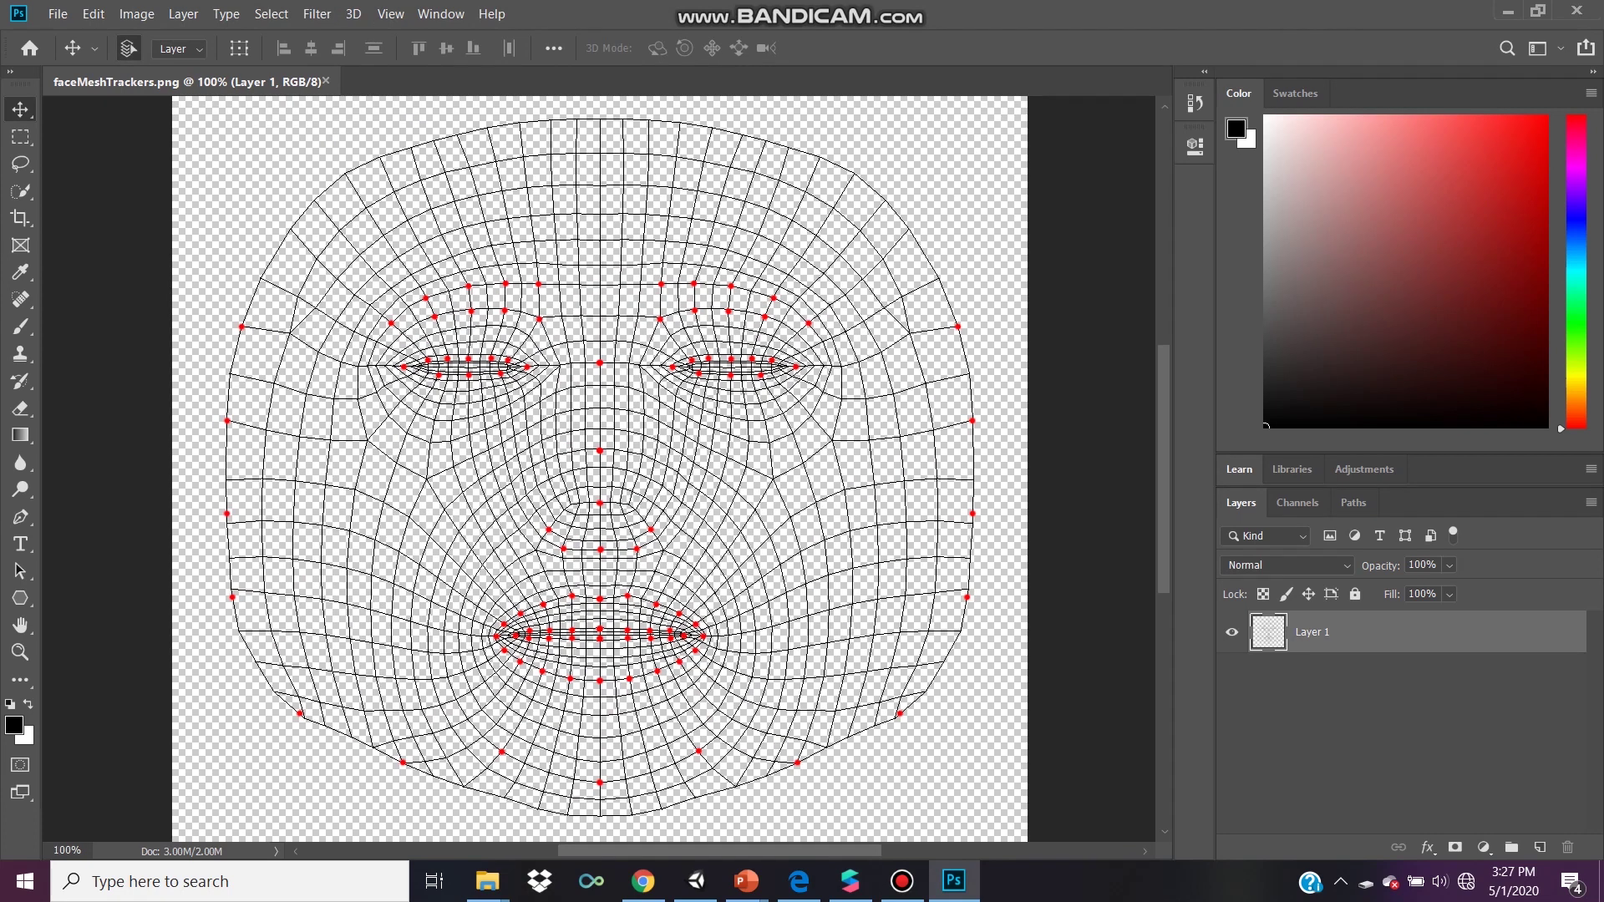
key("ctrl+plus")
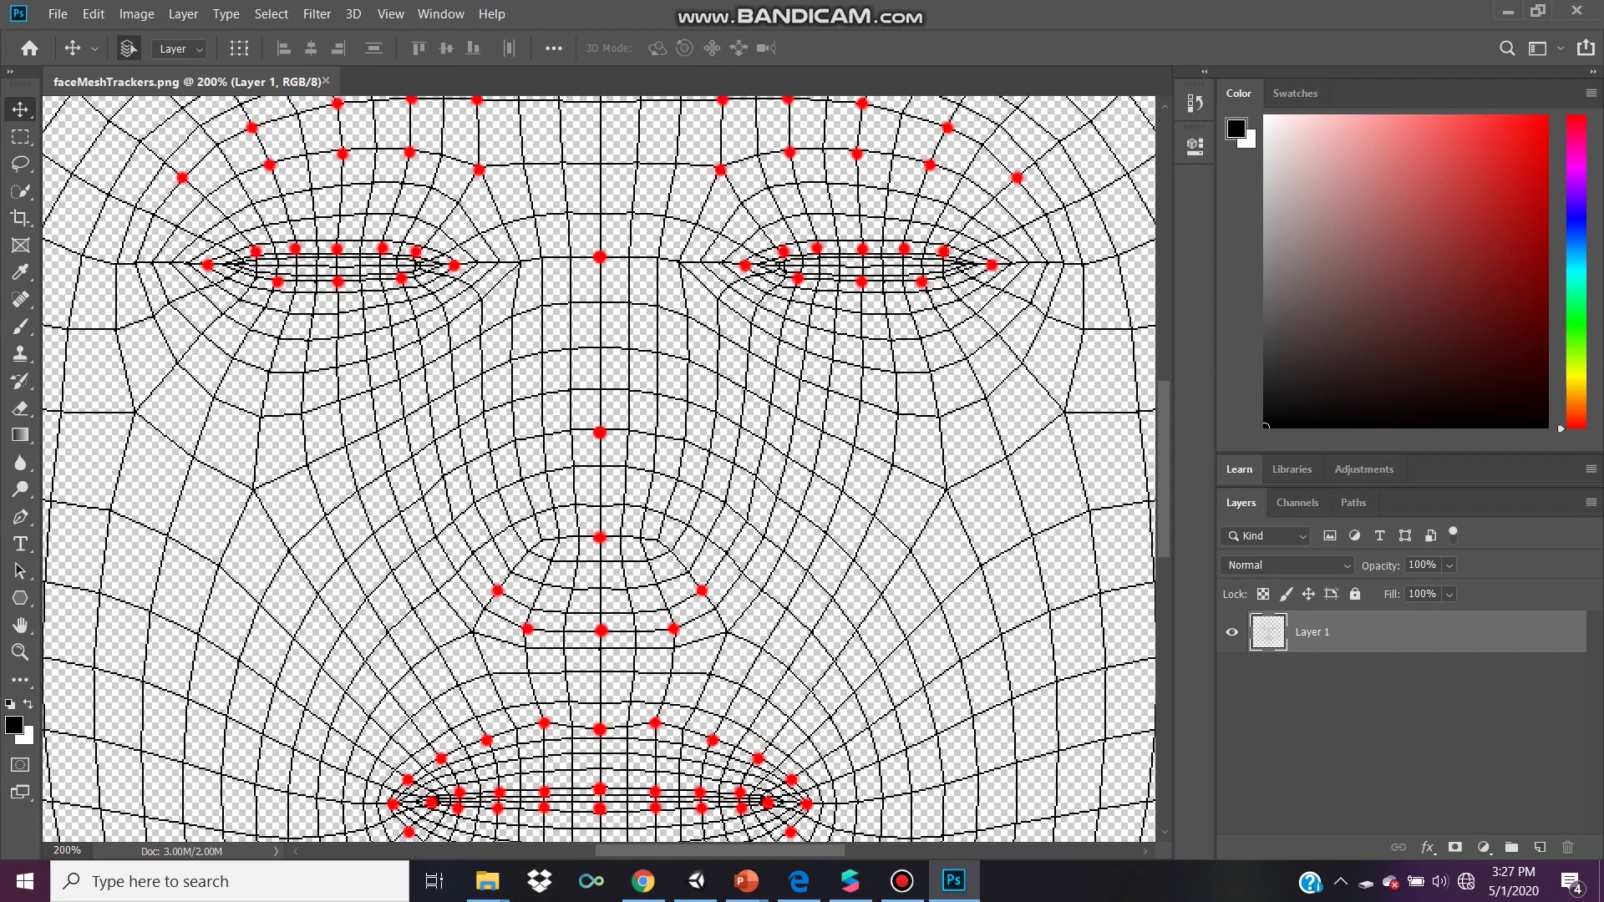
key("ctrl+minus")
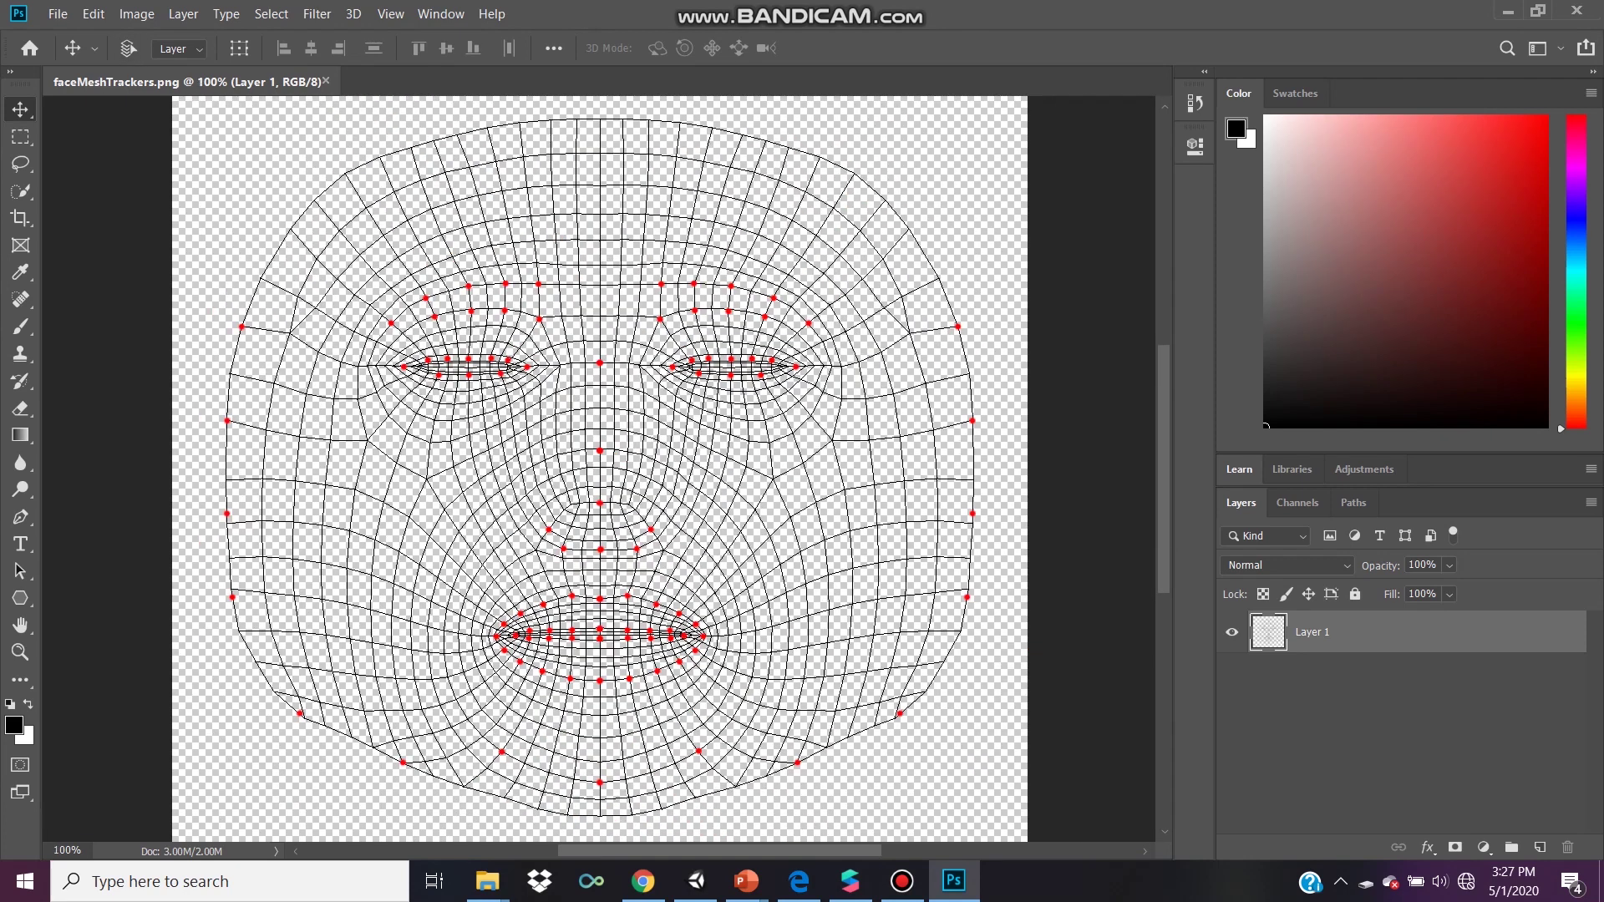
key("ctrl+plus")
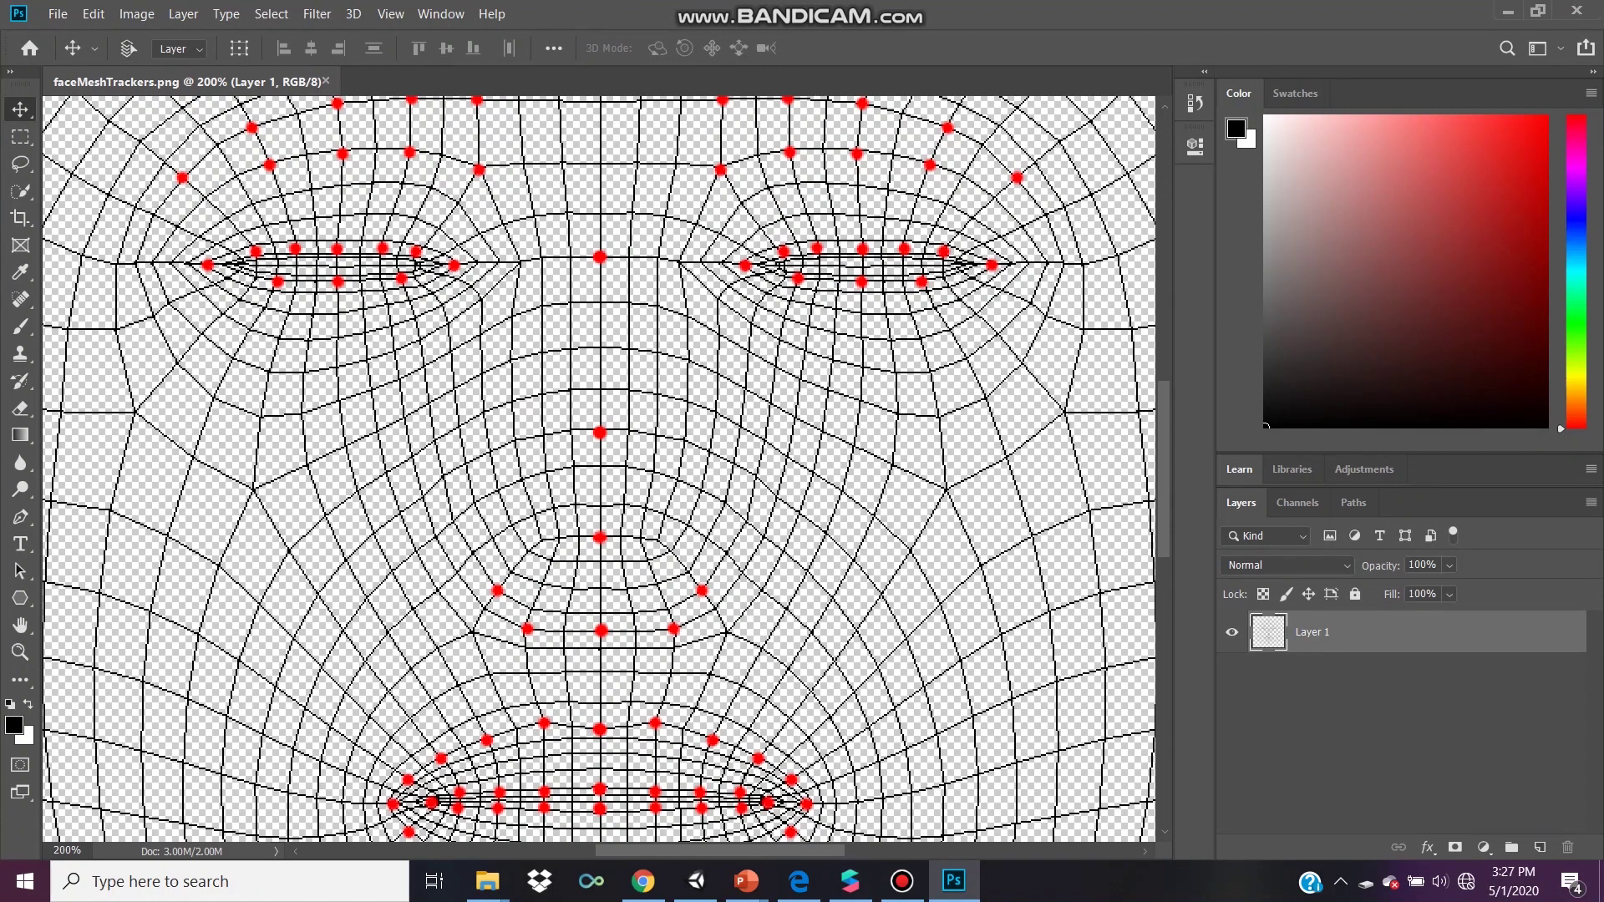
Open Logo-FTMK and logoUTeMPNG-removebg-preview.png from the Desktop together
key("ctrl+o")
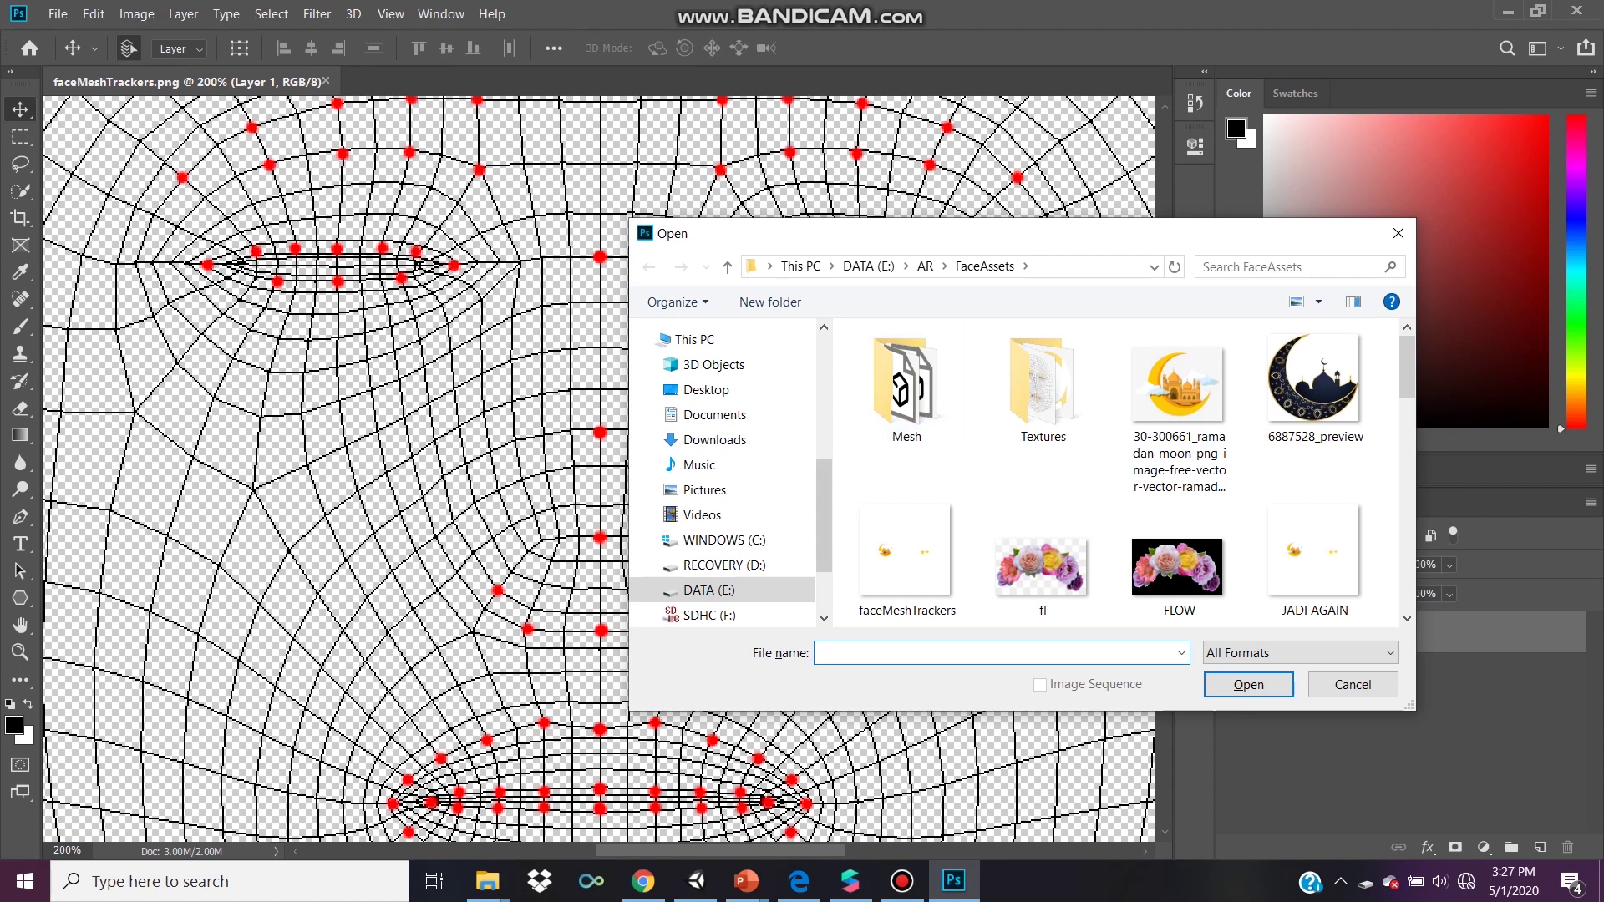
left_click(706, 390)
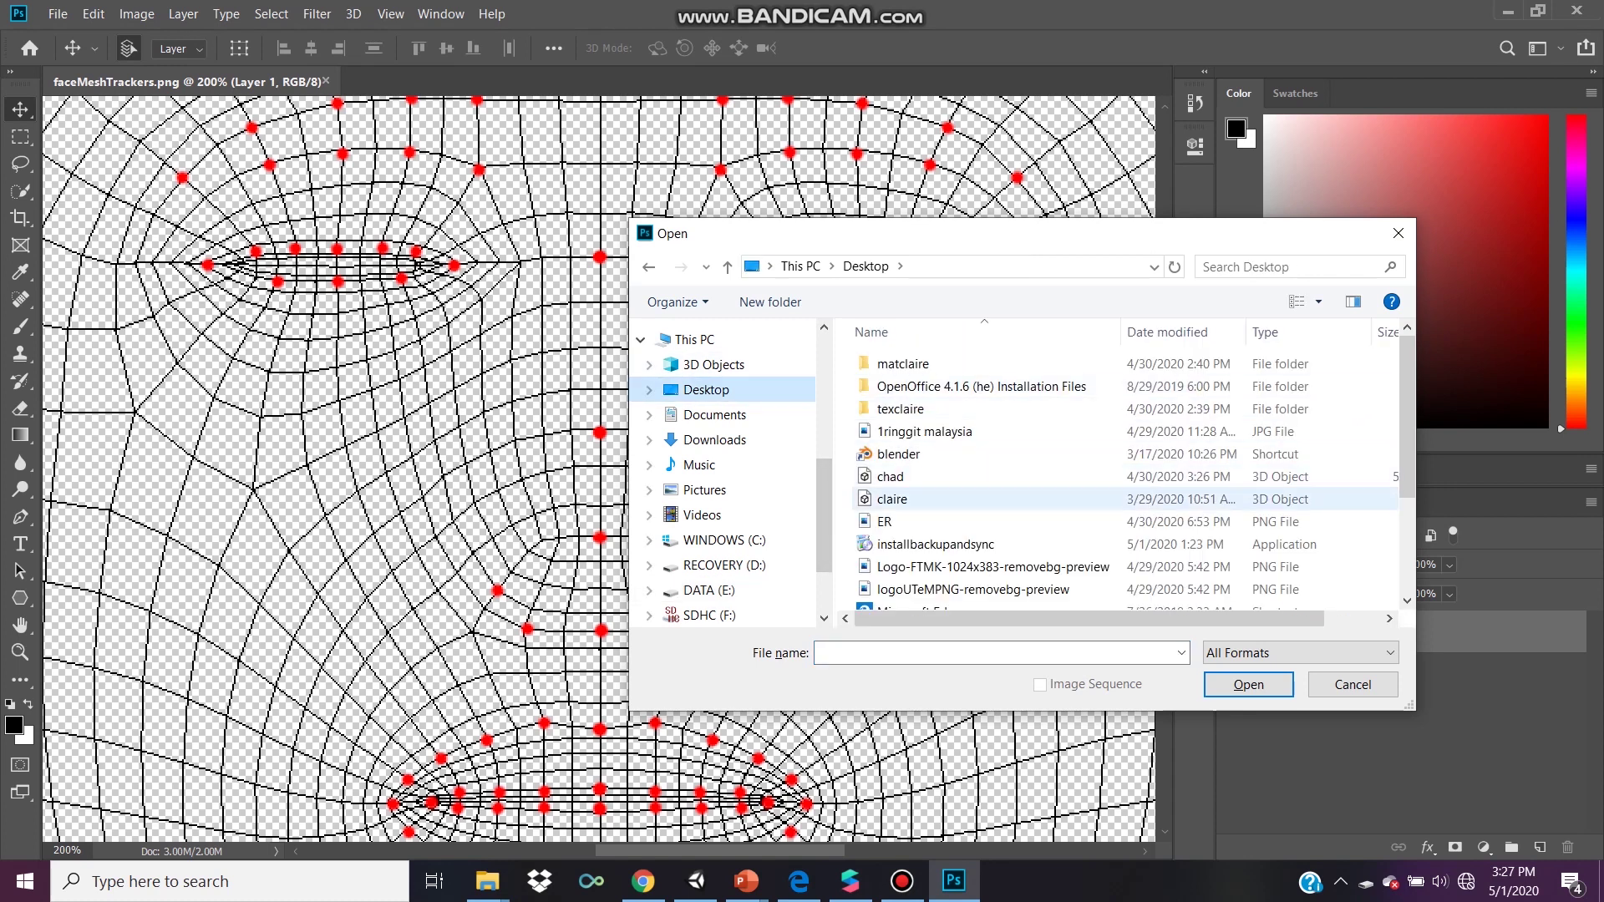
scroll(986, 501, "down", 1)
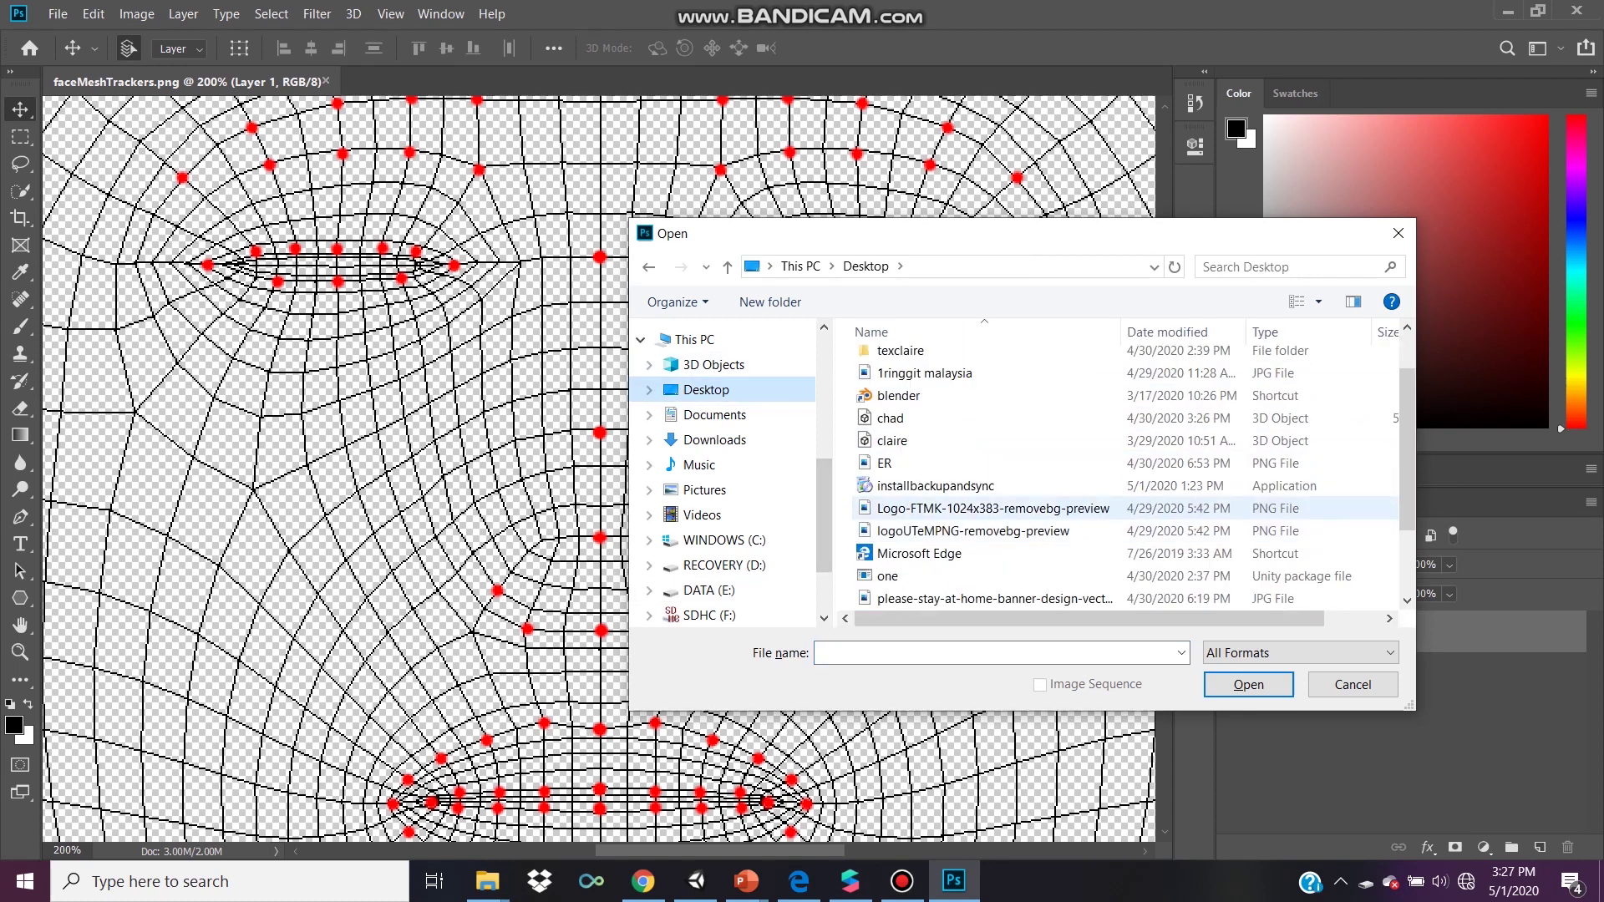
left_click(993, 508)
left_click(974, 530, "ctrl")
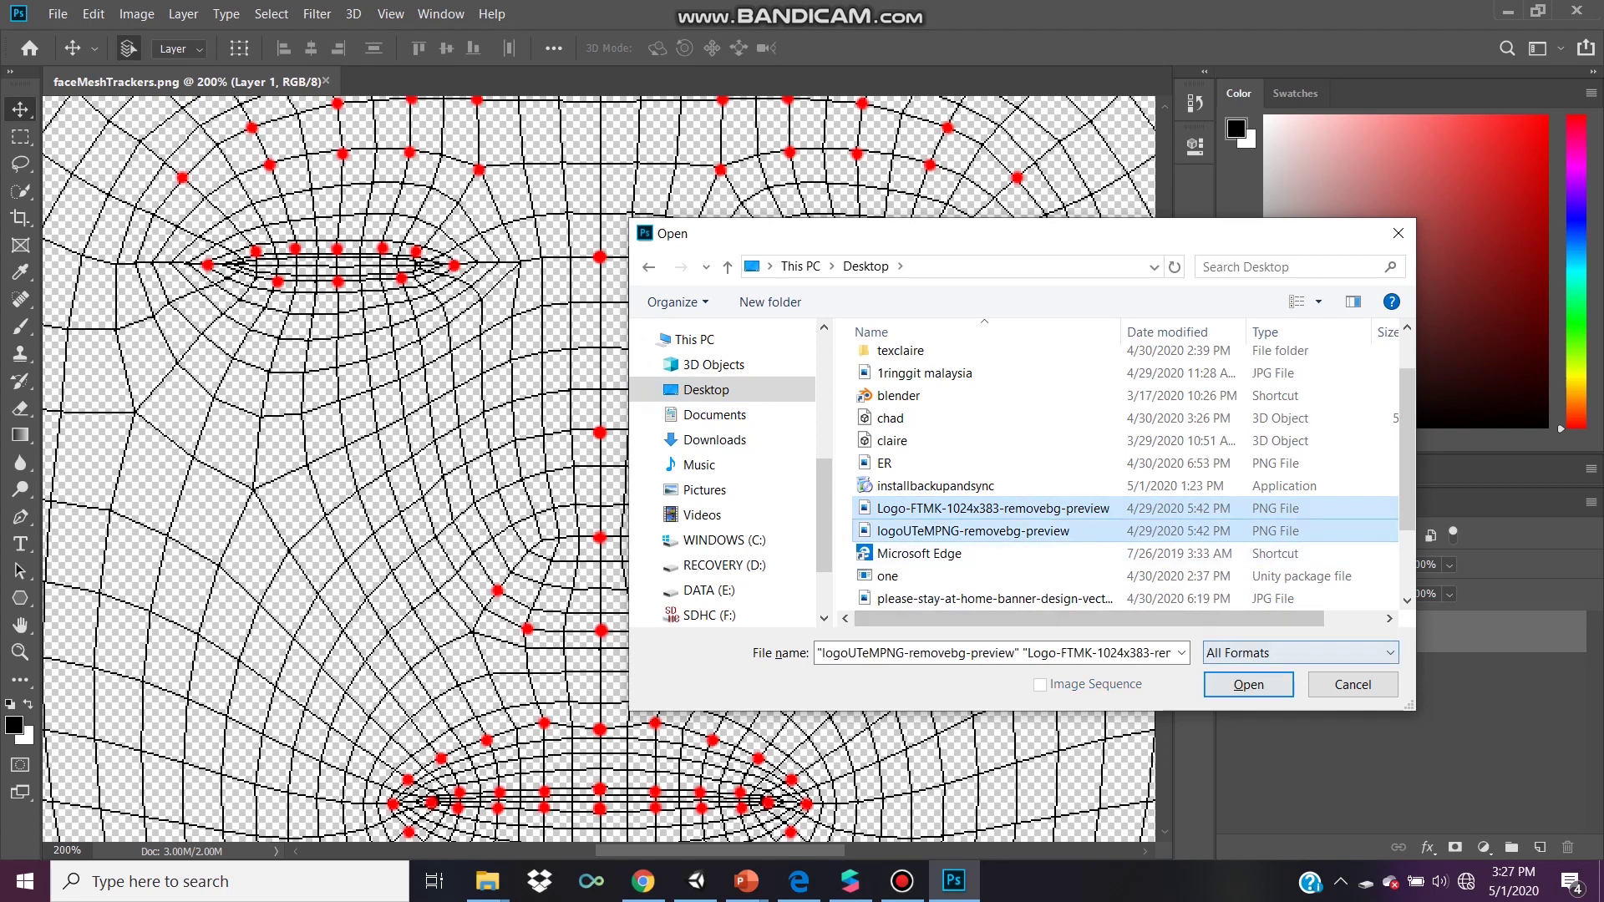
key("Return")
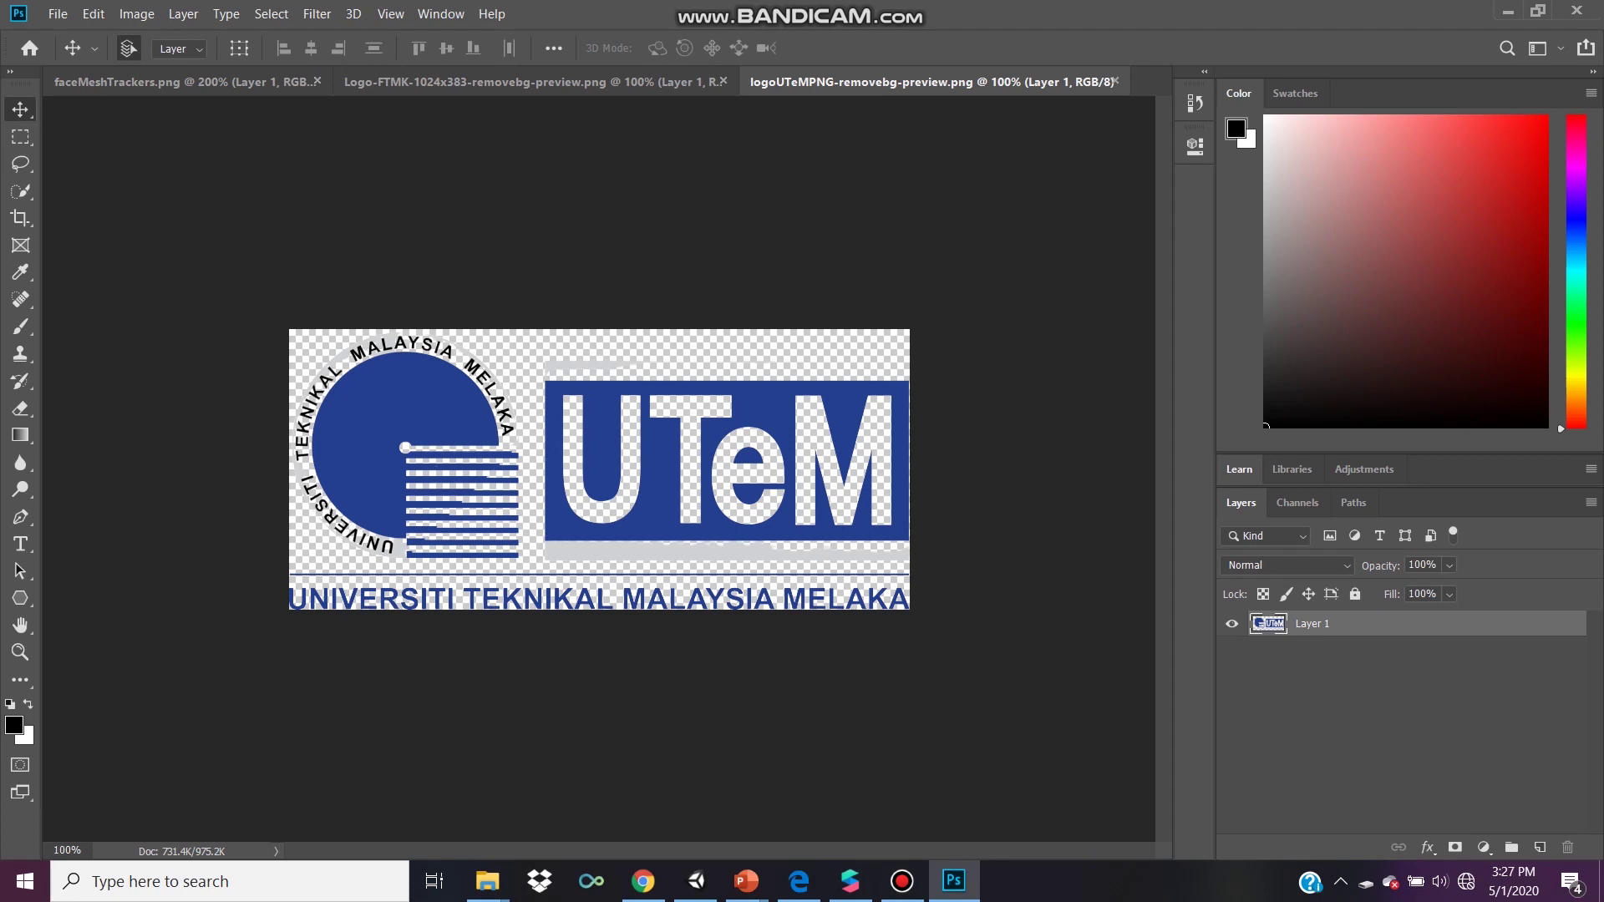
Place the UTeM logo on the face template's left cheek, scaled to about a fifth
left_click_drag(631, 359, 380, 276)
left_click_drag(468, 501, 655, 575)
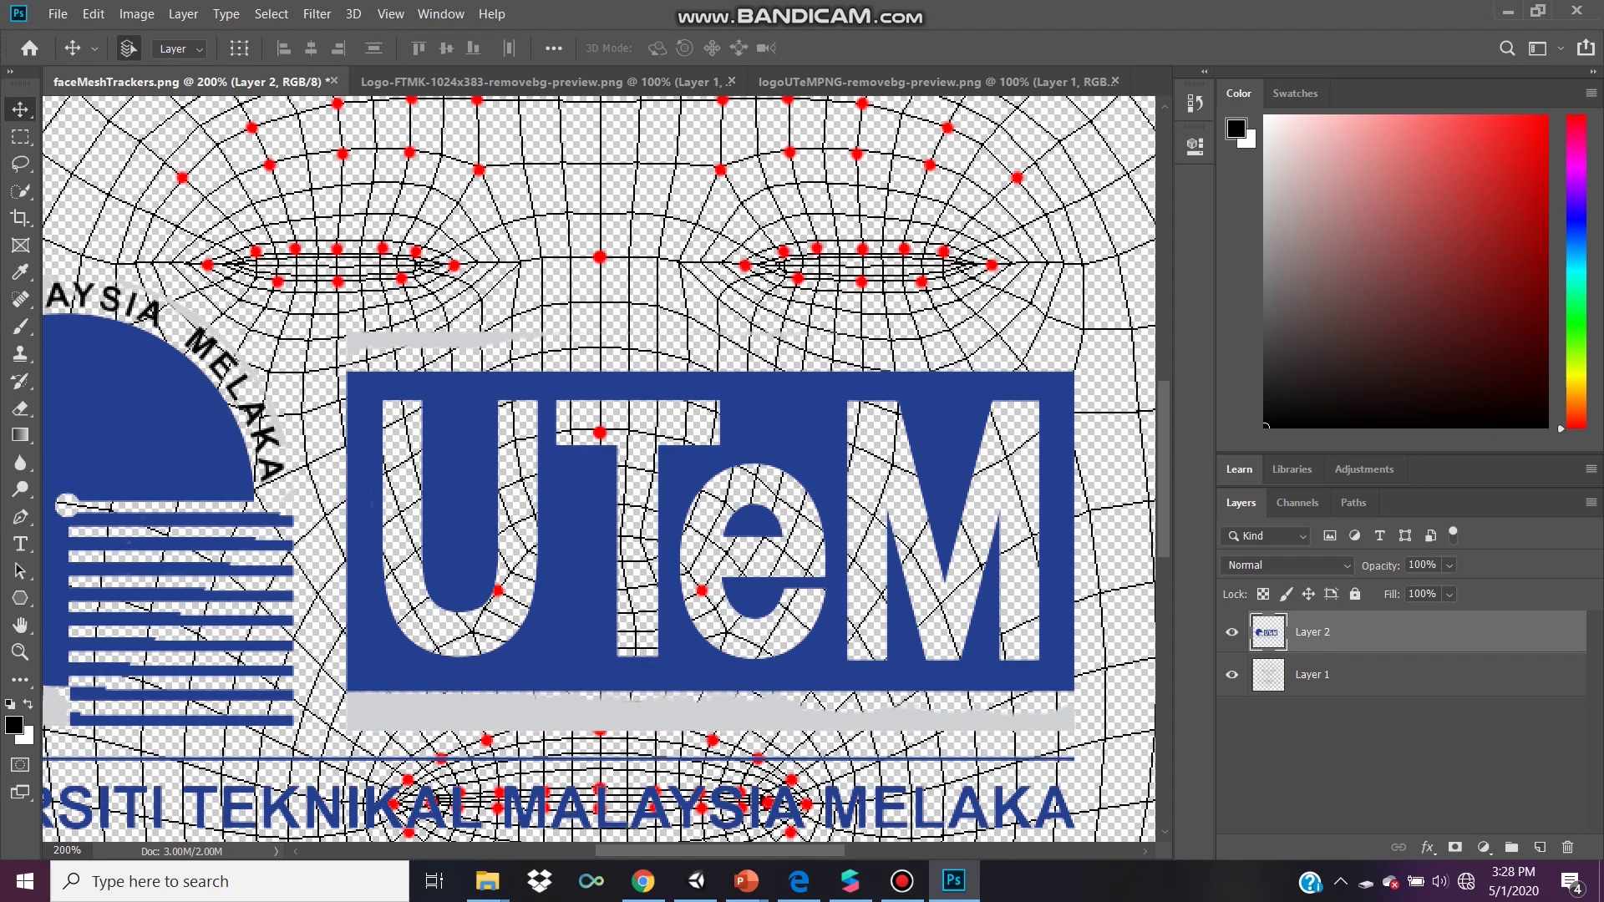
key("ctrl+t")
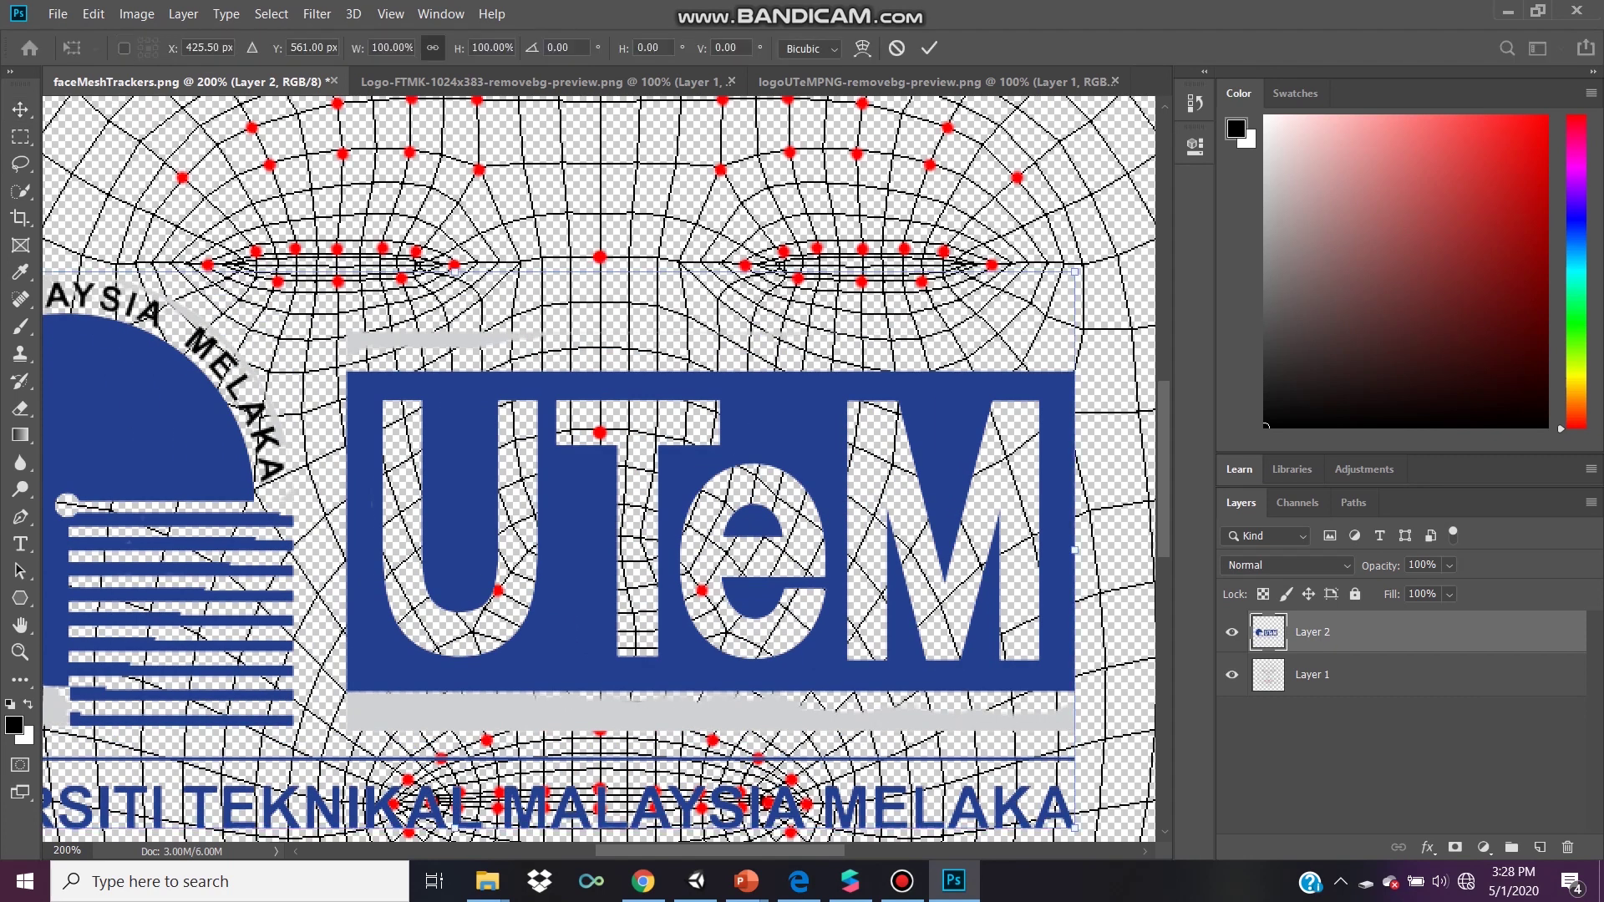
key("ctrl+minus")
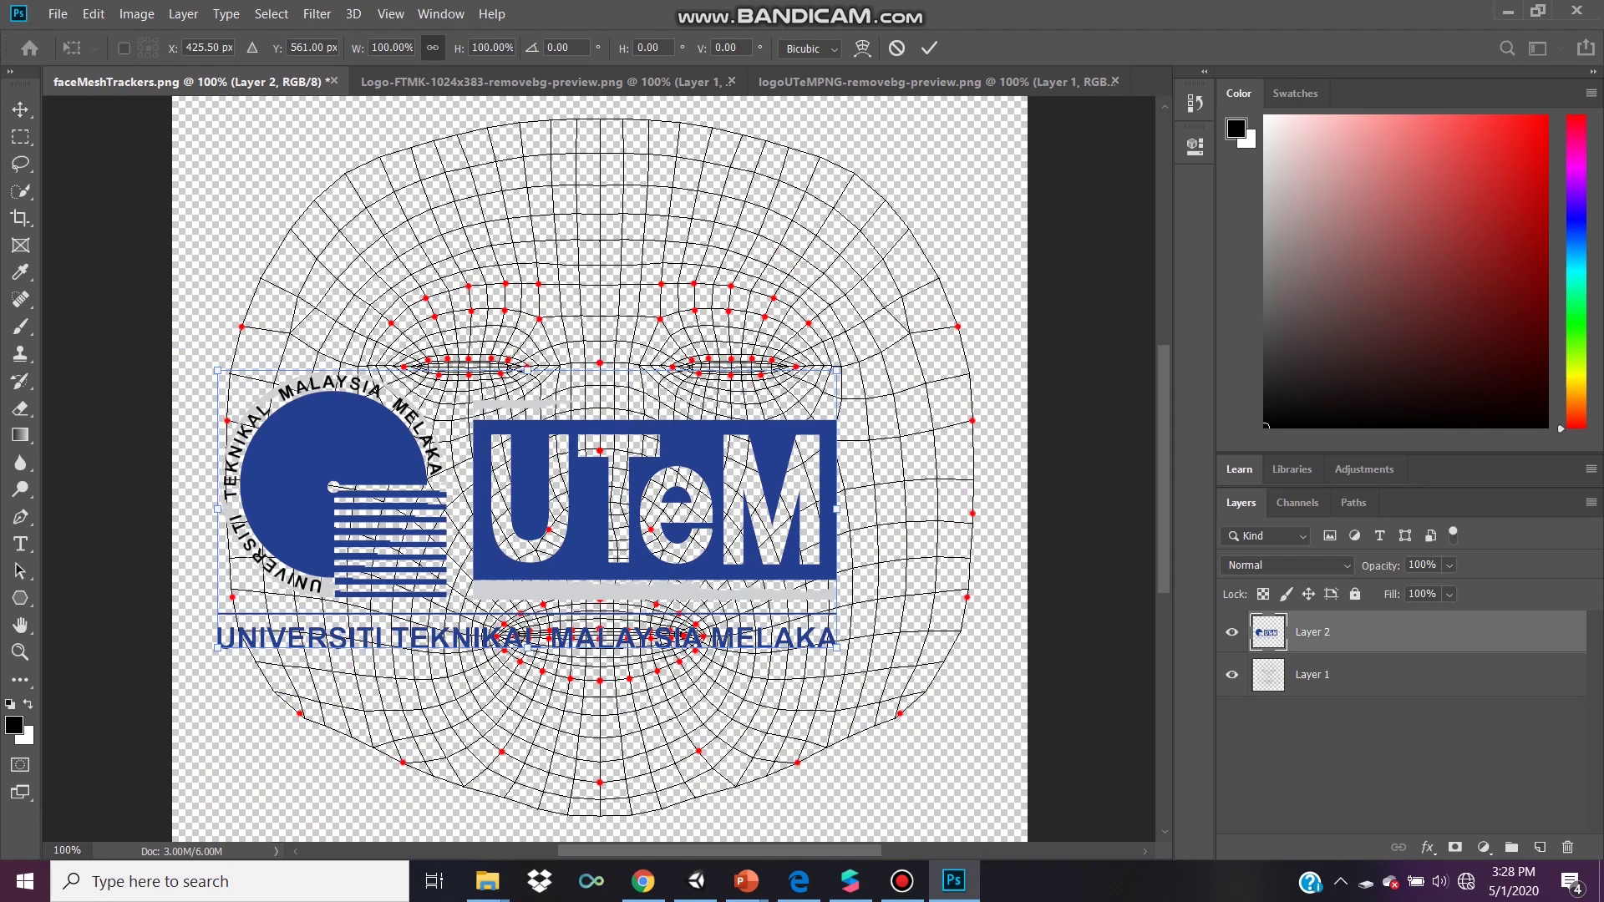
left_click_drag(218, 370, 404, 465)
key("Return")
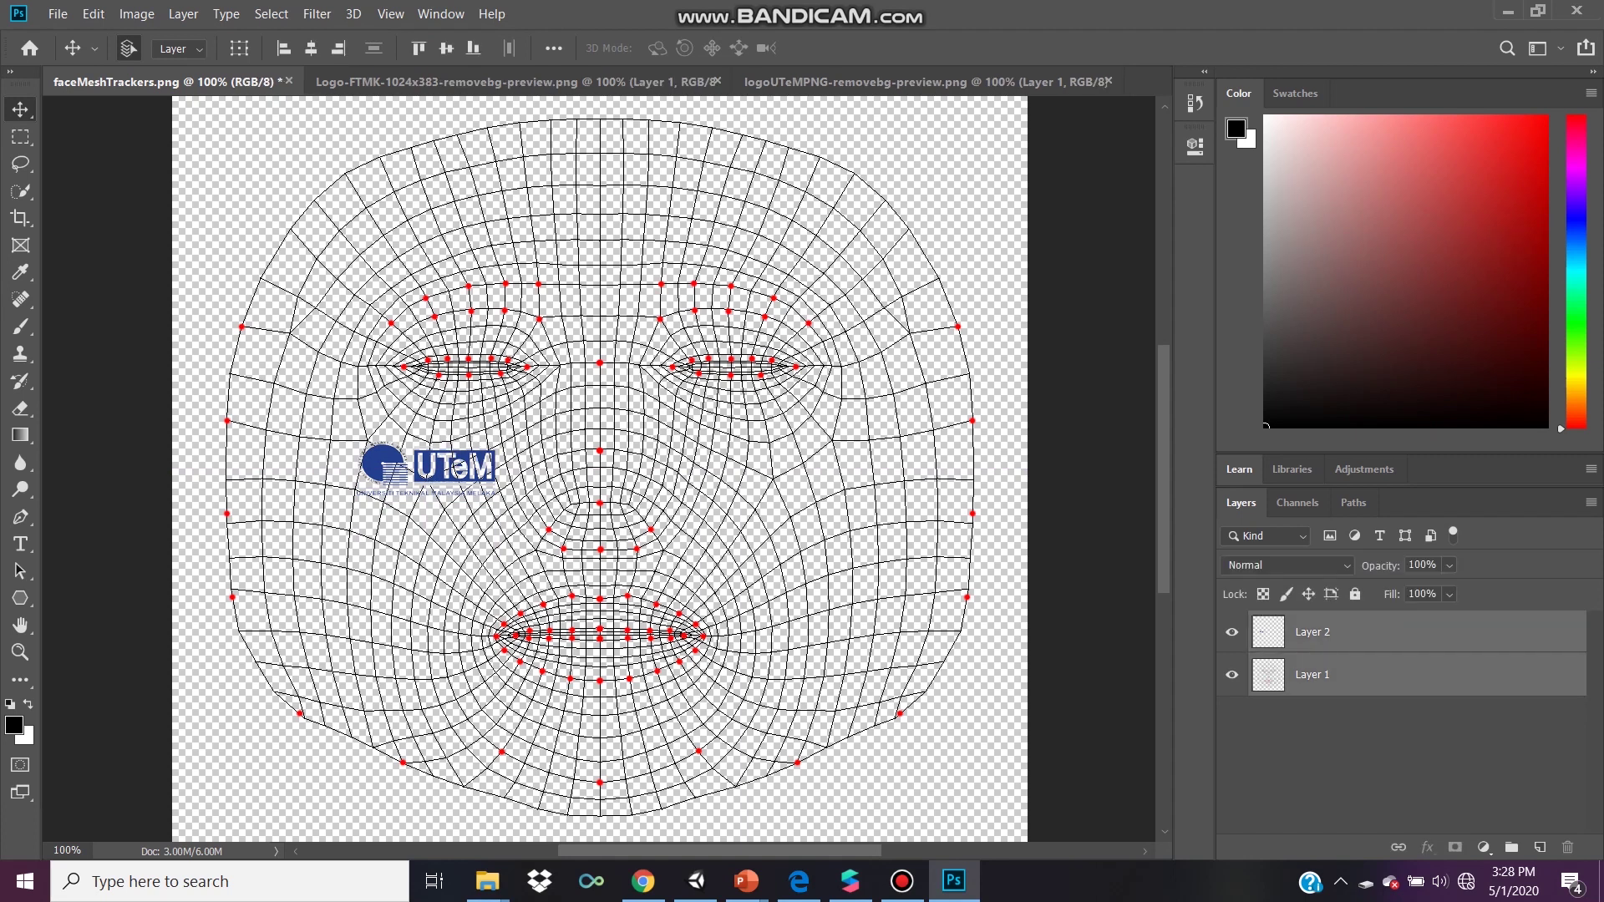
Paste the FTMK logo into the template, shrink it, and position it on the right cheek
key("ctrl+Tab")
key("ctrl+shift+Tab")
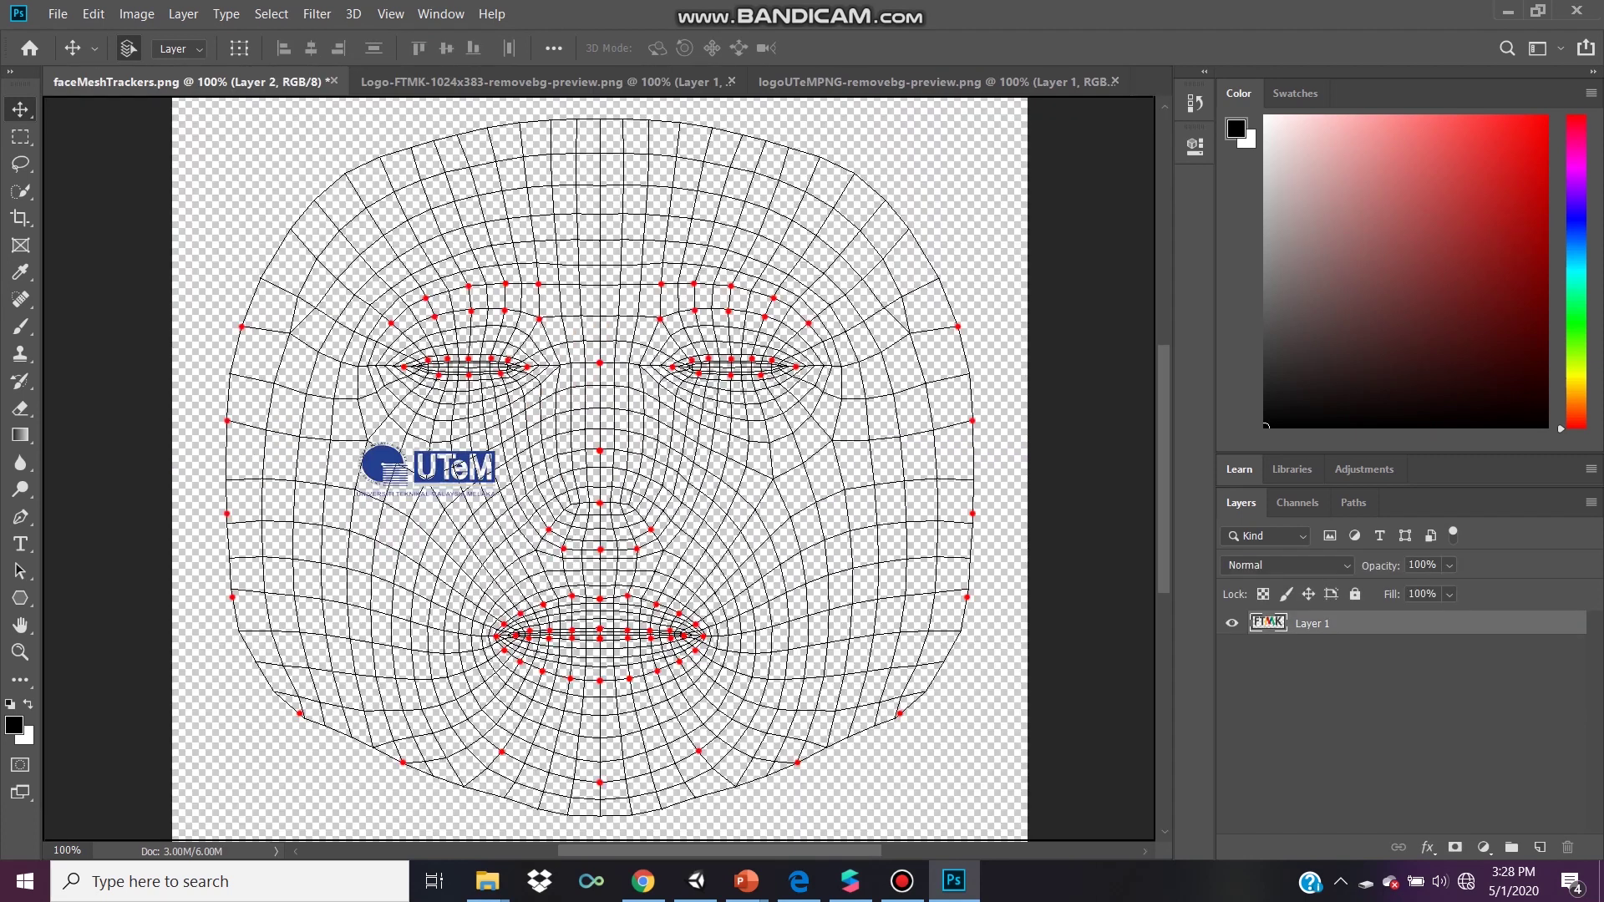
key("ctrl+v")
key("ctrl+t")
left_click_drag(461, 331, 756, 480)
left_click_drag(874, 513, 829, 497)
key("Return")
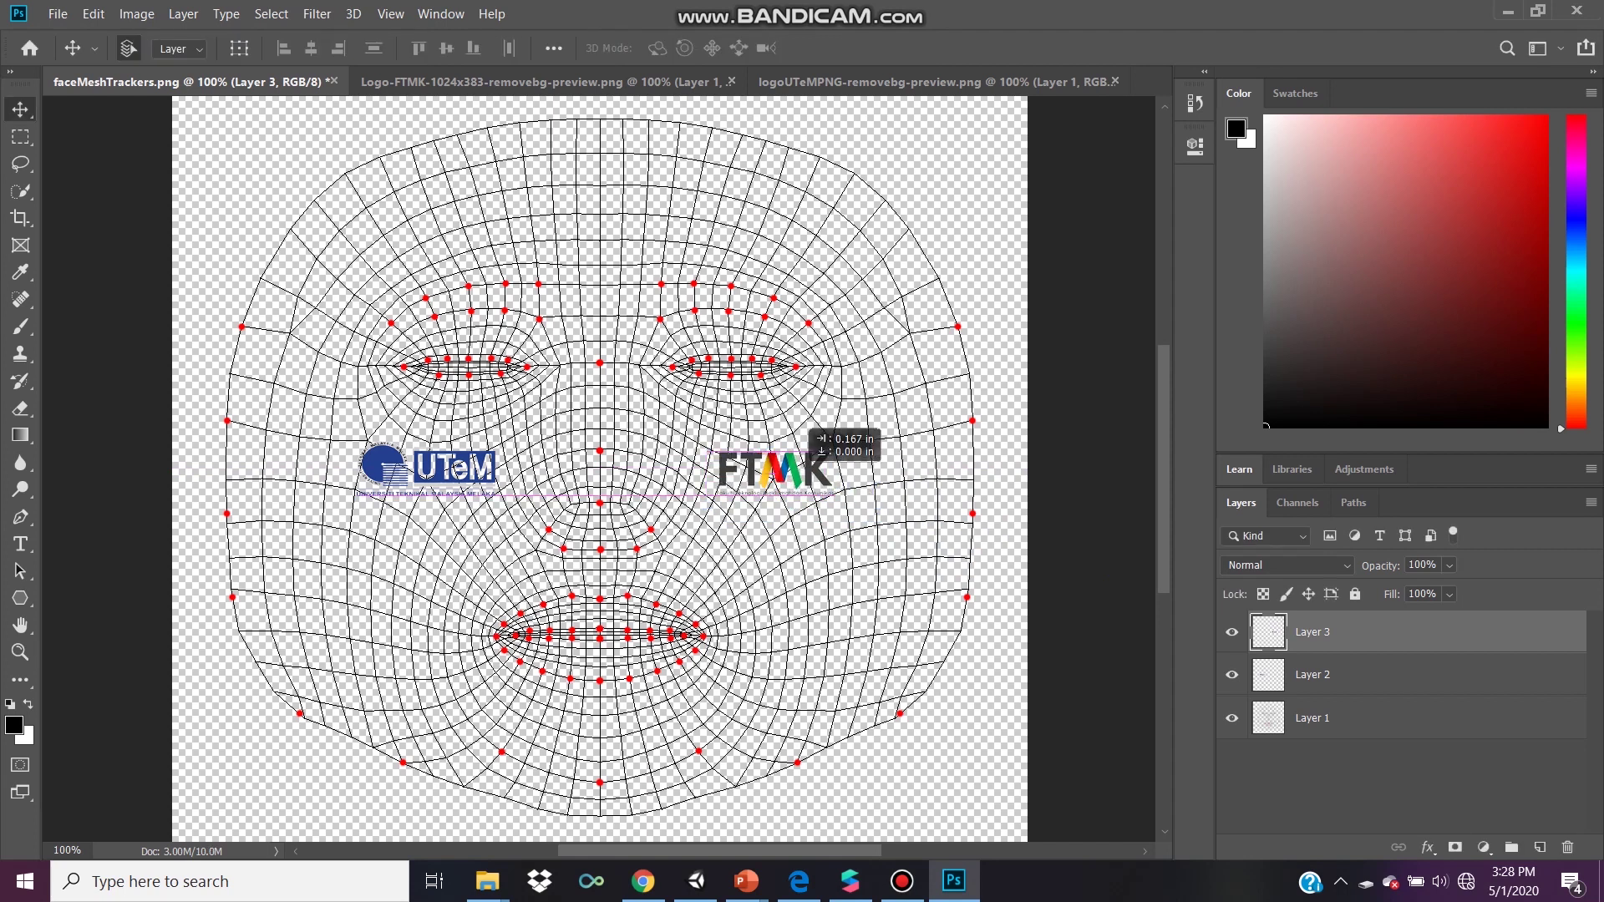
key("ctrl+plus")
mouse_move(955, 473)
left_mouse_down()
mouse_move(978, 505)
mouse_move(976, 473)
left_mouse_up()
Reshape the UTeM logo to be narrower and taller
left_click(309, 468)
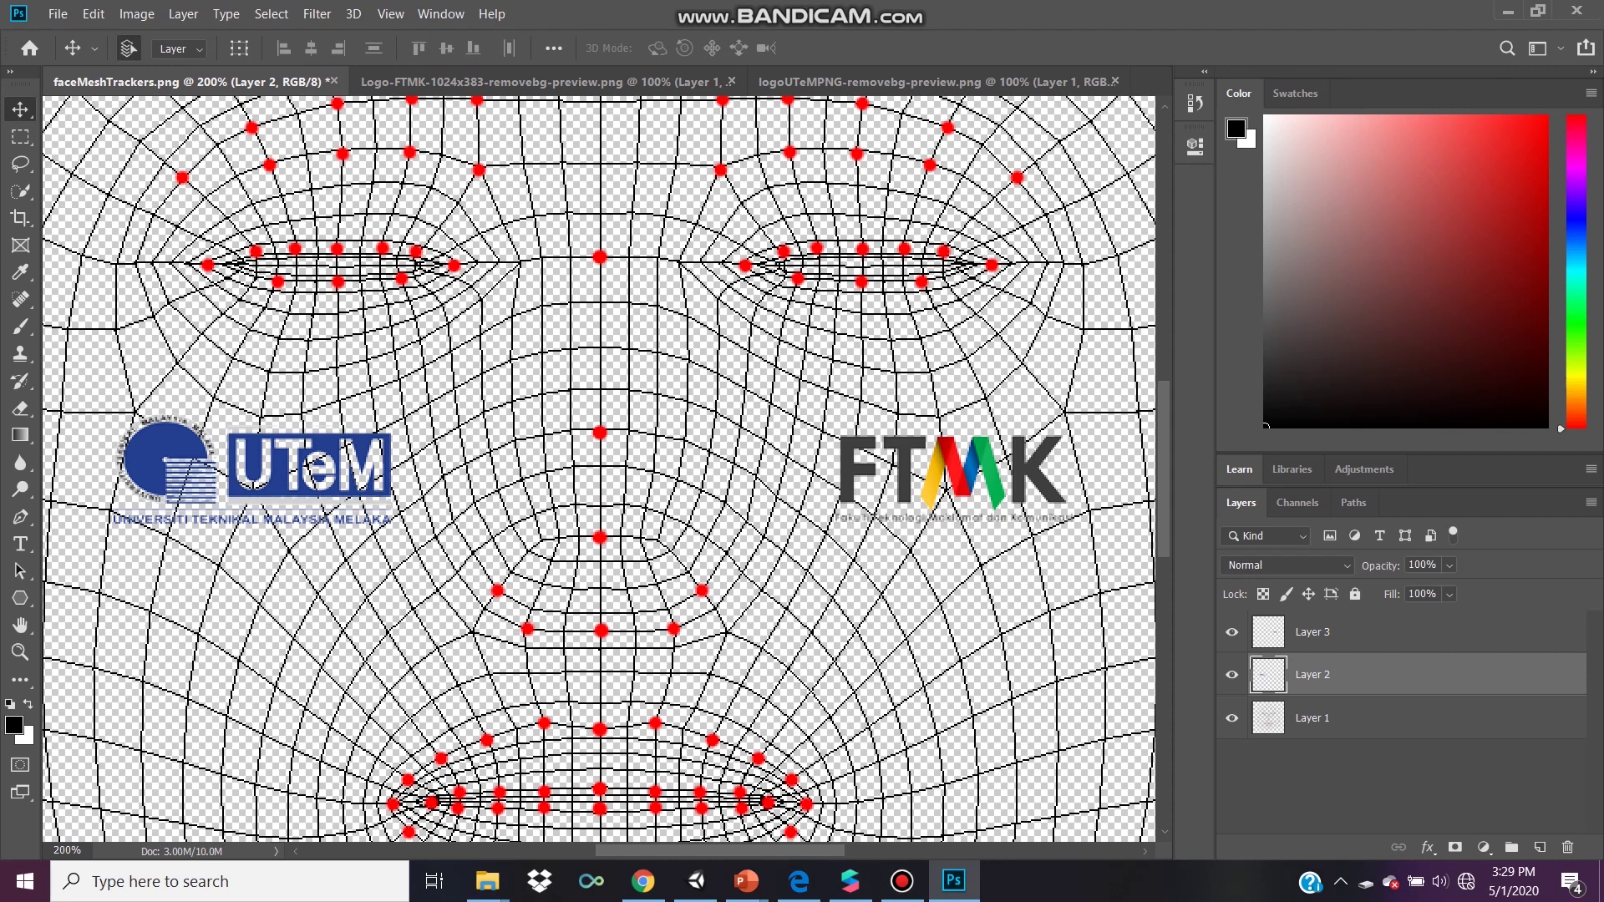
key("ctrl+t")
left_click_drag(390, 523, 373, 539)
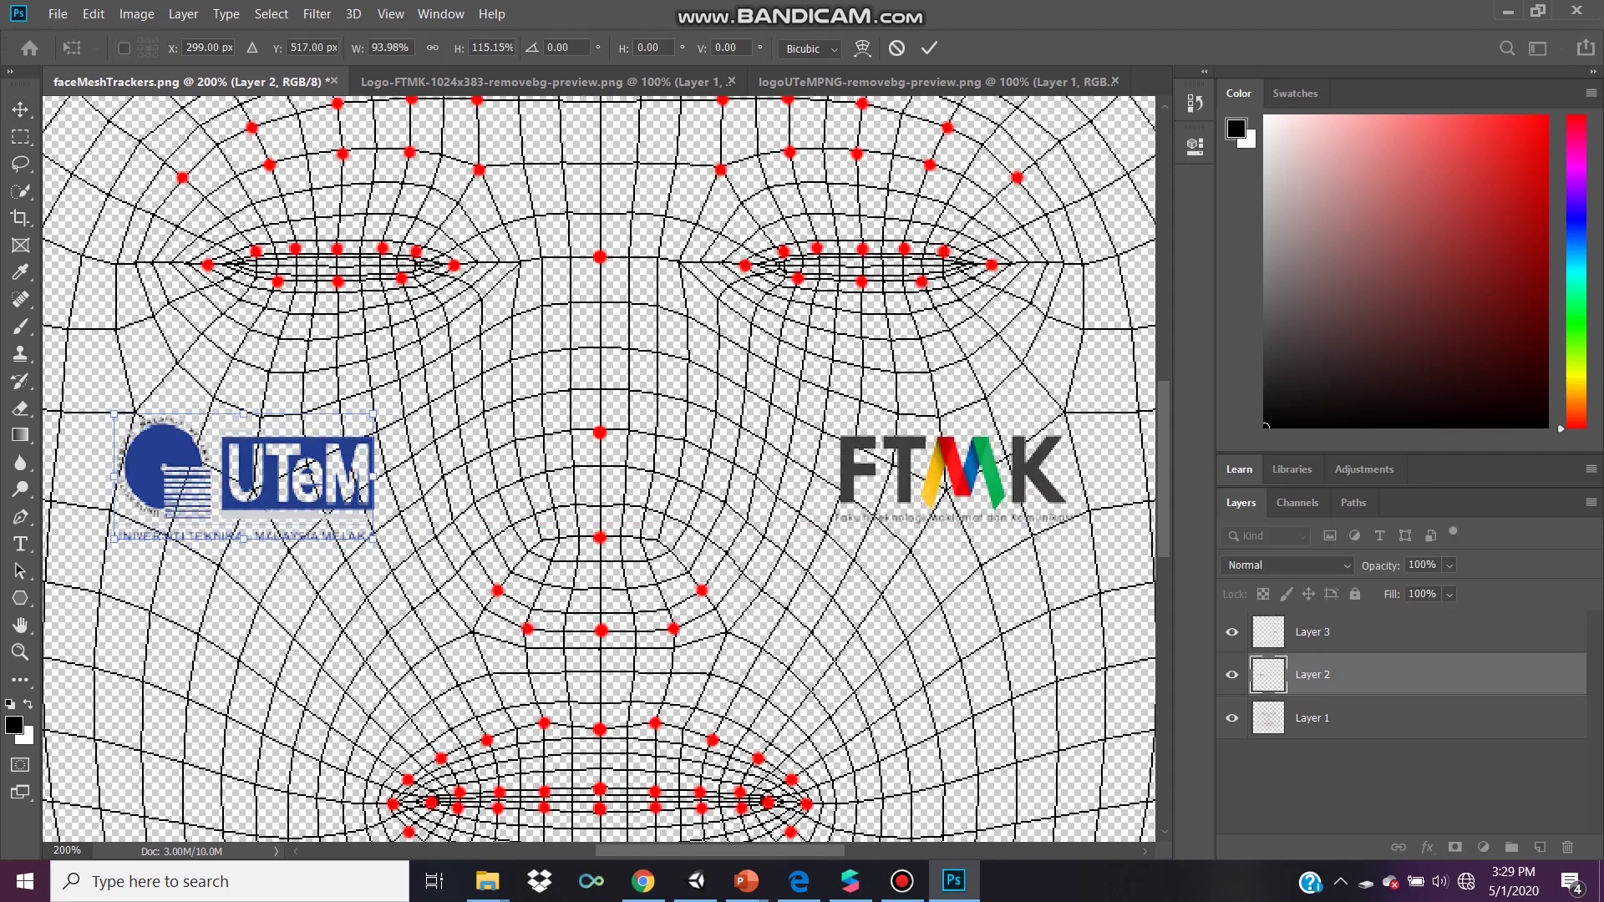
left_click(58, 13)
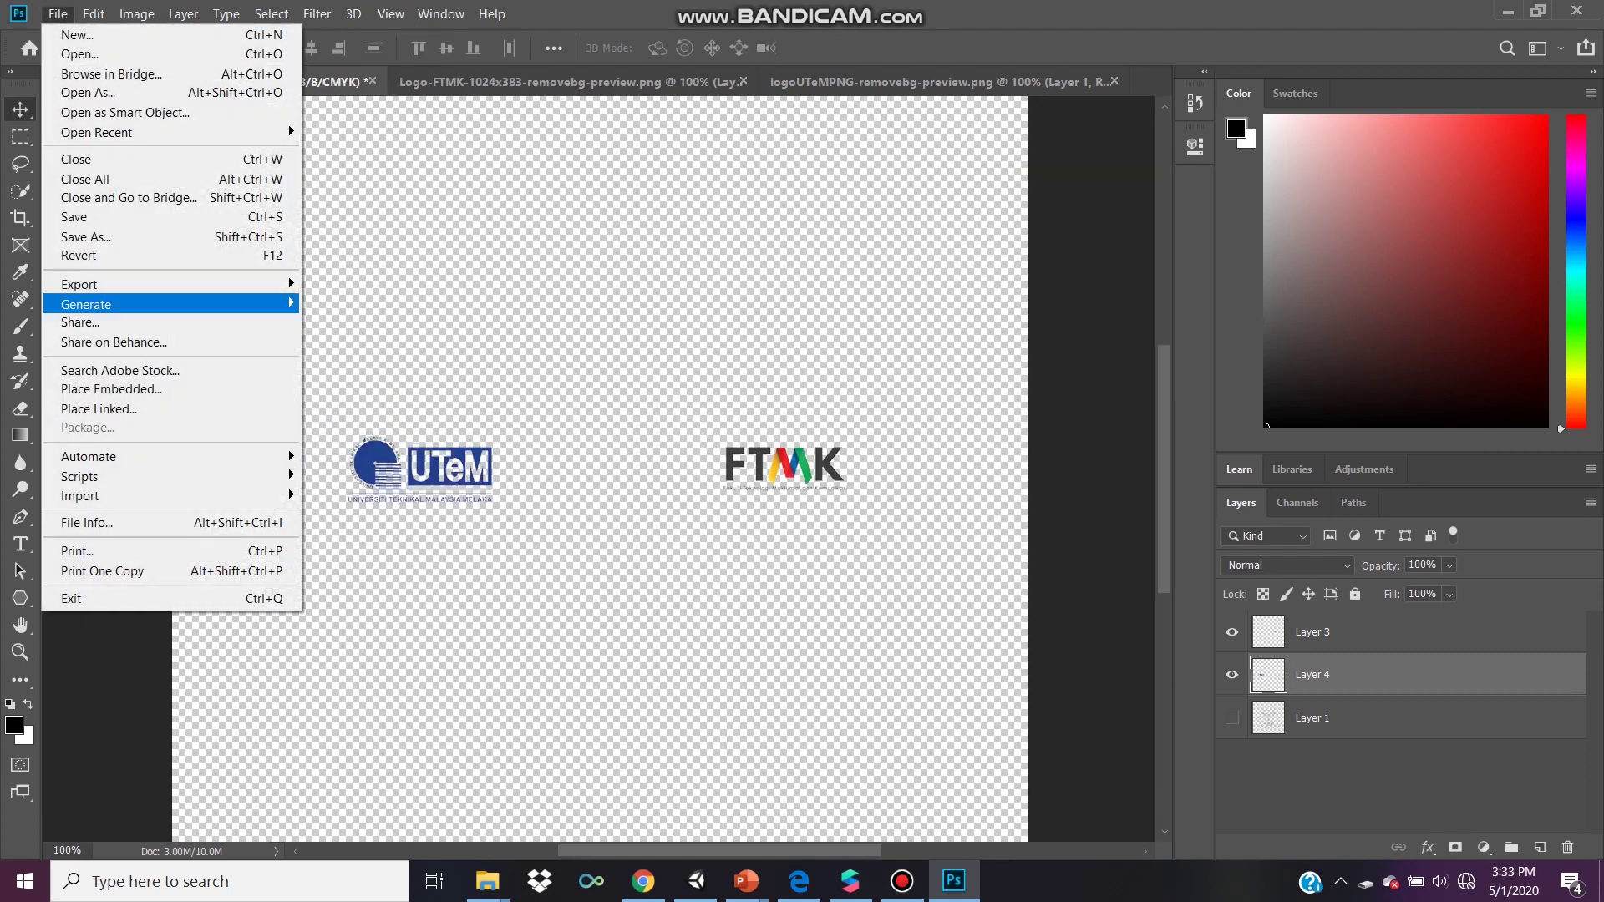
Quick-export the logo canvas as a PNG named LOGO into the Textures folder
mouse_move(80, 284)
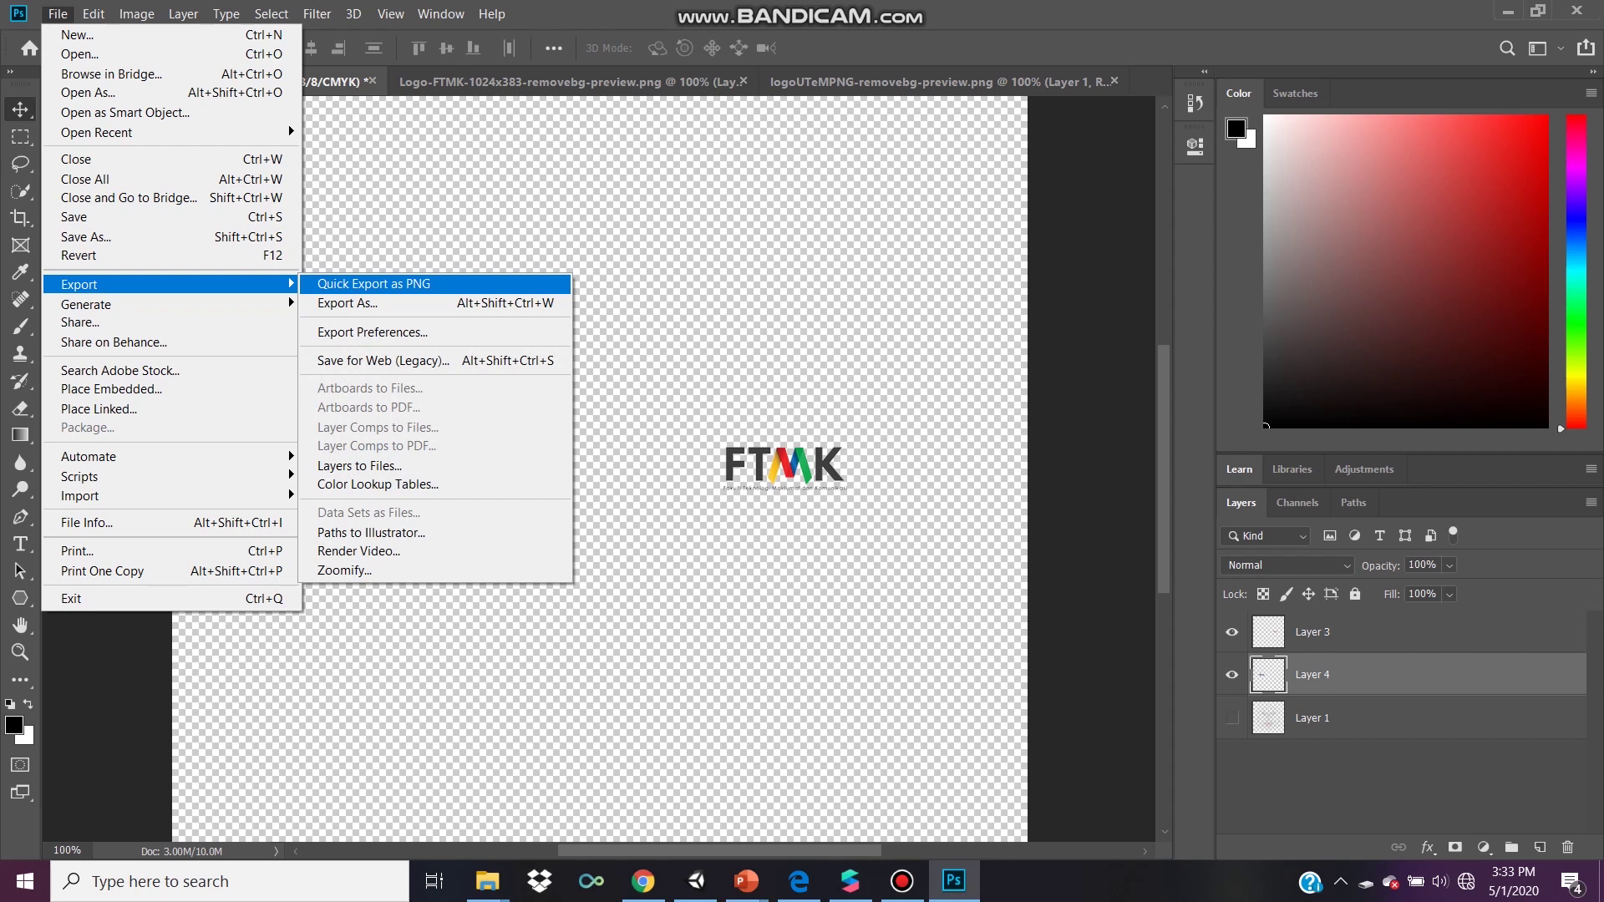
left_click(374, 284)
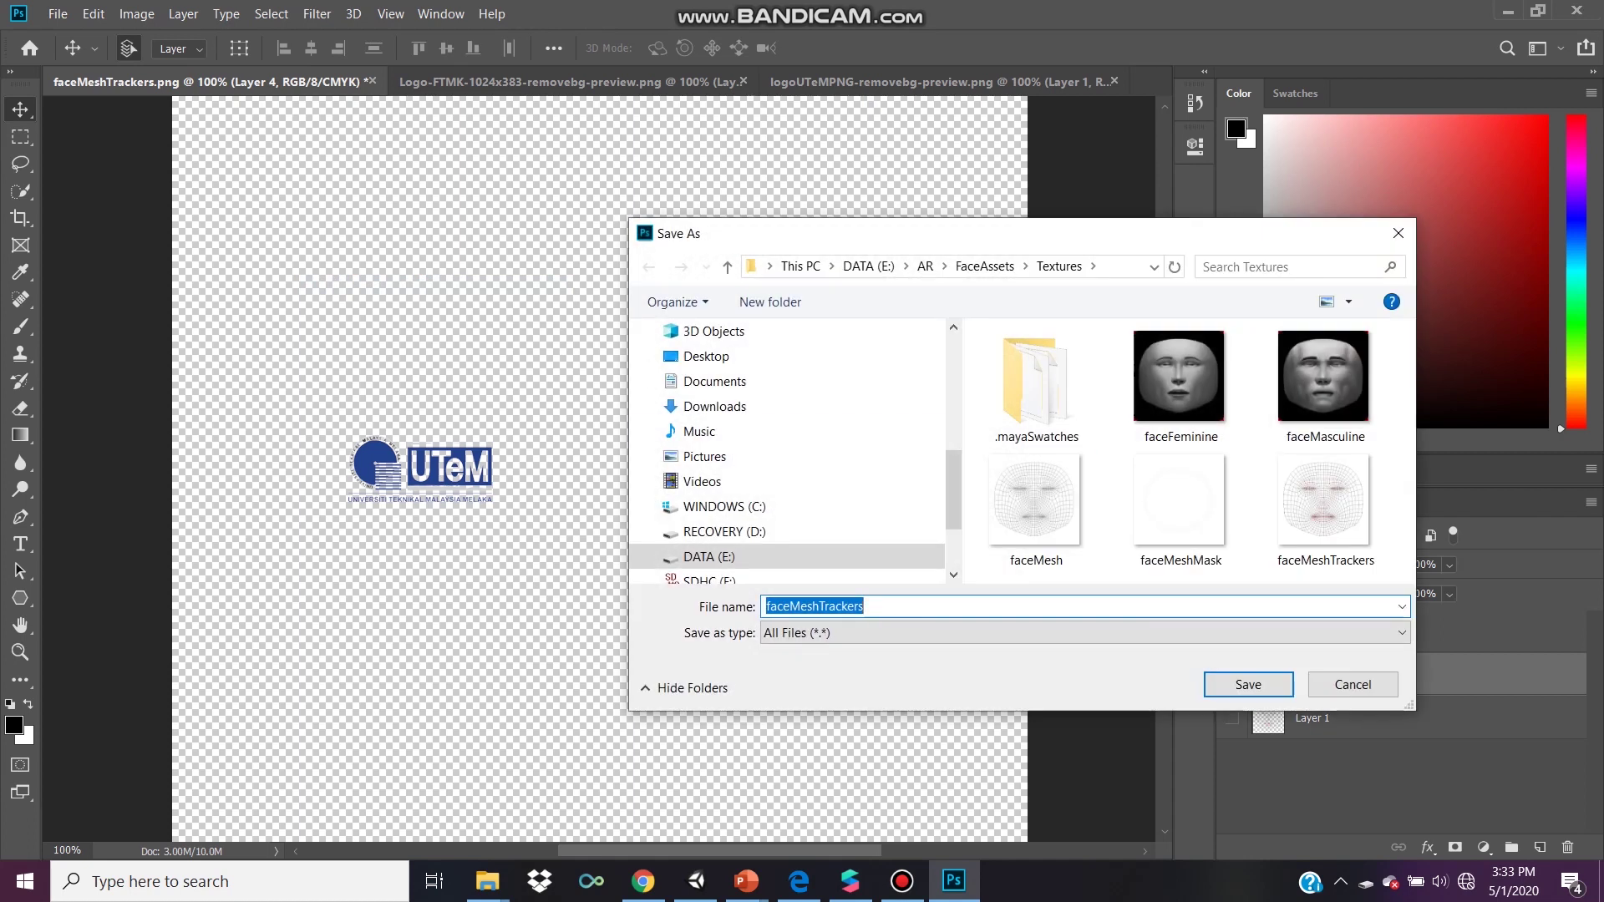
type("LOGO")
key("Return")
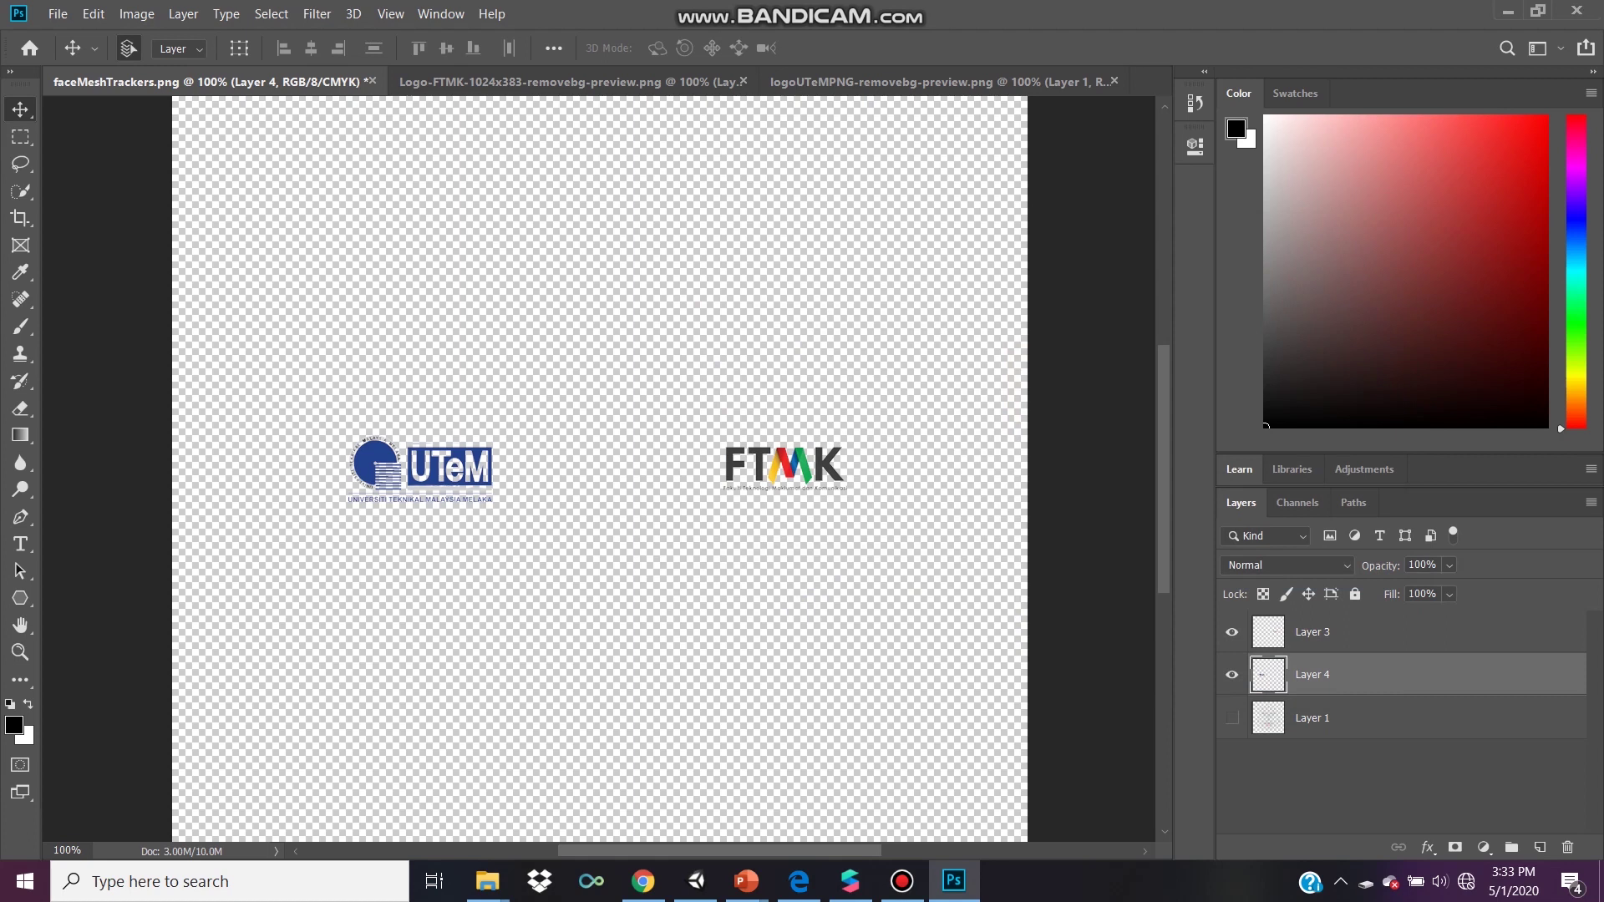
left_click(850, 881)
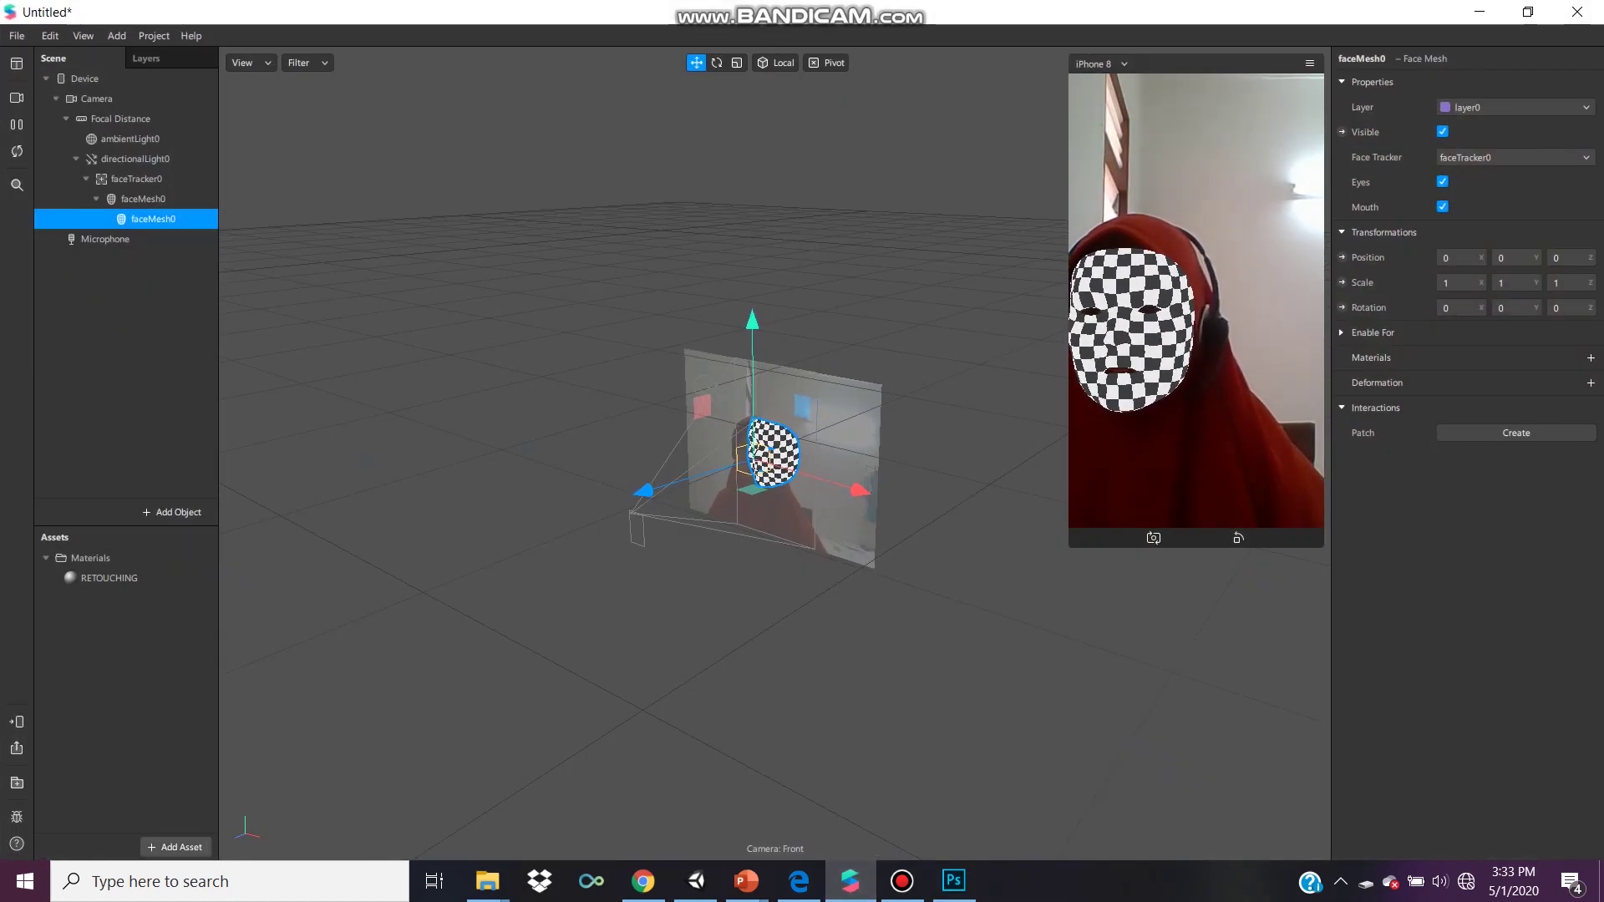
Cancel a stray asset import and give faceMesh0 a new material
left_click(176, 847)
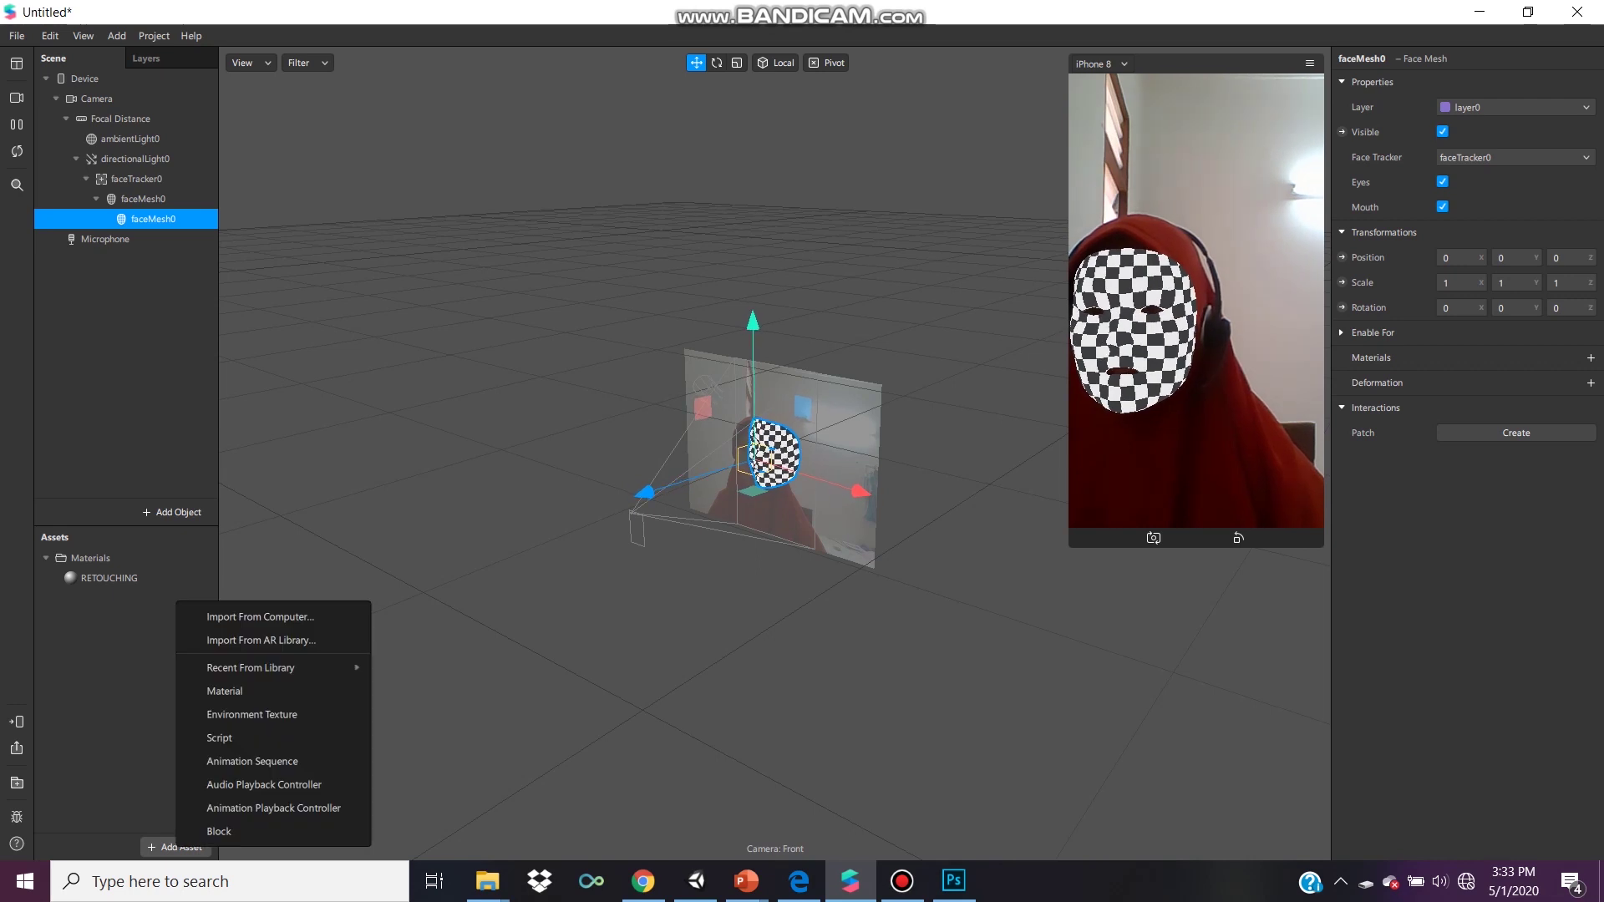
left_click(261, 618)
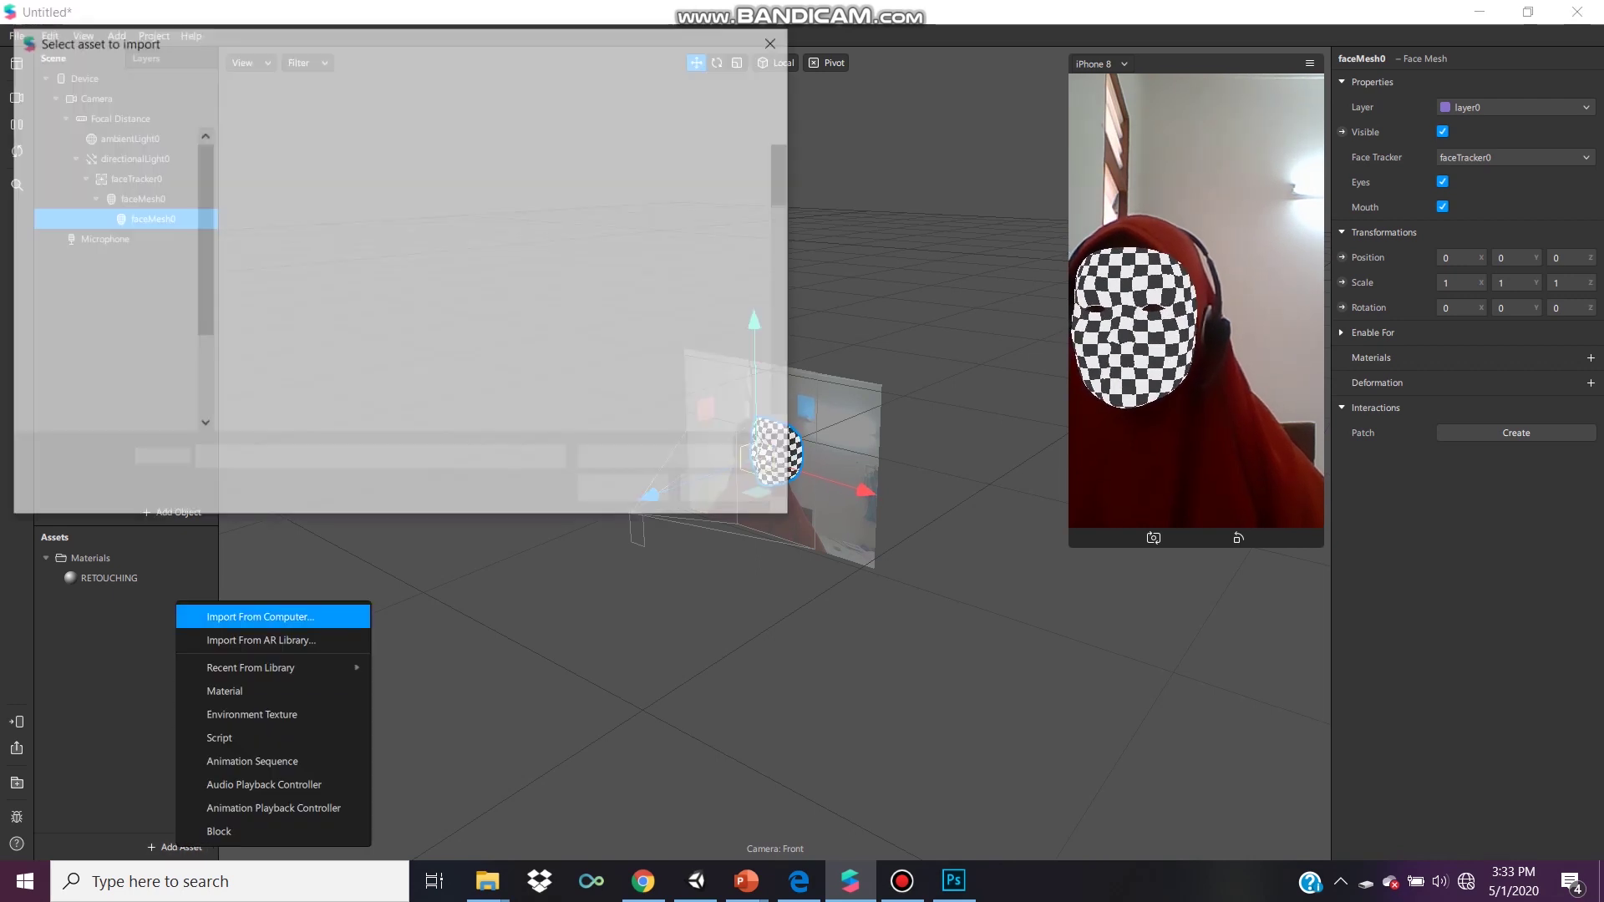
left_click(732, 492)
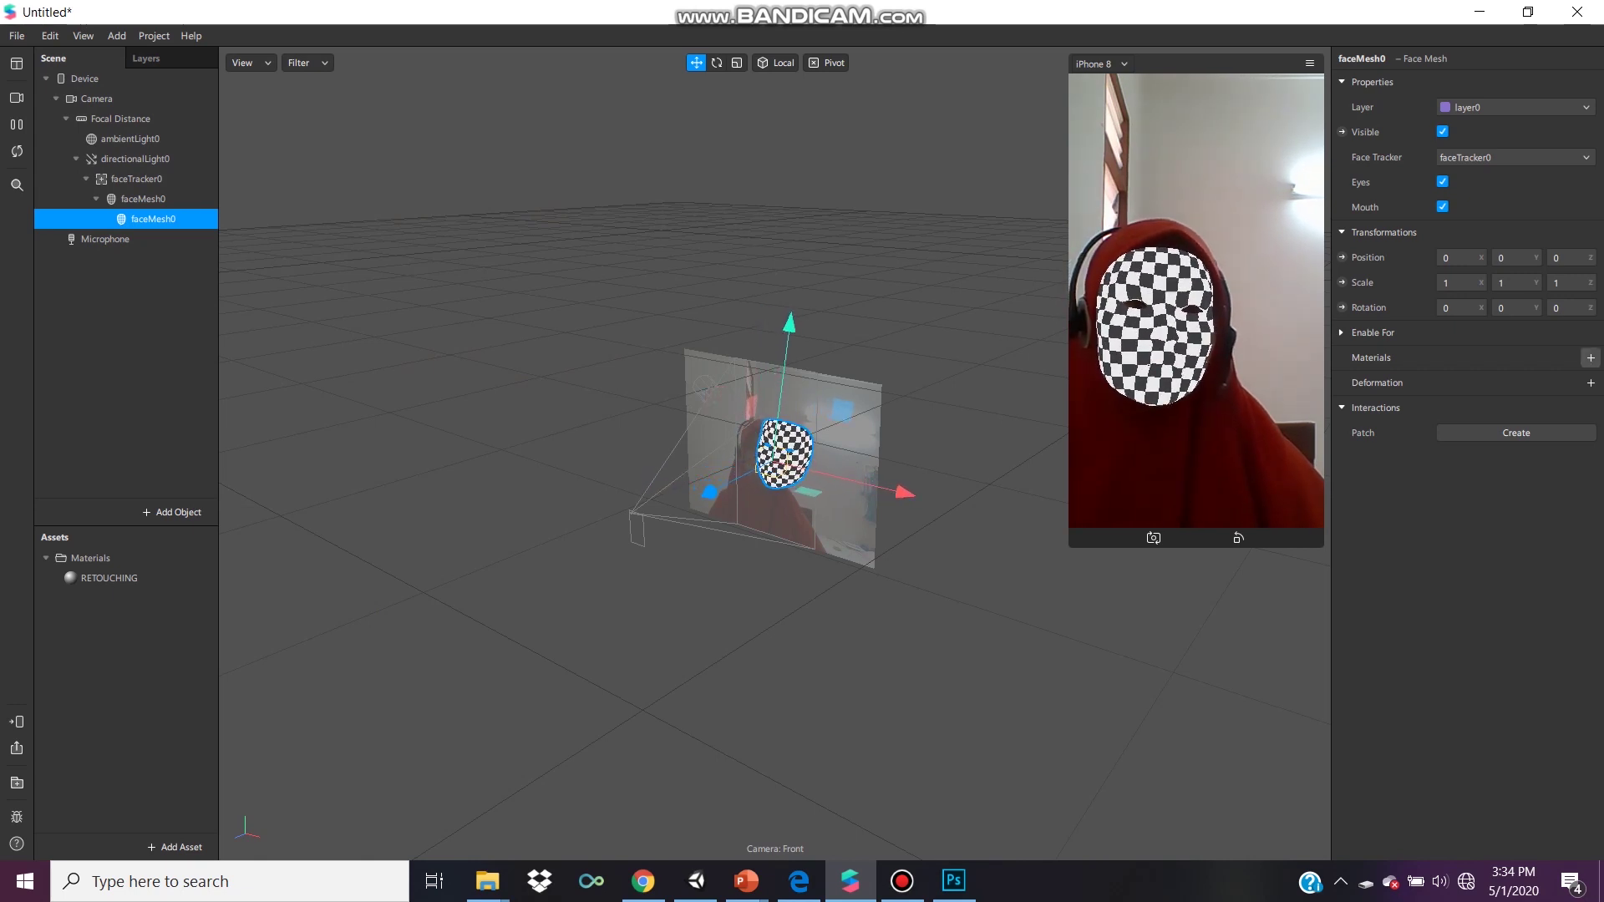
left_click(1591, 358)
left_click(1529, 411)
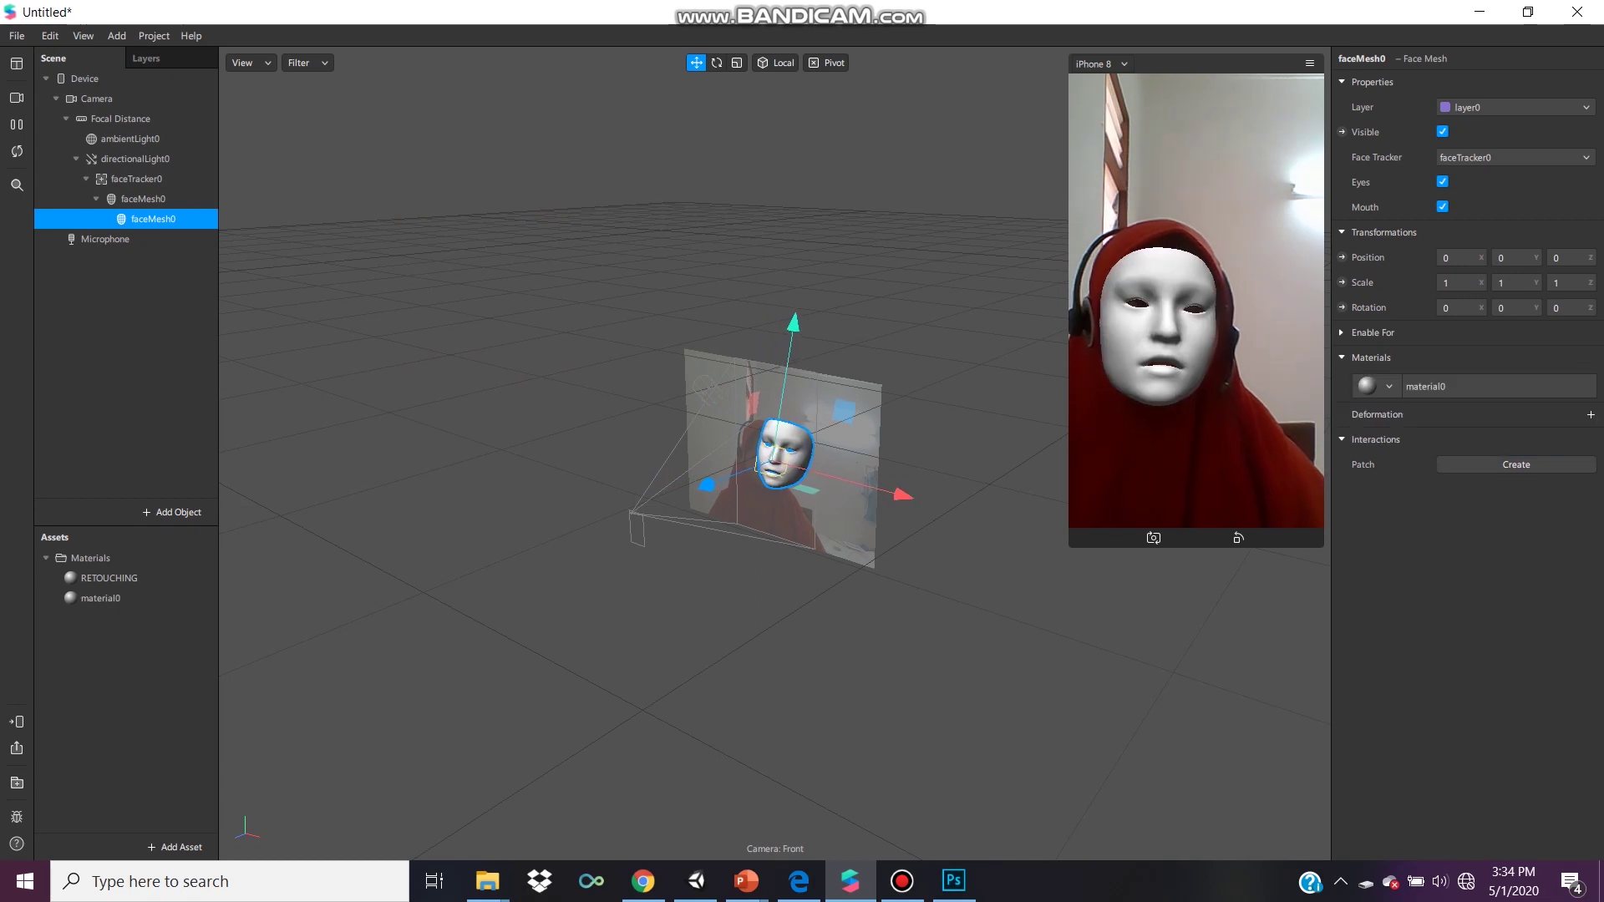
Rename the new material to LOGO and bring up its diffuse texture options
left_click(101, 599)
double_click(101, 598)
type("LOGO")
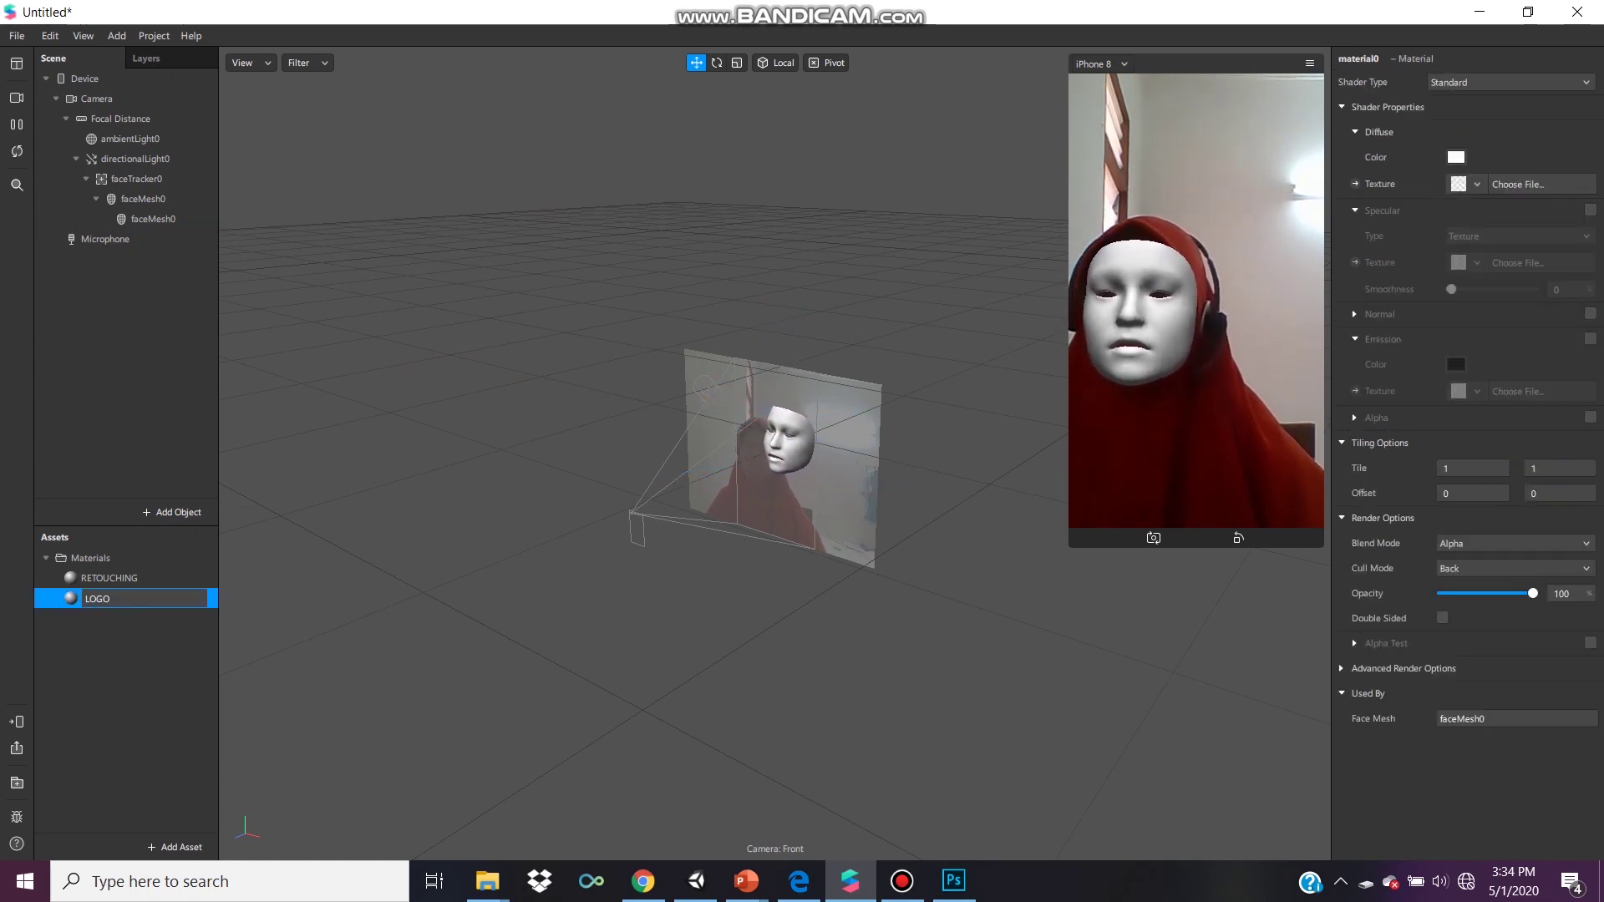
key("Return")
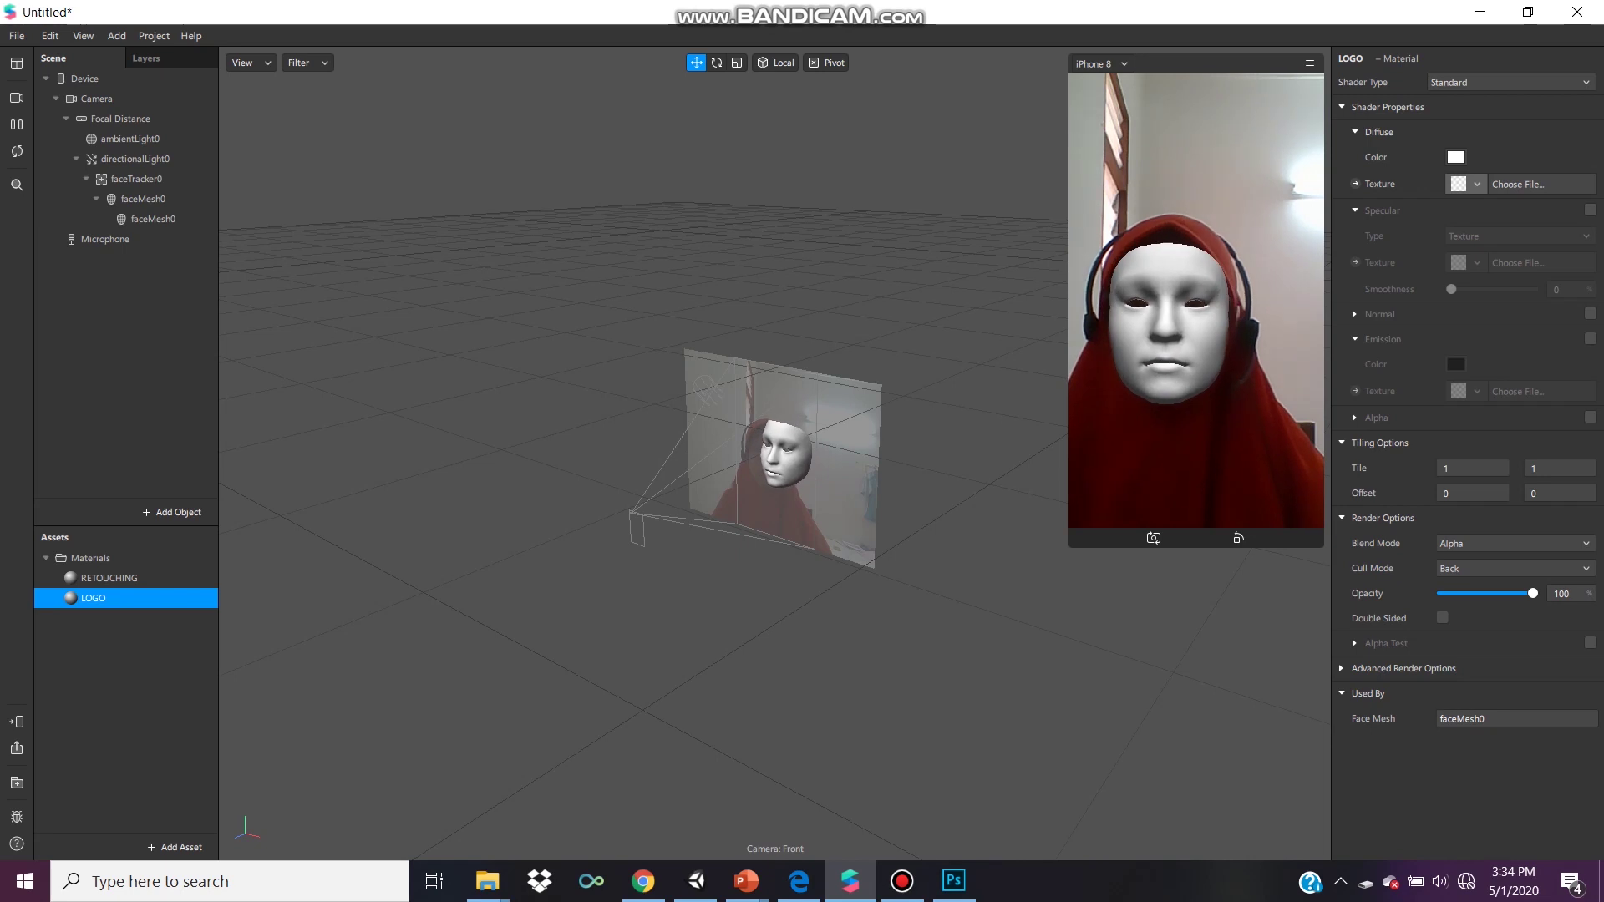
left_click(153, 219)
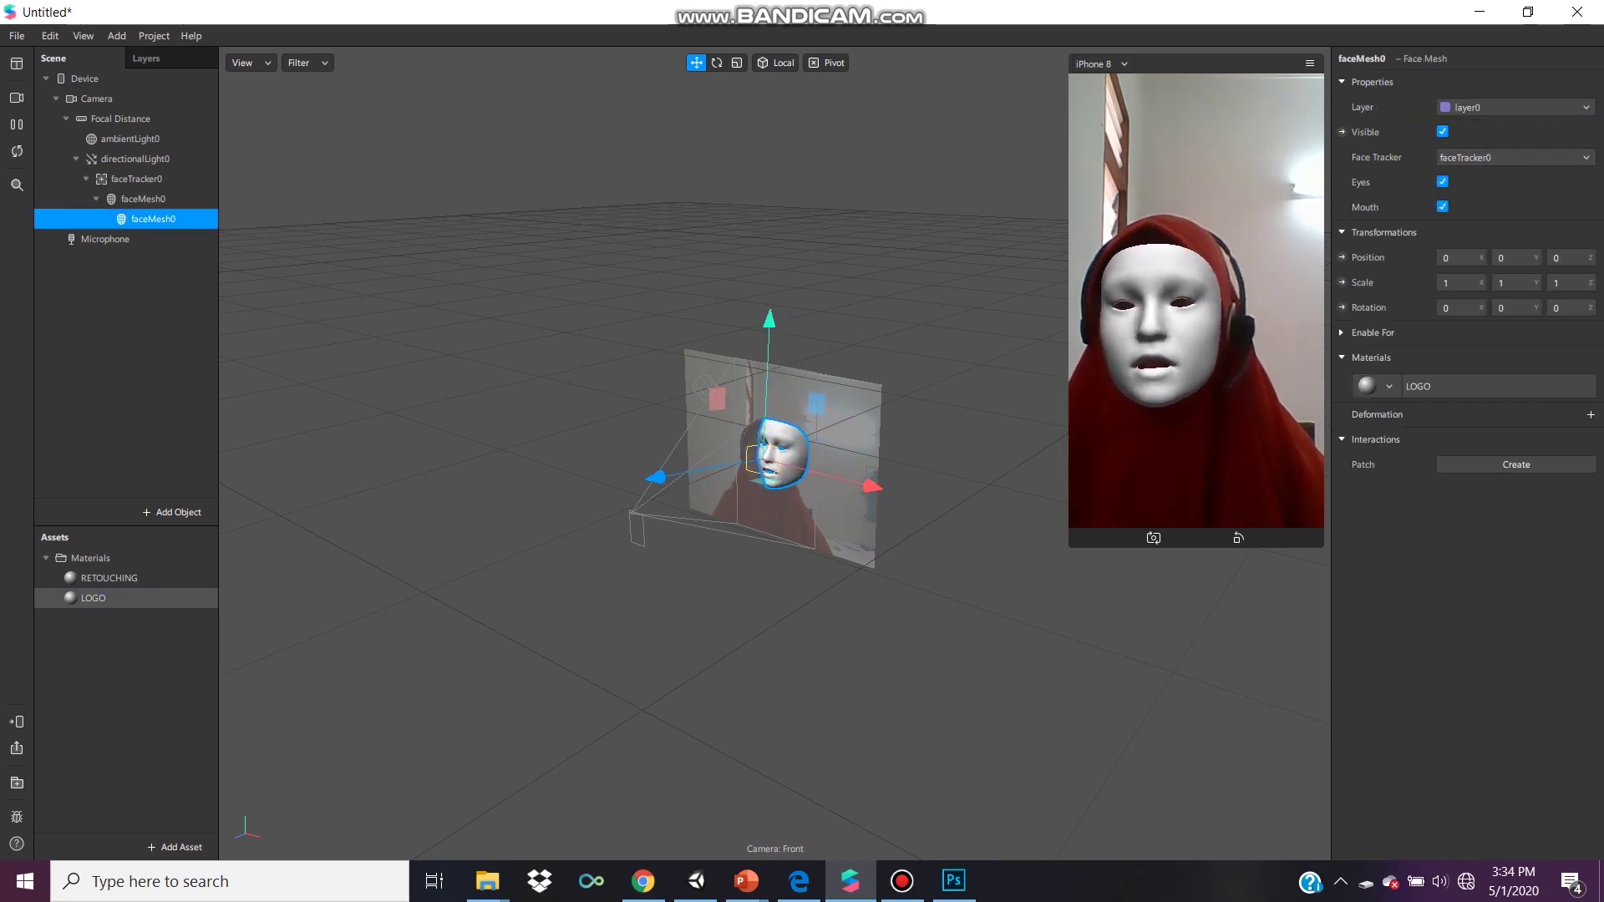
left_click(94, 598)
left_click(1471, 184)
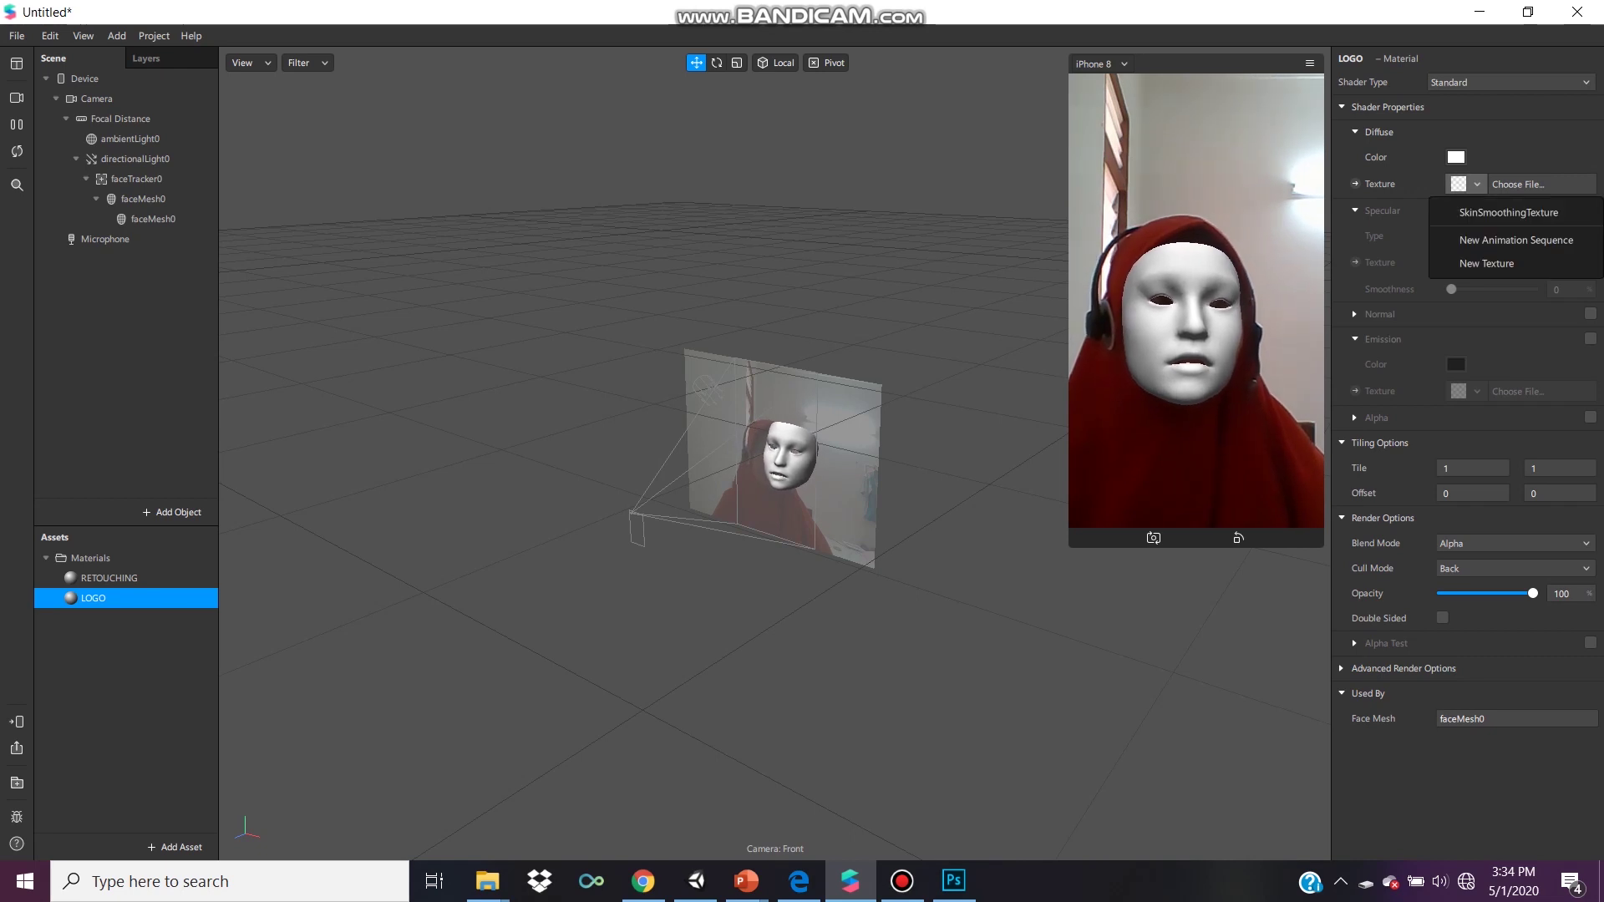
Import the LOGO image from the Textures folder as the LOGO material's diffuse texture
left_click(1491, 263)
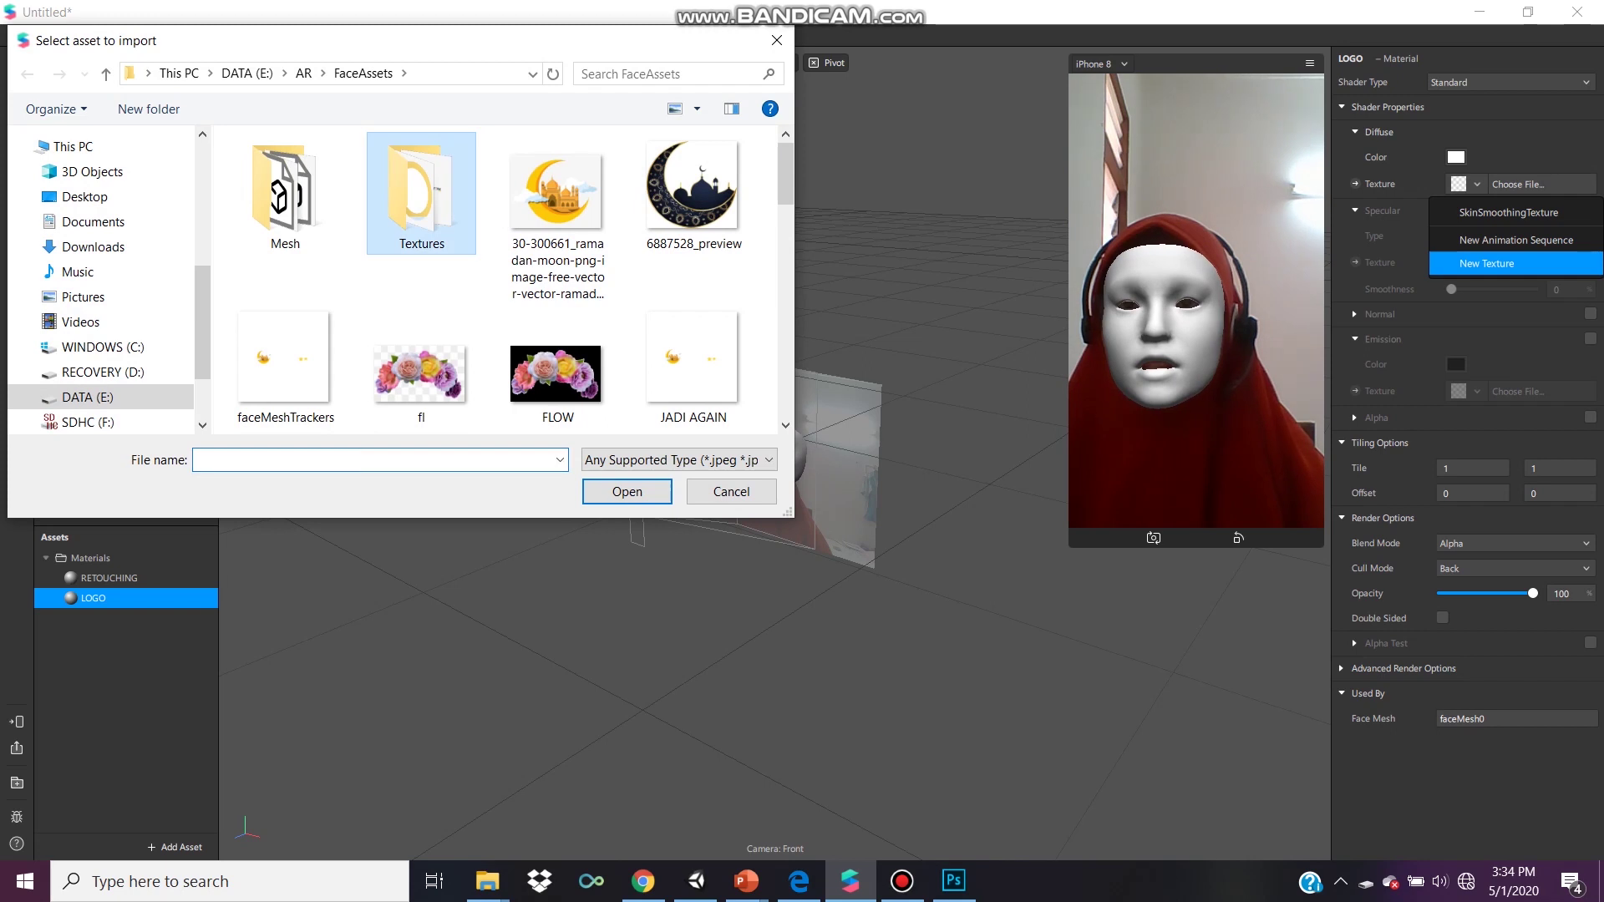
double_click(422, 192)
double_click(401, 334)
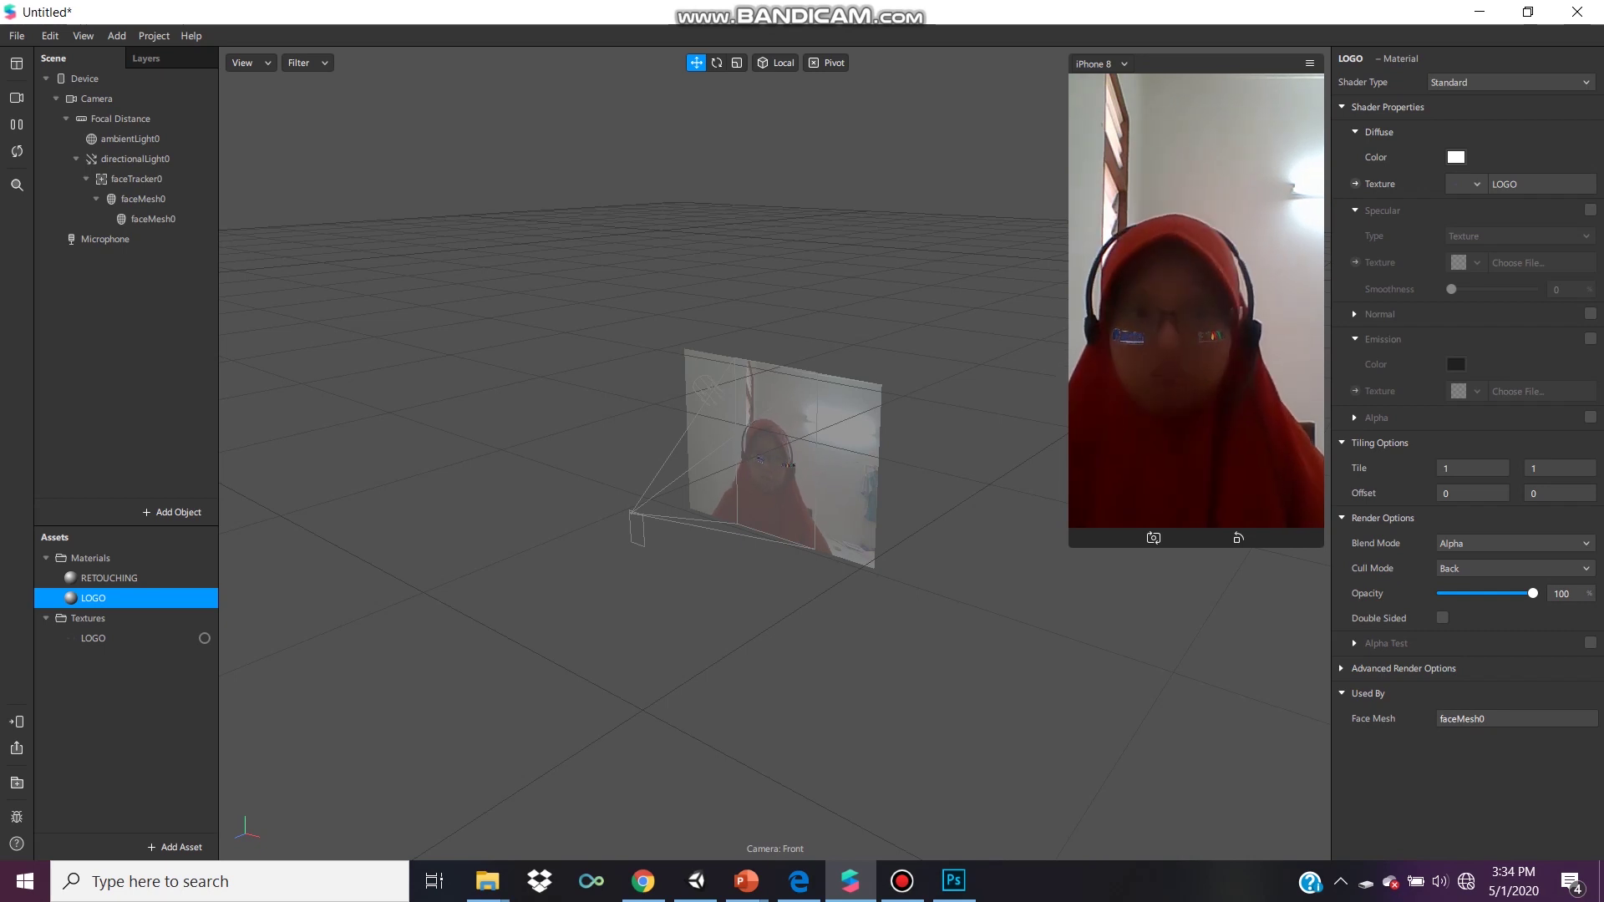
left_click(143, 199)
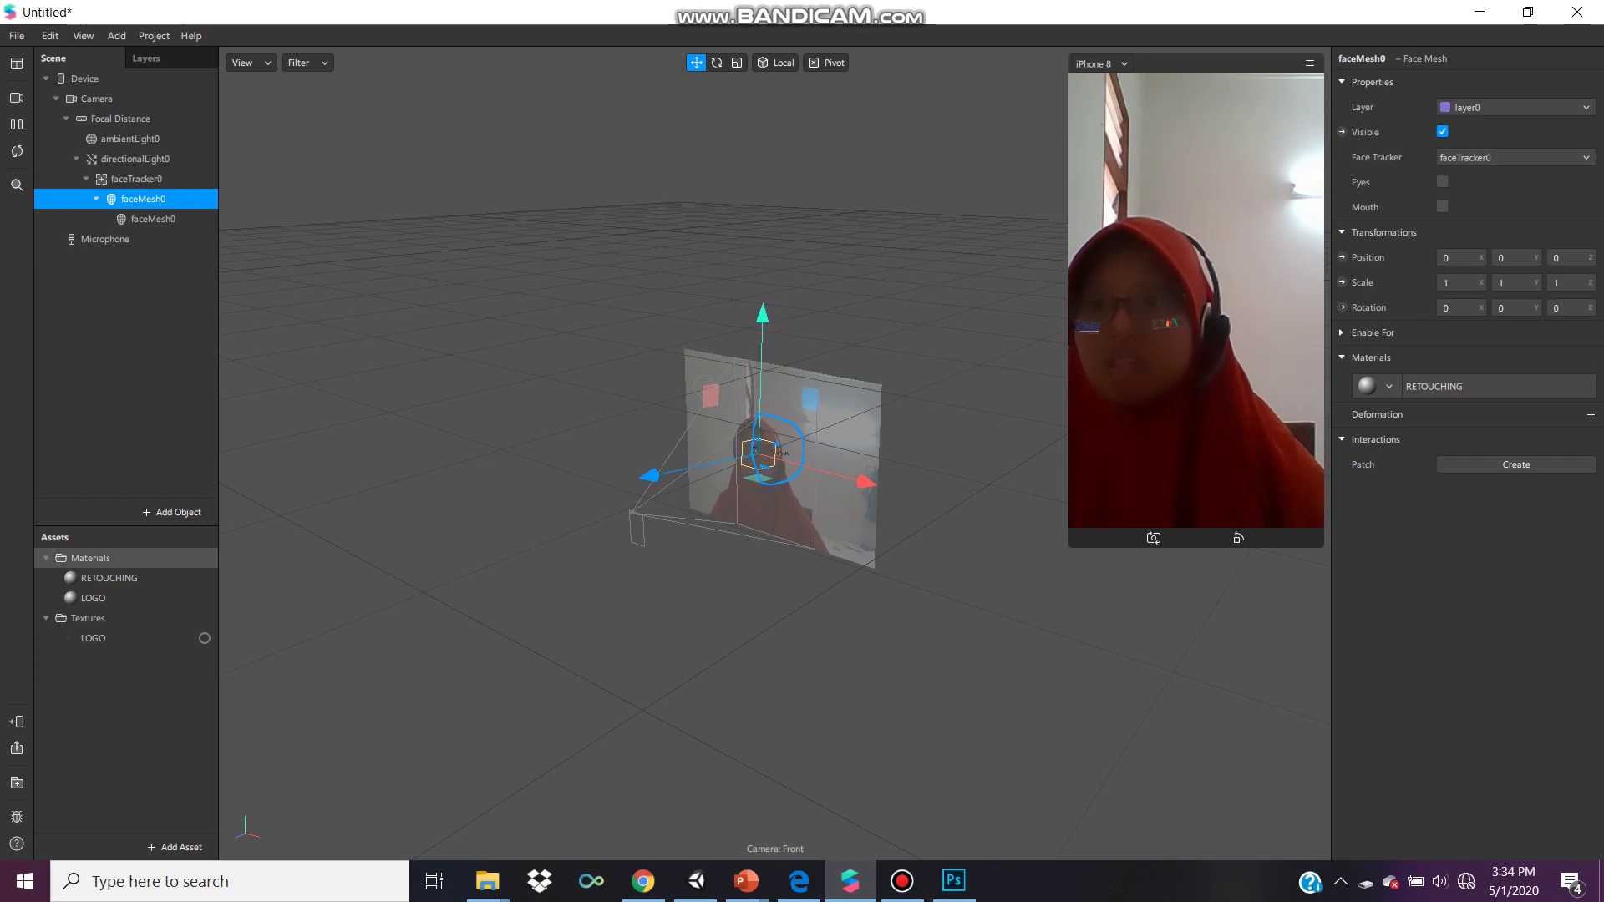
Switch the RETOUCHING material's shader type to Blended
double_click(109, 578)
left_click(1510, 82)
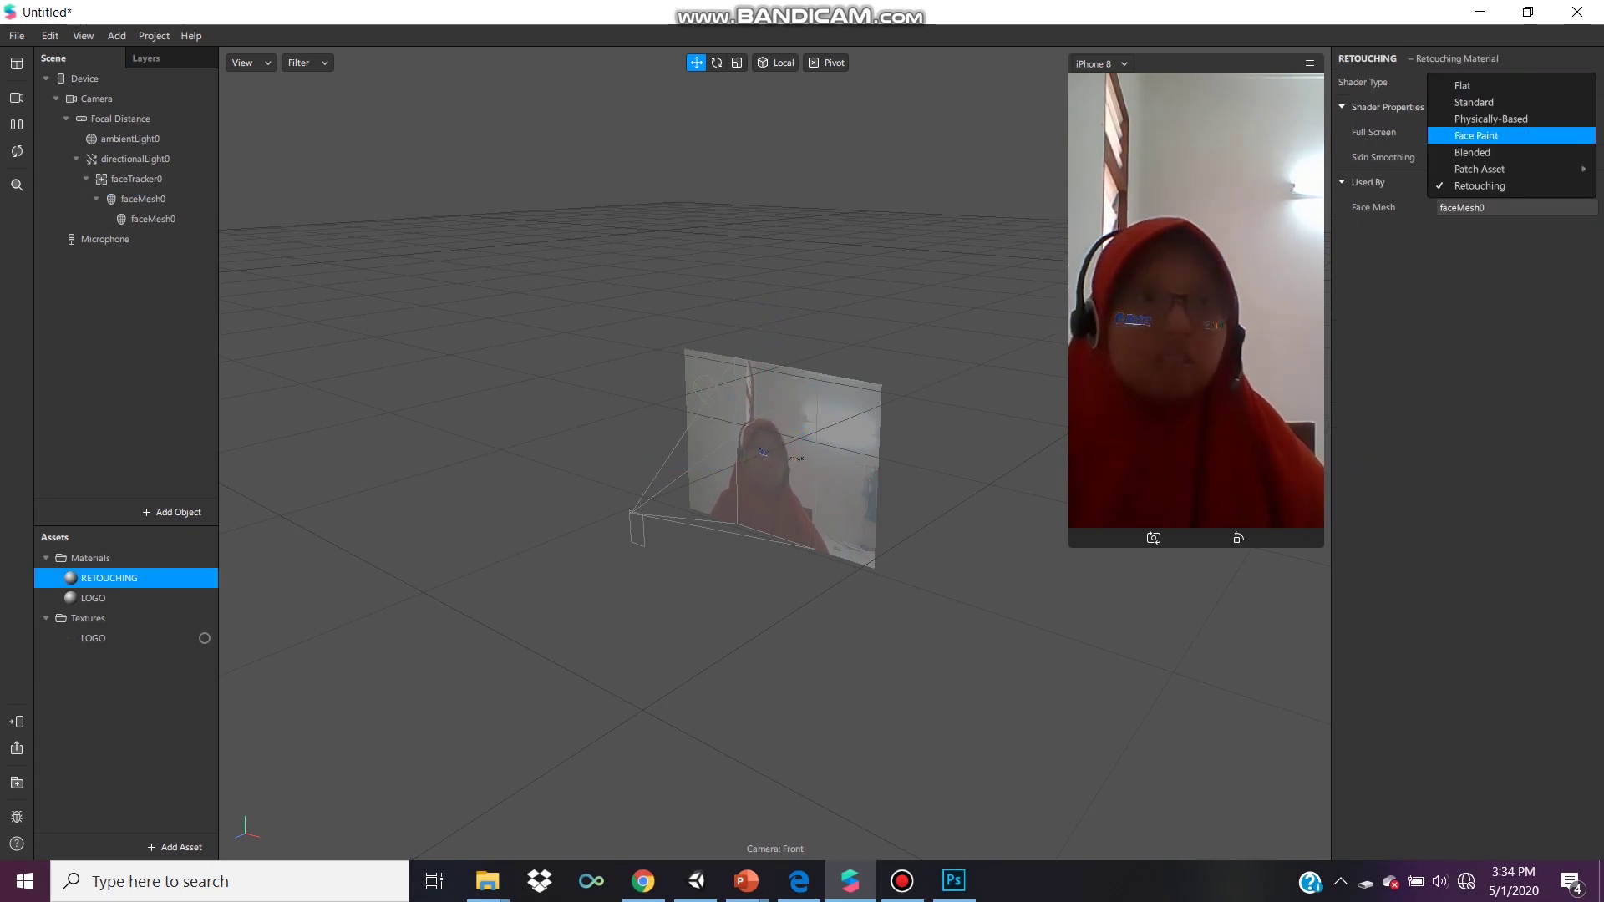
left_click(153, 219)
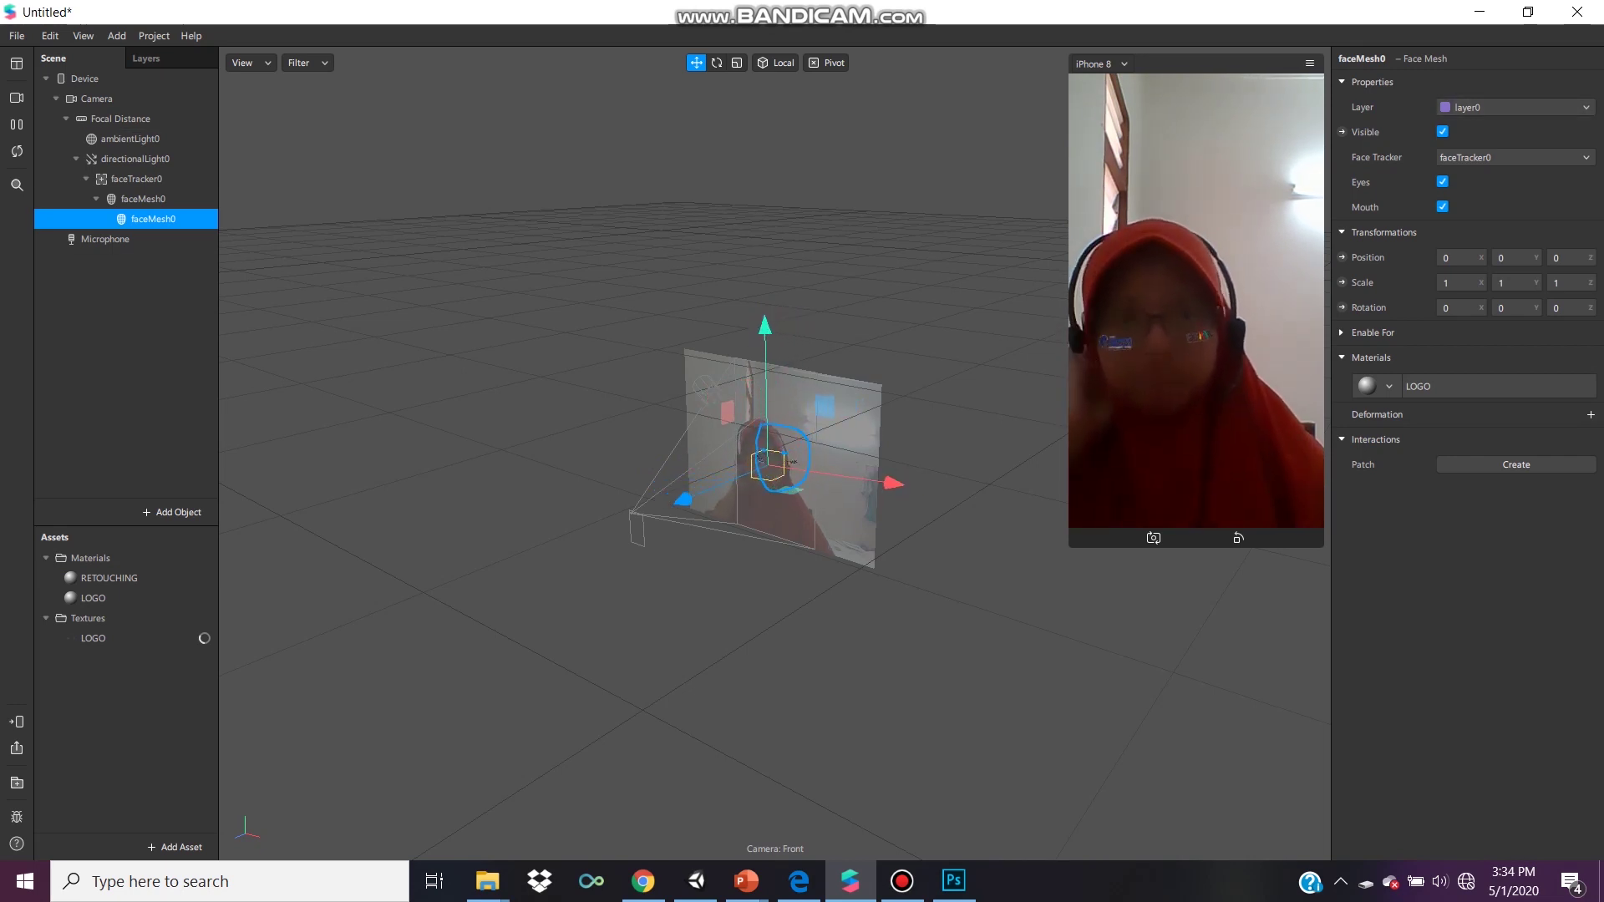
left_click(143, 199)
double_click(109, 579)
left_click(1504, 83)
left_click(1472, 152)
left_click(110, 579)
left_click(1504, 82)
Keep LOGO on the inner face mesh and give RETOUCHING the LOGO texture
left_click(153, 219)
left_click(1389, 386)
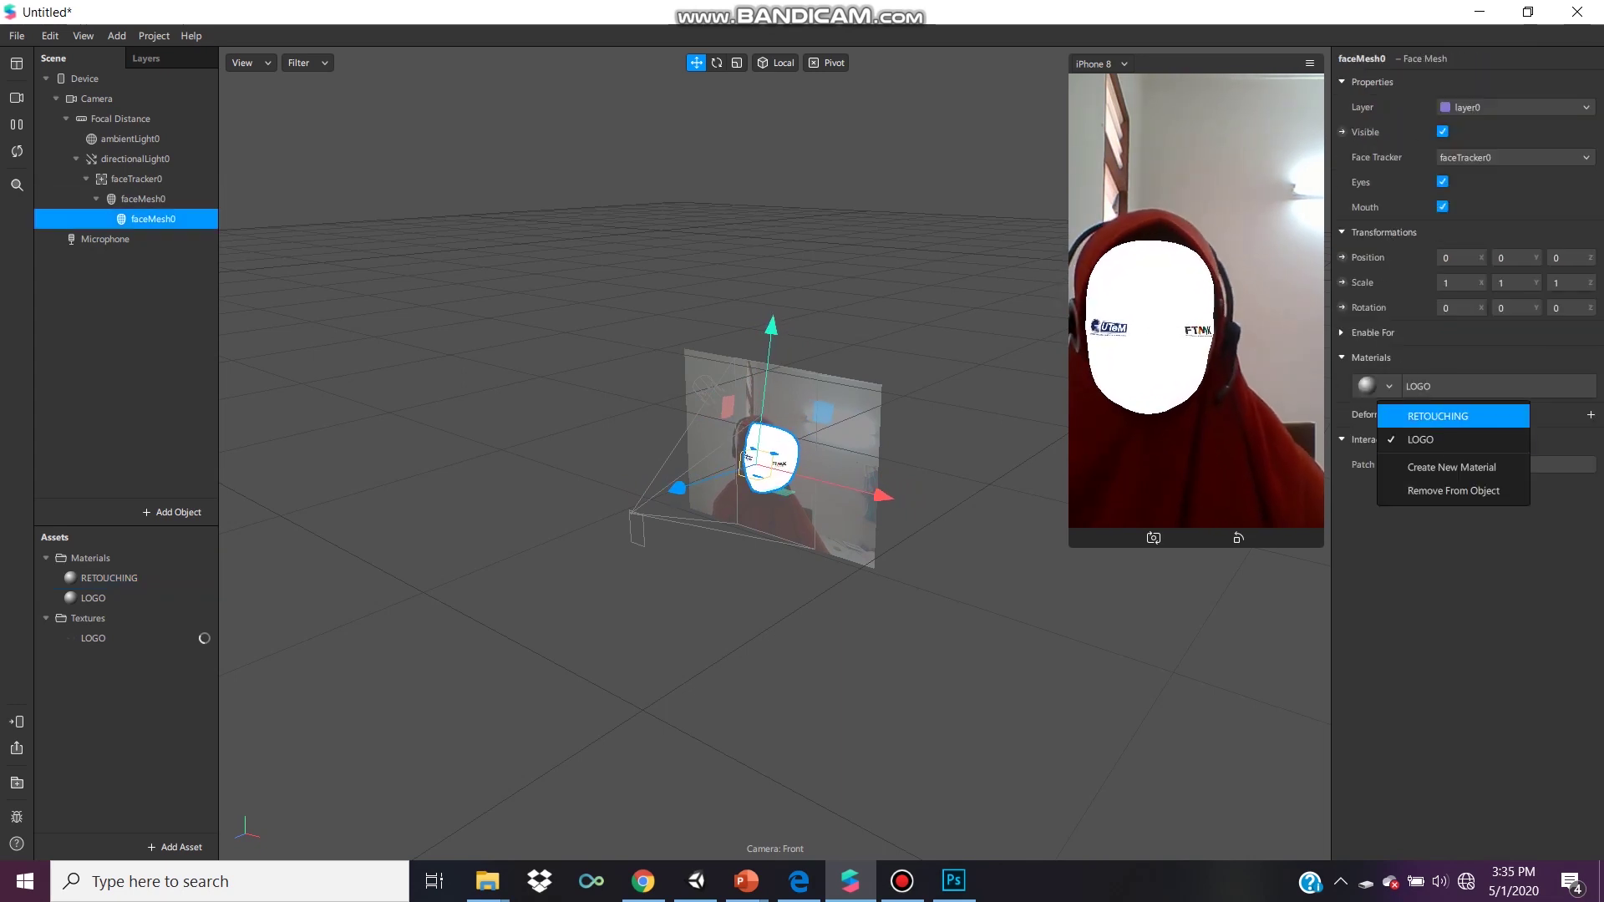
left_click(93, 598)
left_click(143, 199)
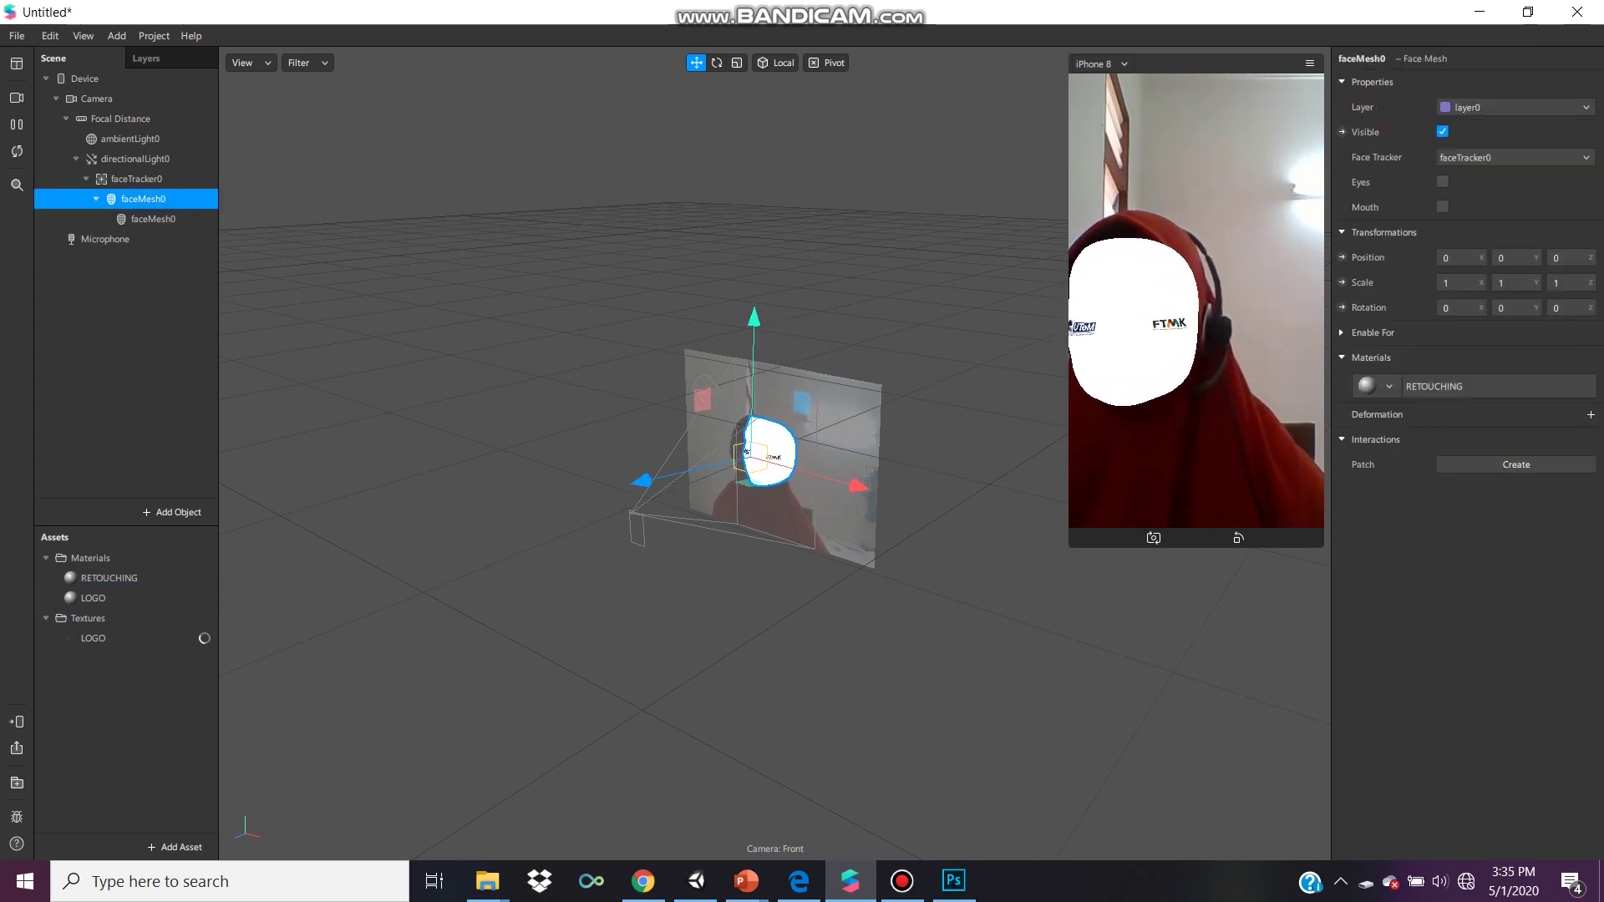
left_click(1500, 386)
left_click(1536, 159)
left_click(1504, 164)
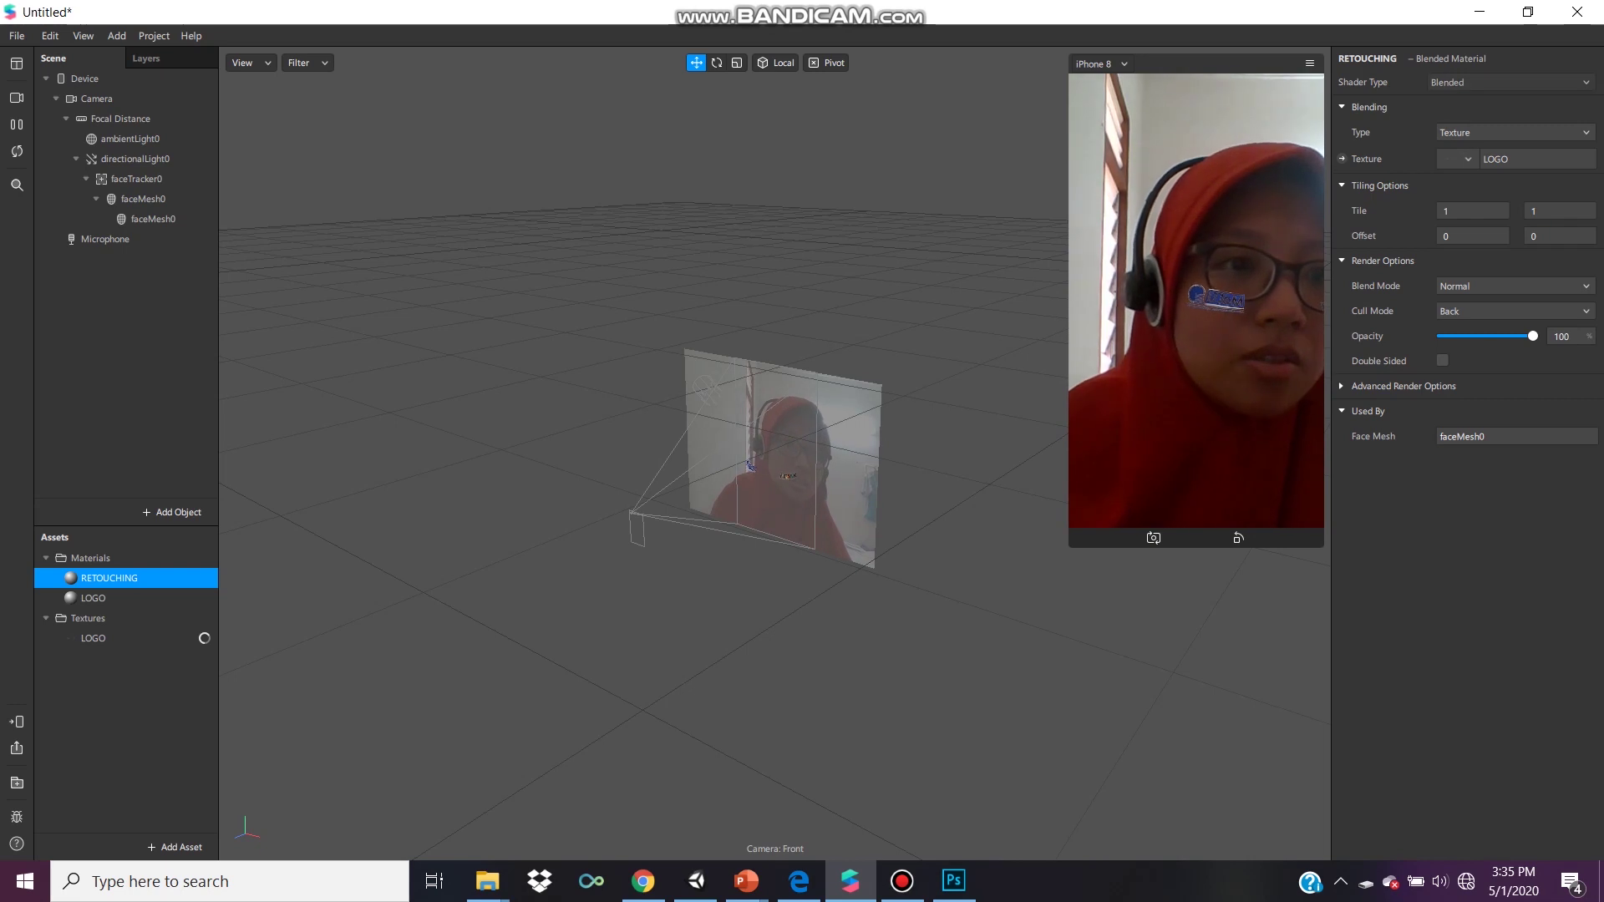
Cycle RETOUCHING through the Flat and Blended shaders, ending on Retouching
left_click(1504, 82)
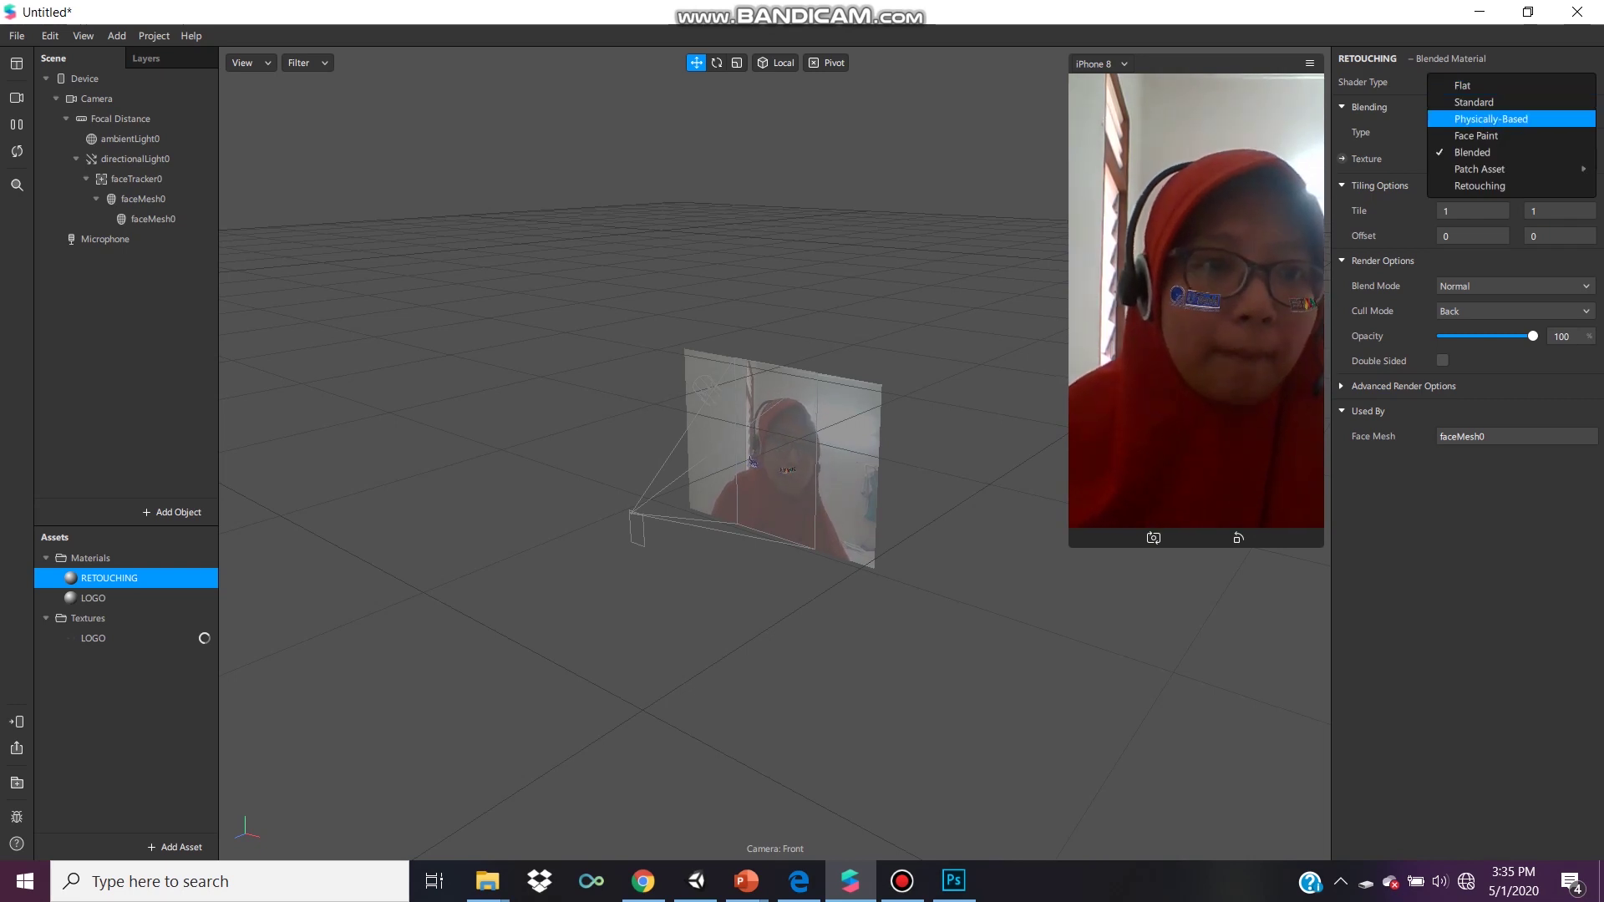
key("Down")
key("Down")
key("Down")
key("Down")
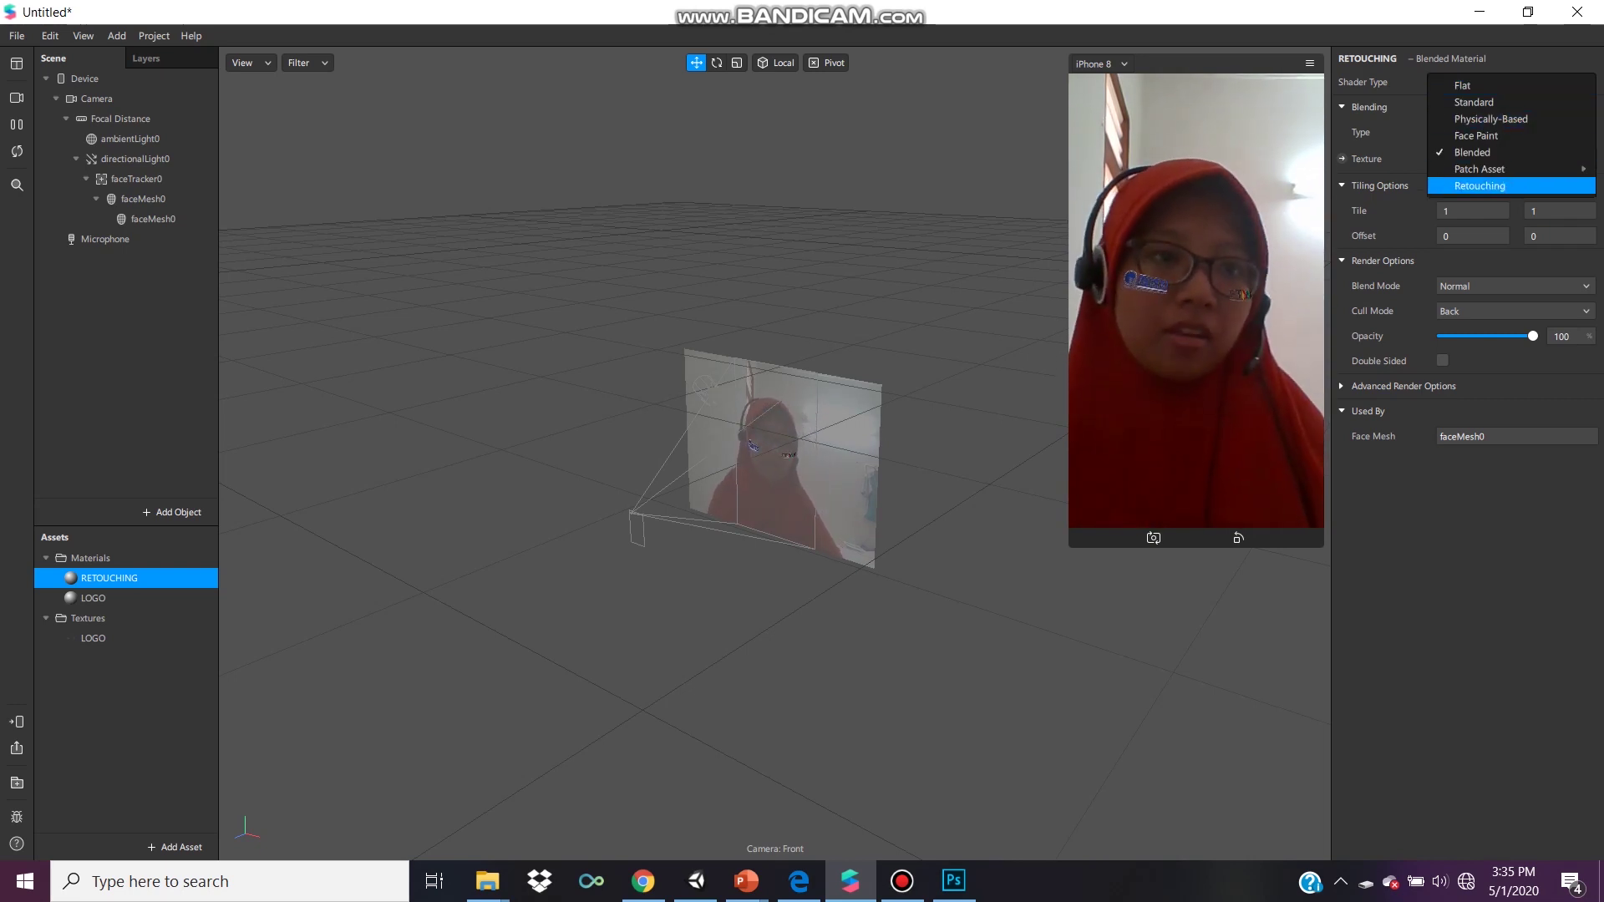
key("Up")
key("Up")
key("Up")
key("Up")
key("Up")
key("Up")
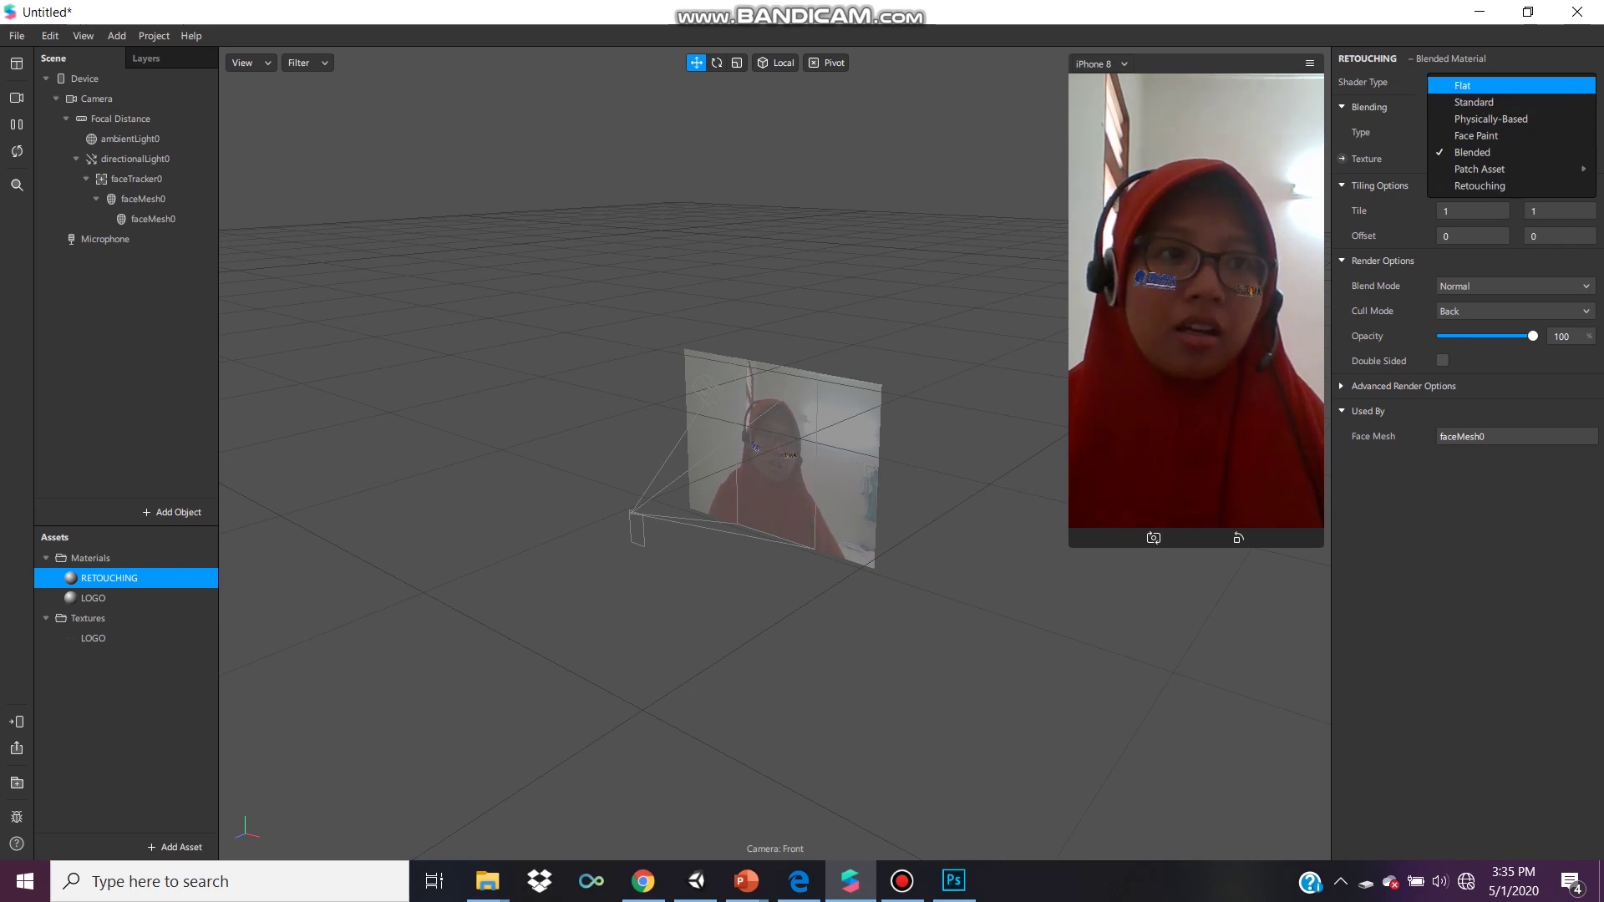
key("Return")
left_click(1512, 83)
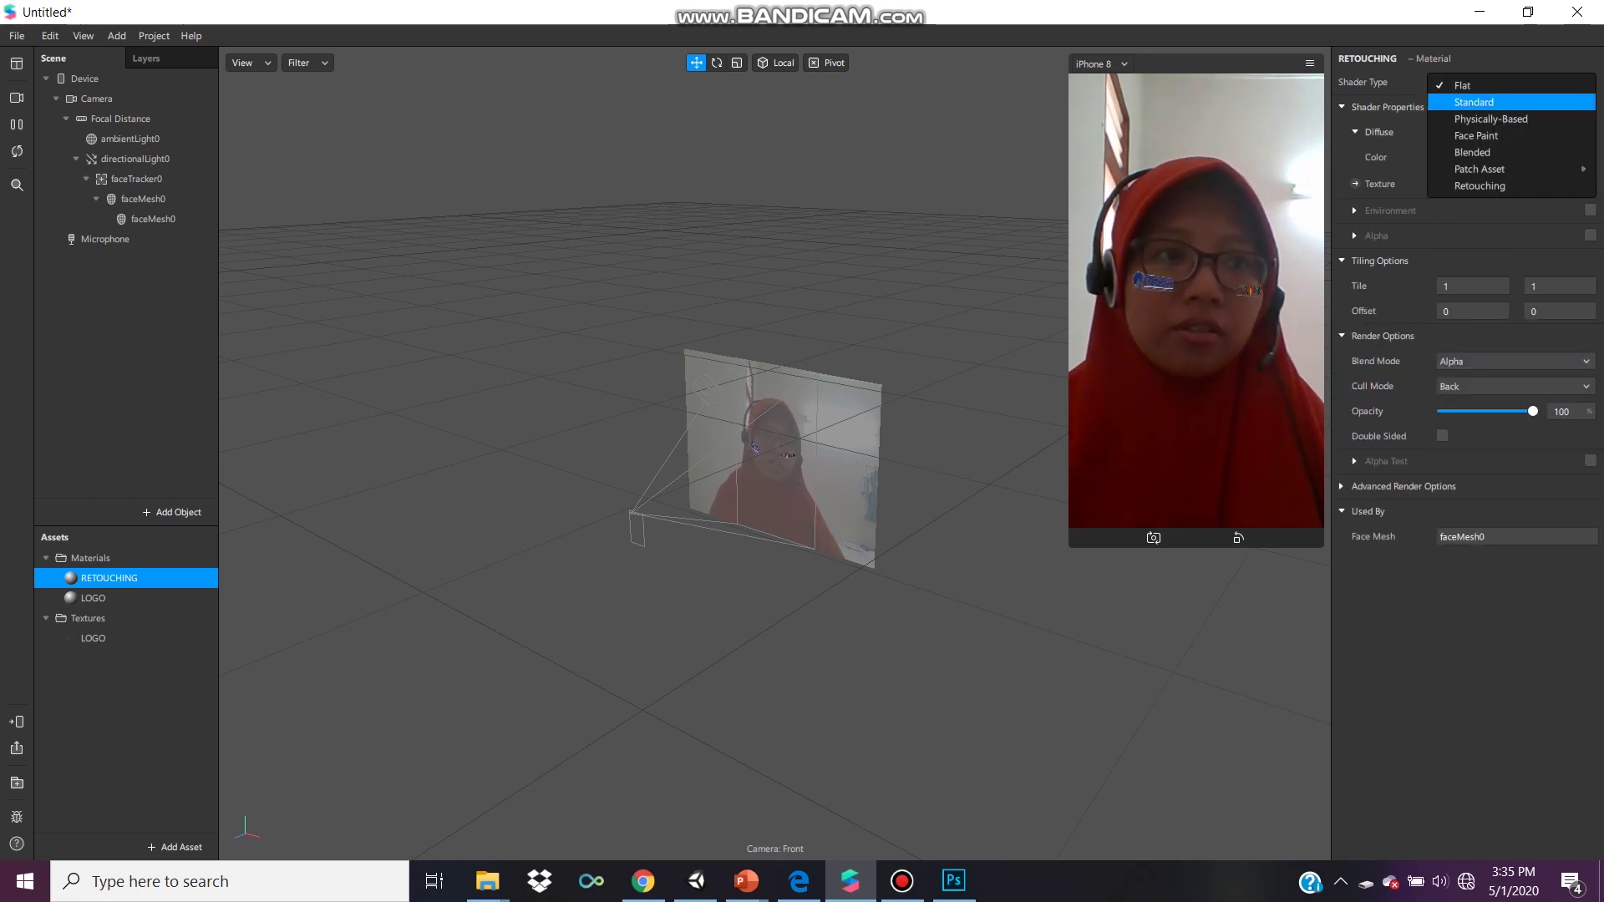
key("Return")
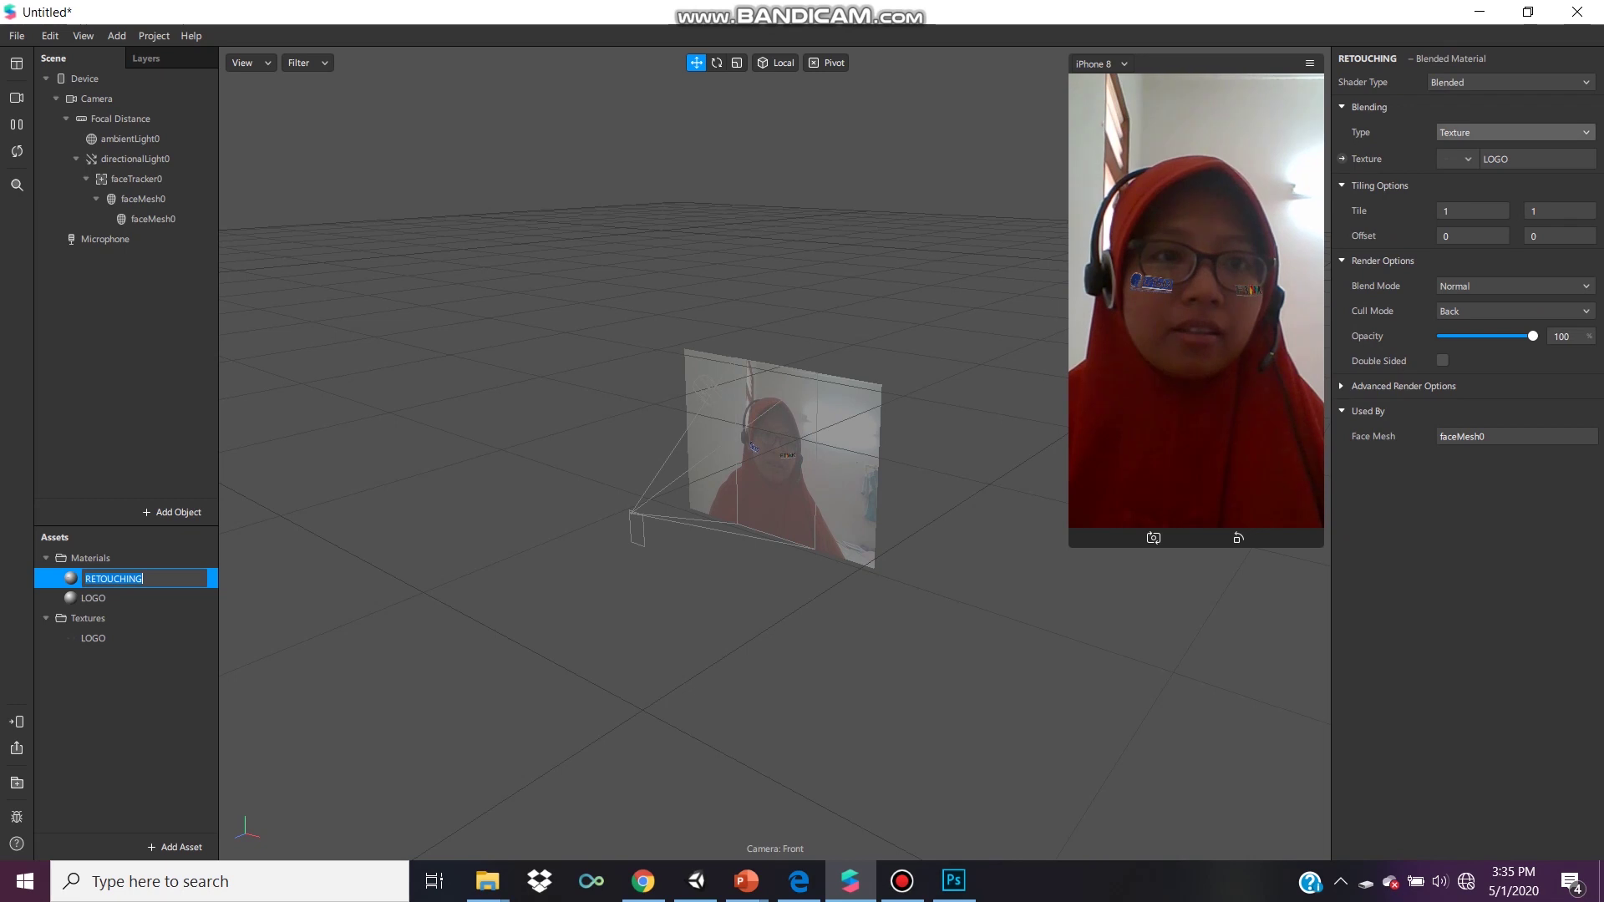
key("Return")
key("Down")
key("Down")
key("Down")
key("Down")
key("Down")
key("Down")
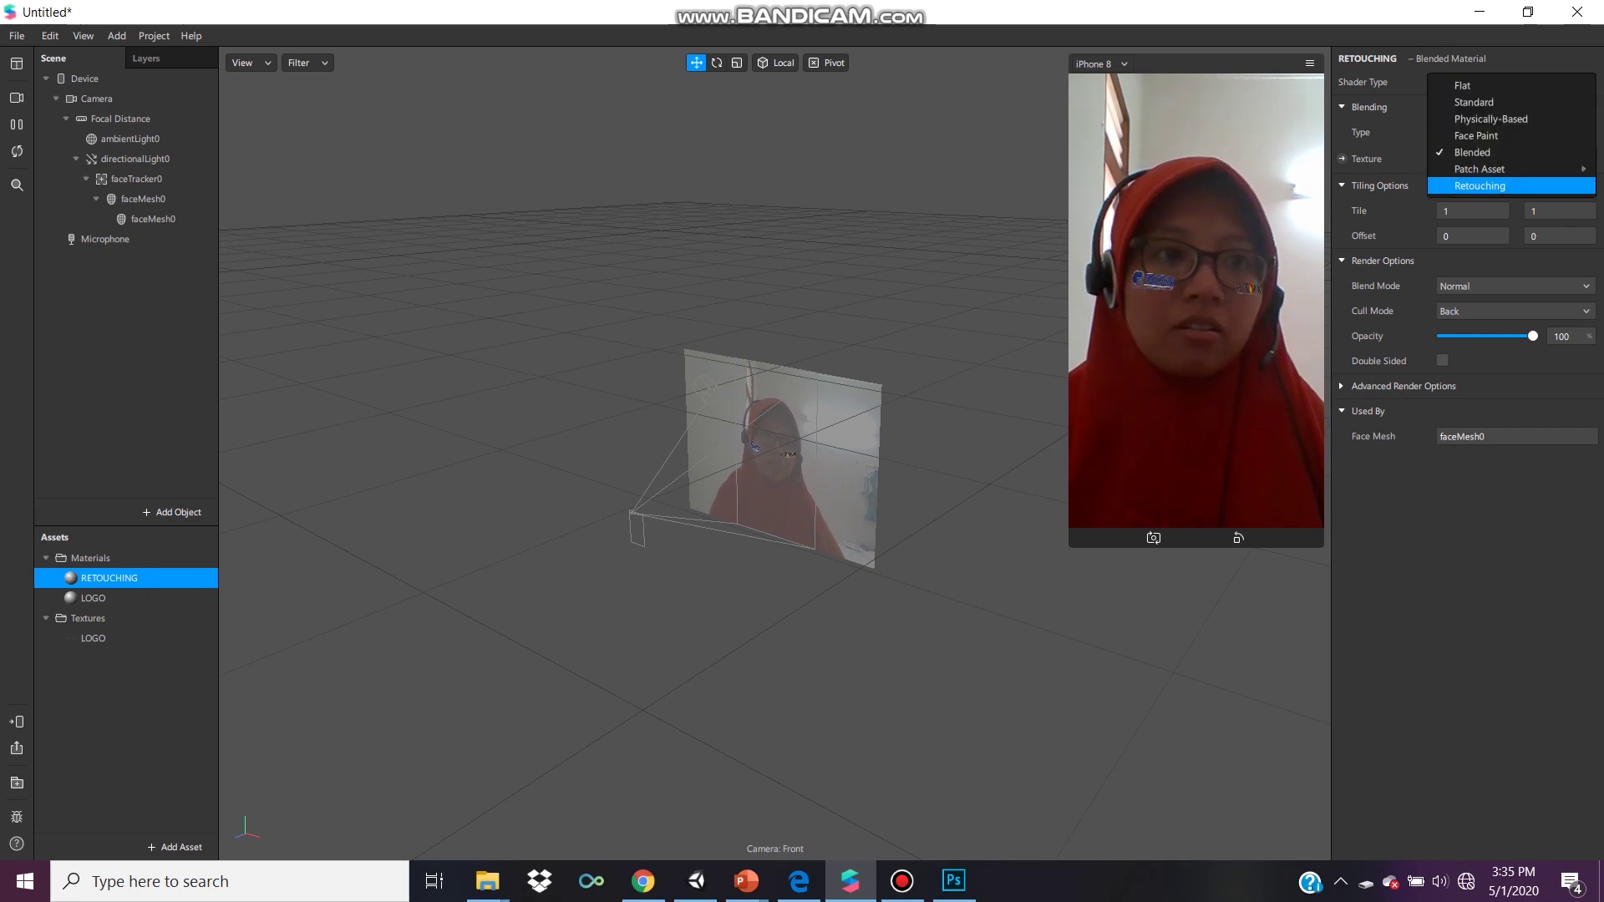
key("Return")
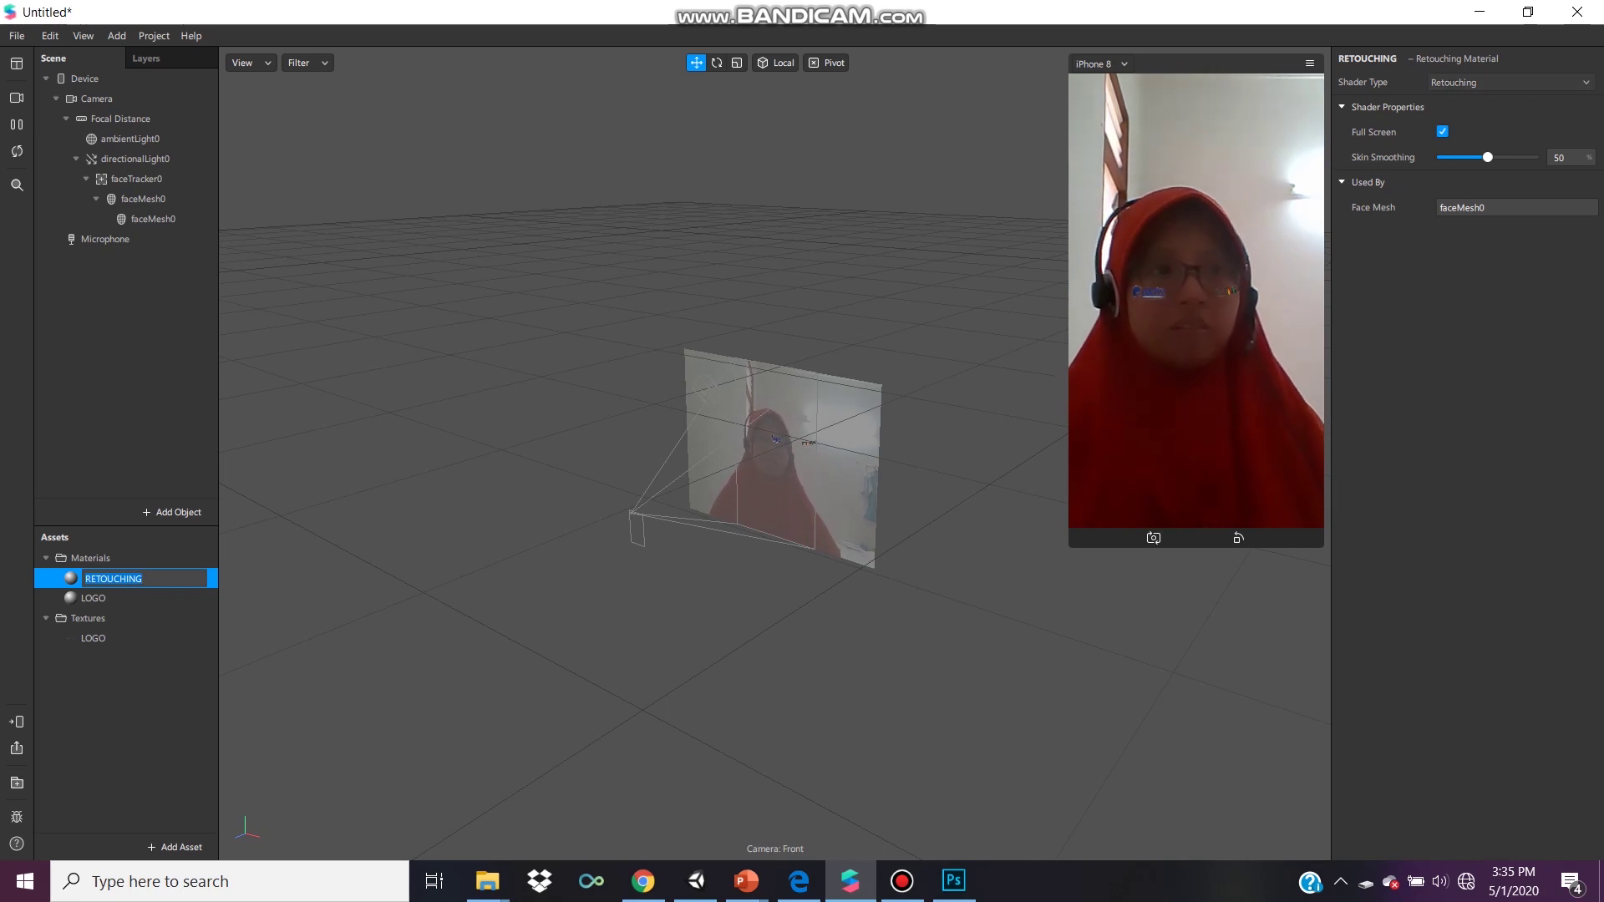
Try the Physically-Based shader, then settle on Face Paint textured with LOGO
key("Return")
key("Down")
key("Down")
key("Down")
key("Up")
key("Return")
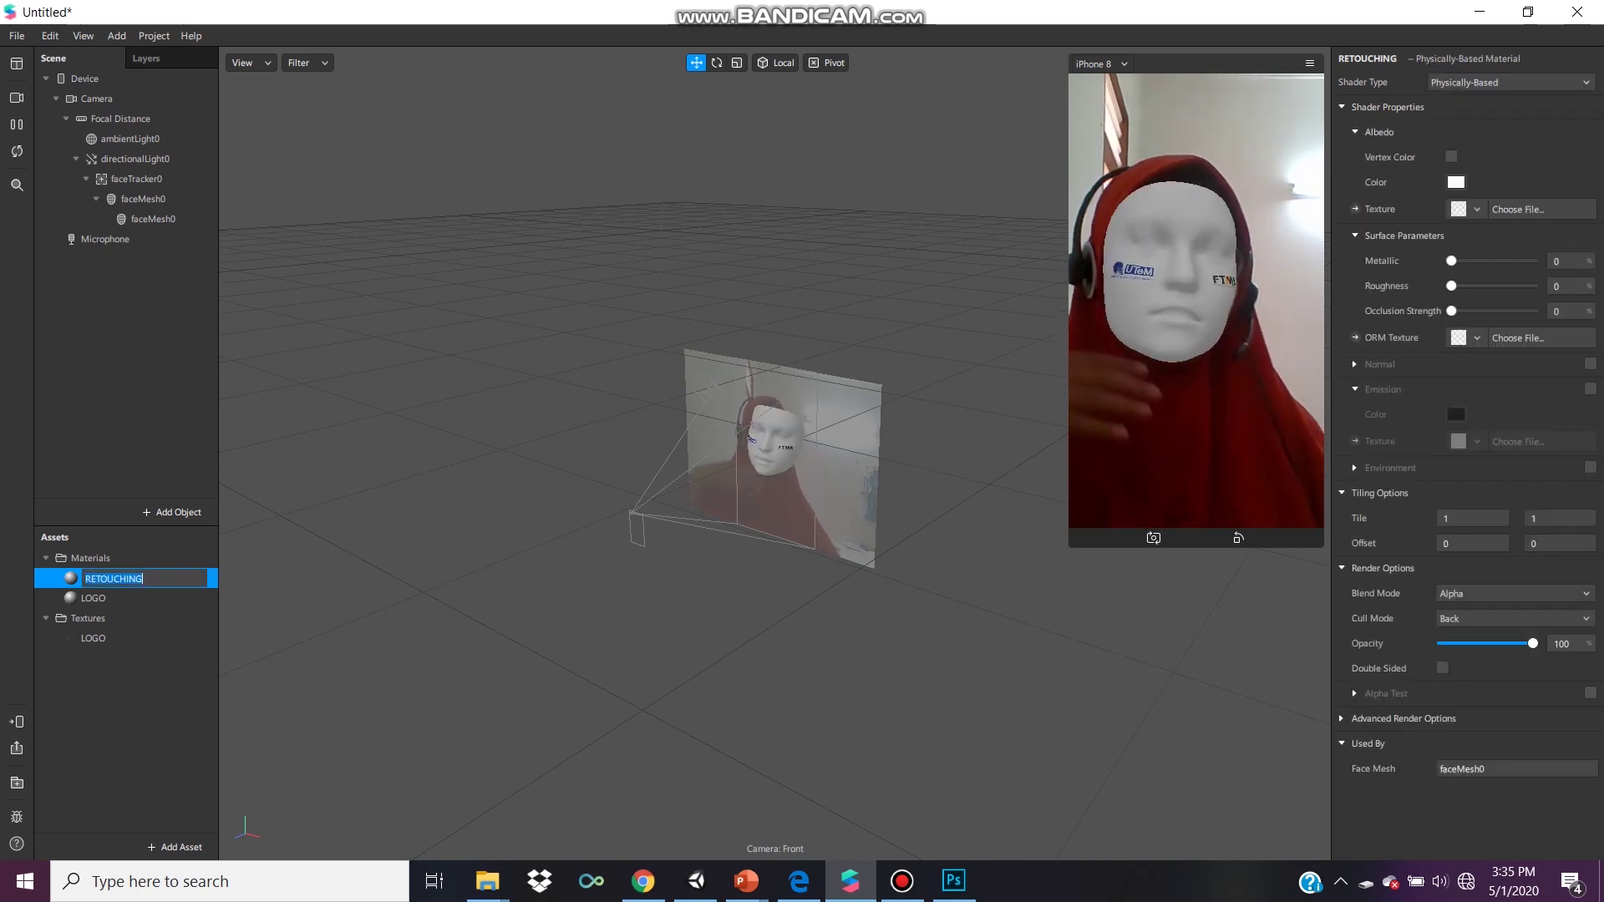
key("Return")
key("Down")
key("Down")
key("Return")
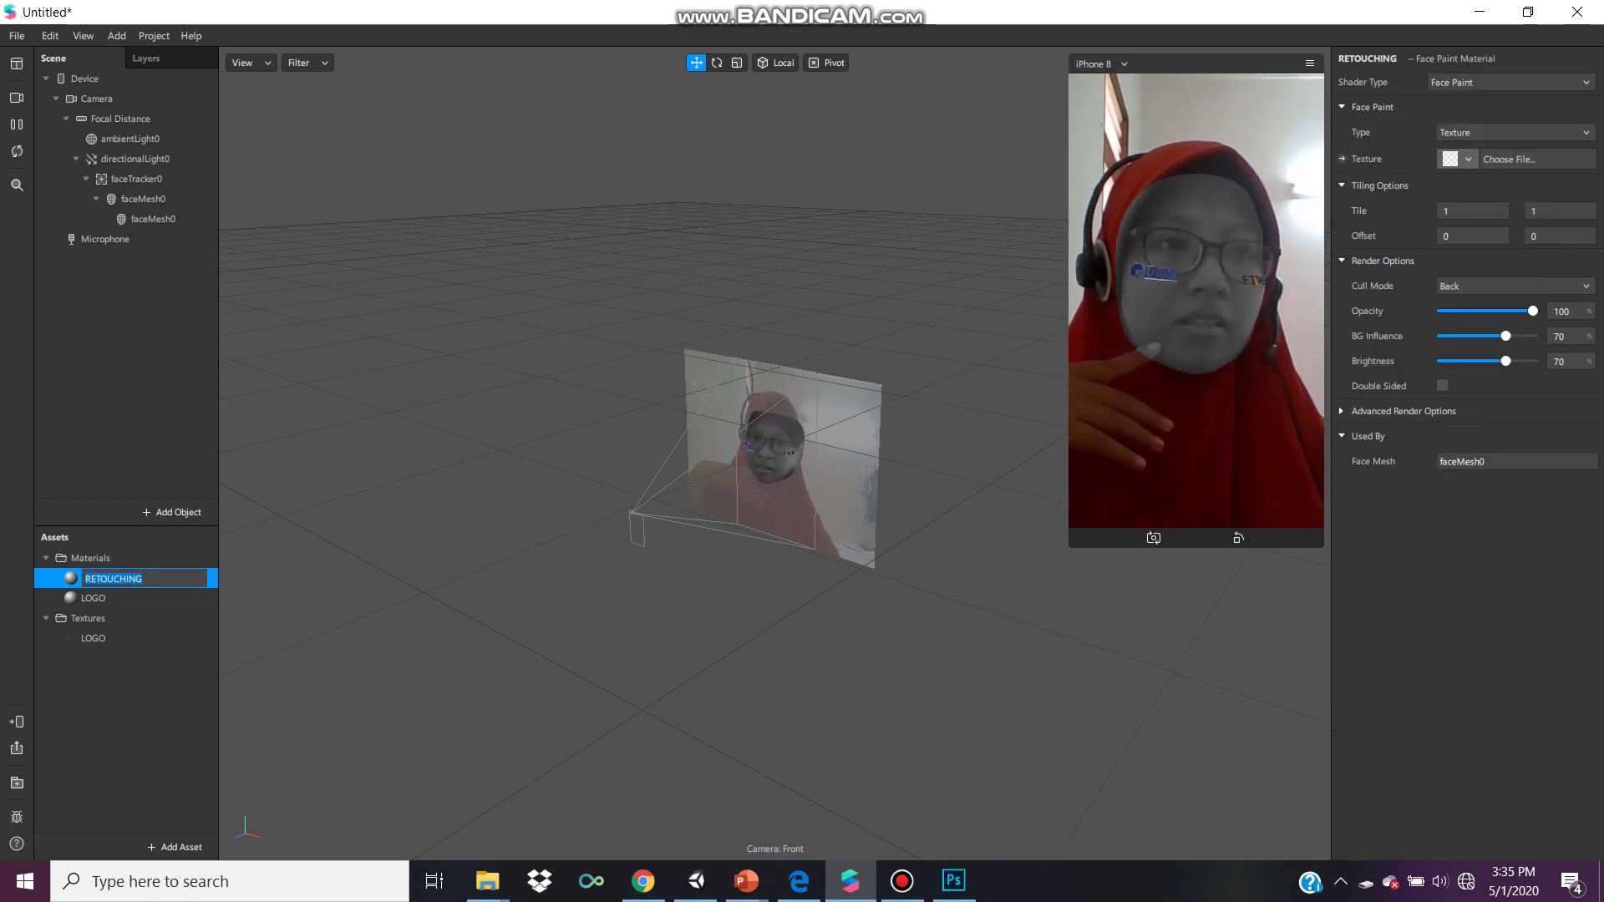
left_click(1462, 159)
left_click(1474, 188)
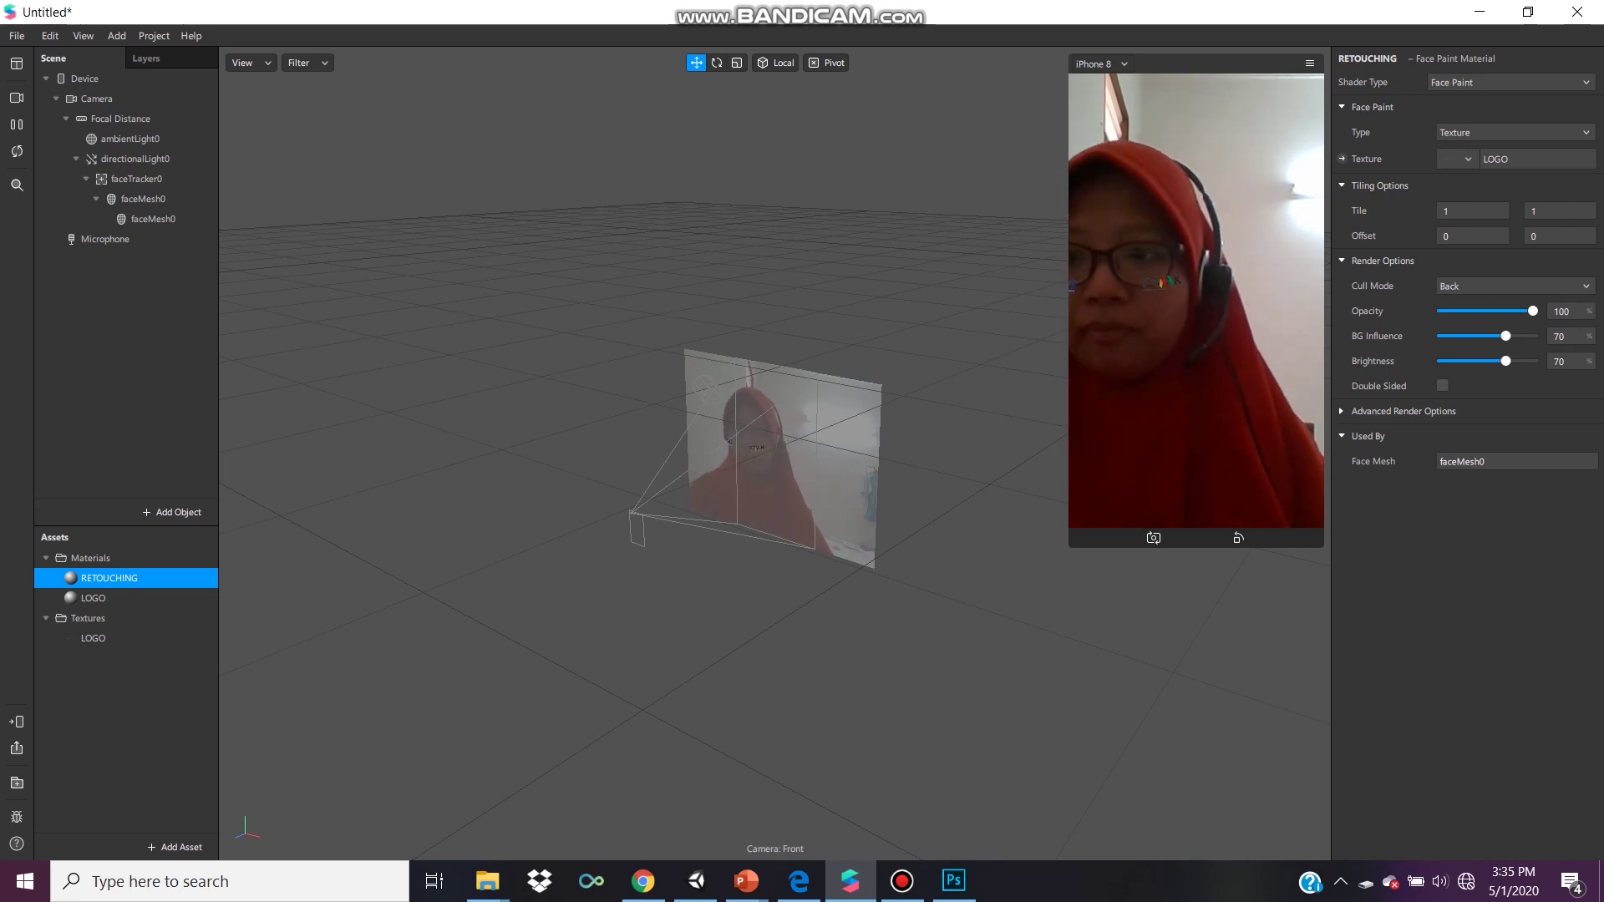
Make RETOUCHING a Retouching shader and switch LOGO from Blended to Face Paint
left_click(93, 598)
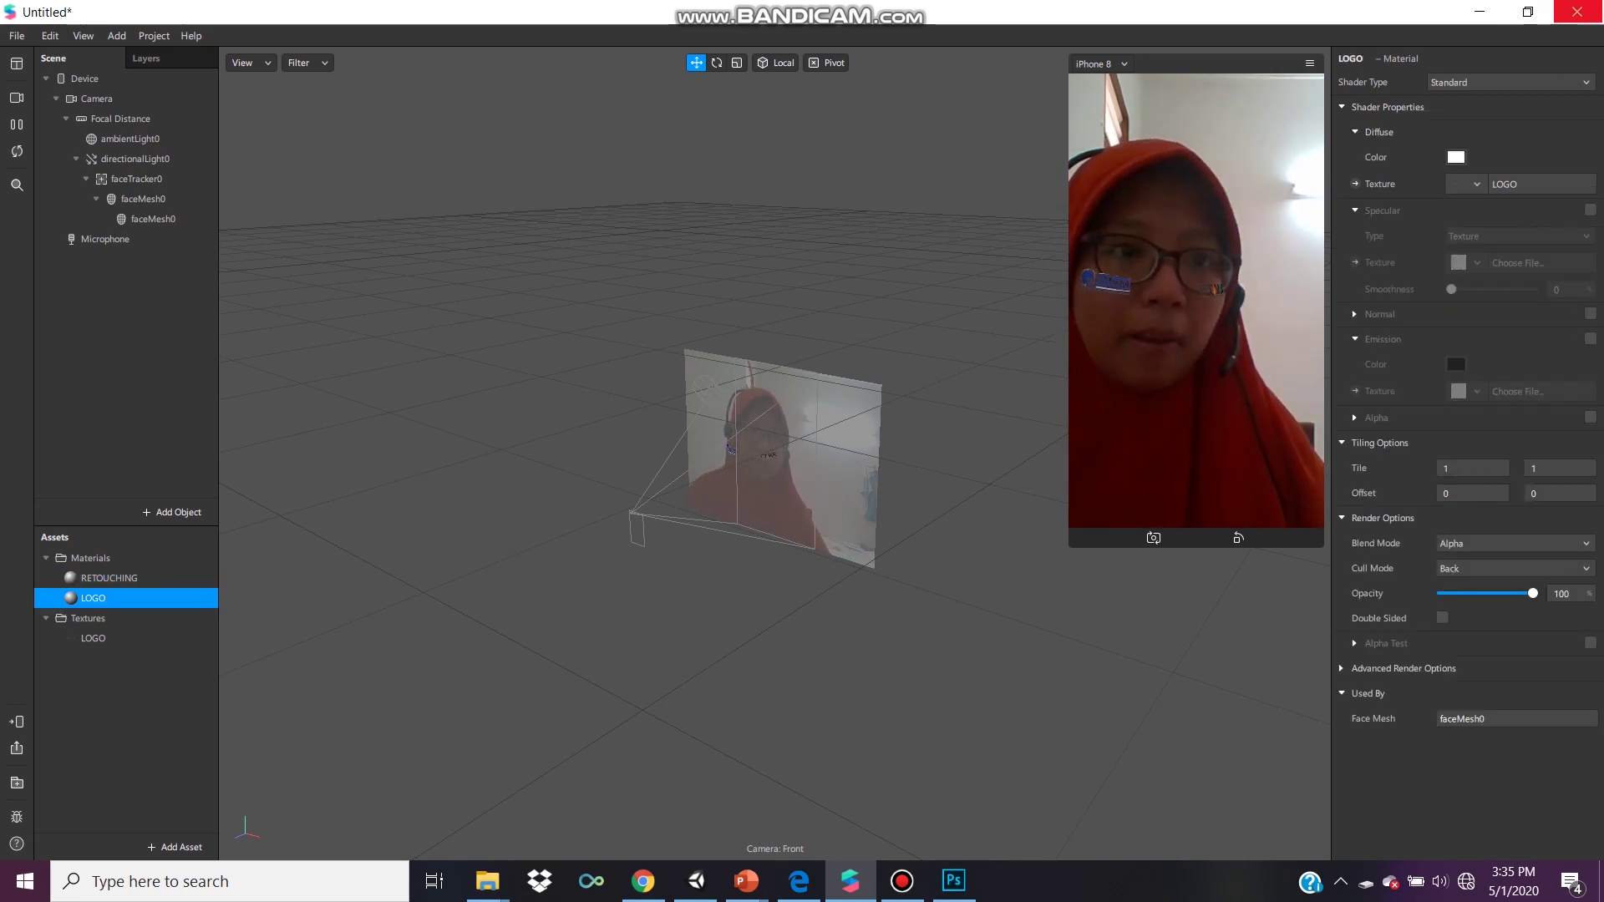
left_click(142, 199)
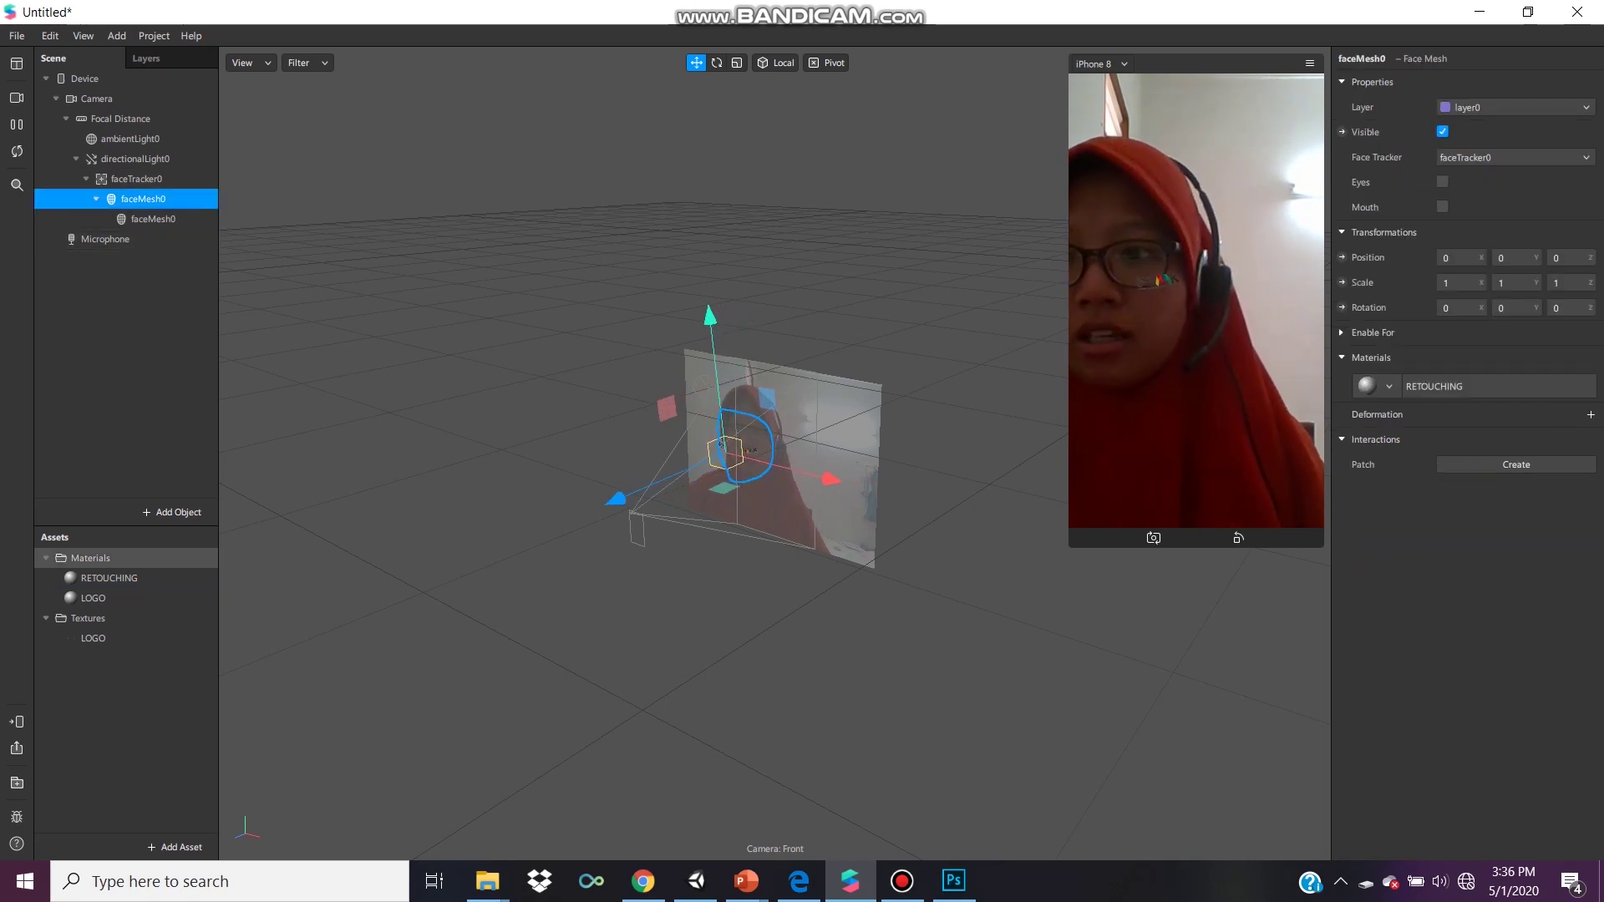
double_click(110, 578)
left_click(1509, 82)
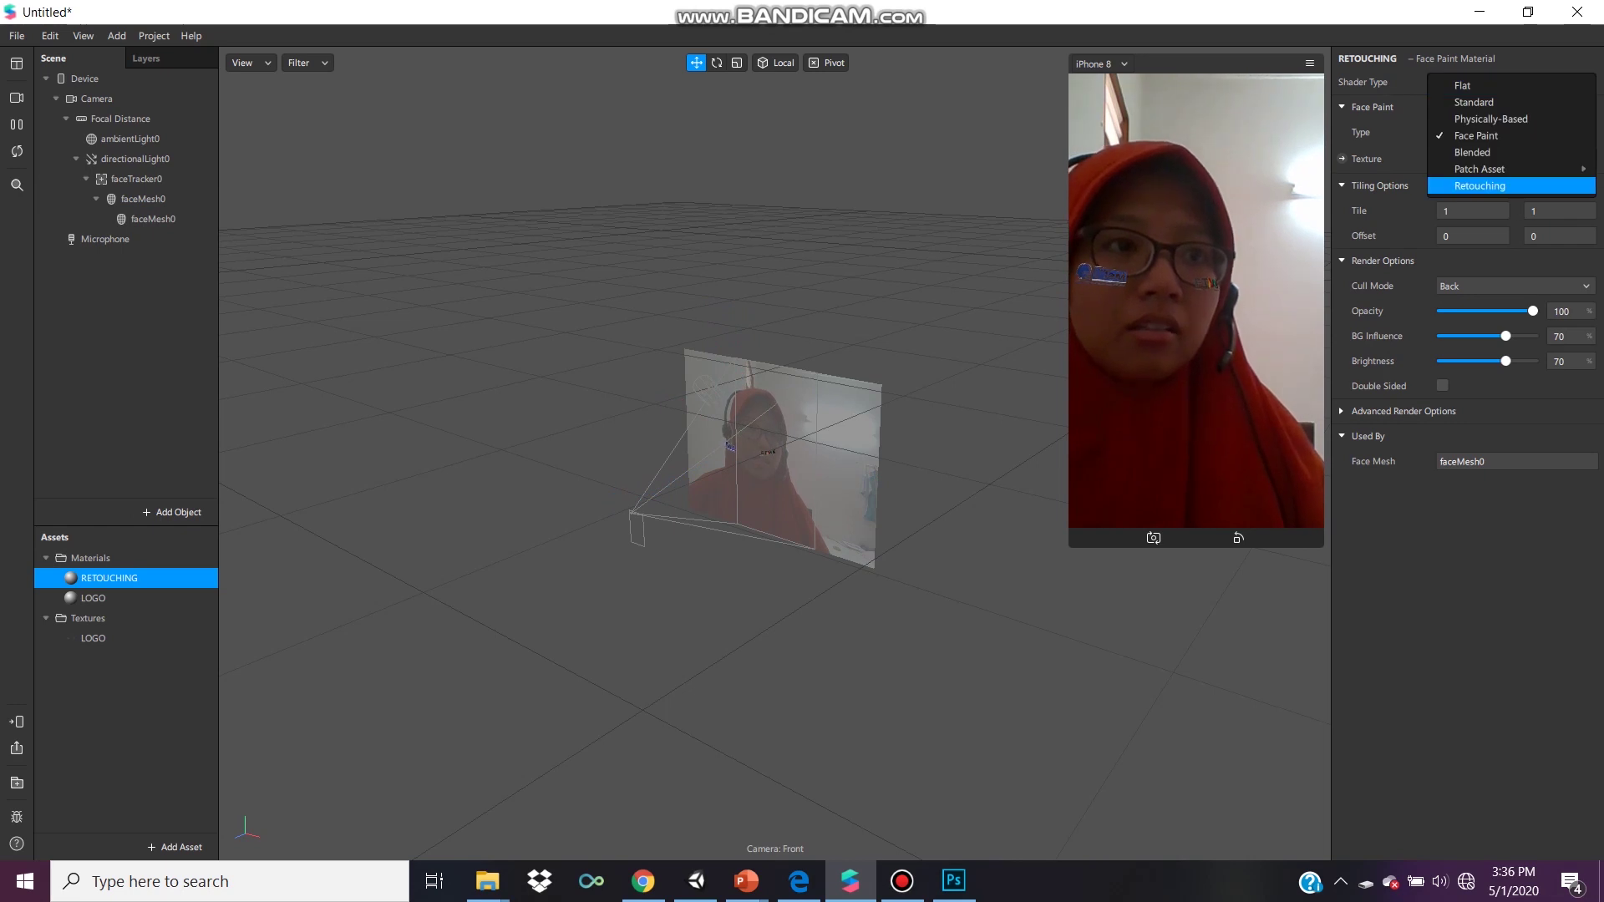
left_click(1480, 185)
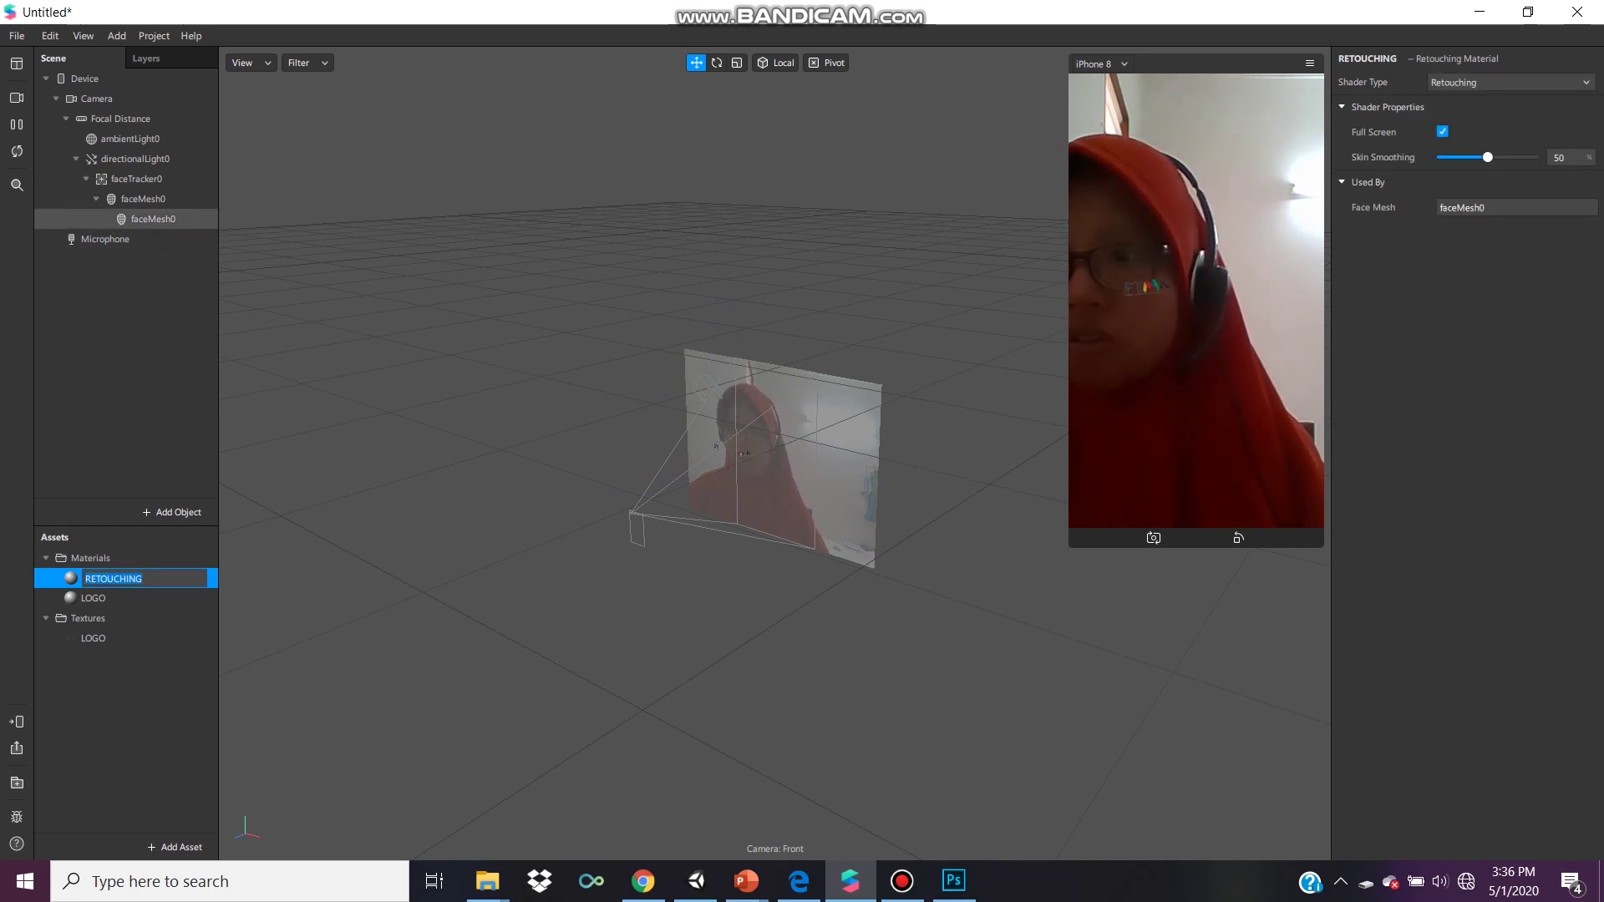
left_click(93, 598)
left_click(1511, 82)
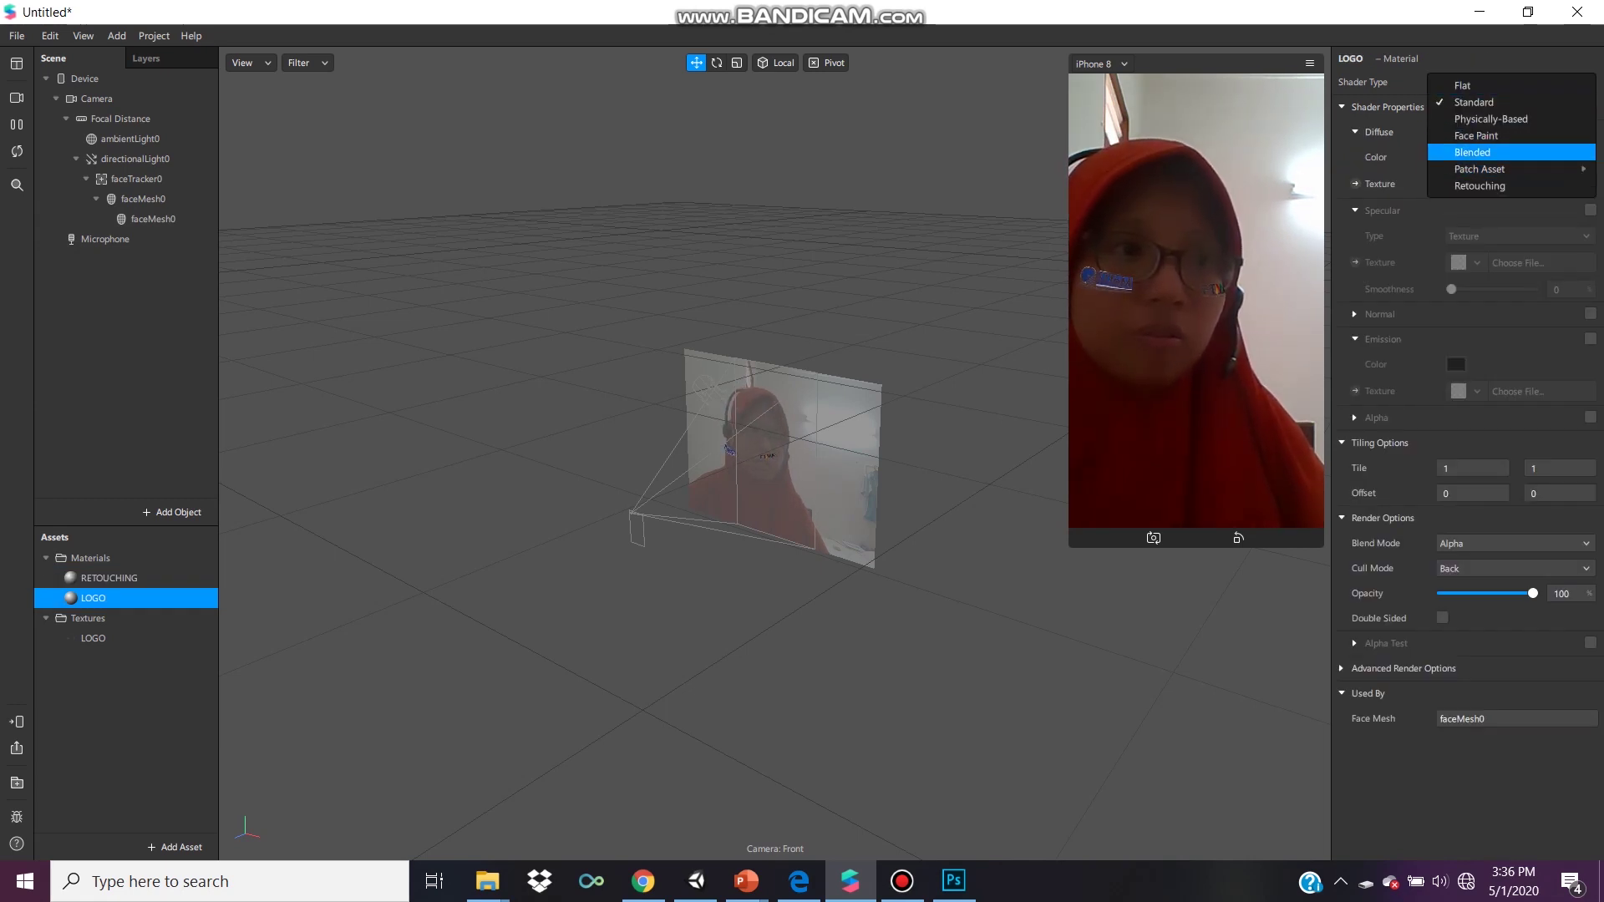
left_click(1488, 153)
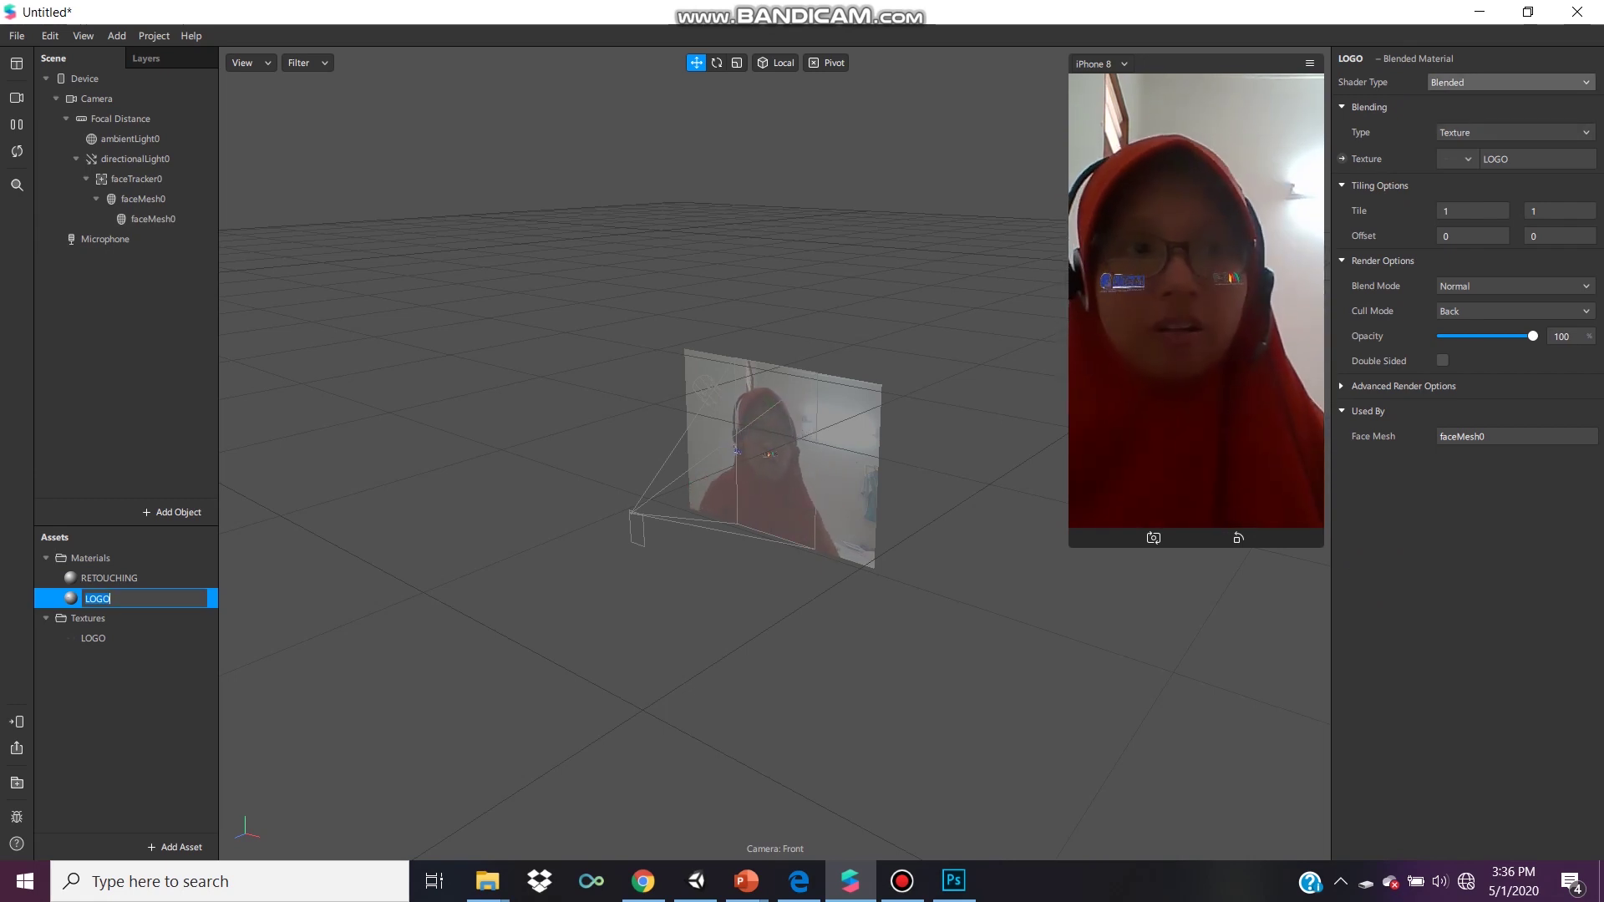
left_click(1470, 82)
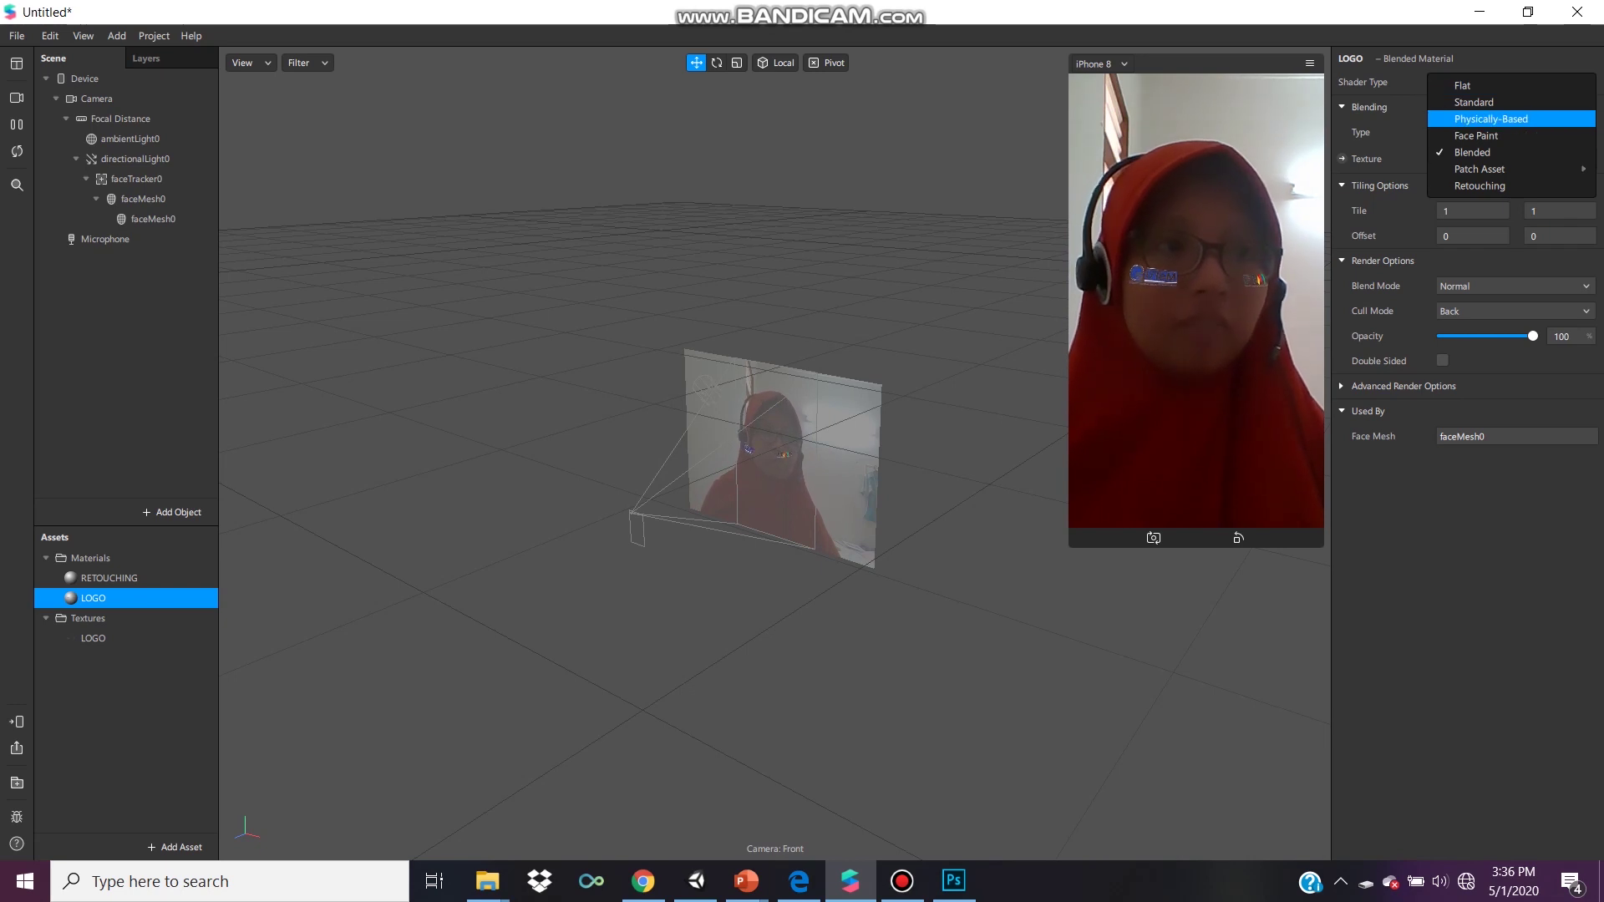
left_click(1477, 135)
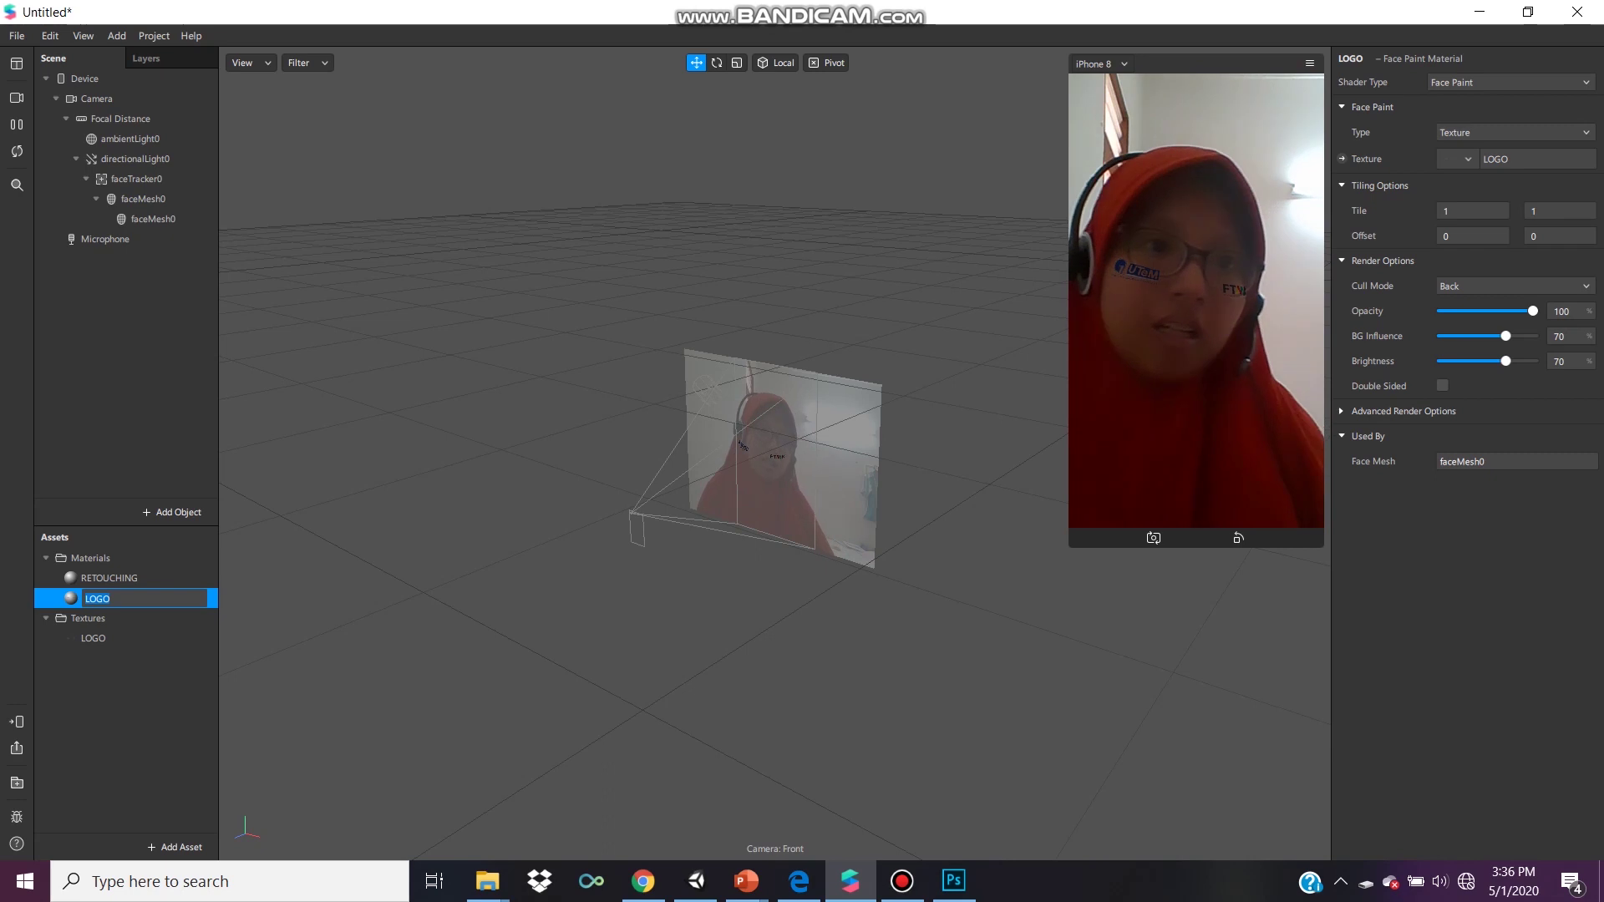
left_click(110, 599)
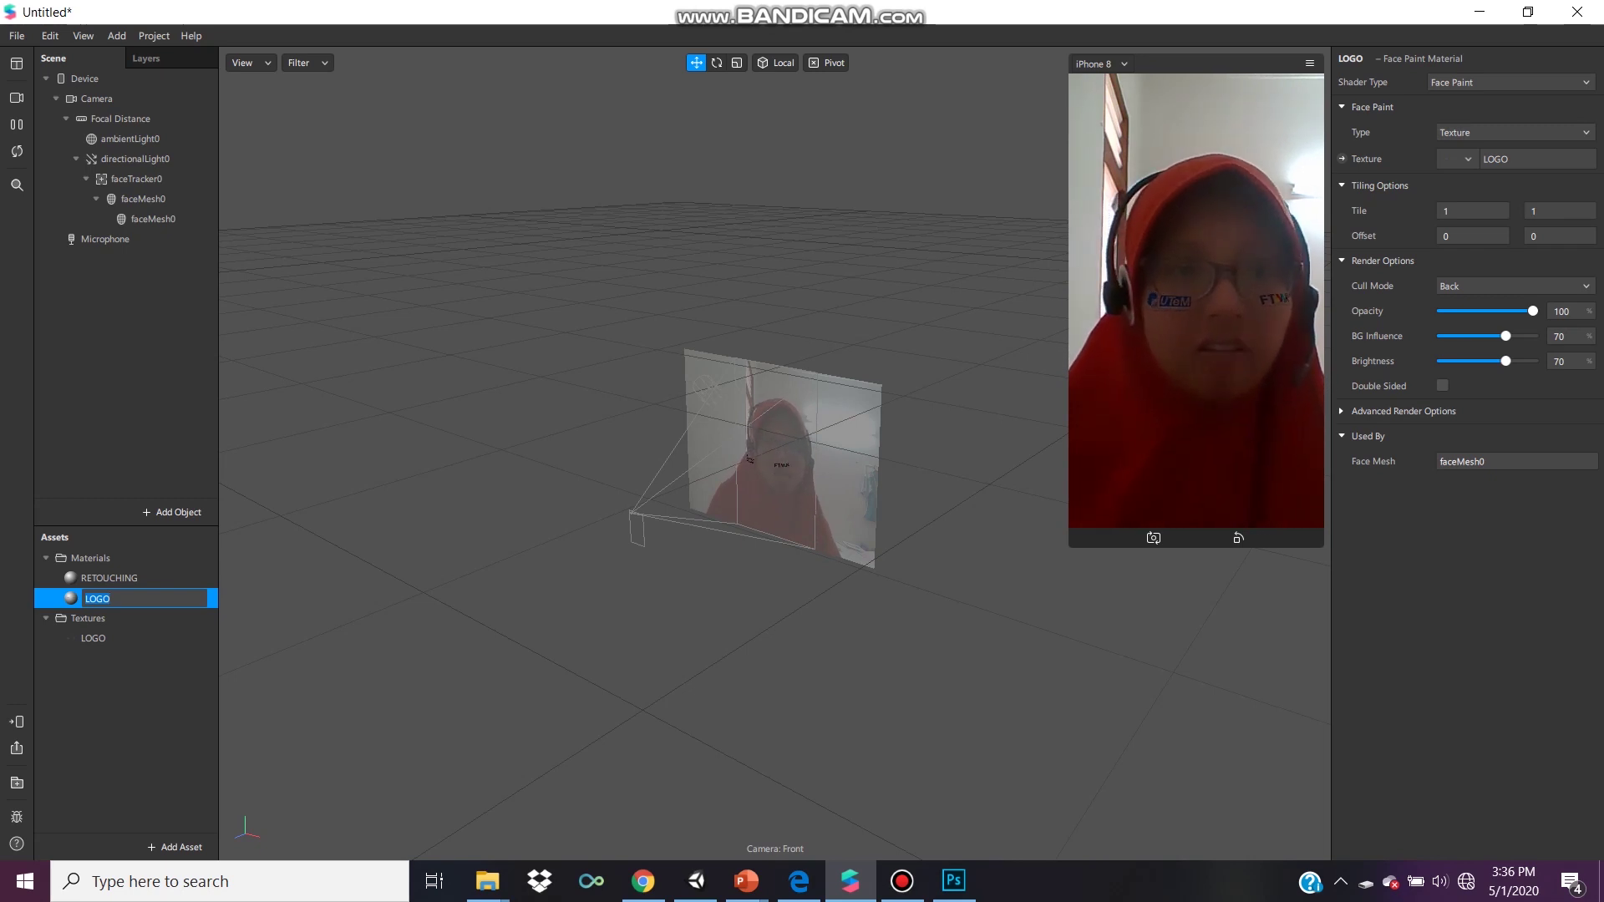
Enlarge the phone preview, view the first simulated face, and drag in the FTMK logo
left_click_drag(1071, 546, 940, 777)
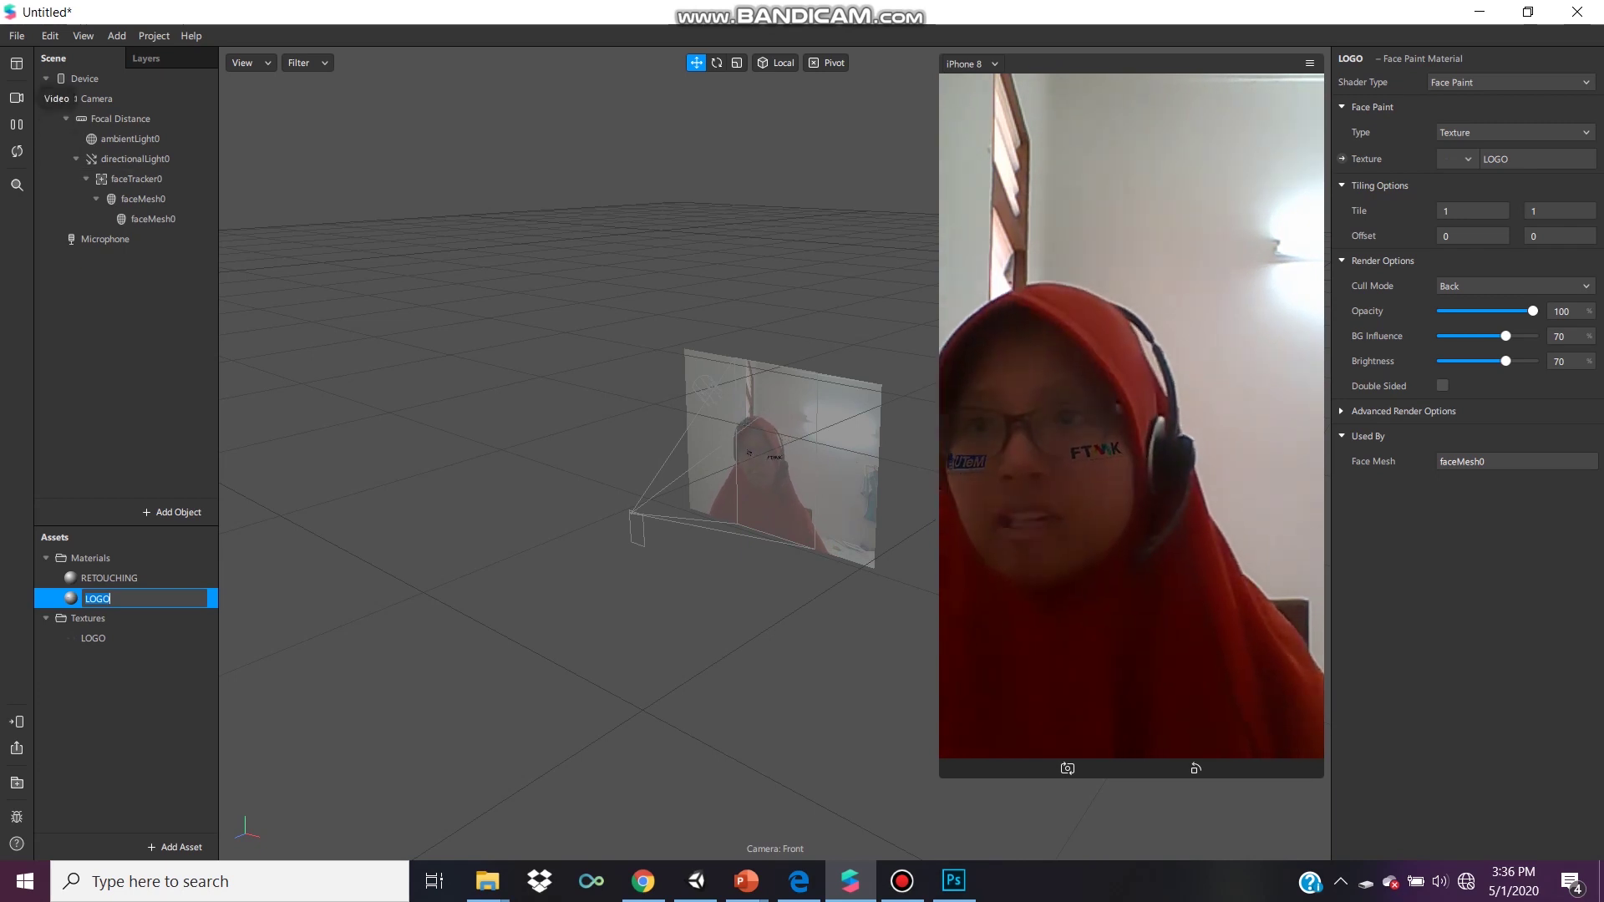
left_click(17, 97)
left_click(66, 190)
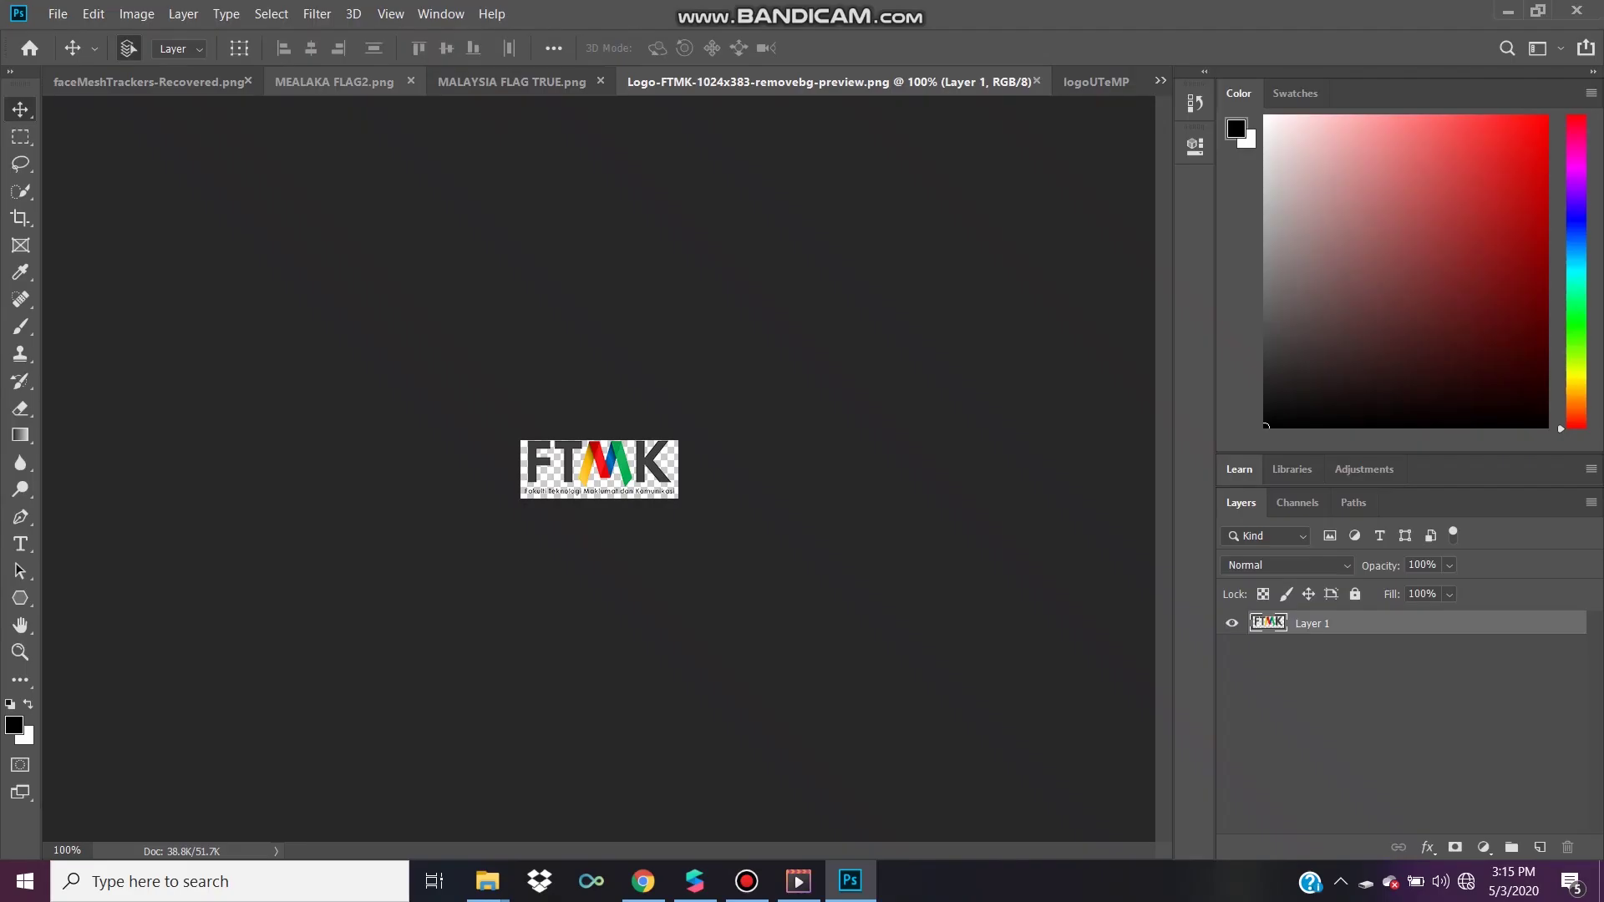
left_click_drag(575, 468, 802, 380)
Bring the UTeM logo into the face-mesh texture and shrink it to about half size
key("Delete")
left_click(1105, 82)
left_click_drag(575, 468, 372, 433)
left_click_drag(373, 433, 473, 476)
key("ctrl+z")
left_click(393, 435)
key("ctrl+t")
left_click_drag(350, 426, 469, 535)
key("Return")
key("Delete")
key("ctrl+t")
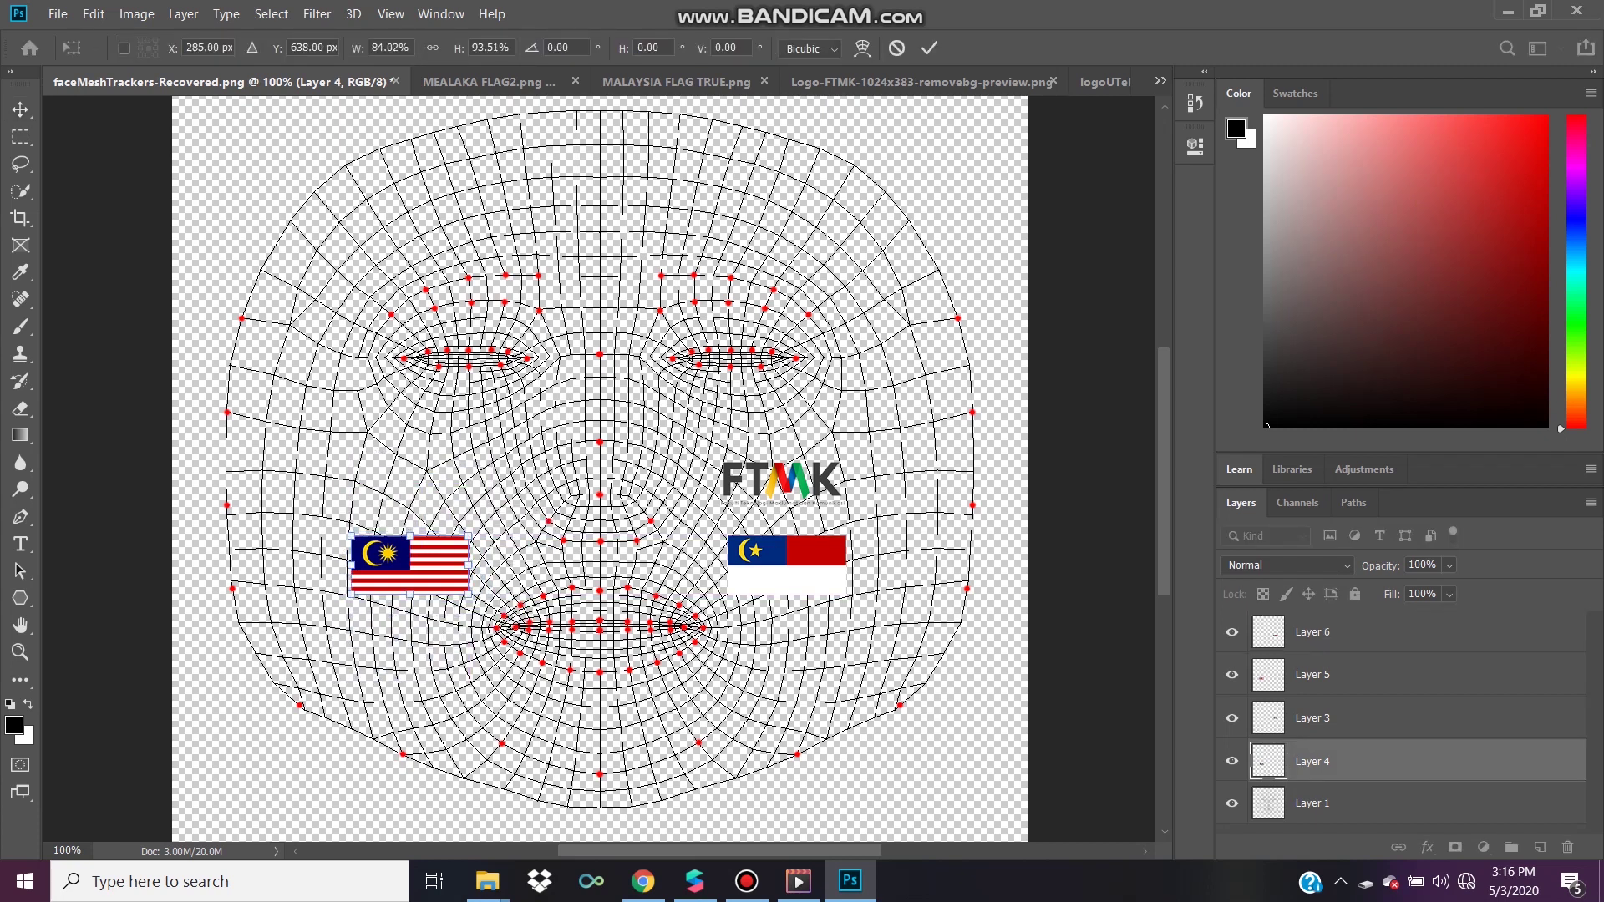
key("Return")
Try moving the Malaysian flag below the UTeM logo, undo it, and check layers
left_click(474, 538)
key("5")
key("ctrl+z")
left_click_drag(415, 566, 415, 625)
key("ctrl+z")
left_click(1233, 804)
left_click(1232, 803)
left_click_drag(503, 531, 502, 487)
left_click(781, 482)
Move the UTeM logo up above the Malaysian flag and try scaling it to 88%
left_click(1233, 675)
left_click(1232, 675)
left_click(1233, 718)
left_click(1232, 719)
left_click(1312, 762)
key("ctrl+t")
key("Return")
key("ctrl+z")
Check the logoUTeM image size, close MEALAKA FLAG2, and drag the UTeM logo toward the texture
left_click(924, 81)
left_click(1097, 81)
key("ctrl+alt+i")
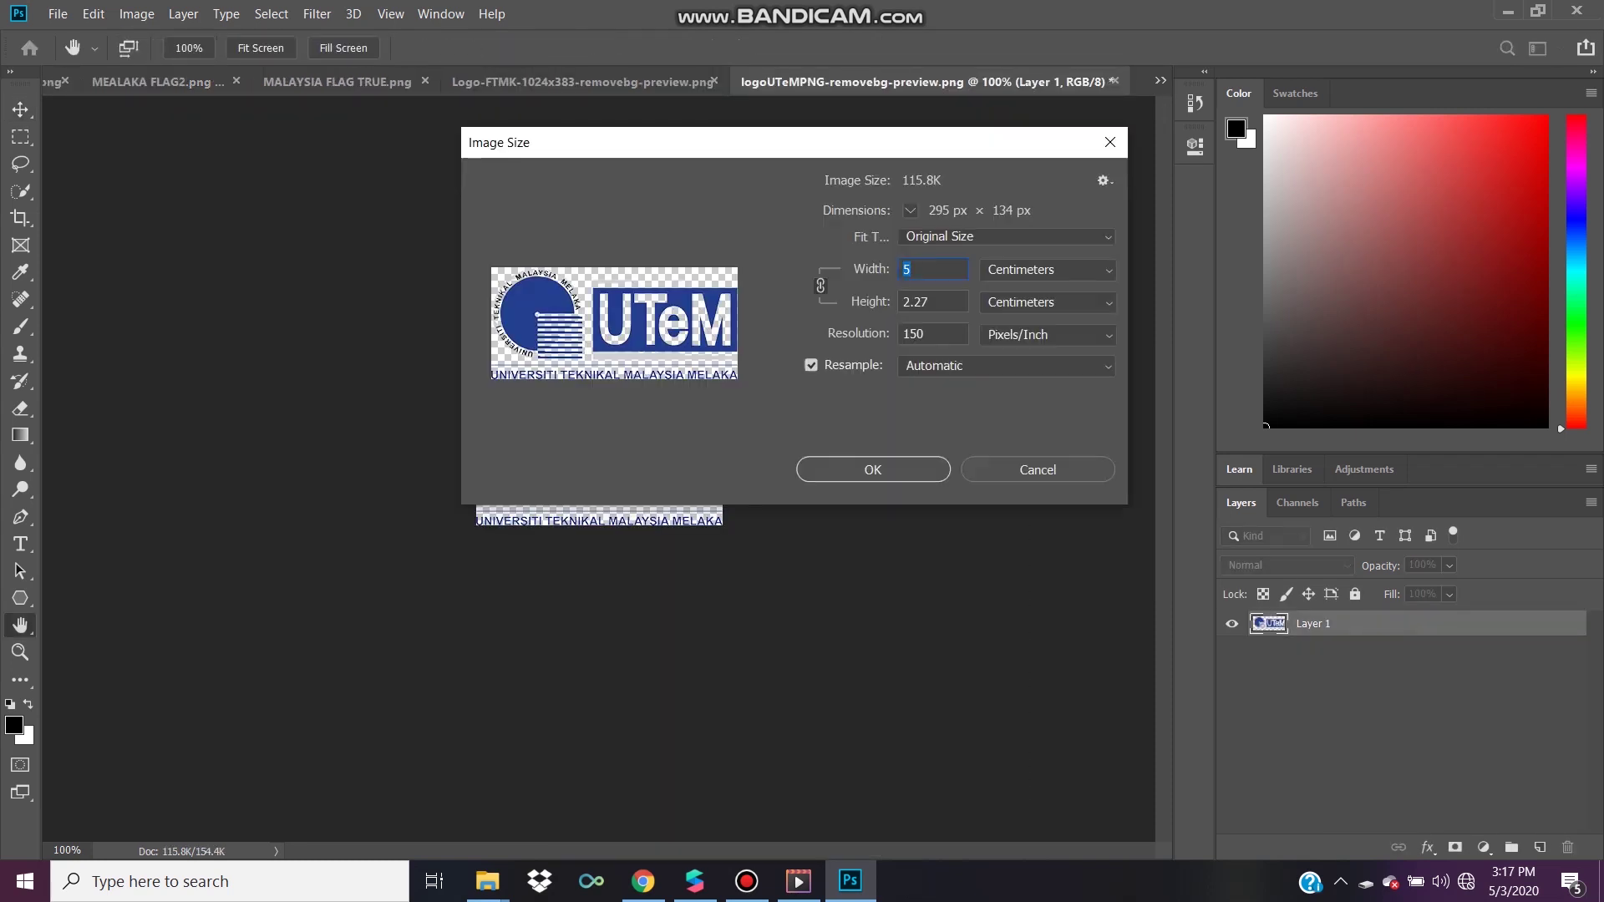
key("Escape")
left_click_drag(586, 465, 177, 82)
left_click(245, 81)
left_click(833, 346)
left_click_drag(586, 465, 159, 85)
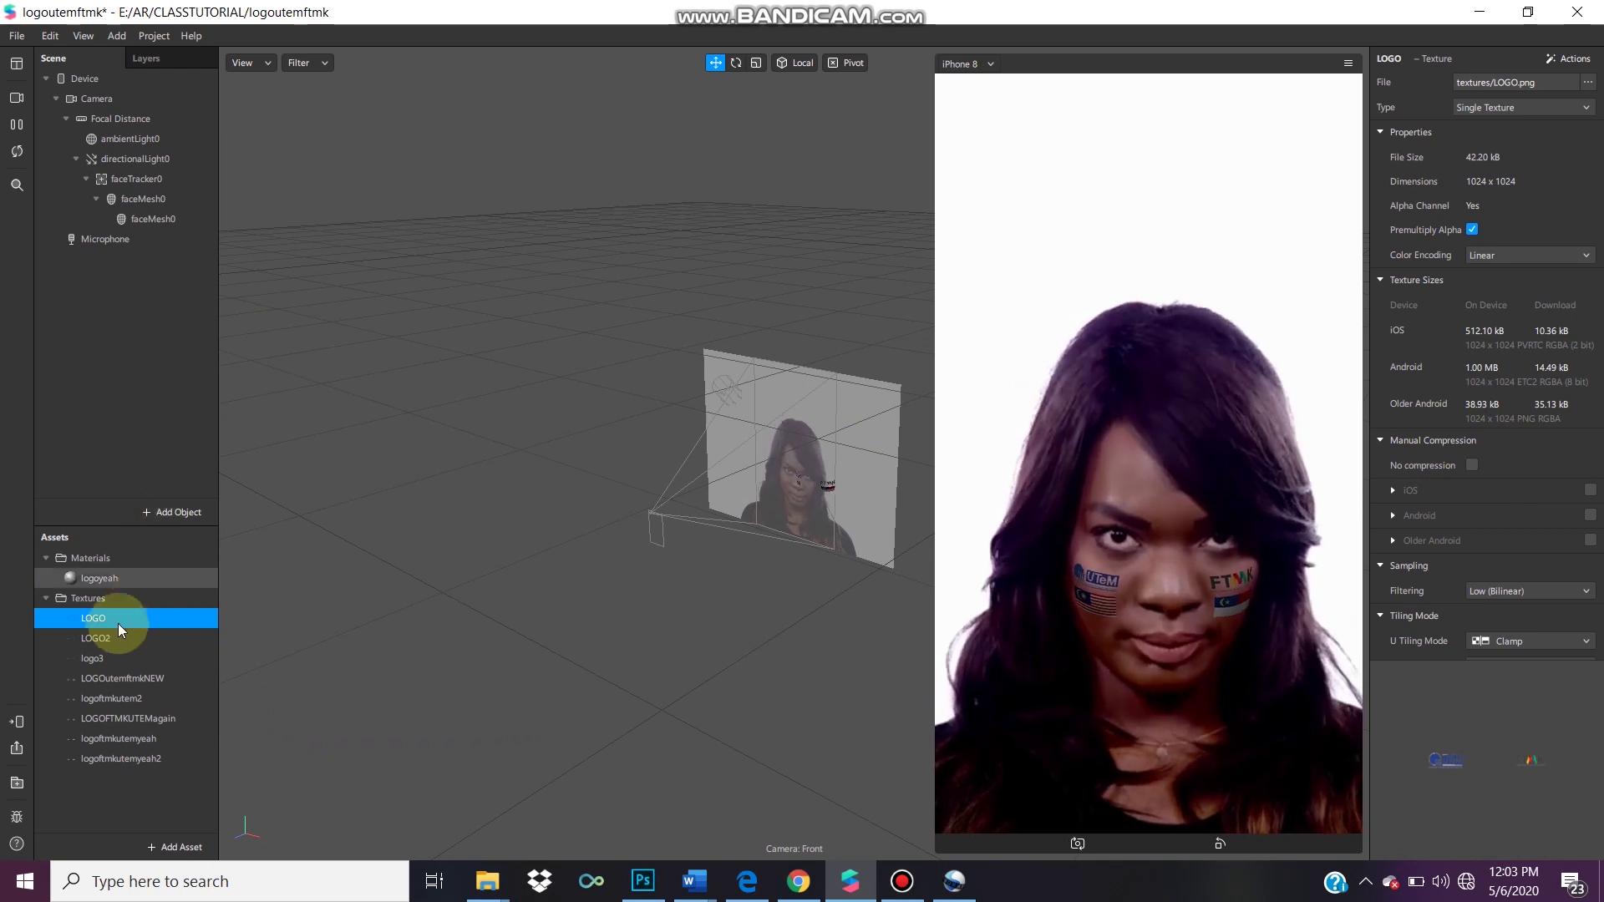
Confirm logoftmkutemyeah2 as the texture of the logoyeah face paint material
left_click(98, 578)
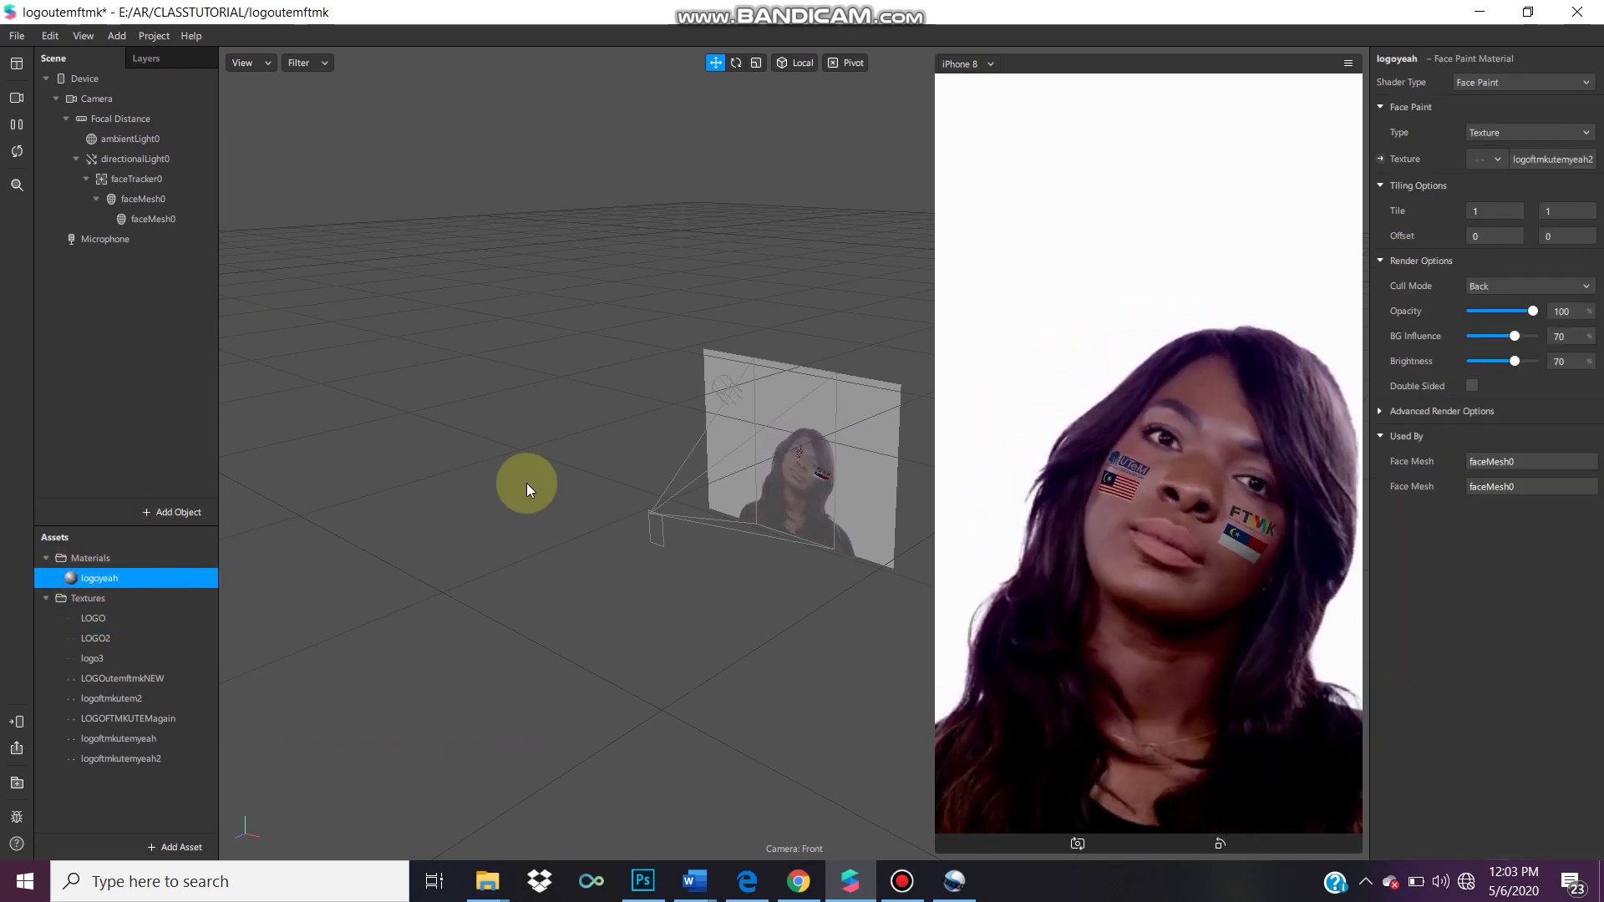
left_click(1500, 155)
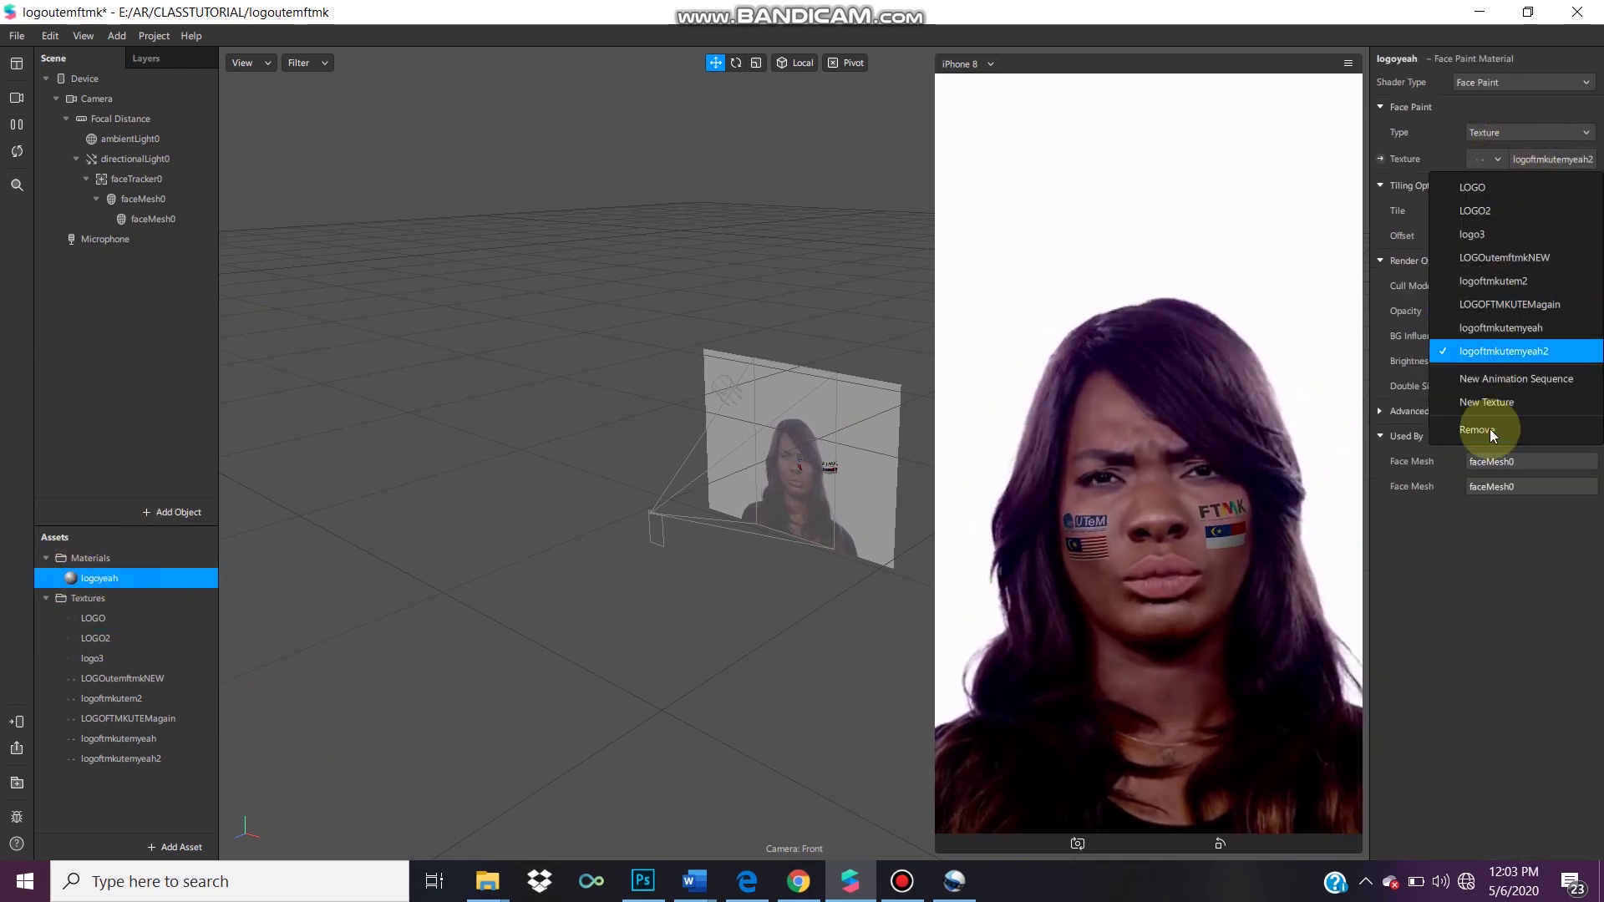
left_click(1502, 349)
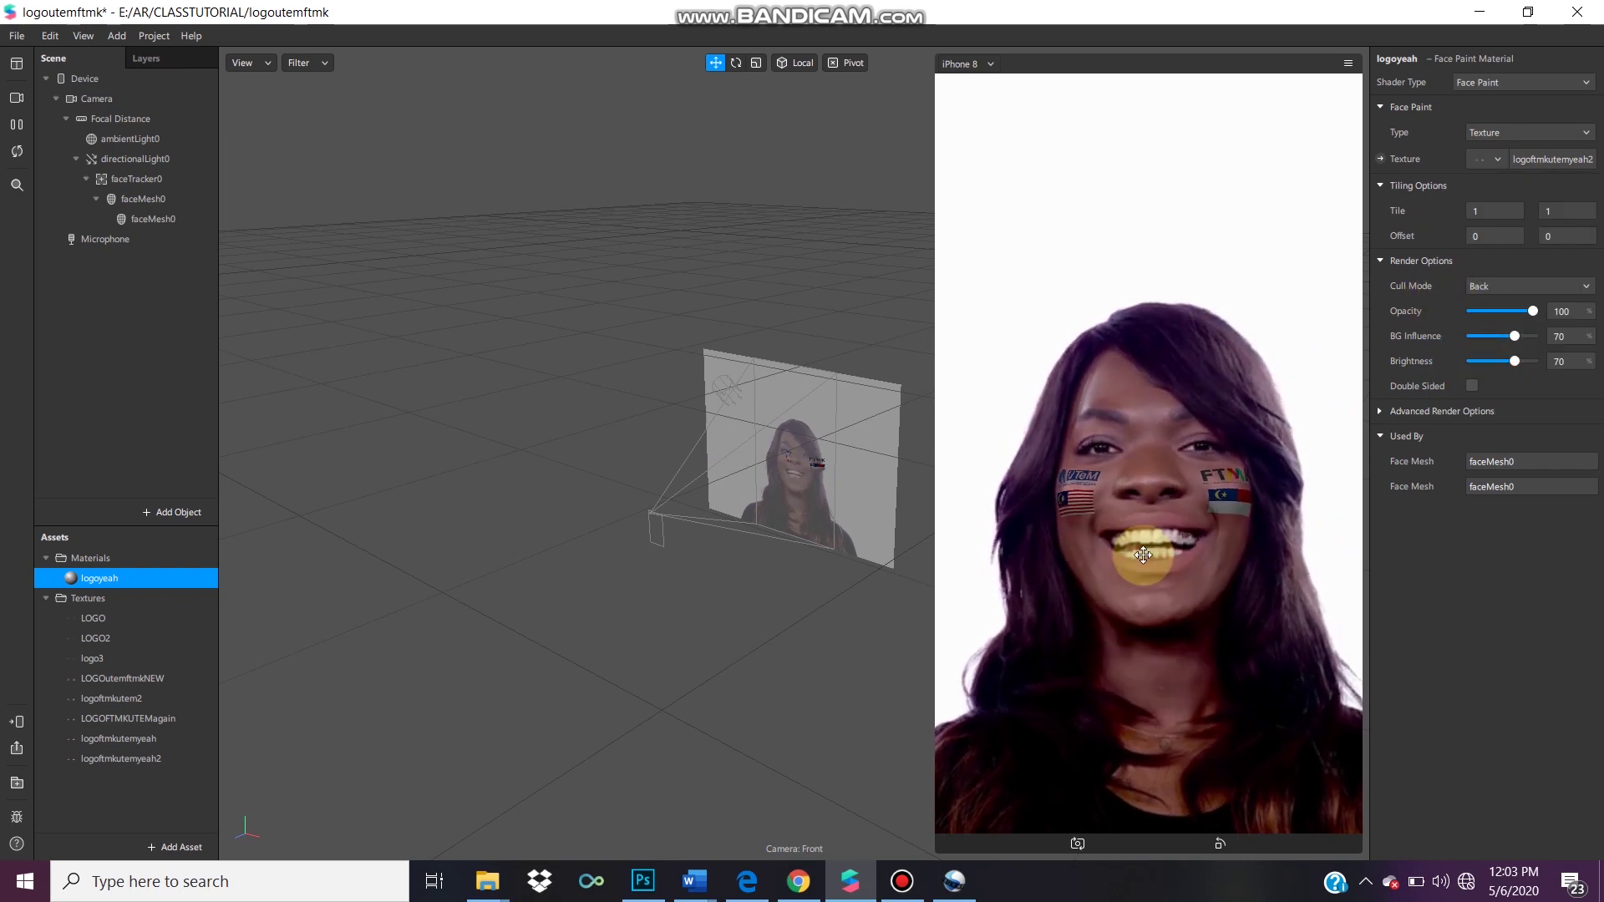
Preview the effect on a man's simulated face and another woman's face
left_click(16, 98)
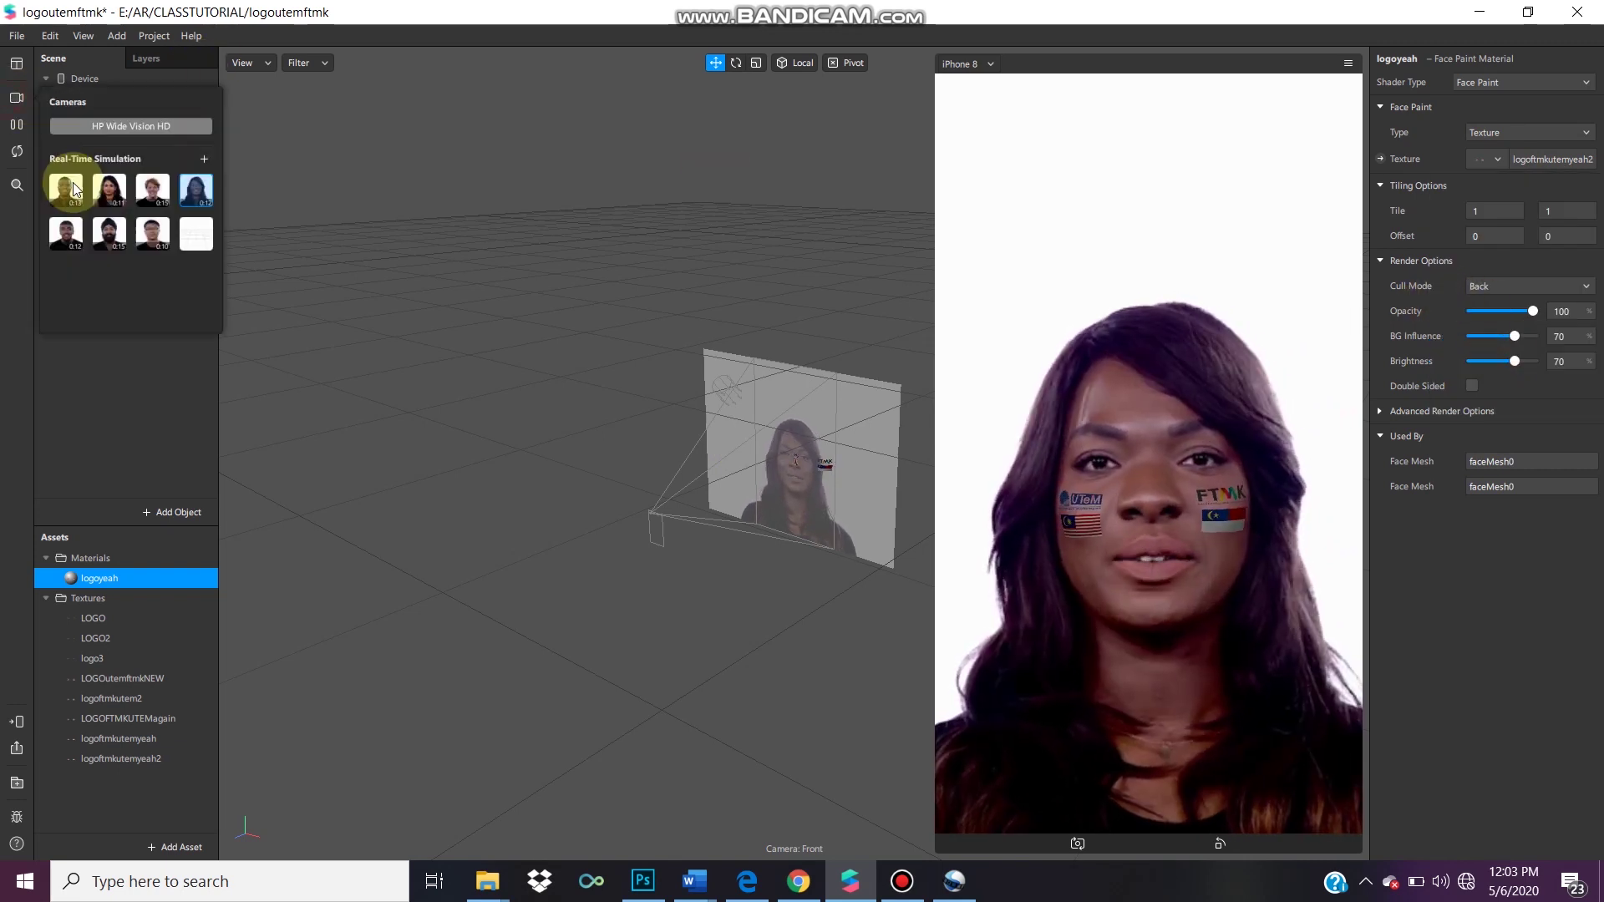
left_click(71, 192)
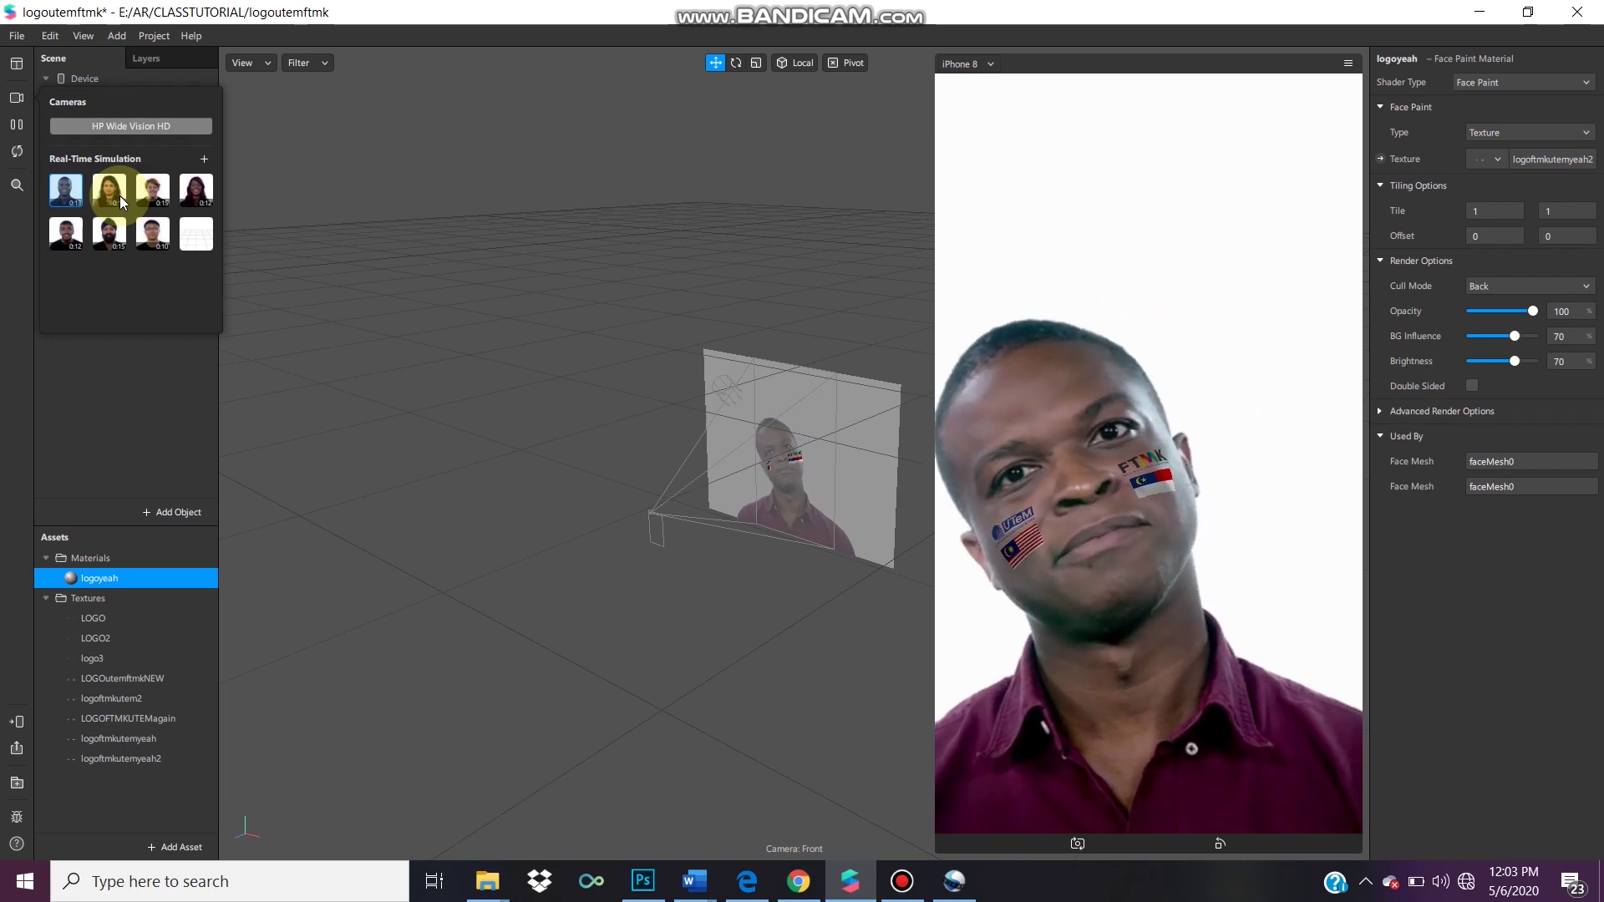
left_click(119, 195)
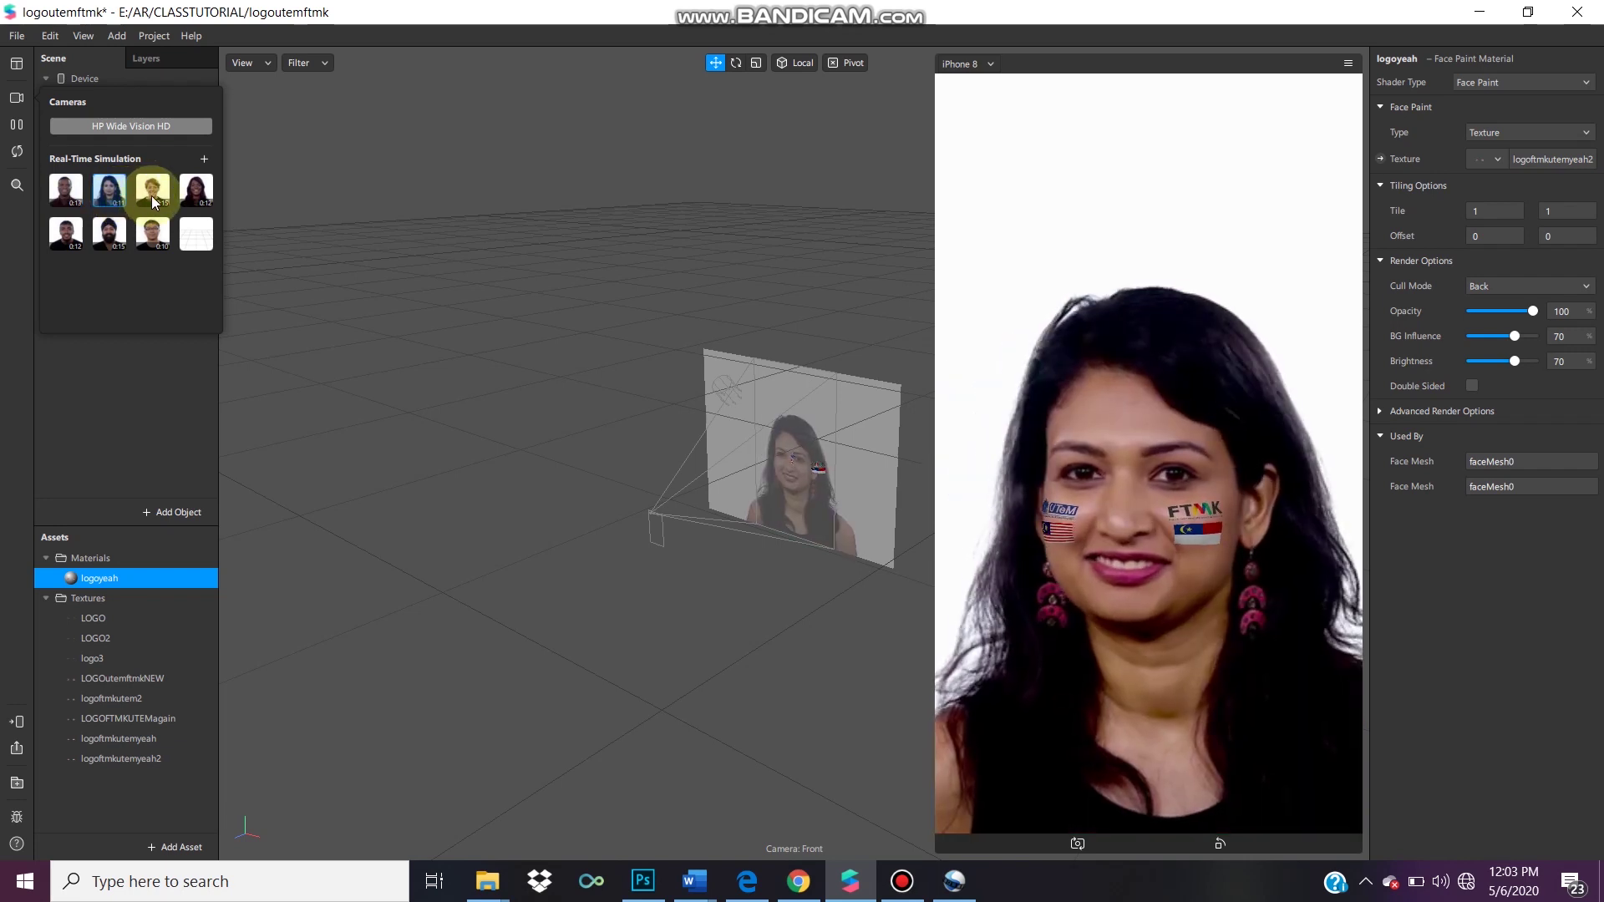
left_click(112, 617)
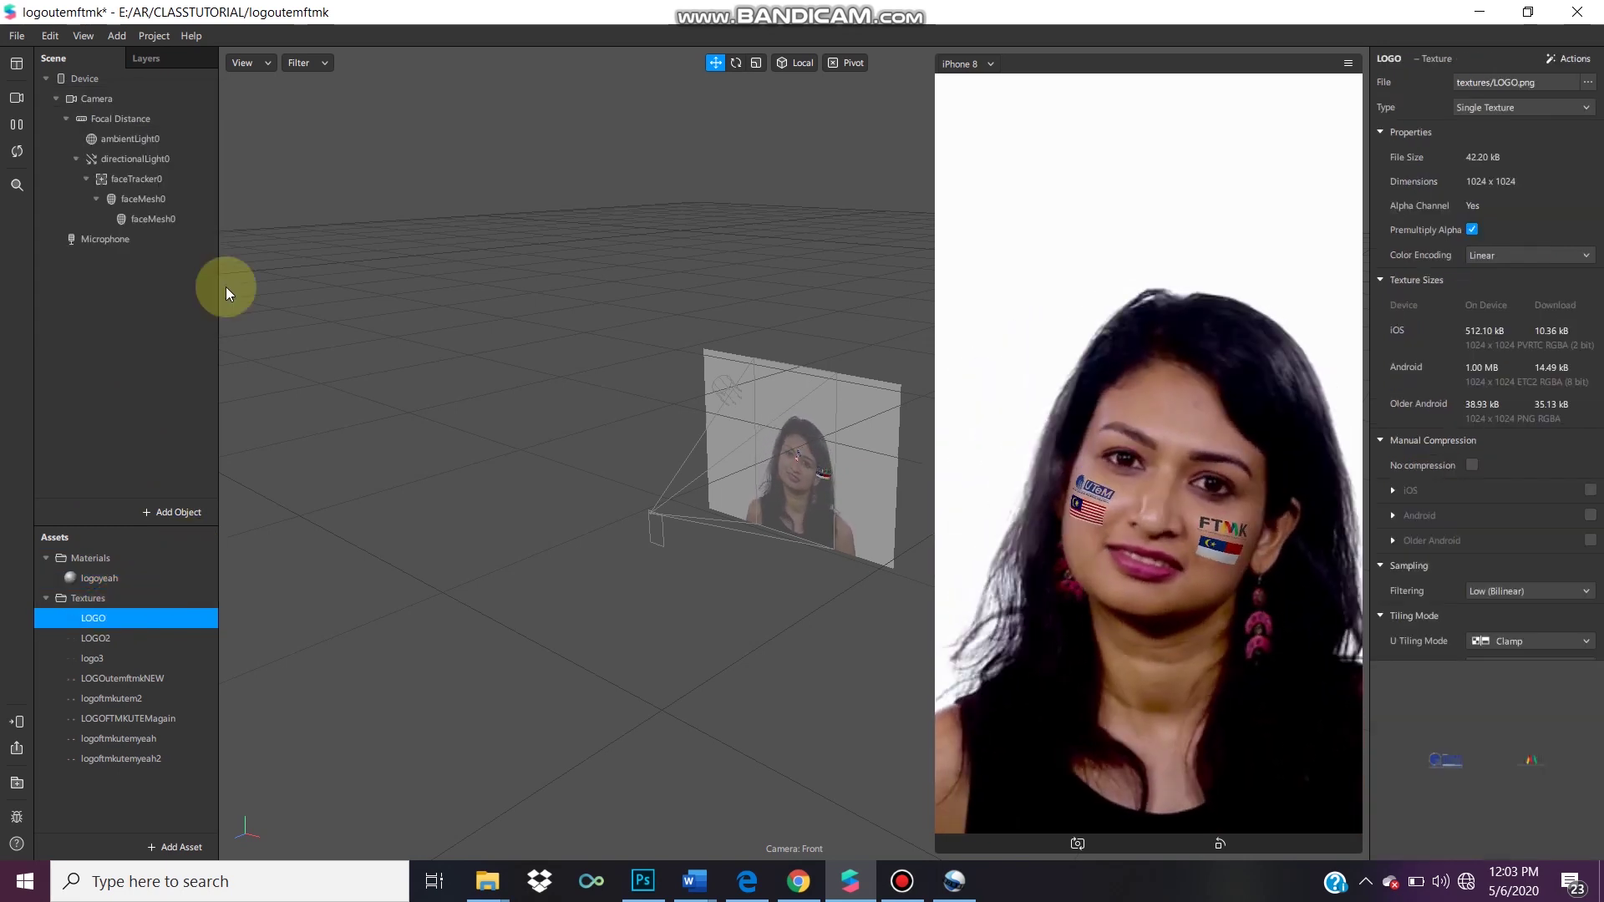
left_click(17, 36)
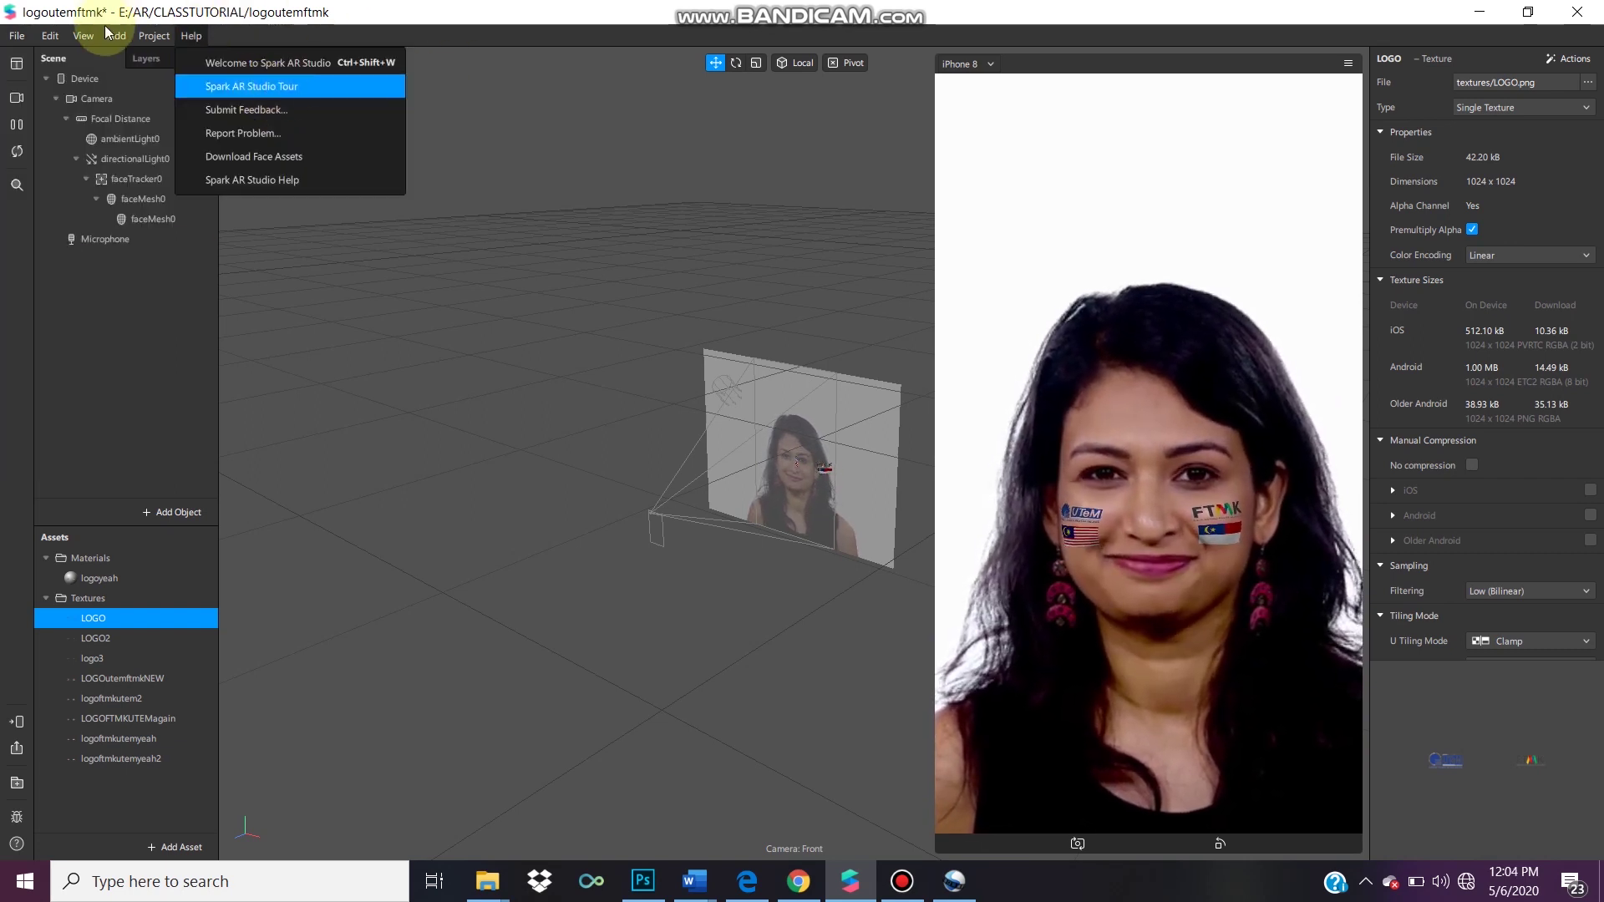
Upload the effect to Spark AR Hub as a new effect, retrying after the connection error
left_click(17, 37)
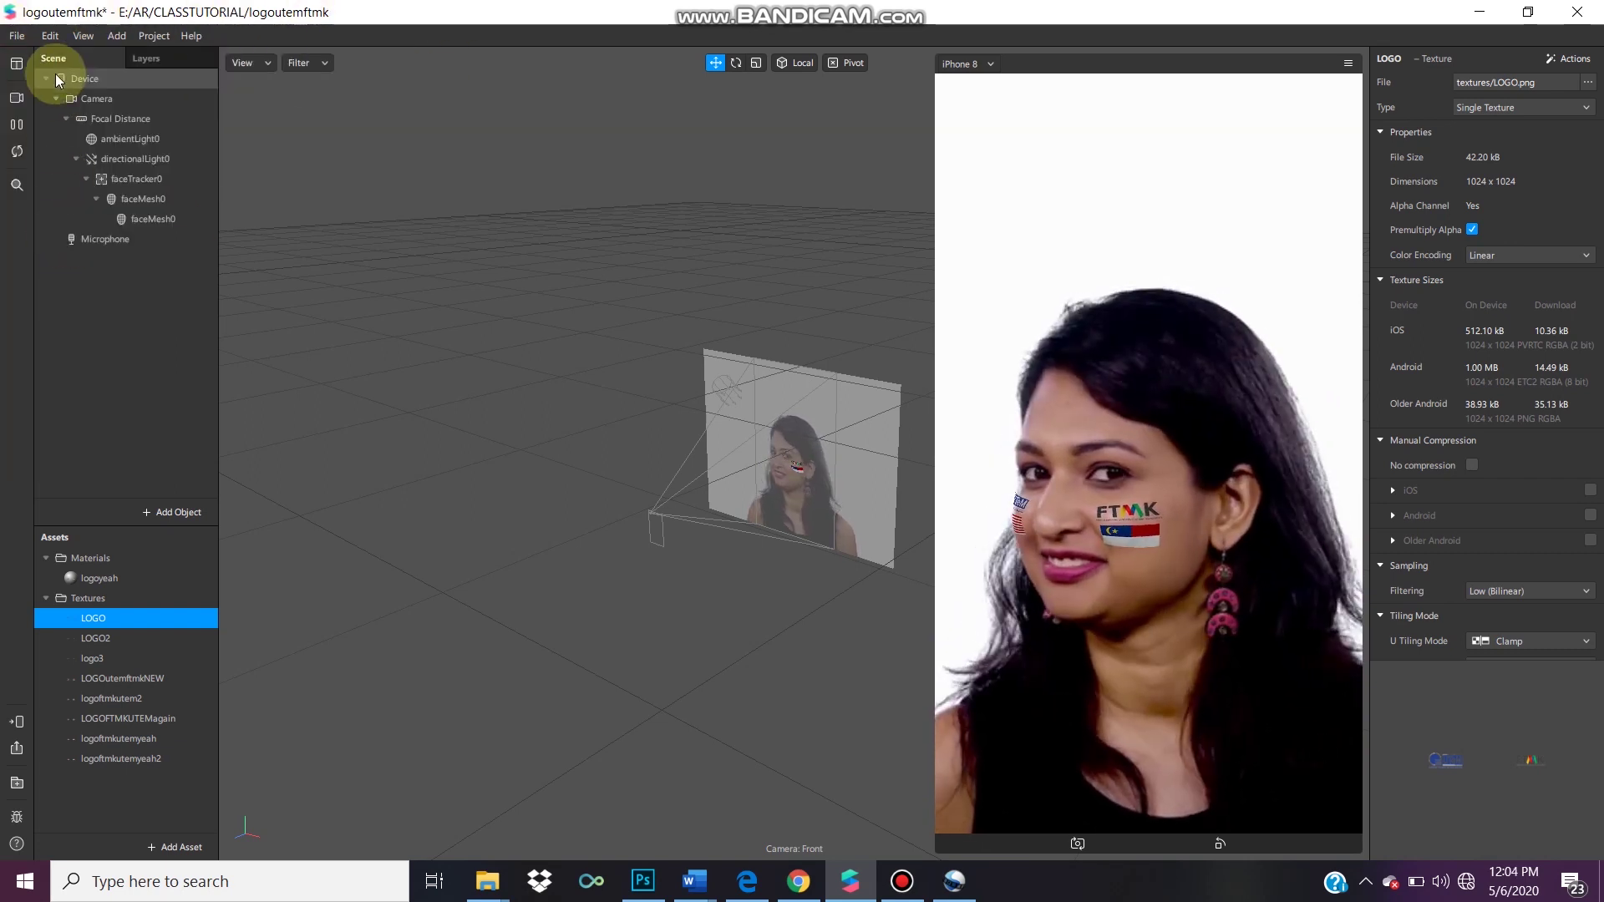
left_click(17, 35)
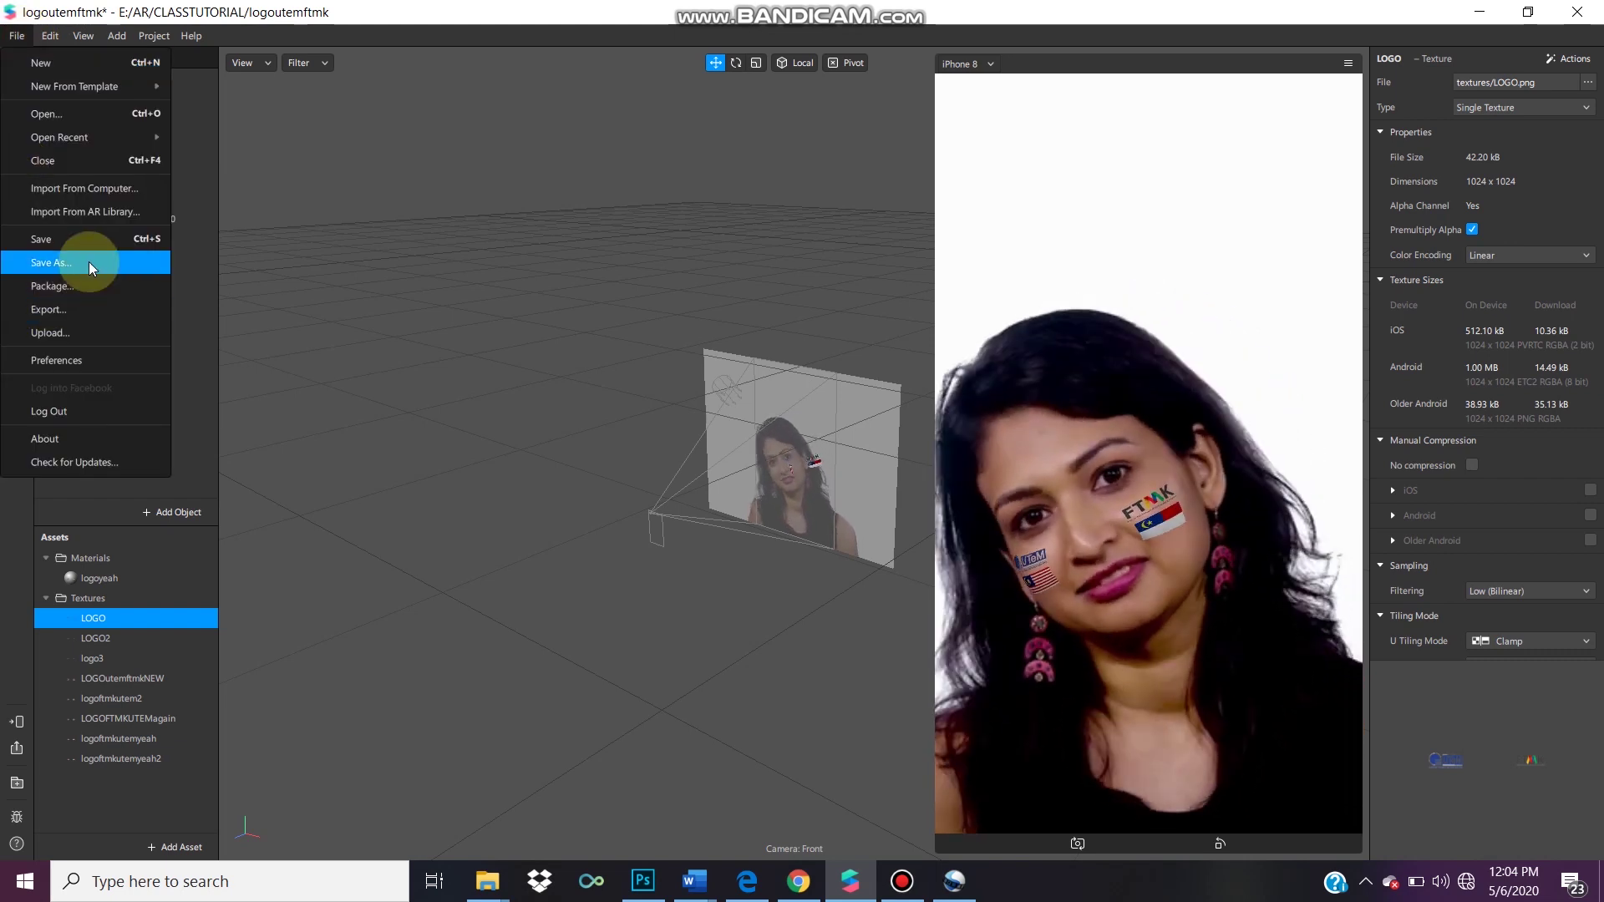
left_click(104, 310)
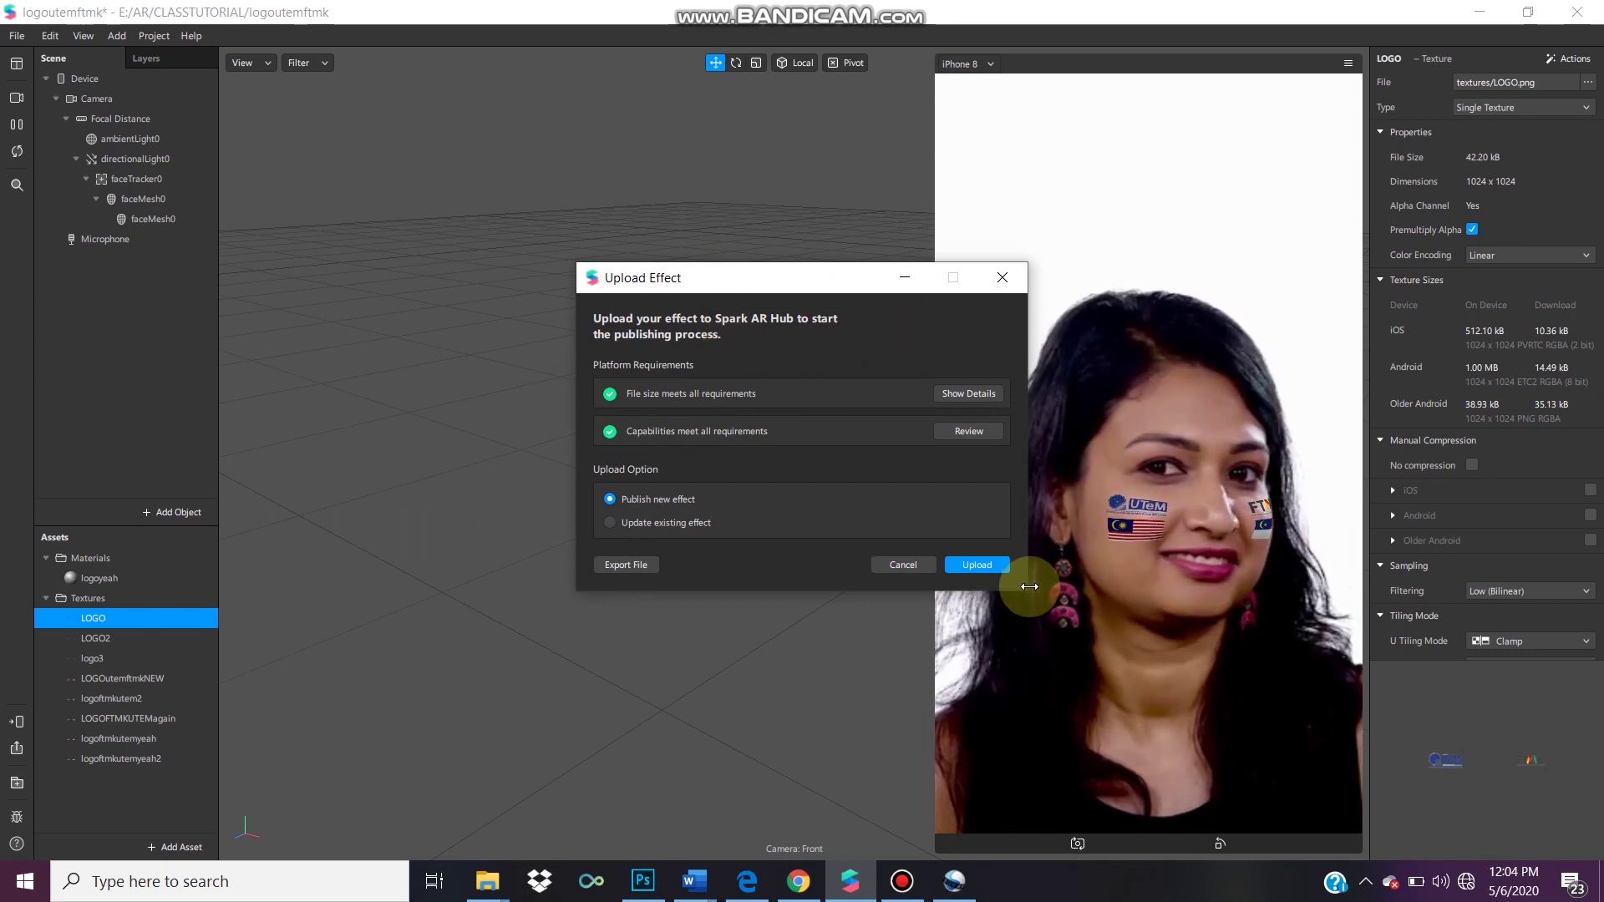
left_click_drag(1035, 587, 1372, 795)
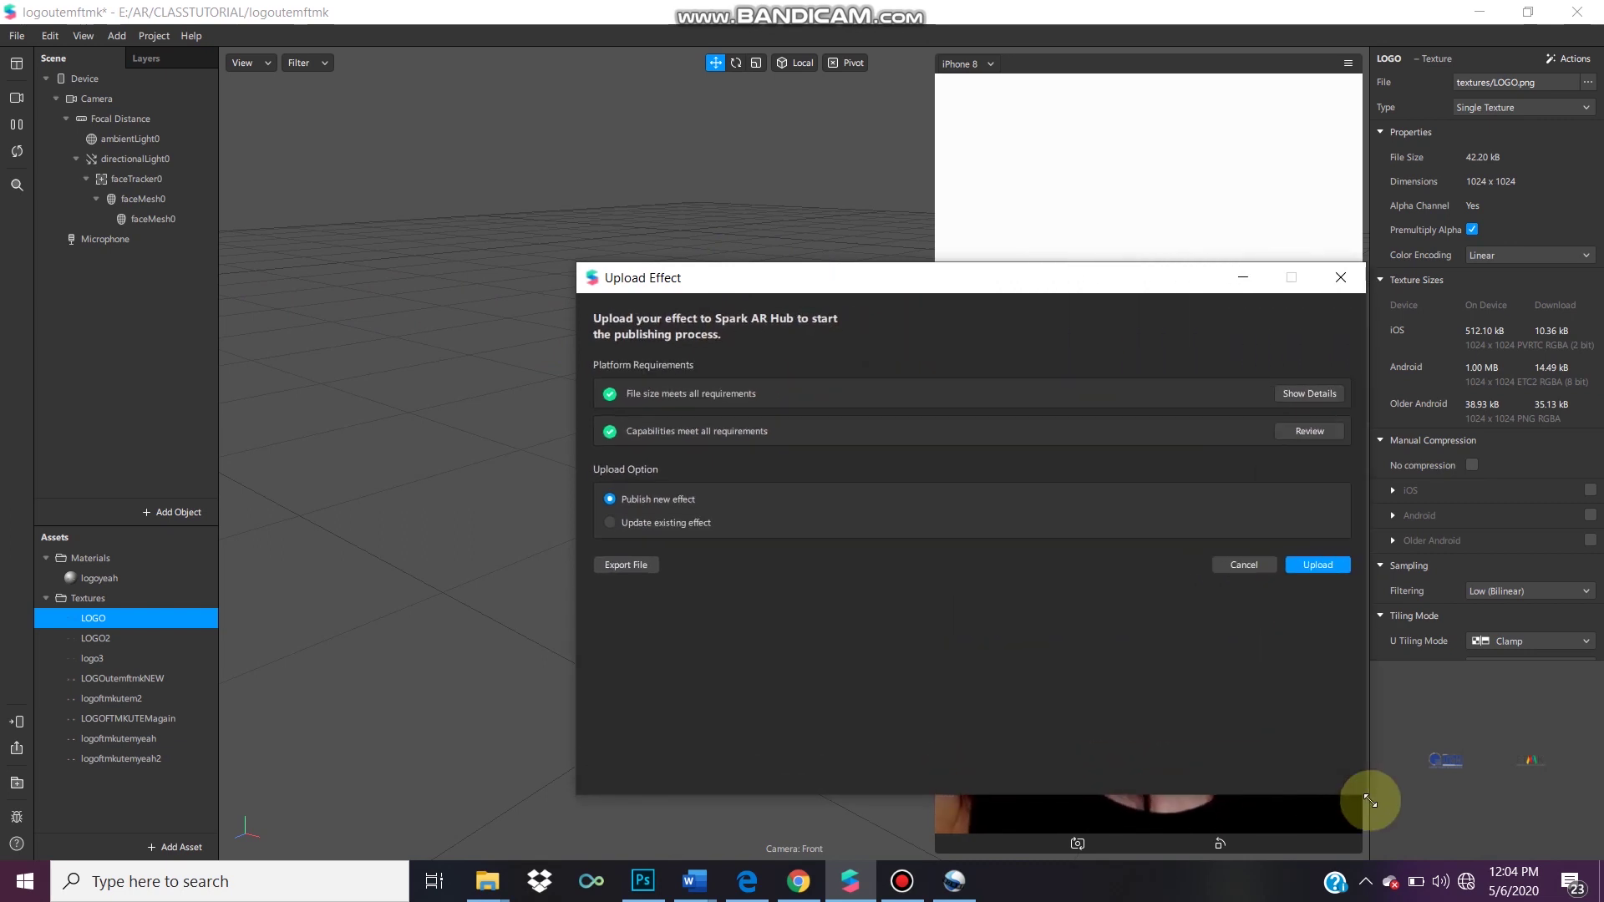
left_click_drag(575, 616, 329, 603)
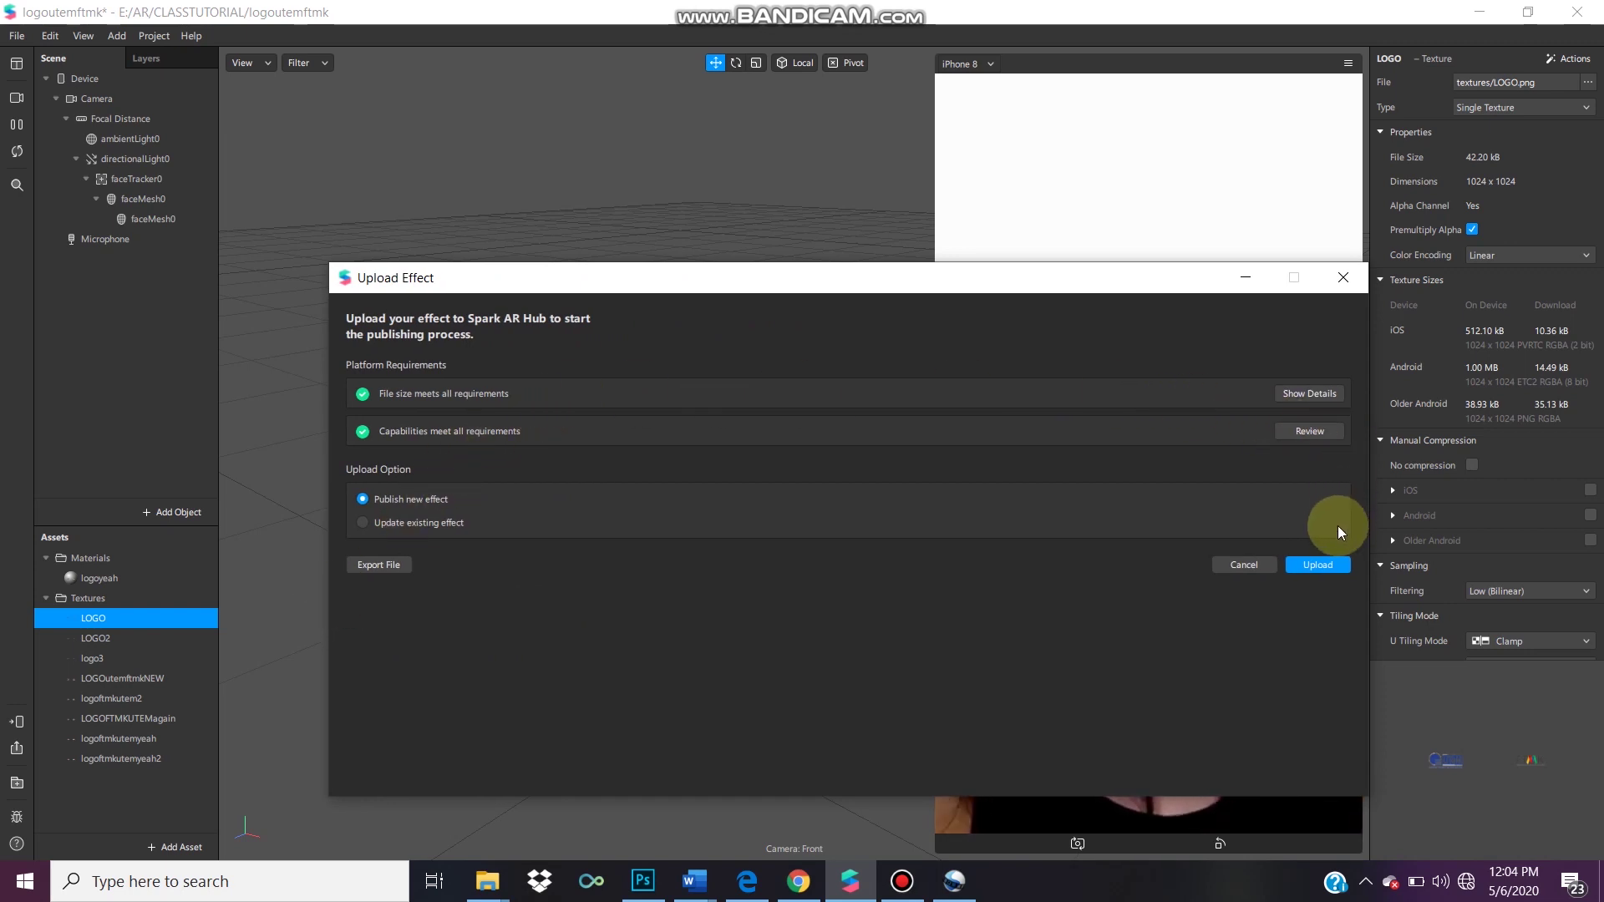
left_click(1322, 572)
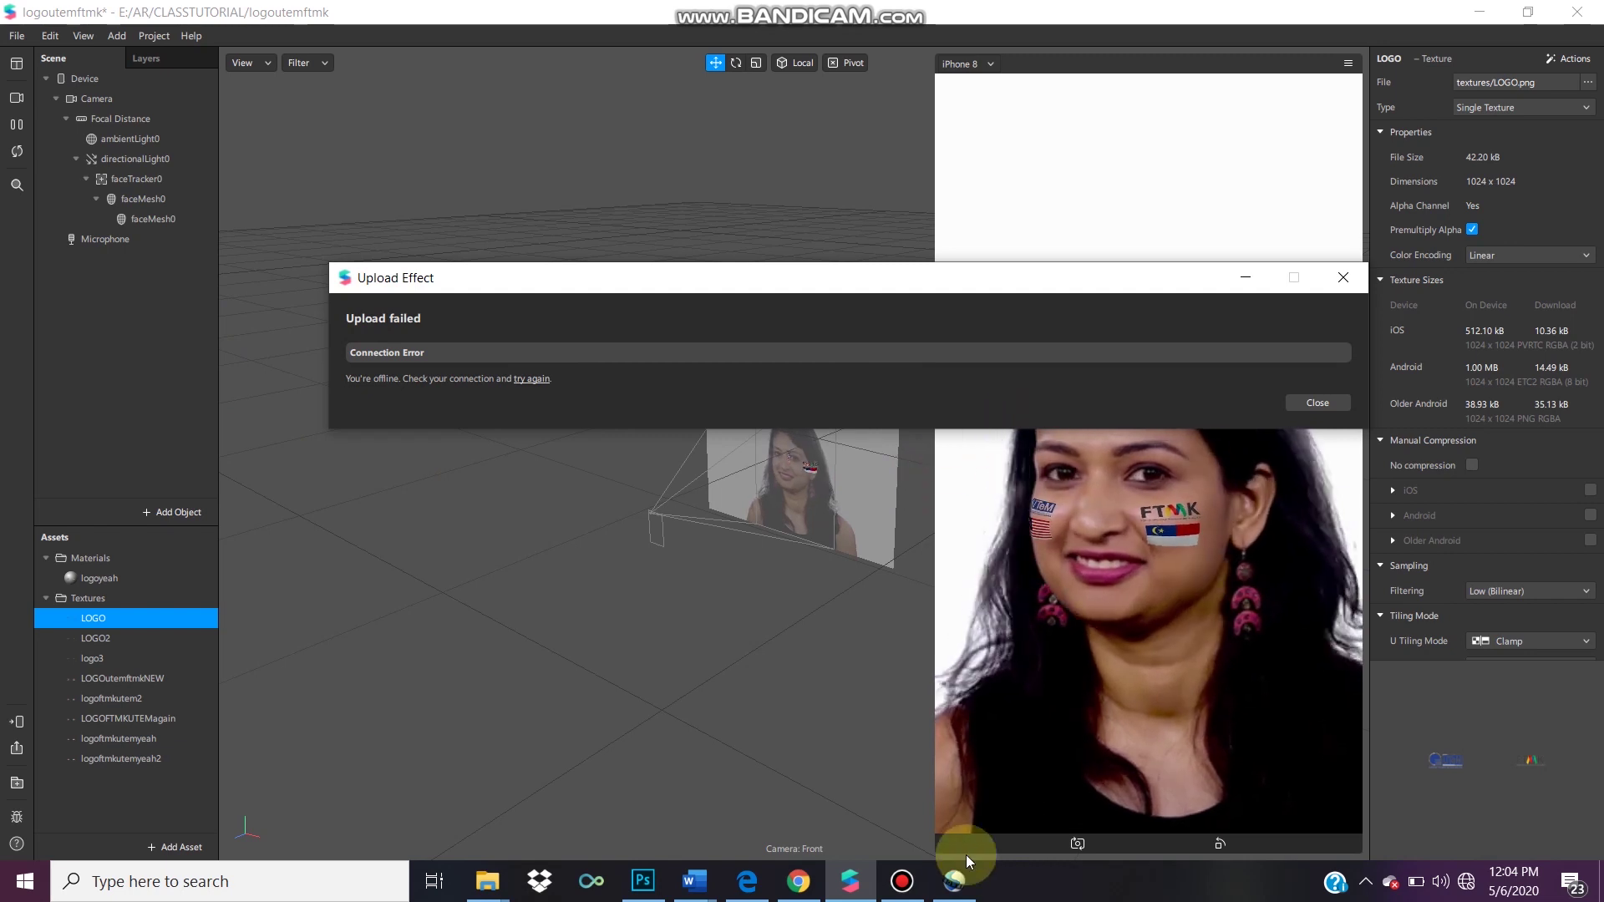
mouse_move(902, 890)
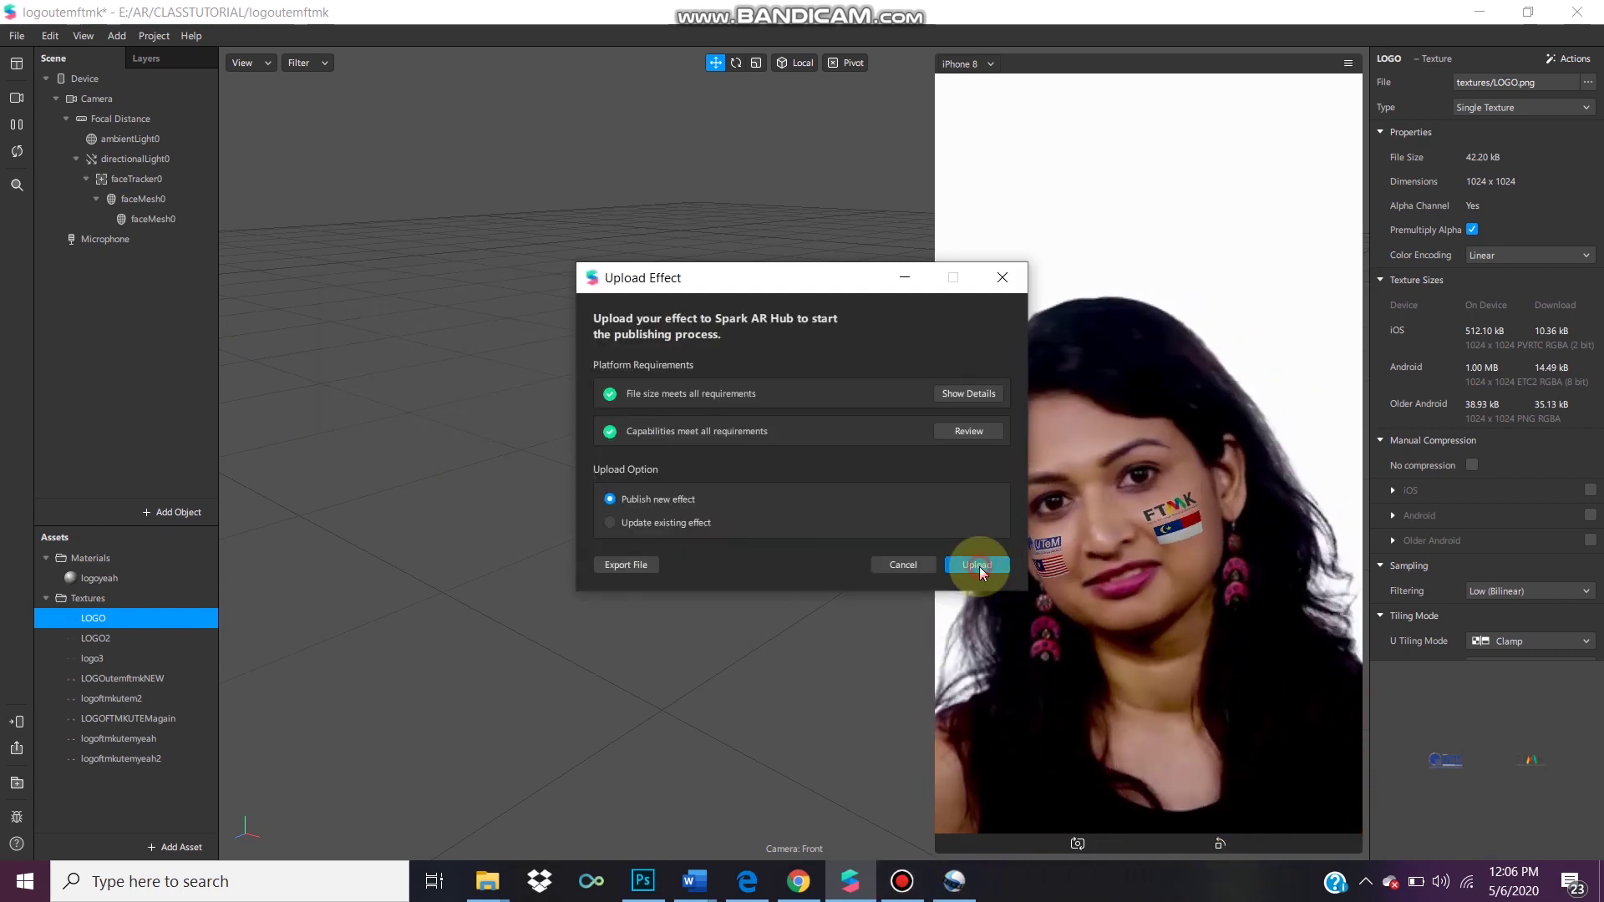
left_click(983, 564)
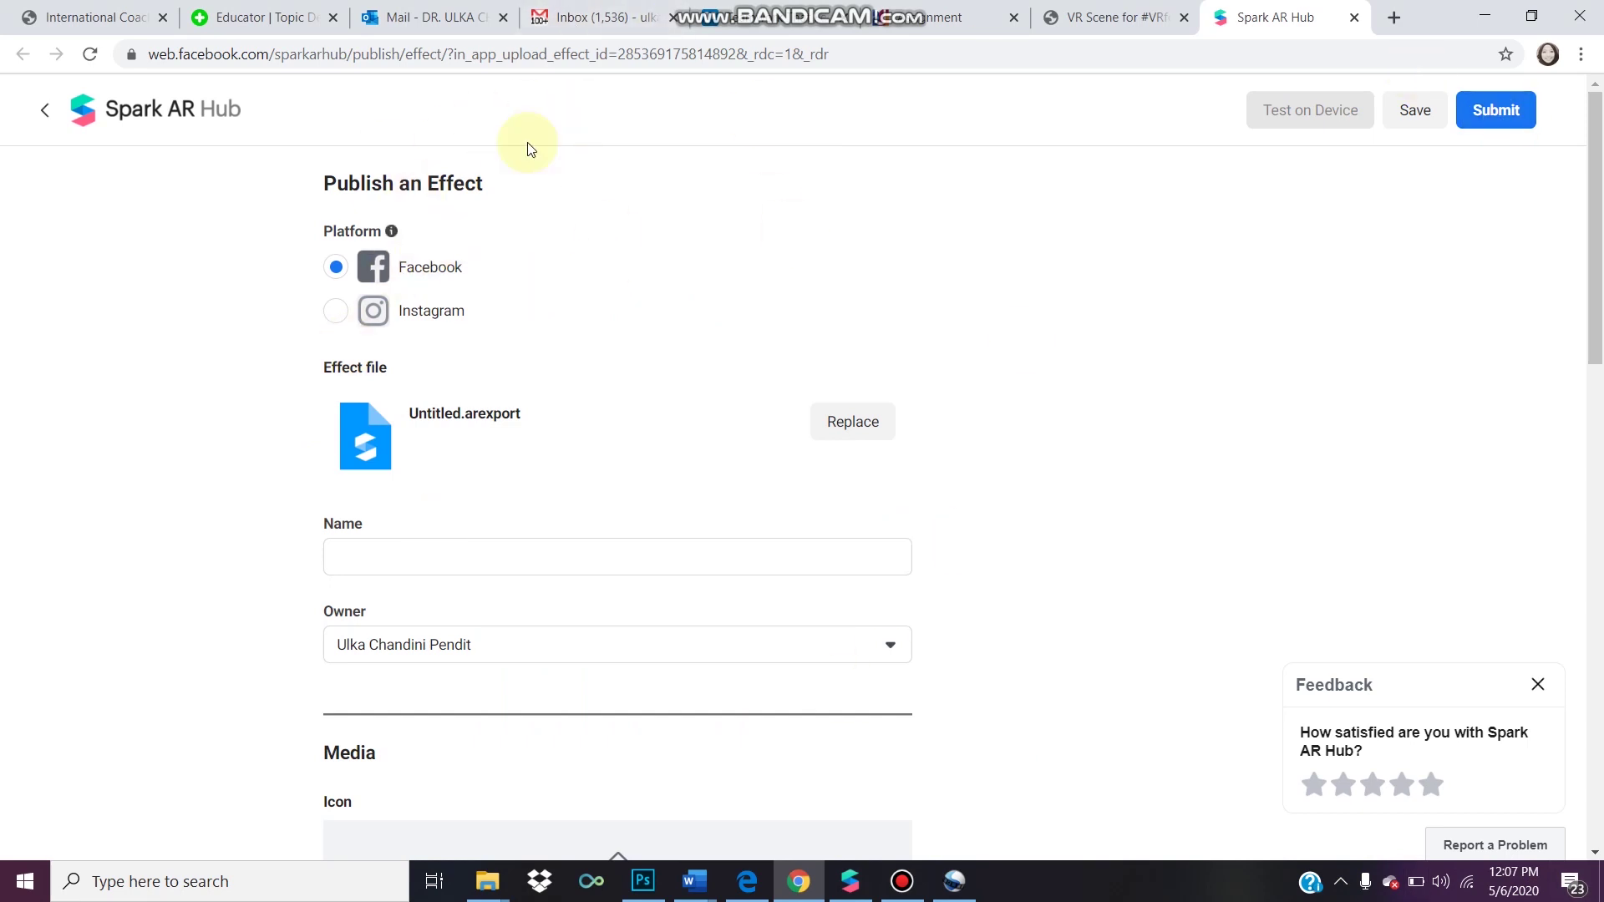
Choose Instagram as the platform and edit the effect name to read 'UTeM & FT'
left_click_drag(154, 56, 768, 53)
left_click(627, 302)
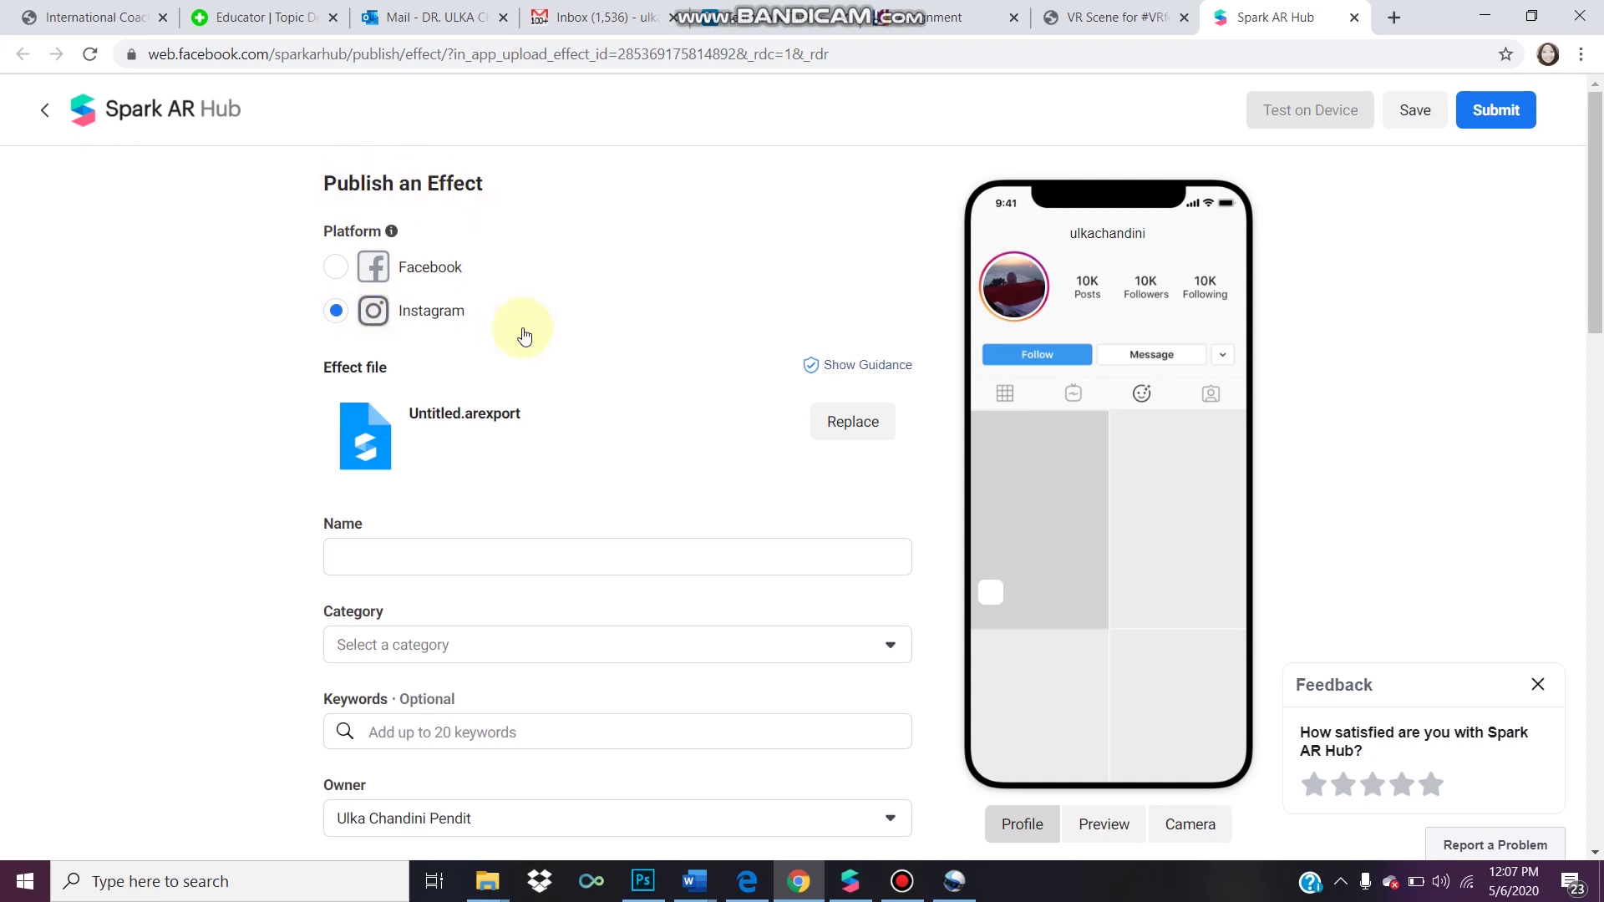
left_click(497, 566)
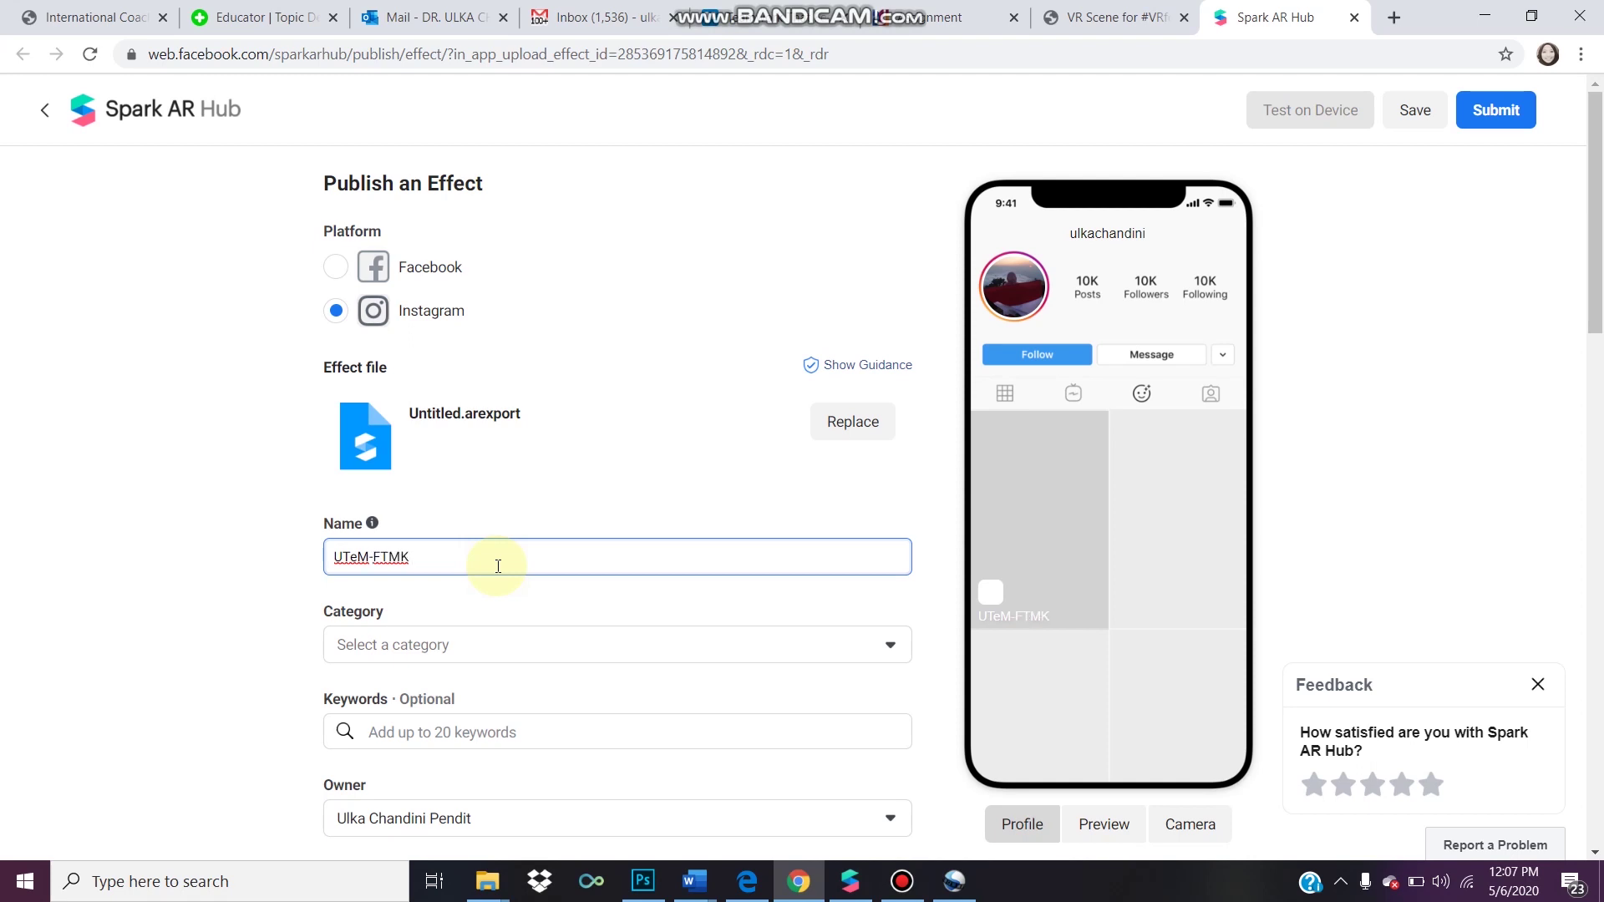
key("BackSpace")
key("BackSpace")
key("BackSpace")
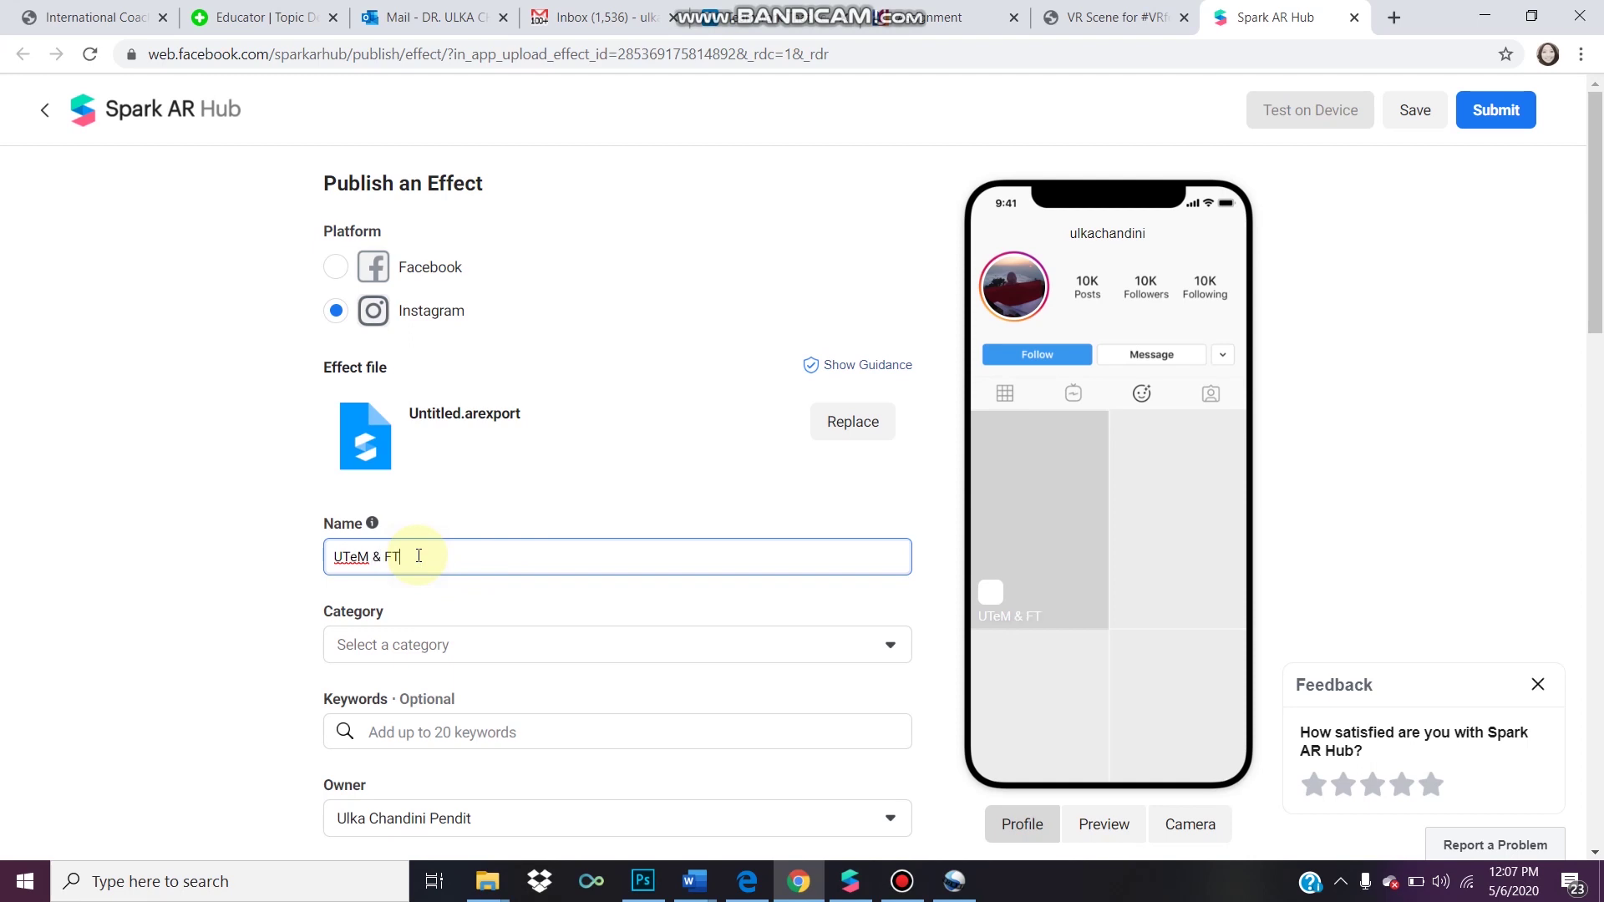
Set the effect's category to Selfies
left_click(537, 654)
left_click(537, 650)
left_click(537, 650)
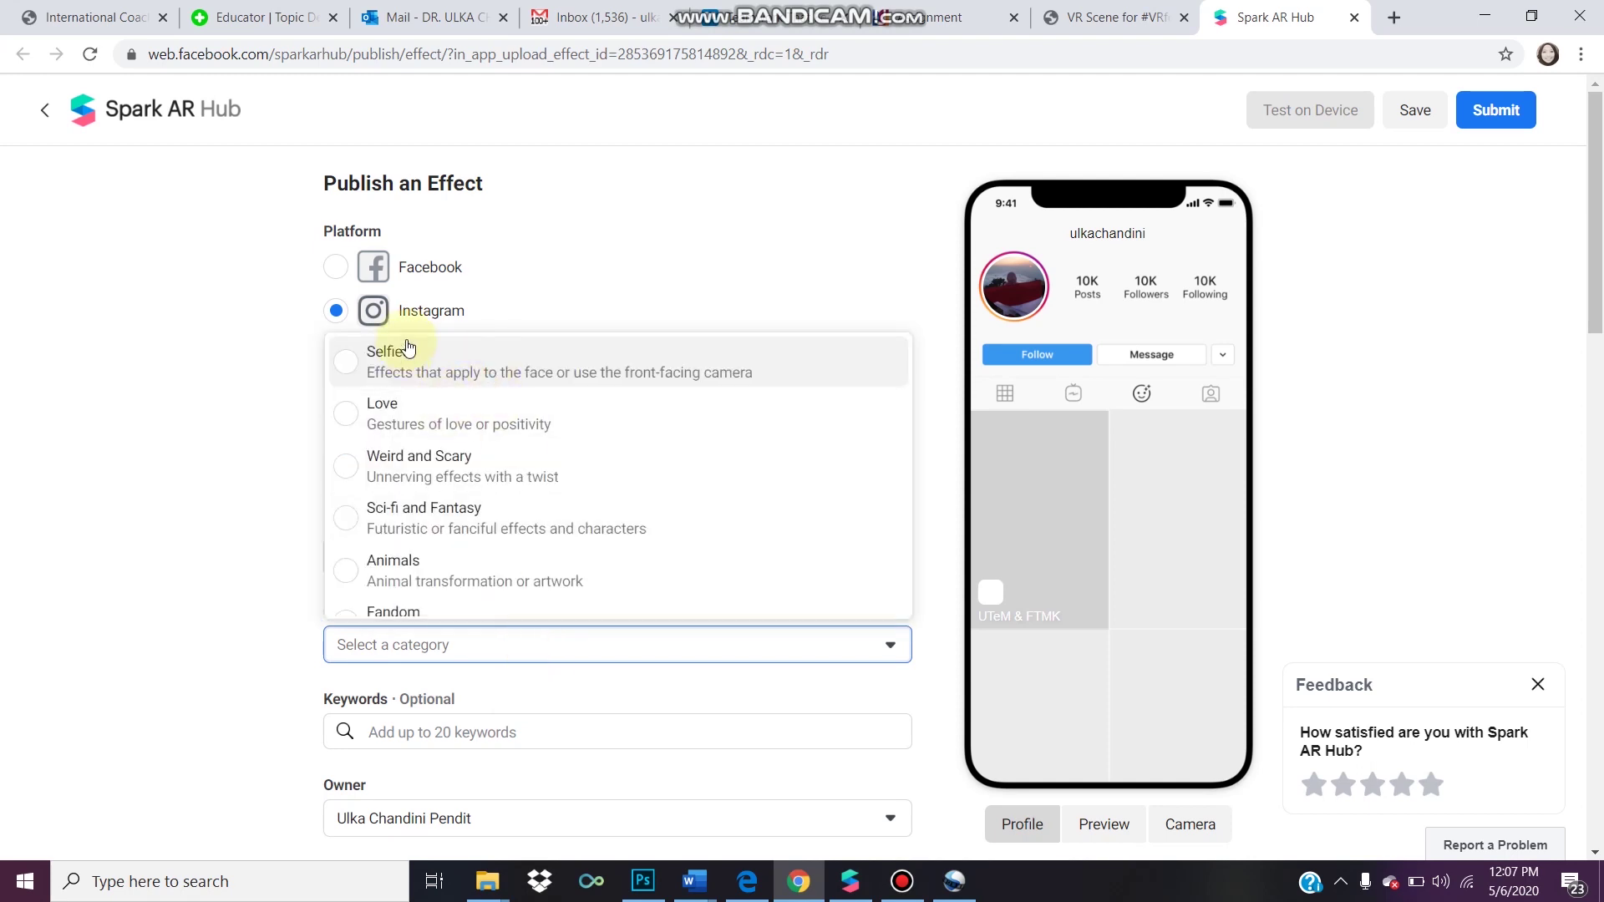
left_click(402, 361)
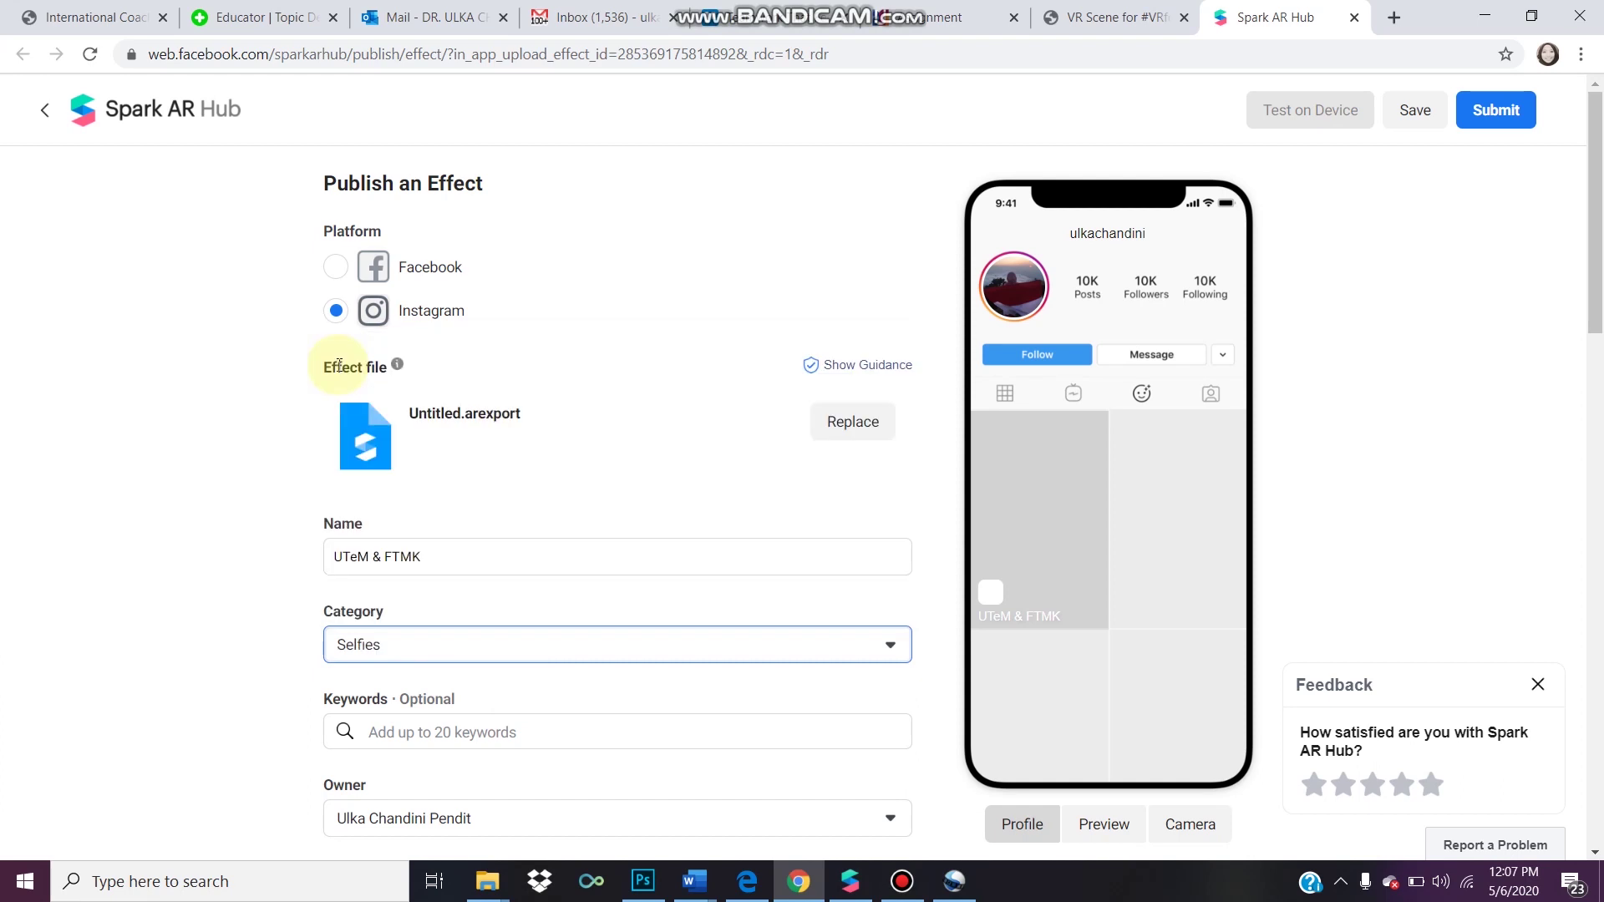
left_click(518, 659)
scroll(516, 499, "down", 5)
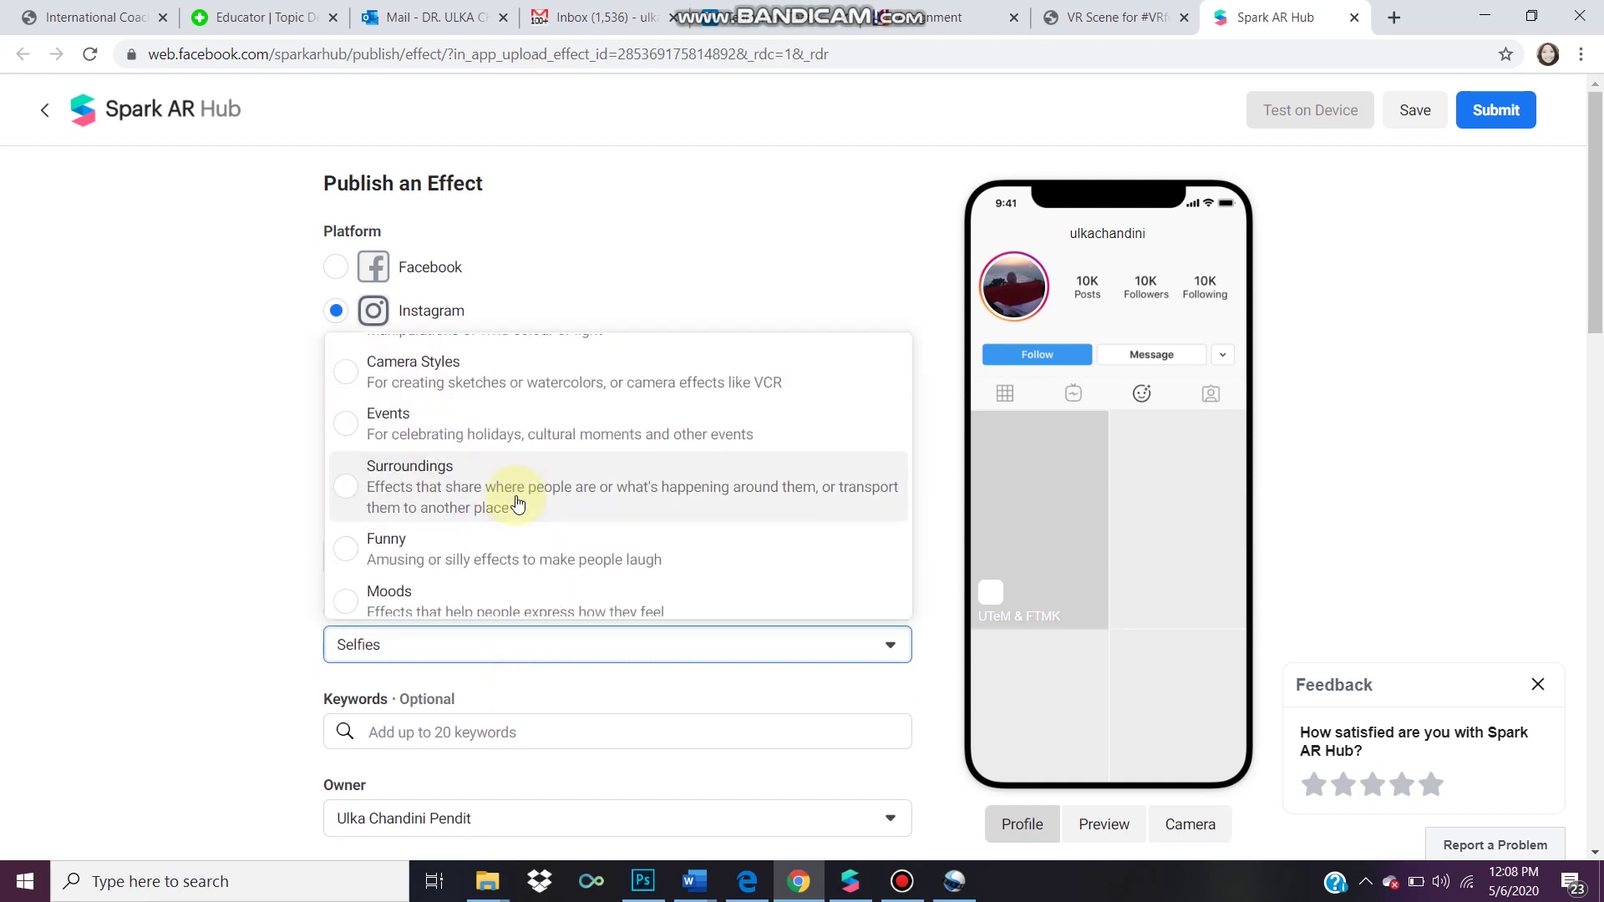
scroll(518, 503, "up", 5)
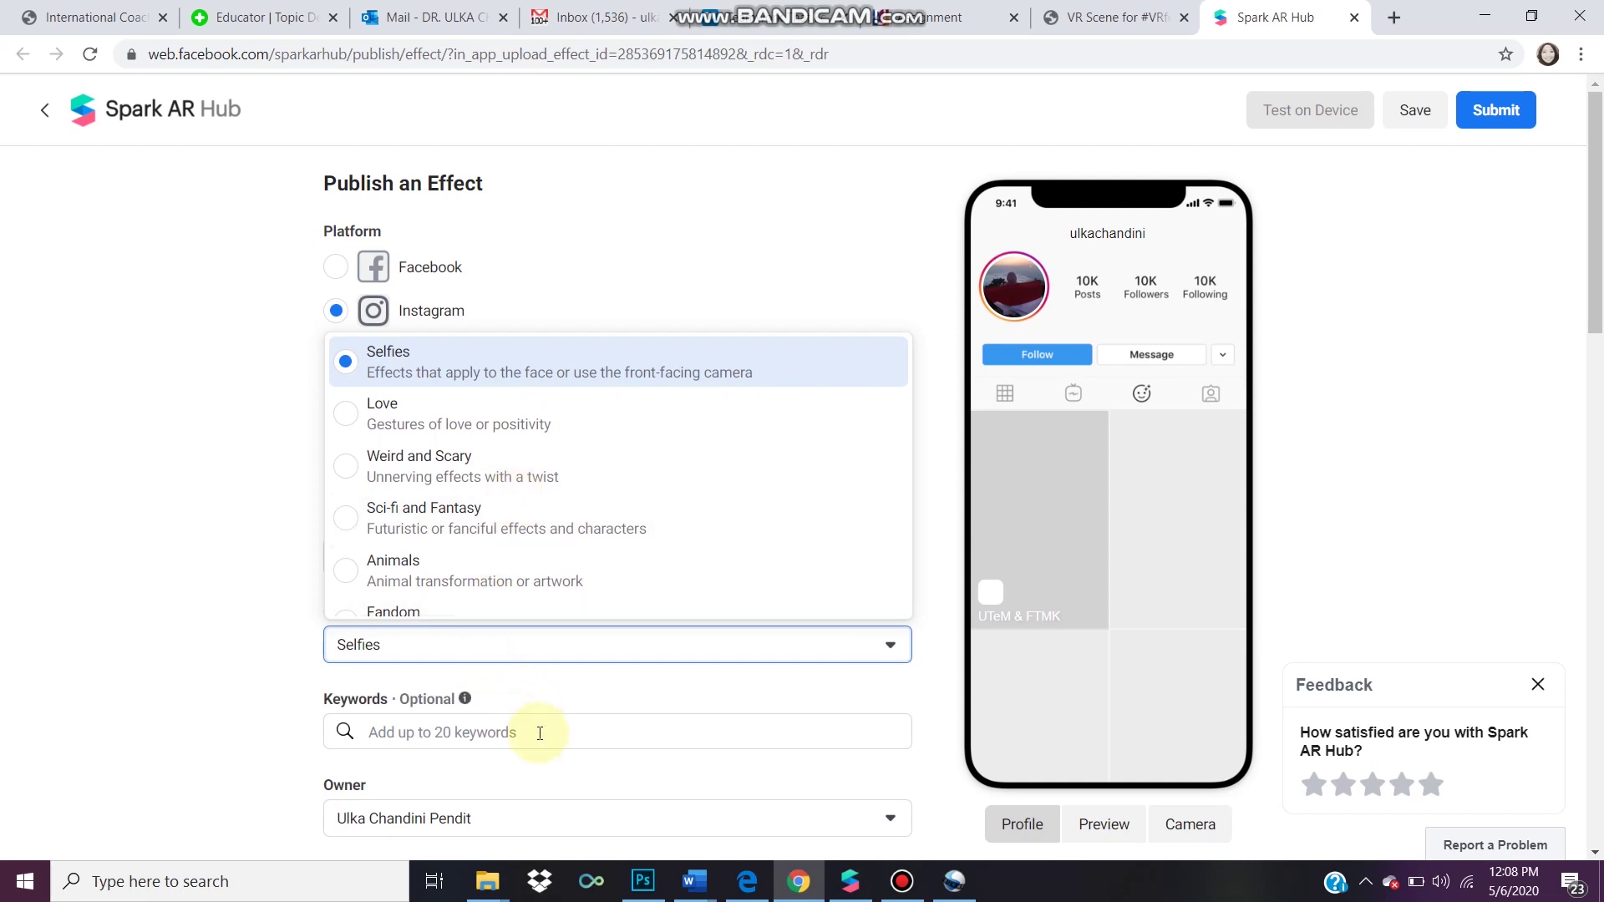
left_click(539, 734)
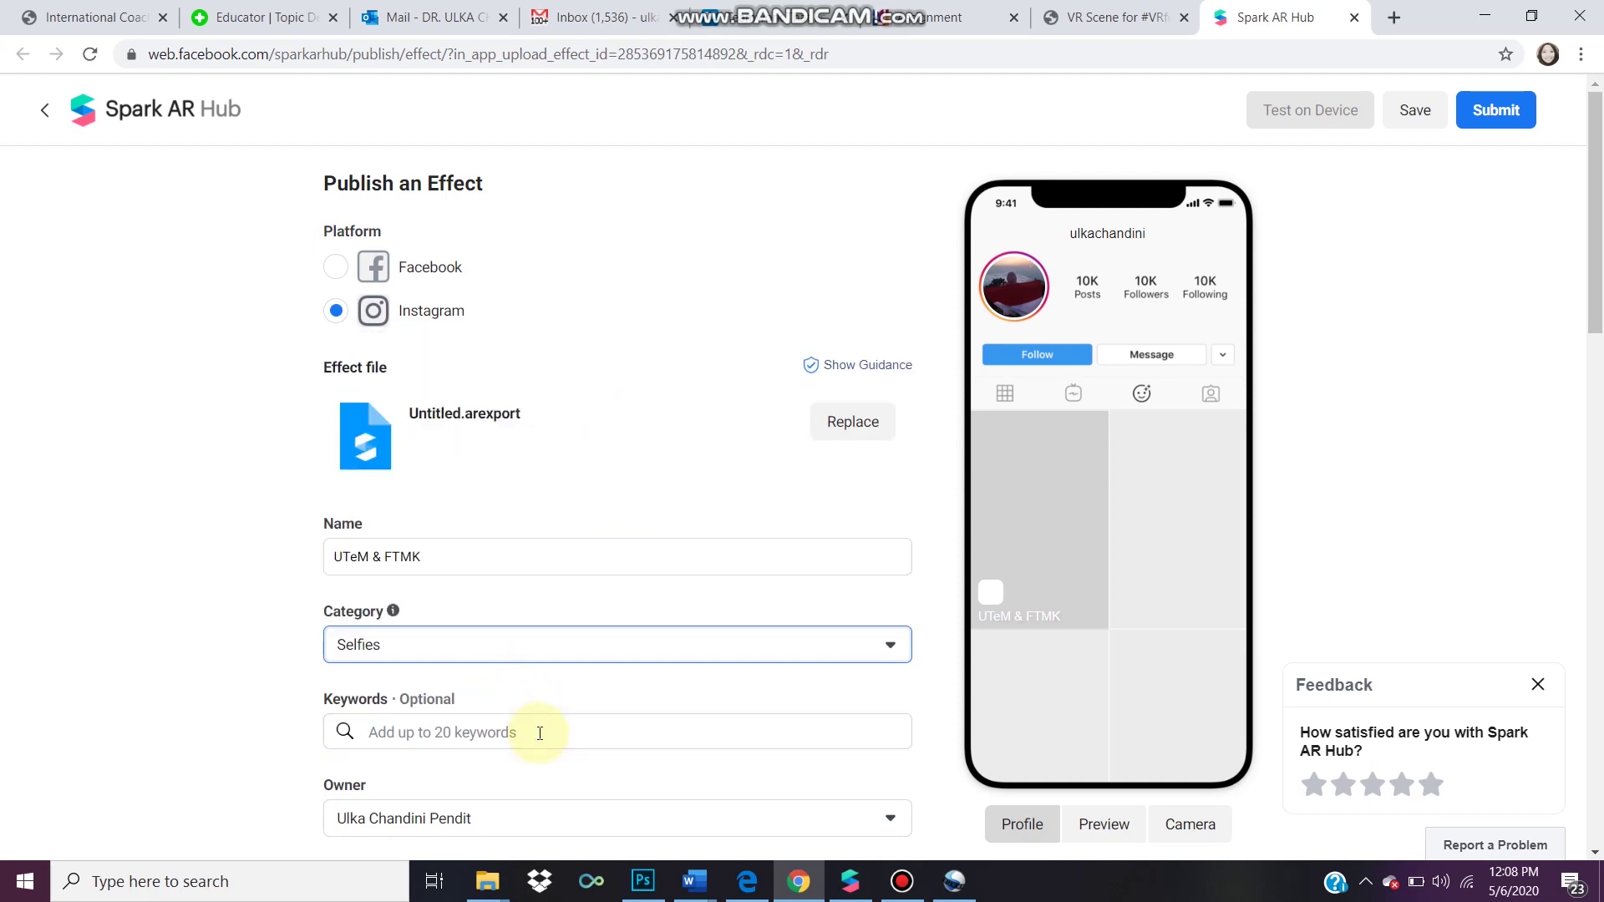
Add utem and ftmk as keywords
left_click(539, 734)
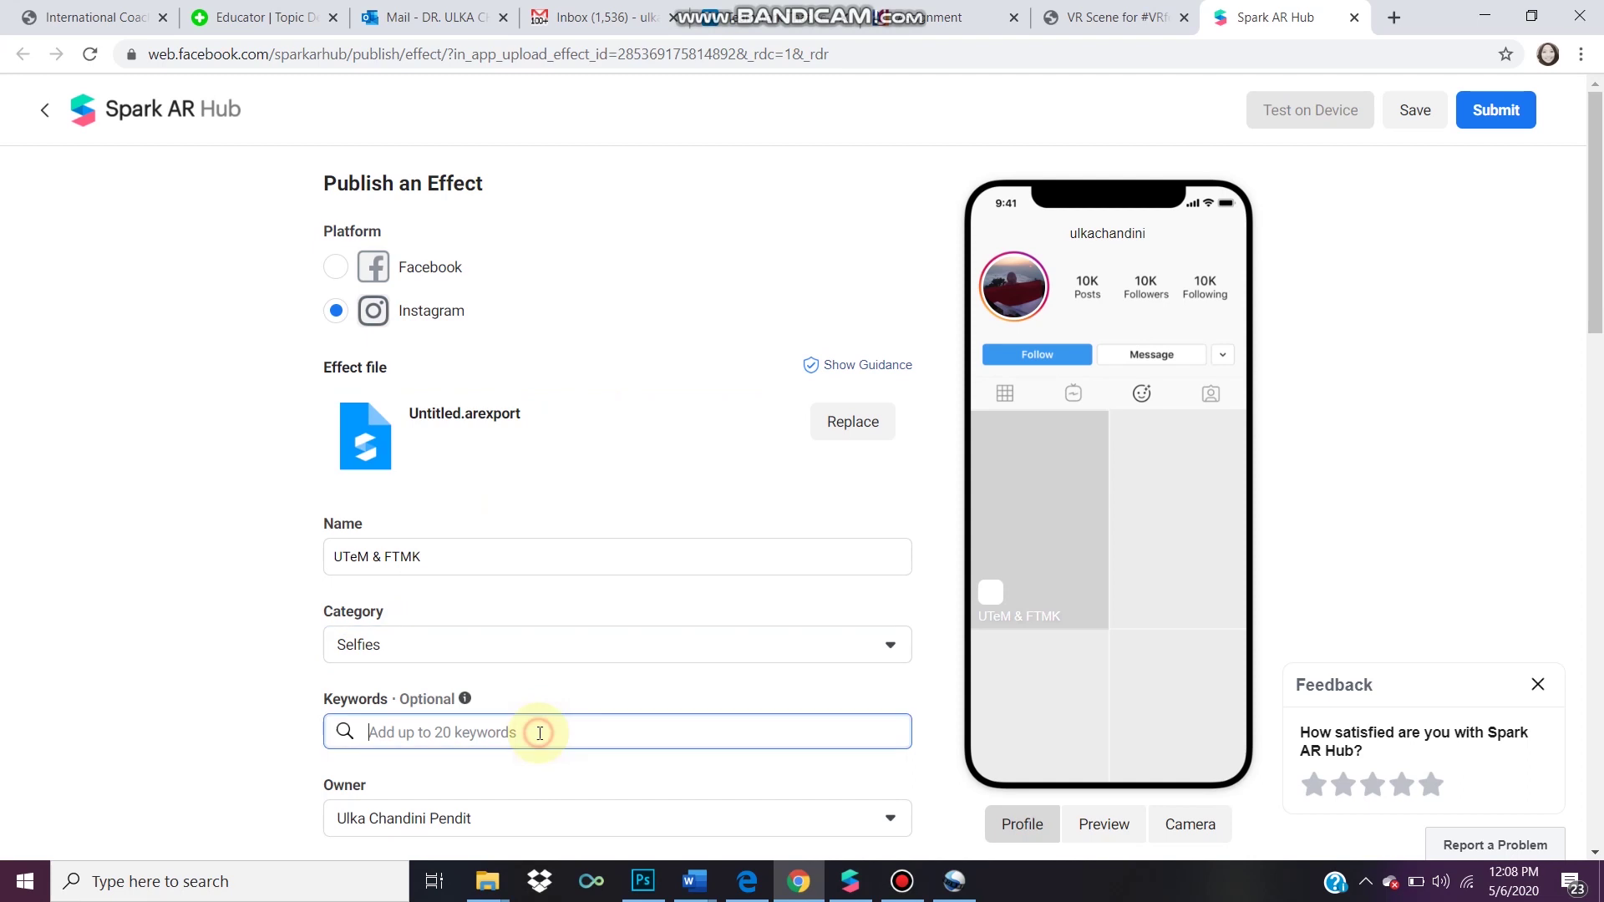
type("utem")
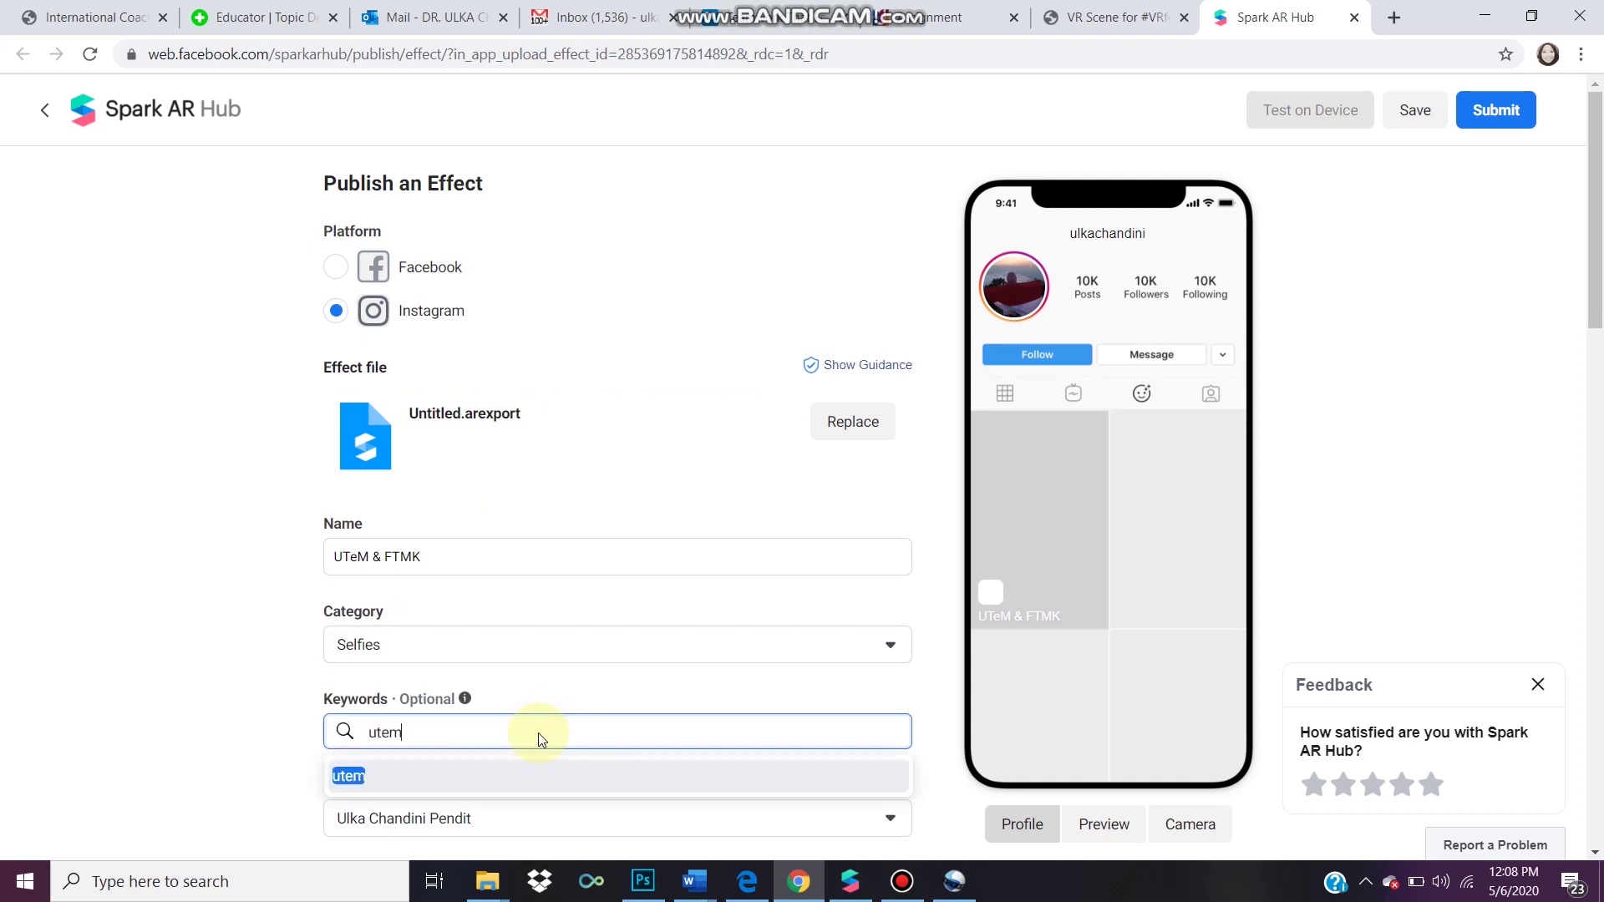
key("Return")
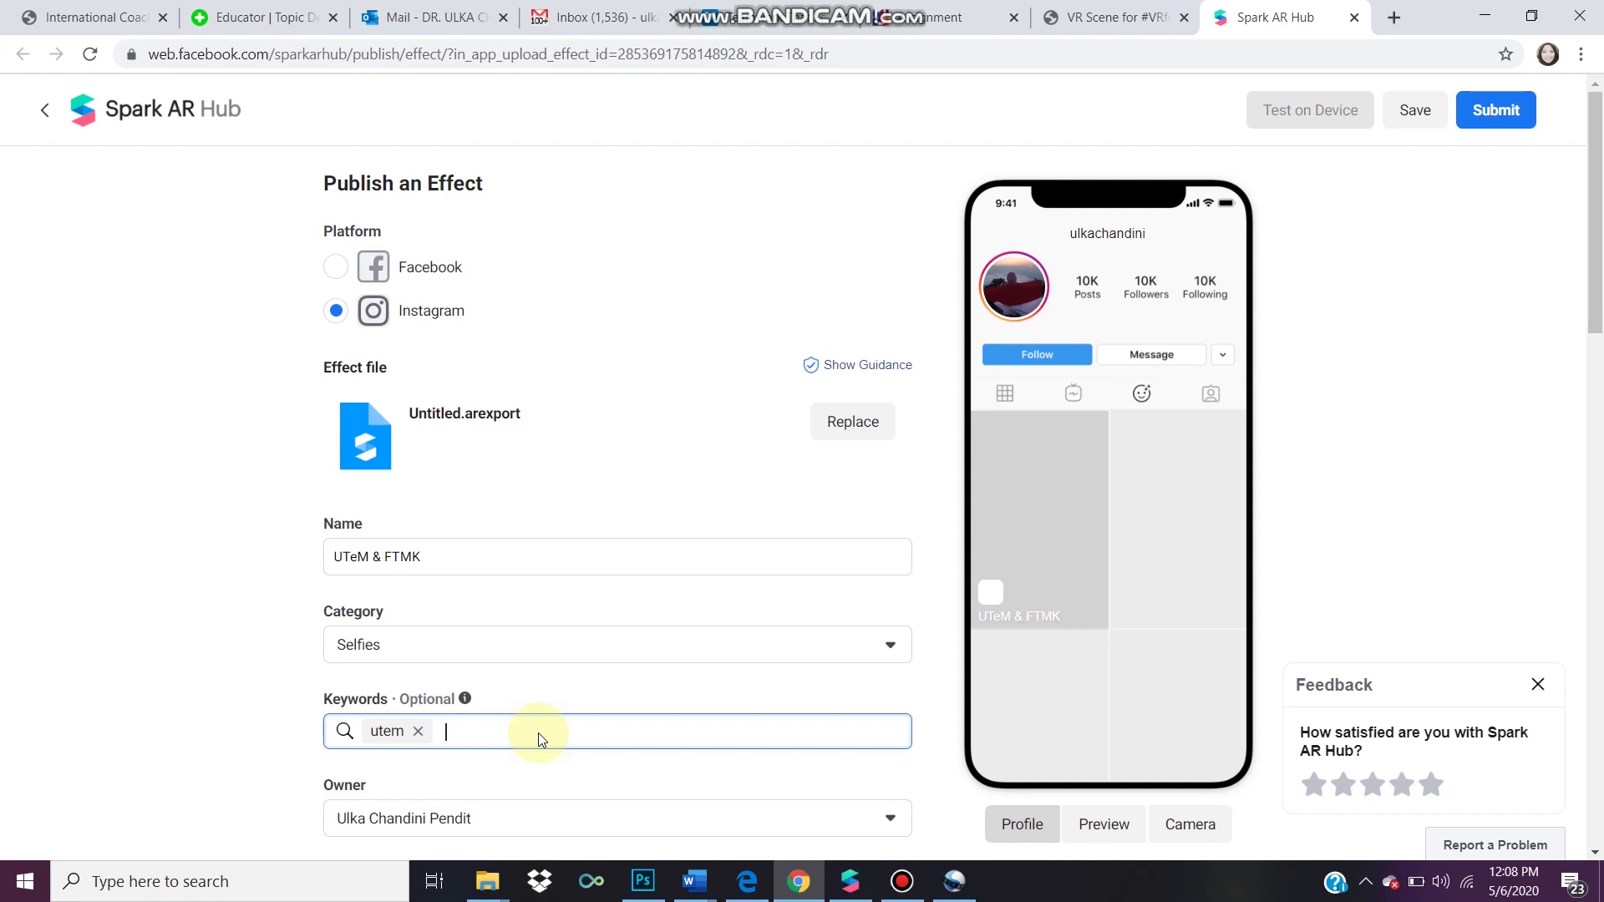
type("ftmk")
key("Return")
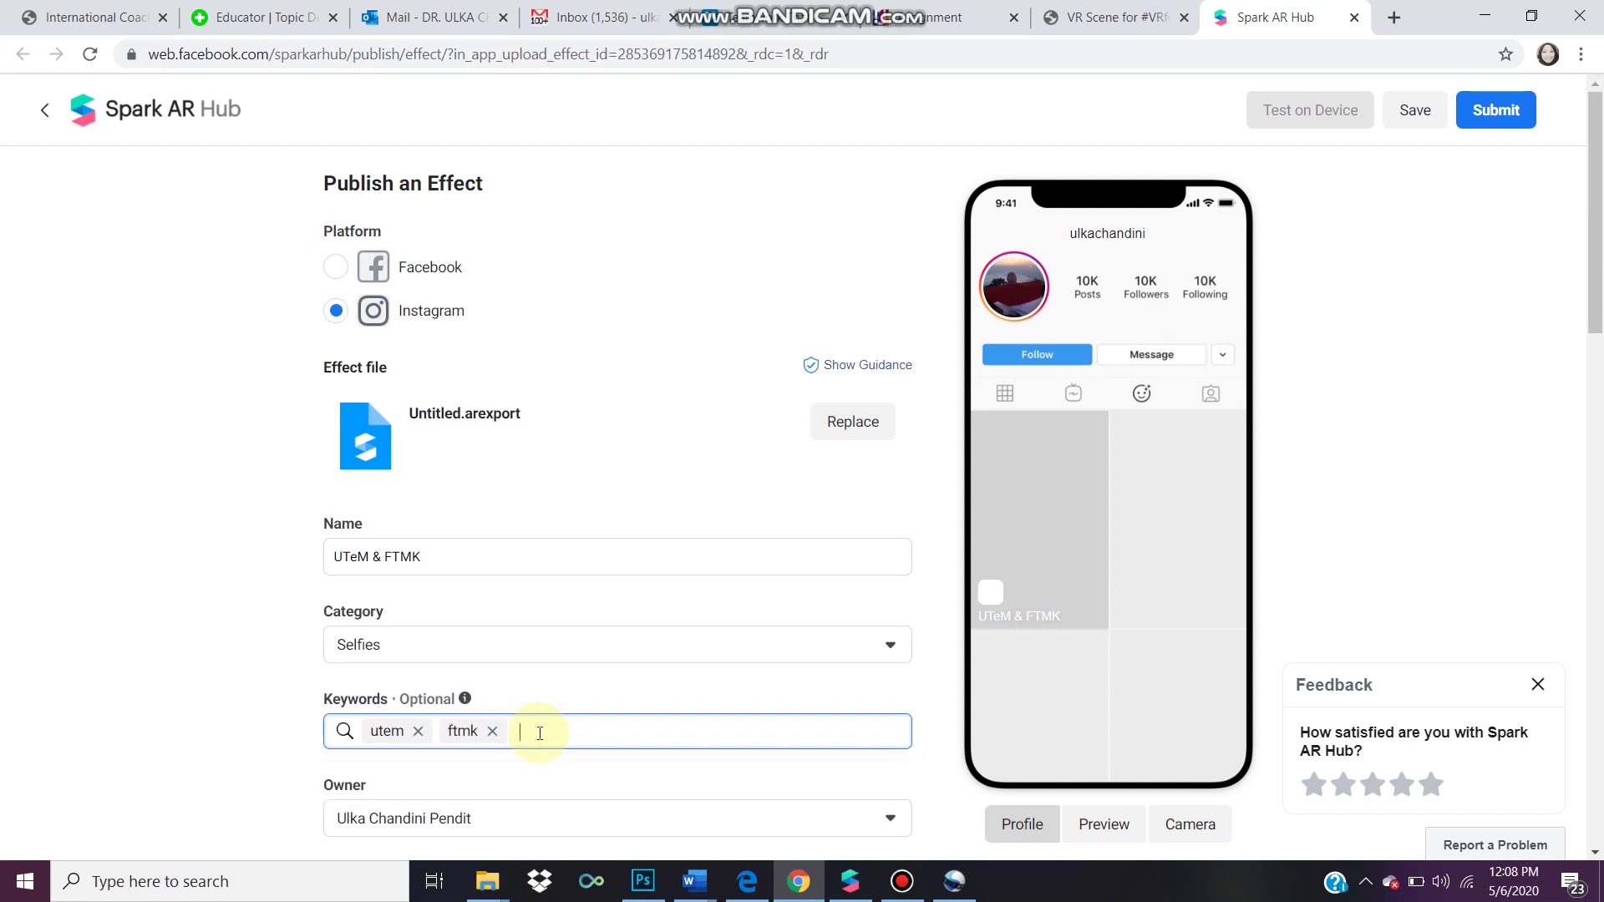
Add university (replacing a misspelt entry), school, malaysia and melaka as keywords
type("unviersity")
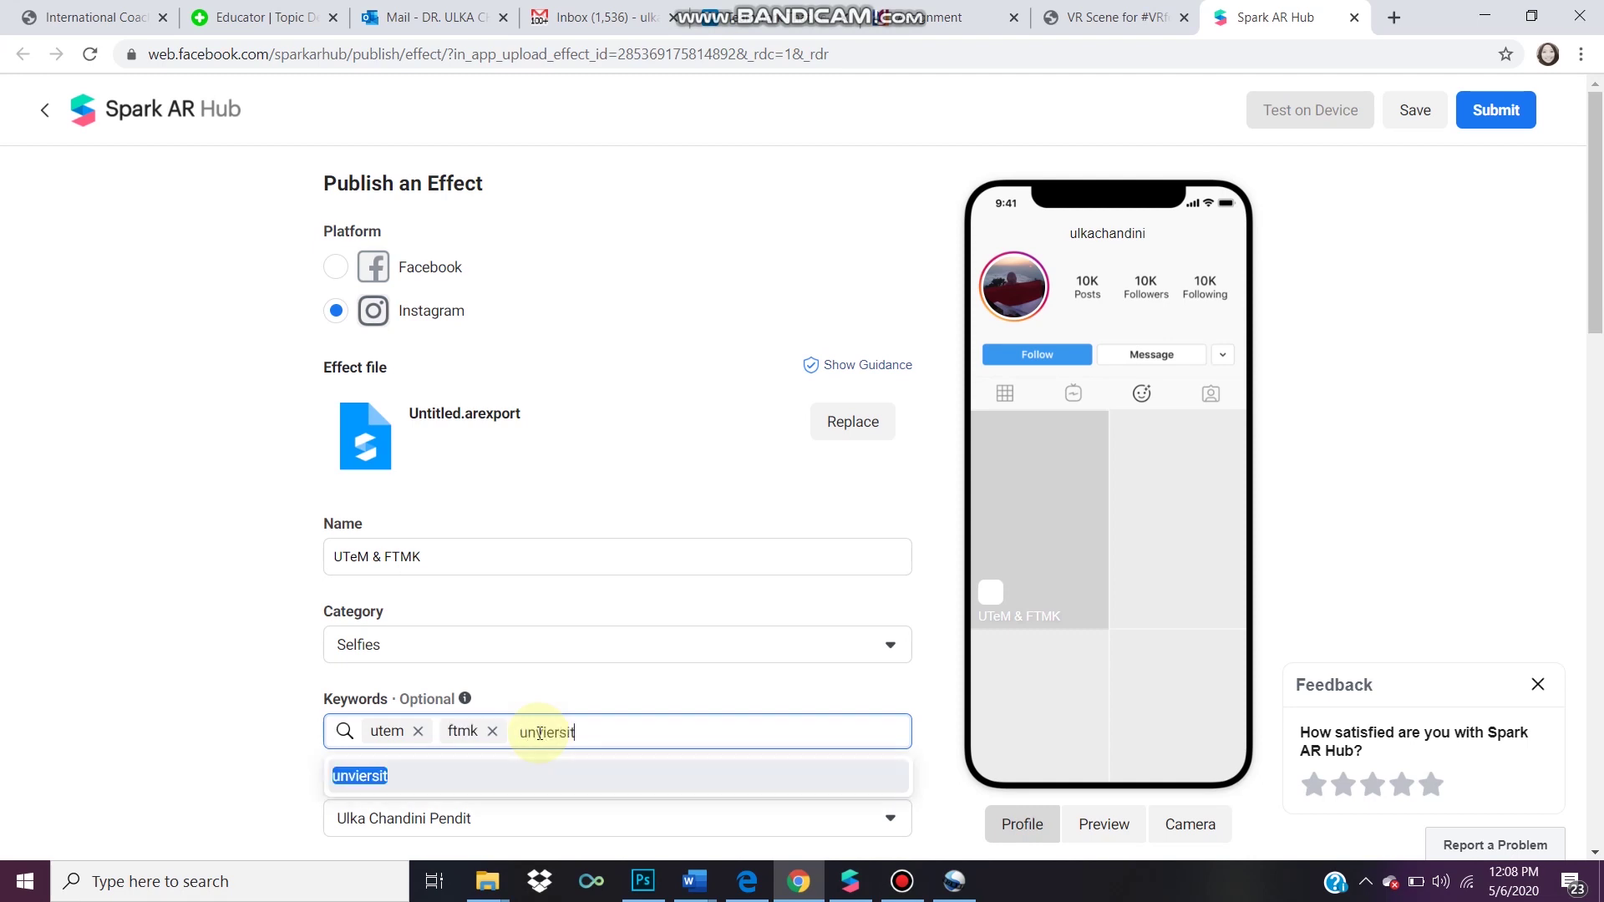
key("Return")
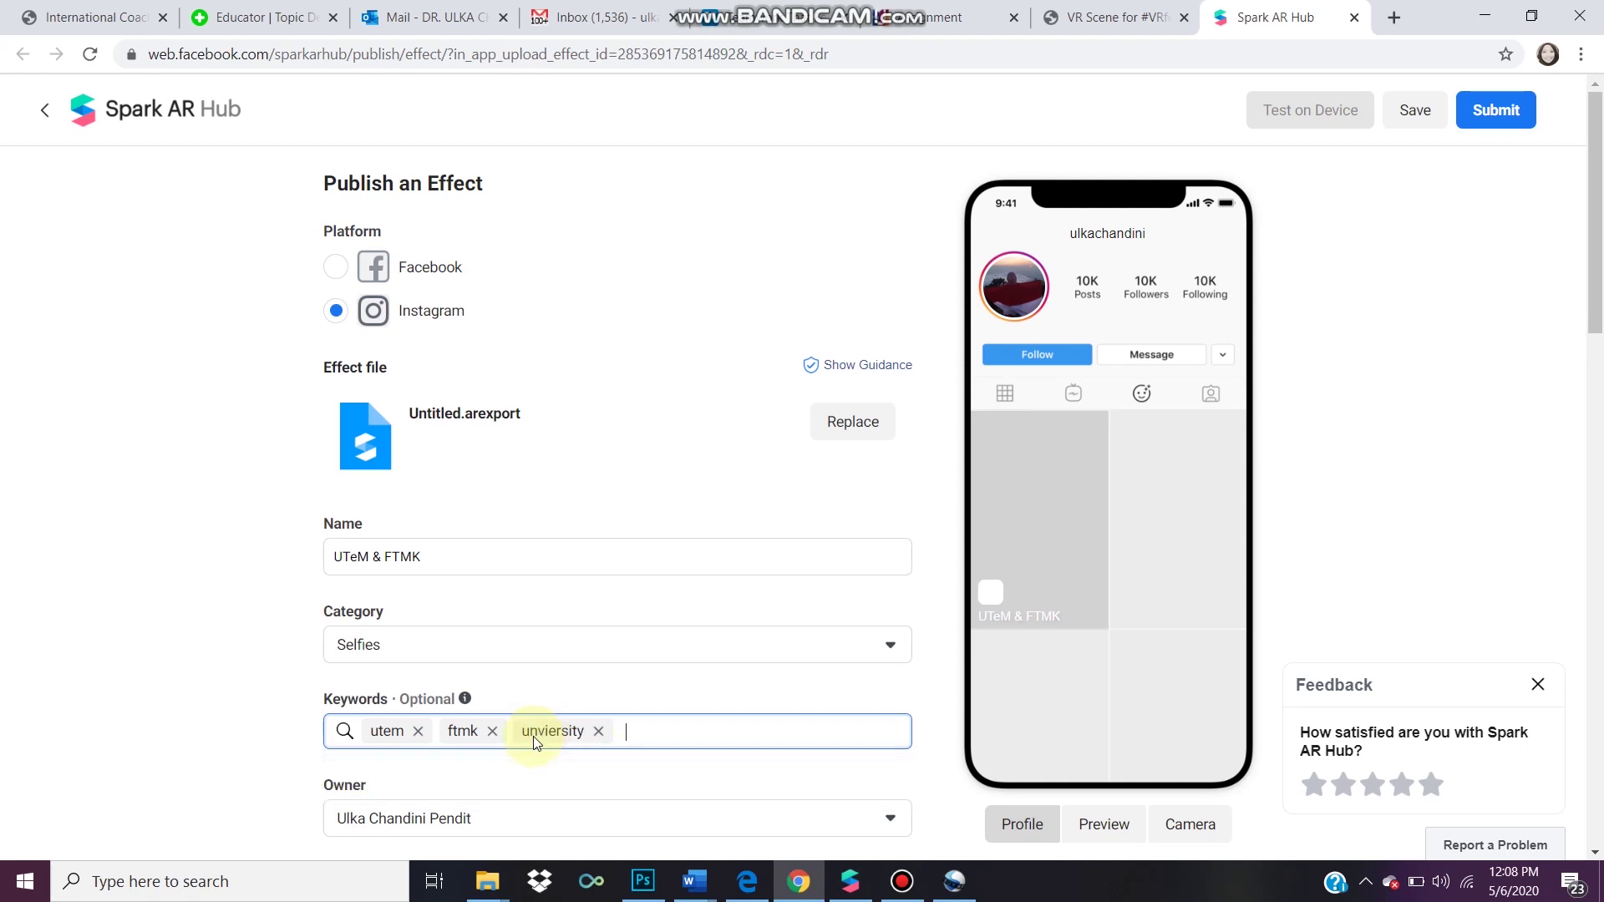
left_click(599, 731)
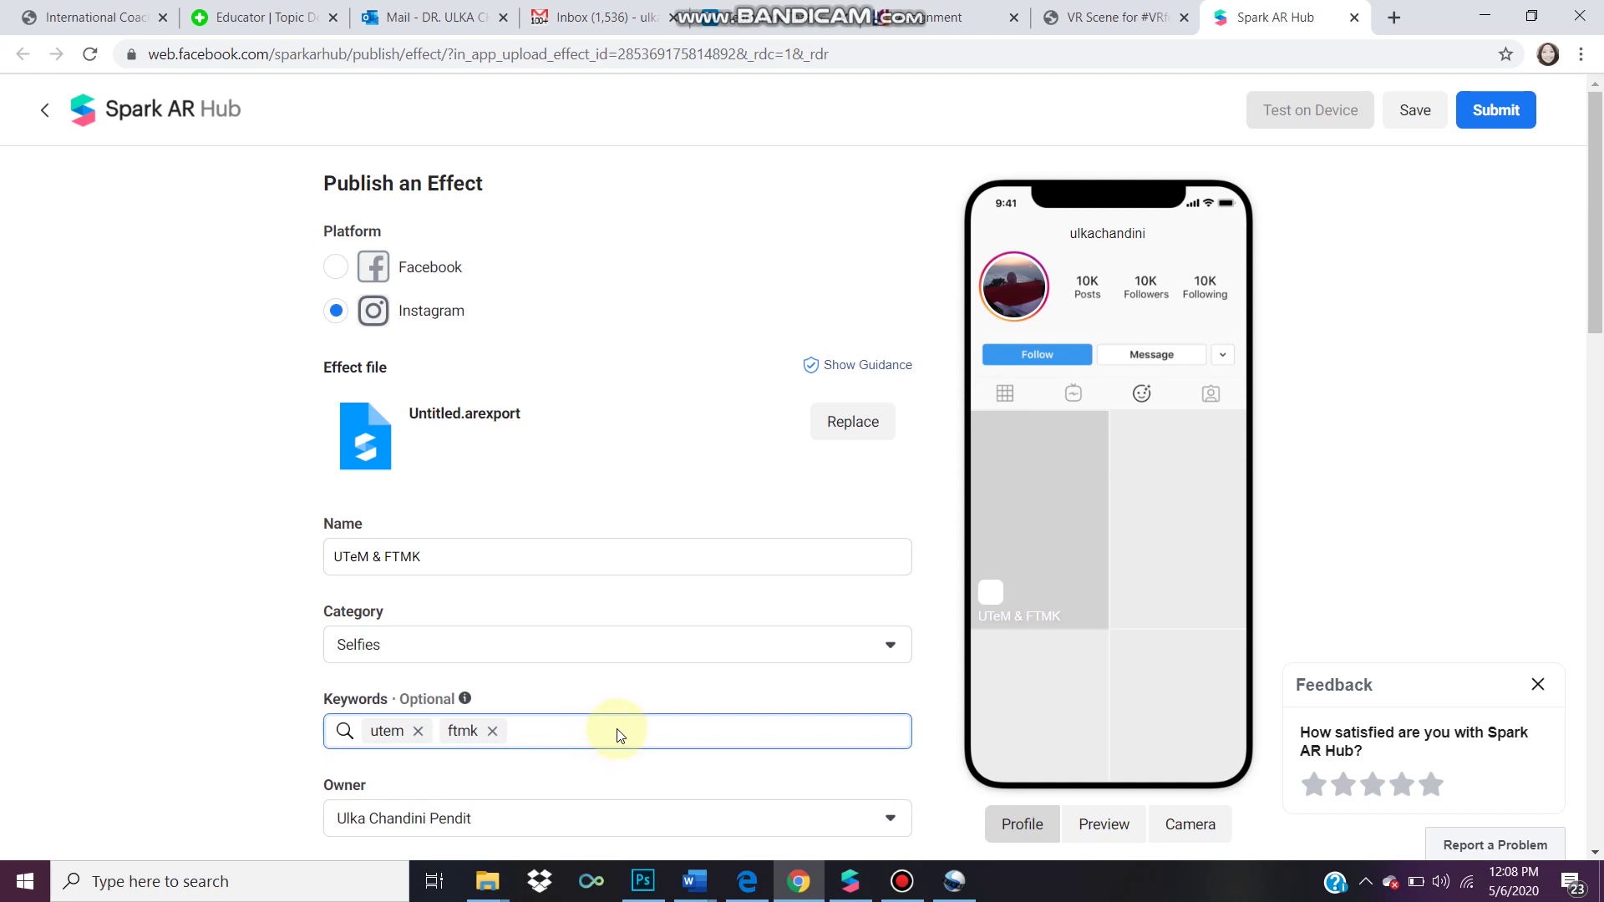
type("unioersity")
key("Return")
type("school")
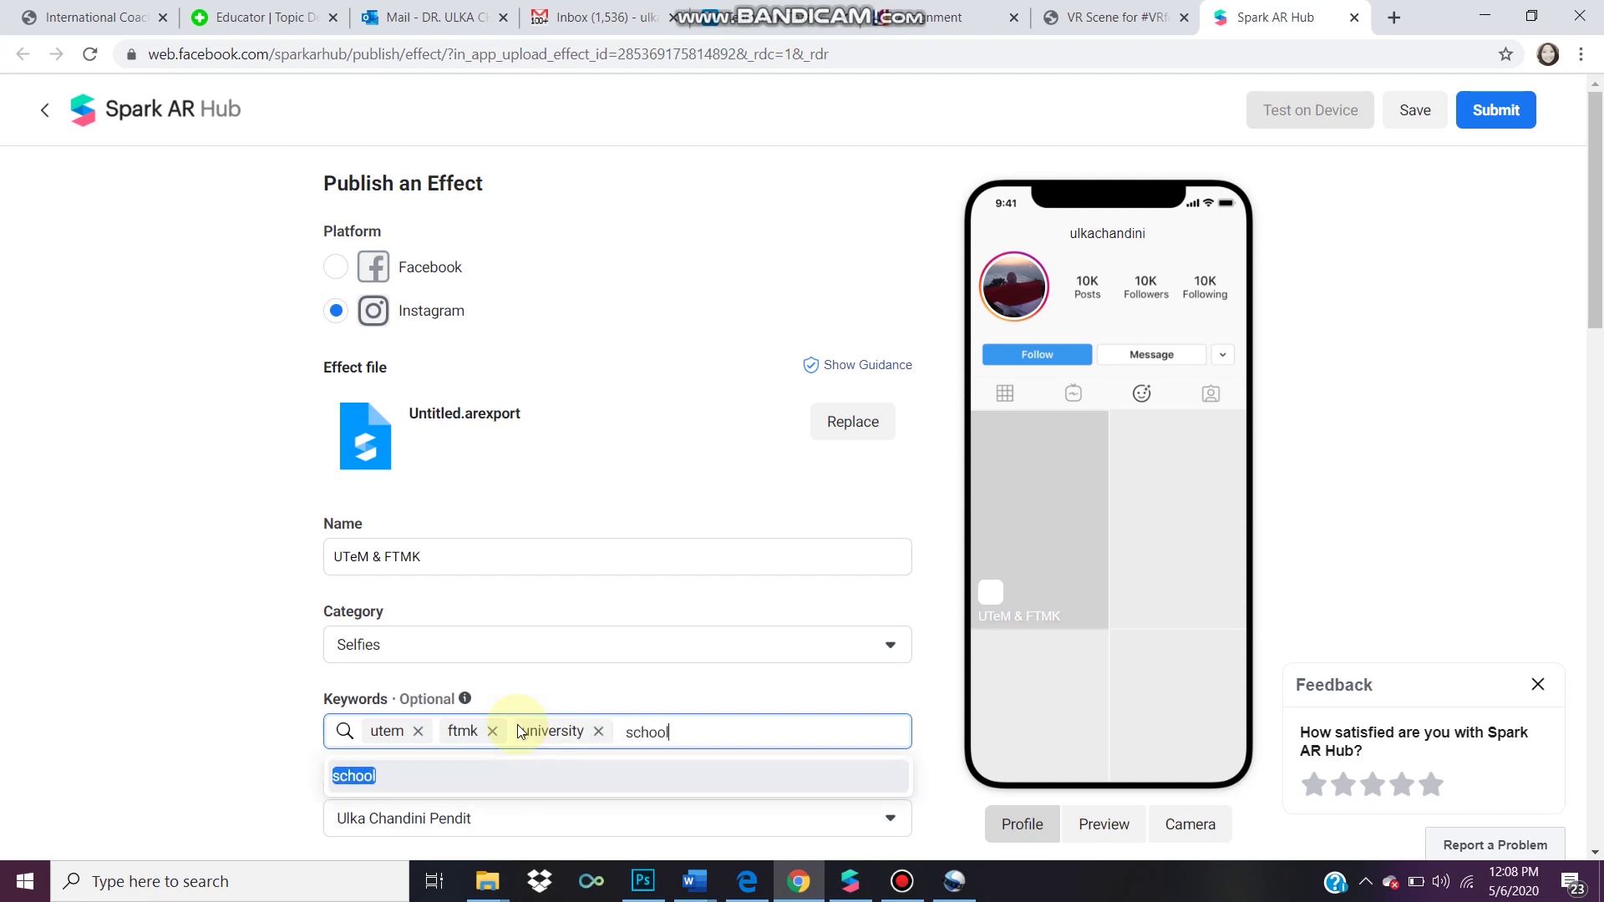
key("Return")
type("malaysia")
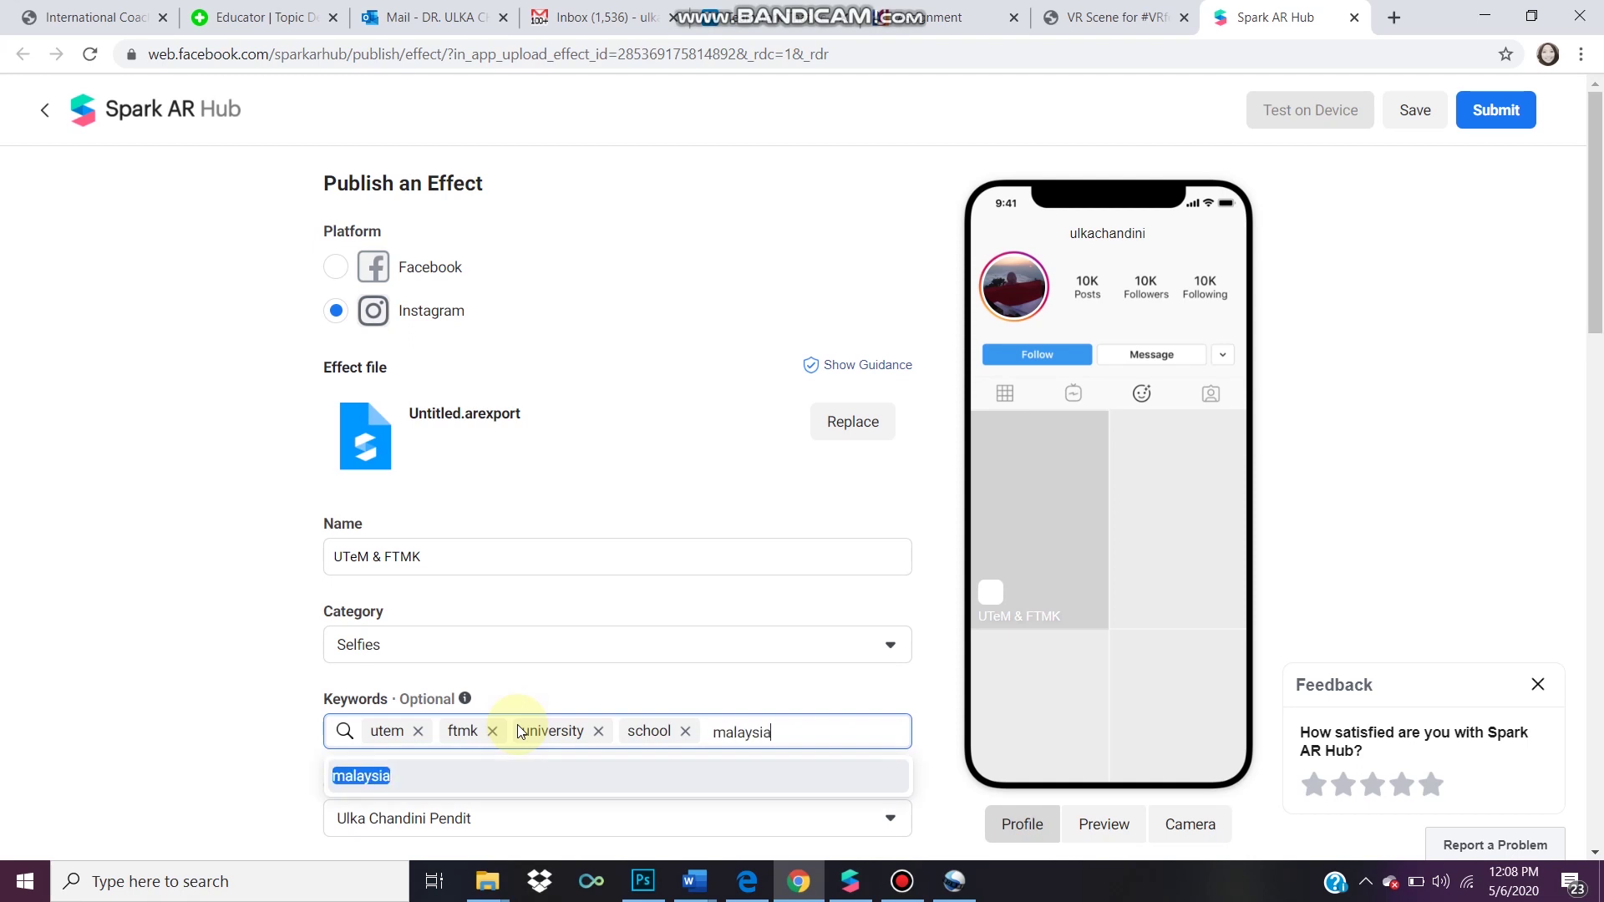
key("Return")
type("melaka")
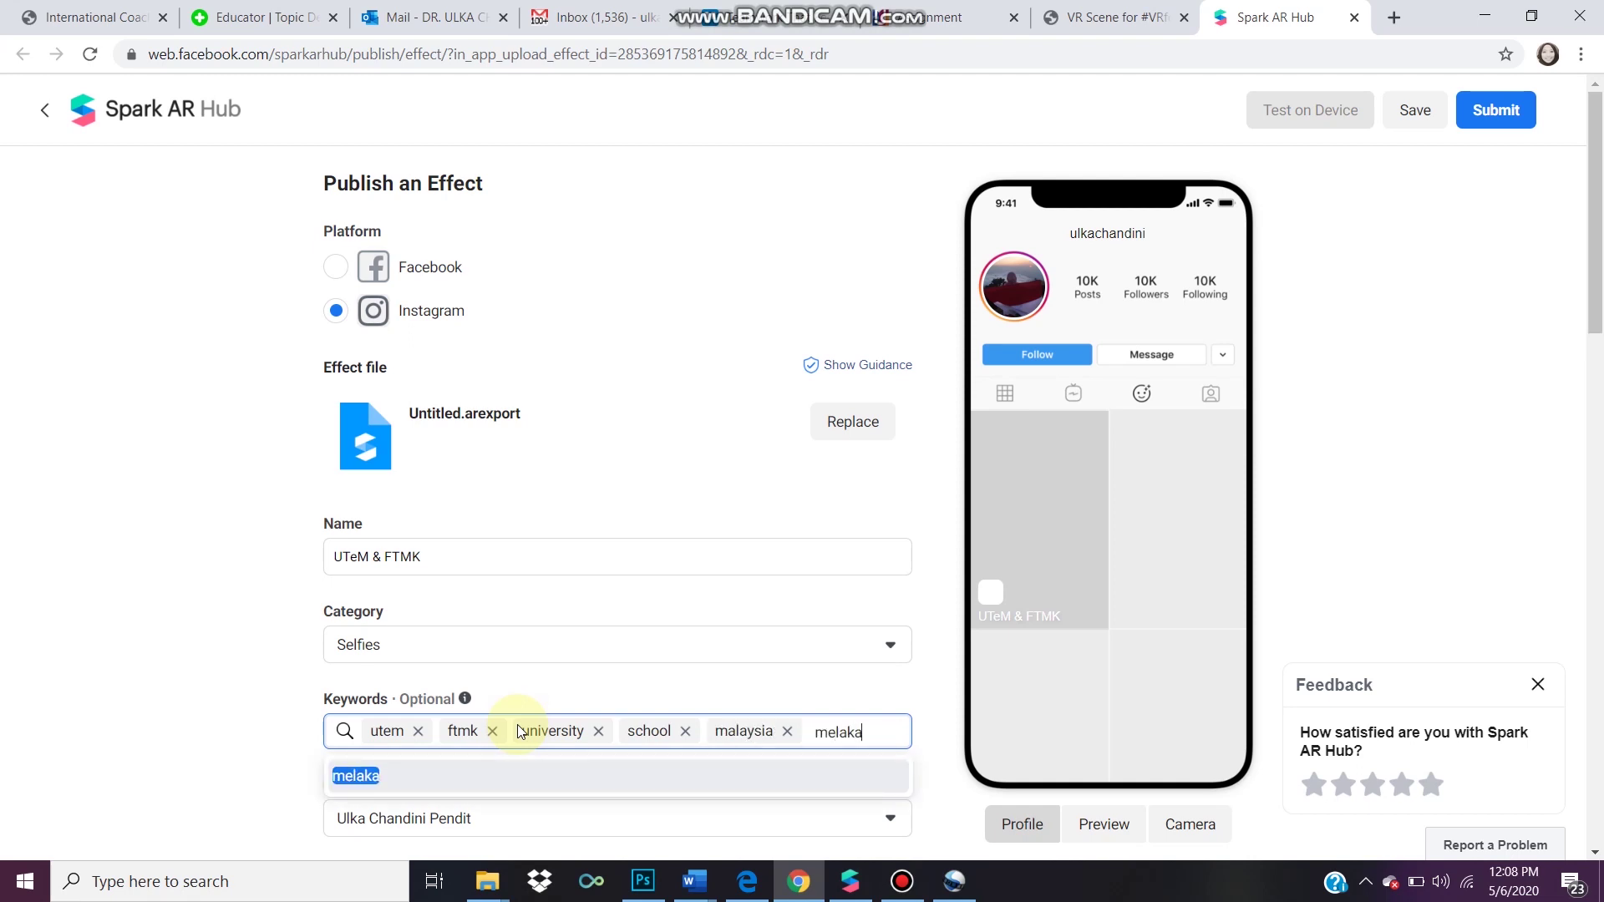
key("Return")
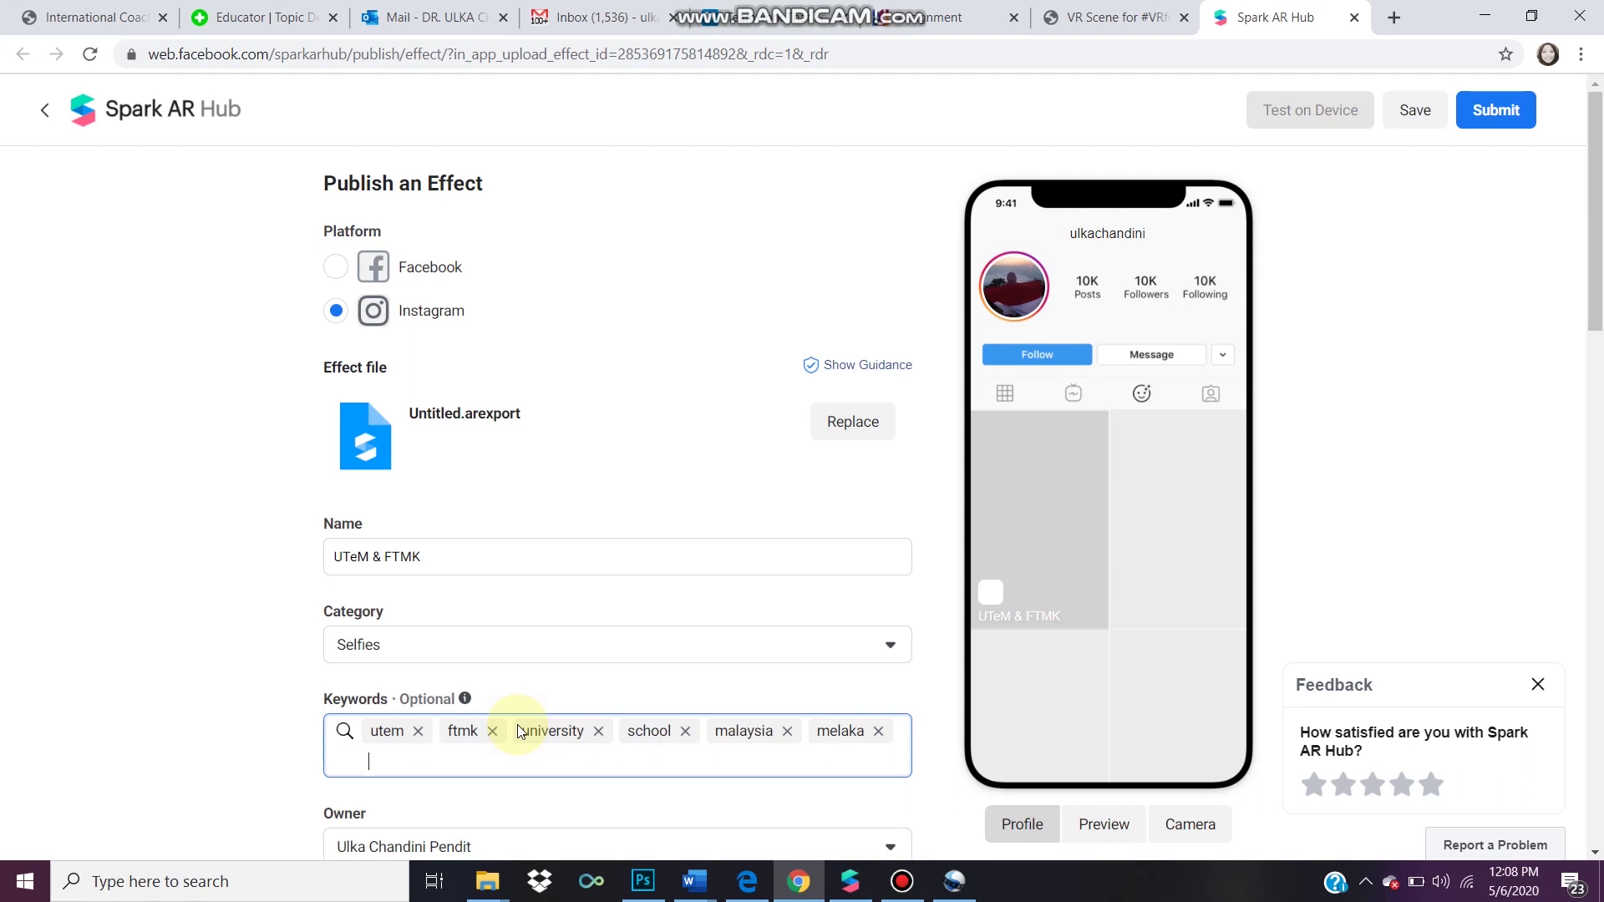
Keep the current Instagram account for the effect
scroll(518, 732, "down", 6)
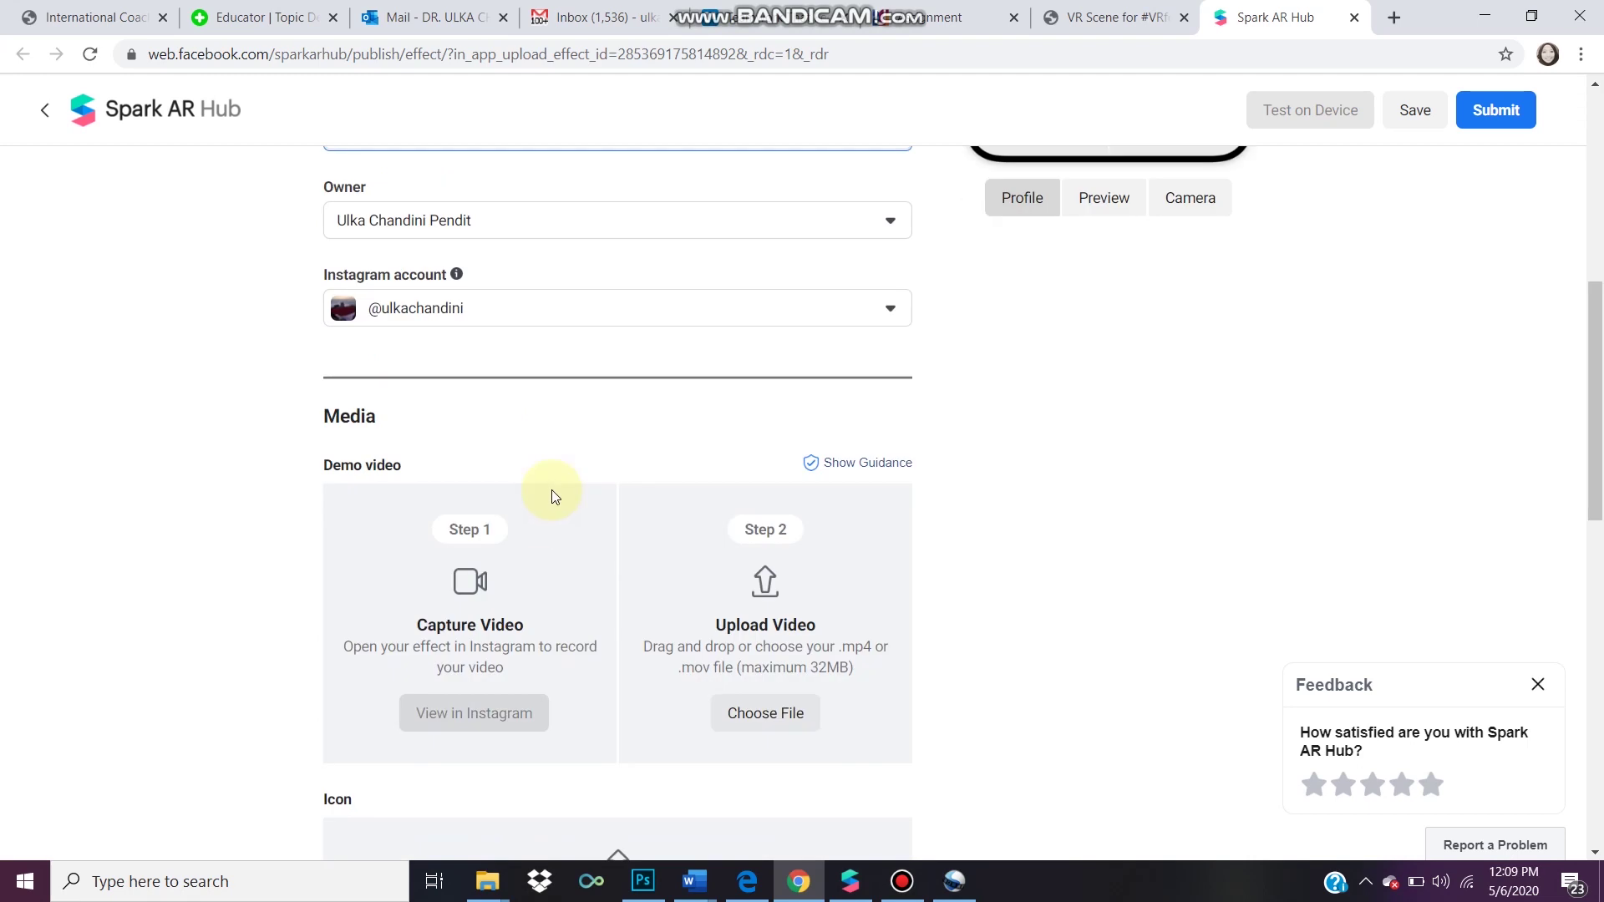
left_click(773, 311)
left_click(774, 314)
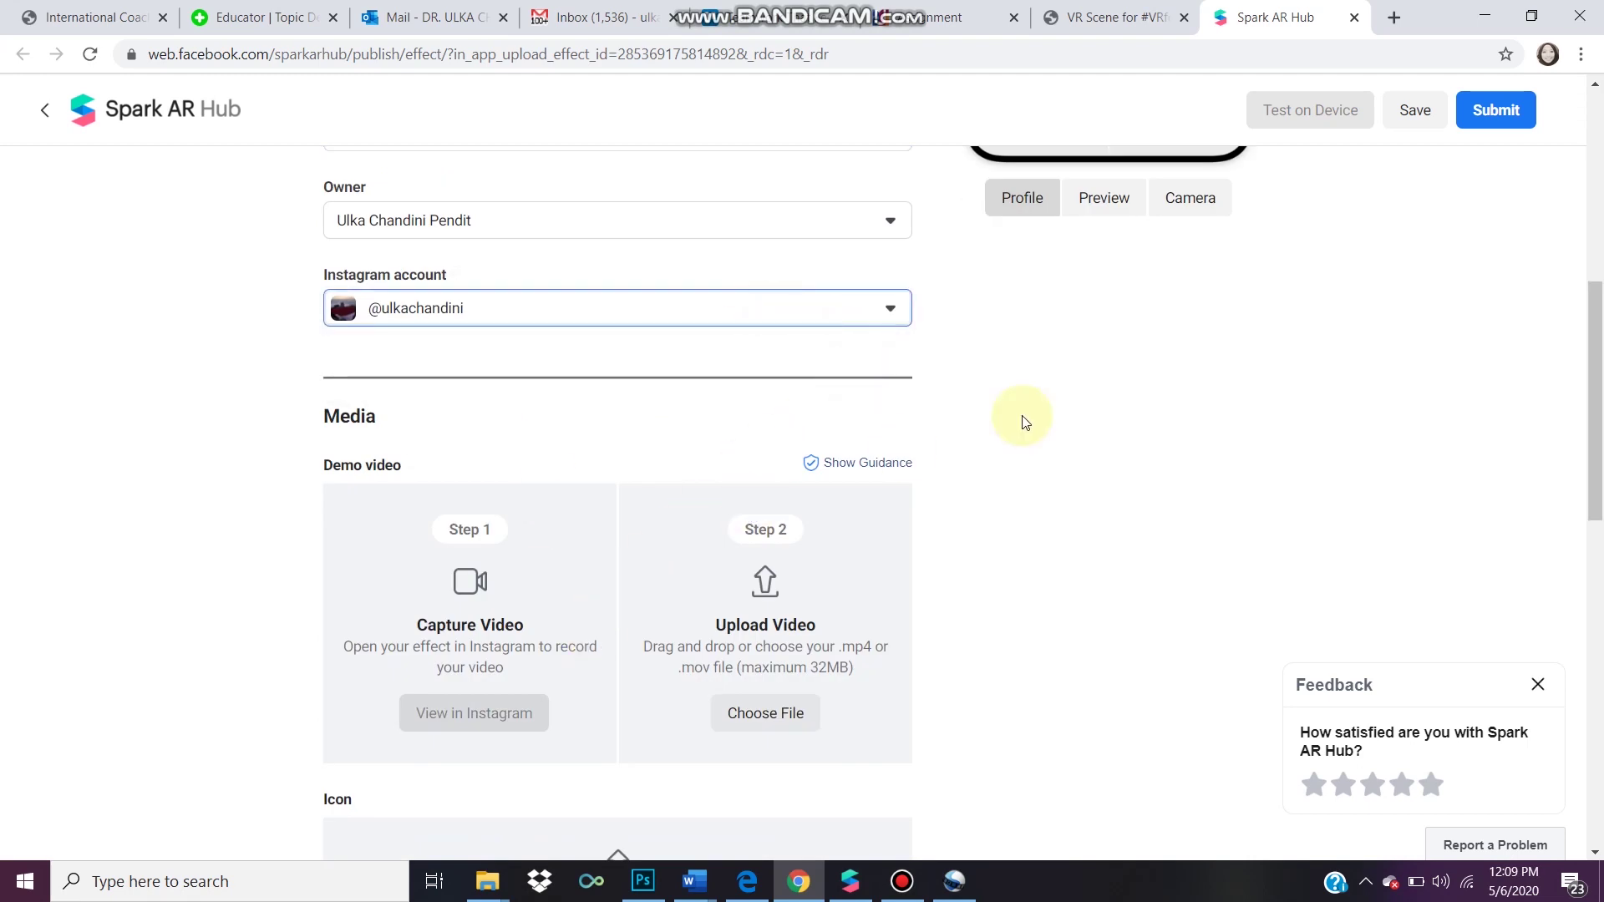
scroll(1026, 422, "down", 5)
scroll(1026, 422, "up", 5)
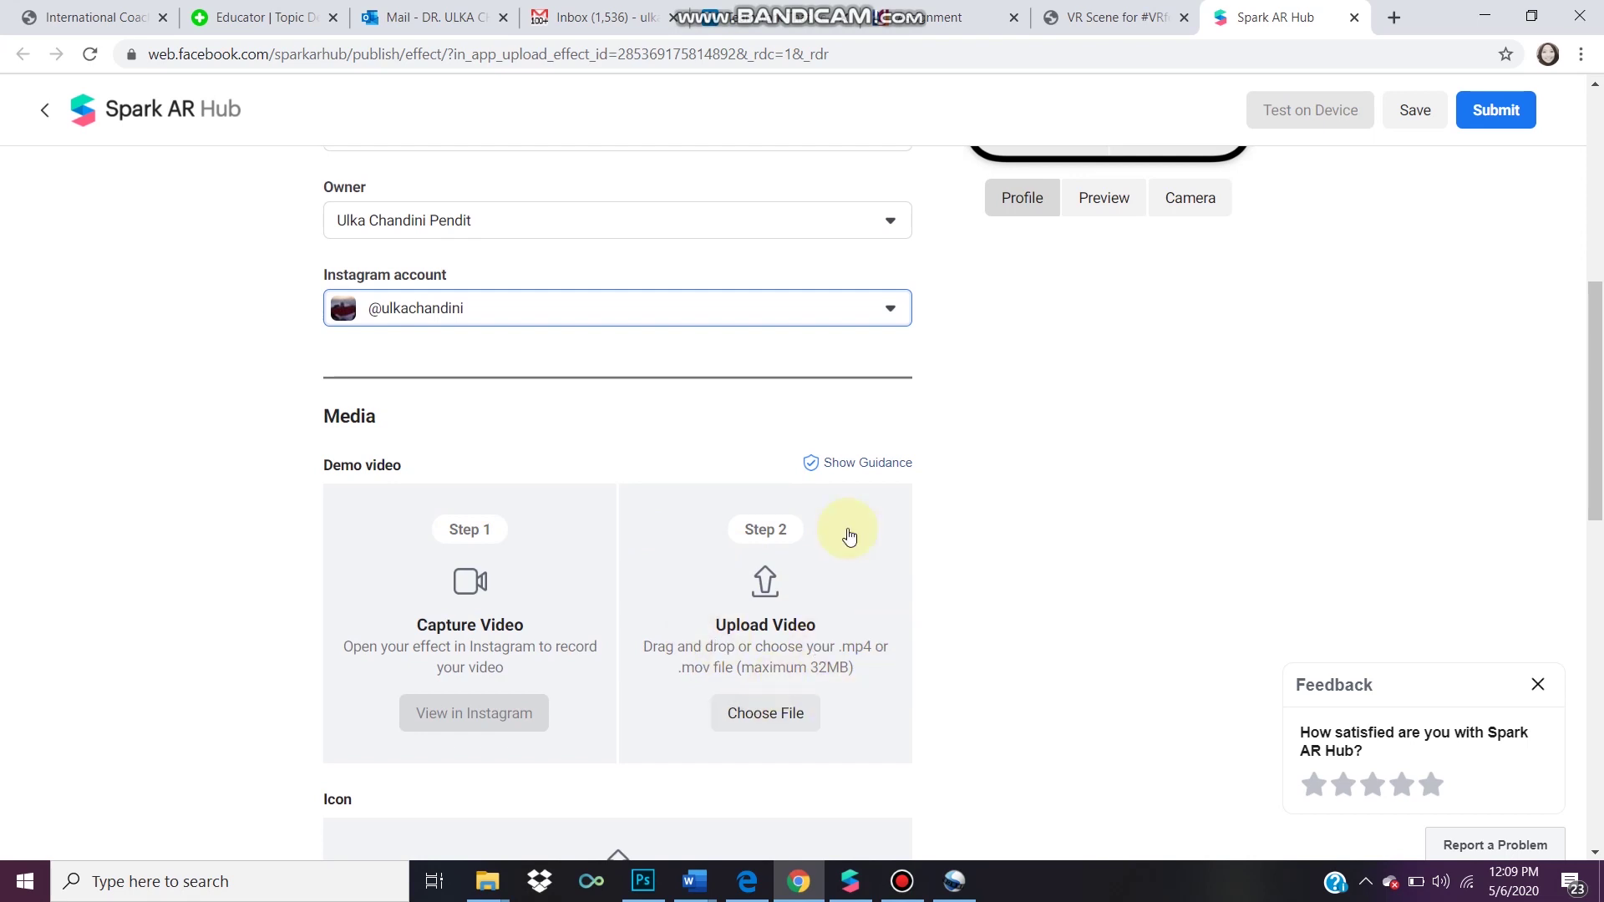
scroll(849, 535, "up", 5)
scroll(848, 535, "down", 5)
scroll(885, 544, "up", 7)
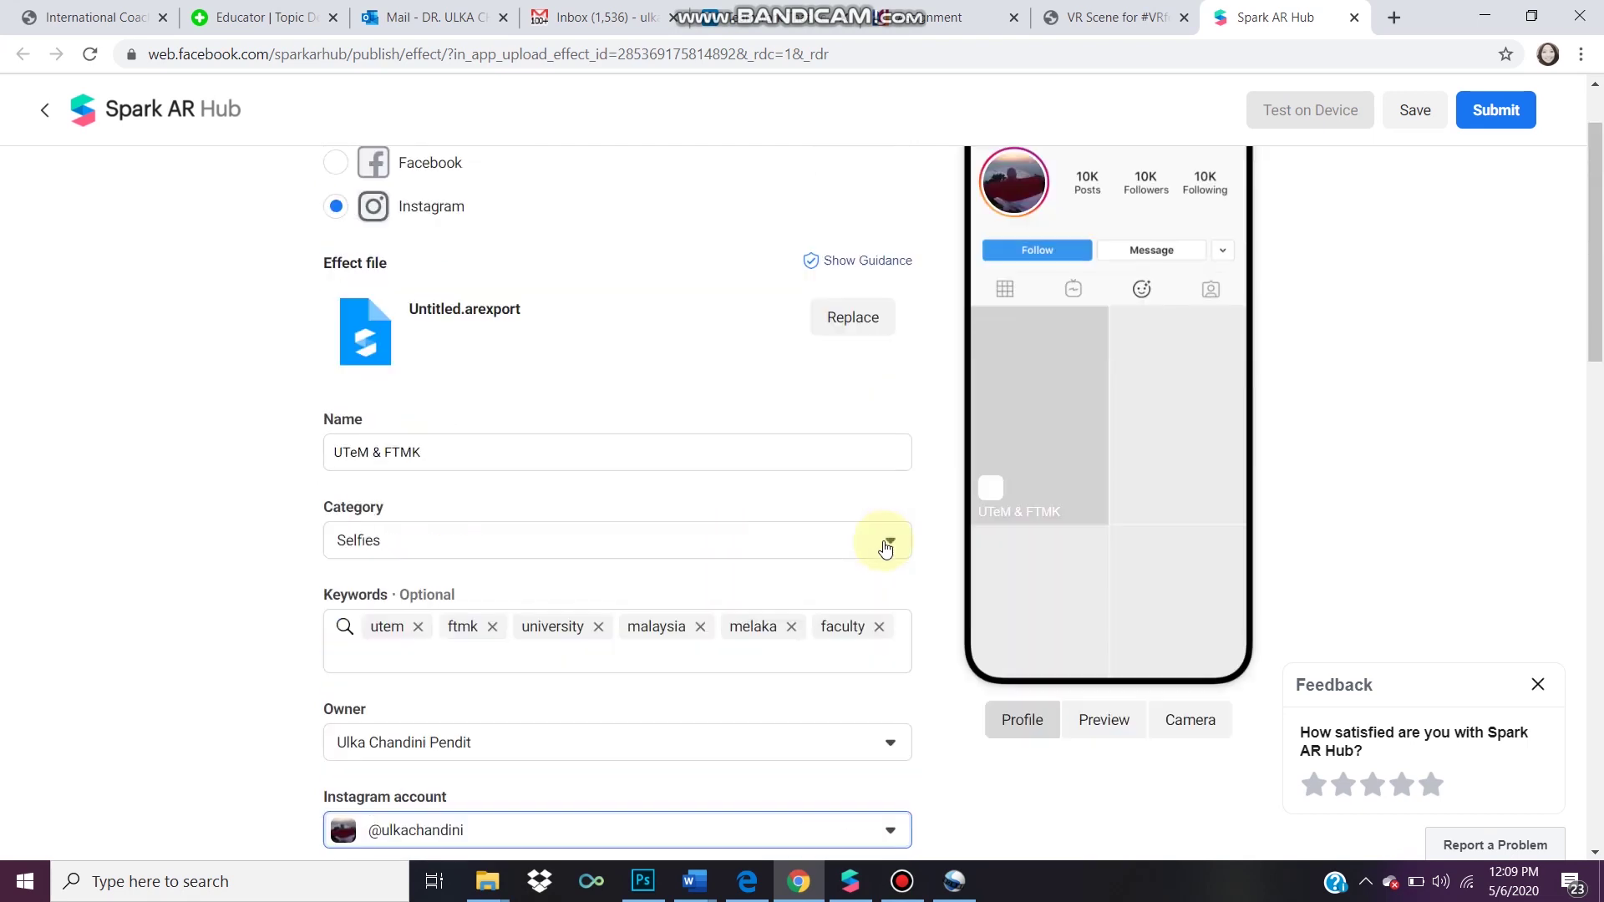
Save the effect draft and copy its test-on-device link to the clipboard
left_click(1414, 109)
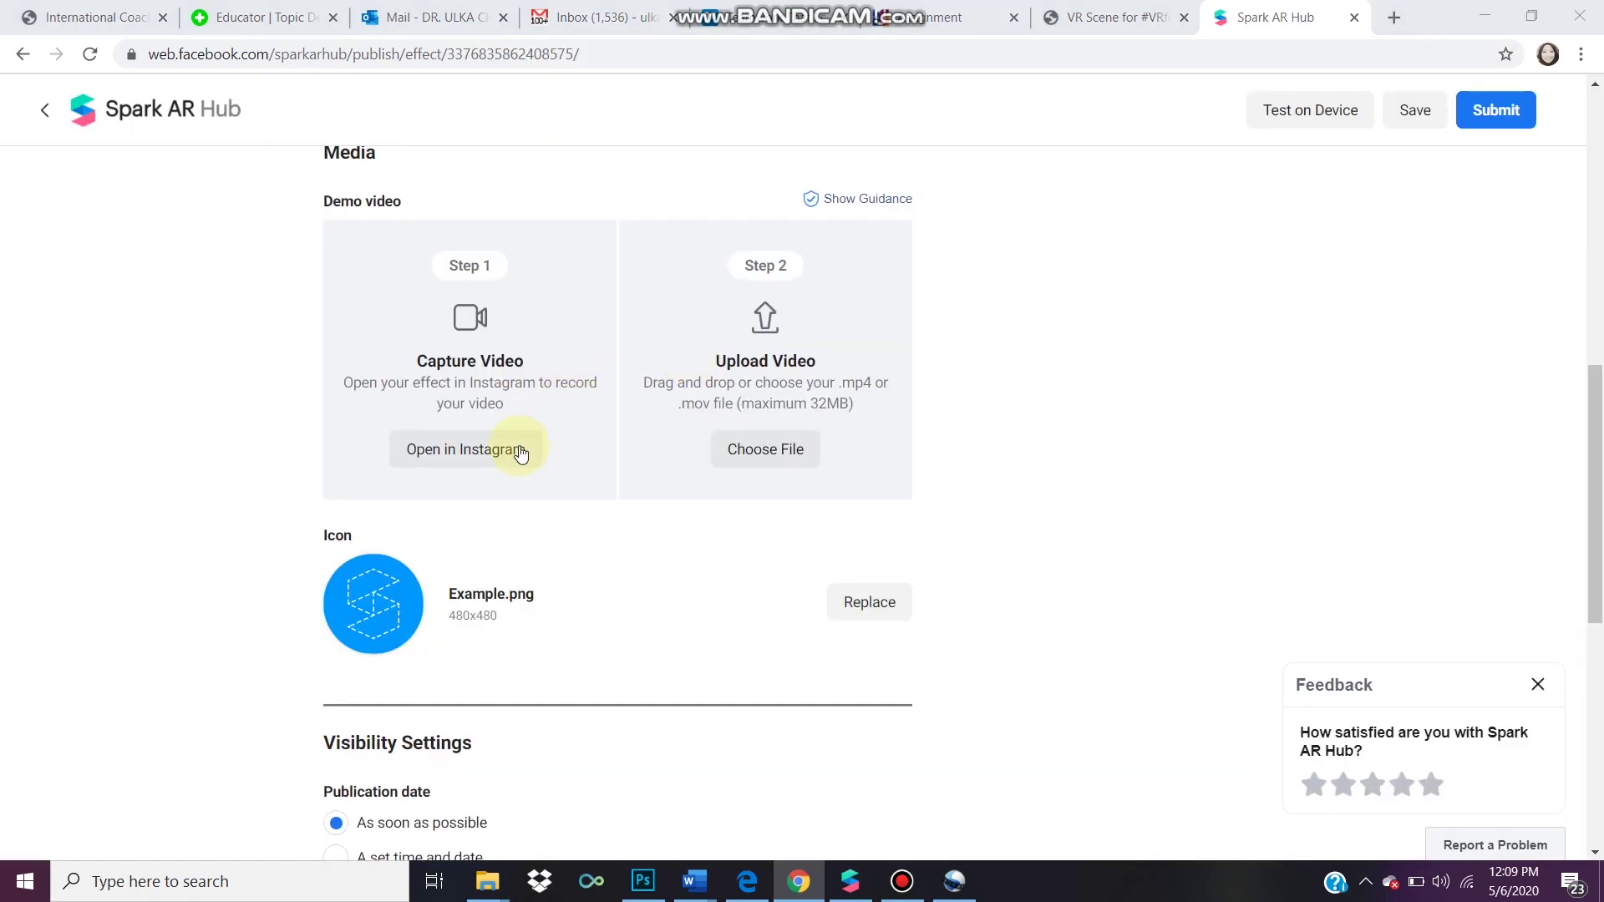
left_click(512, 450)
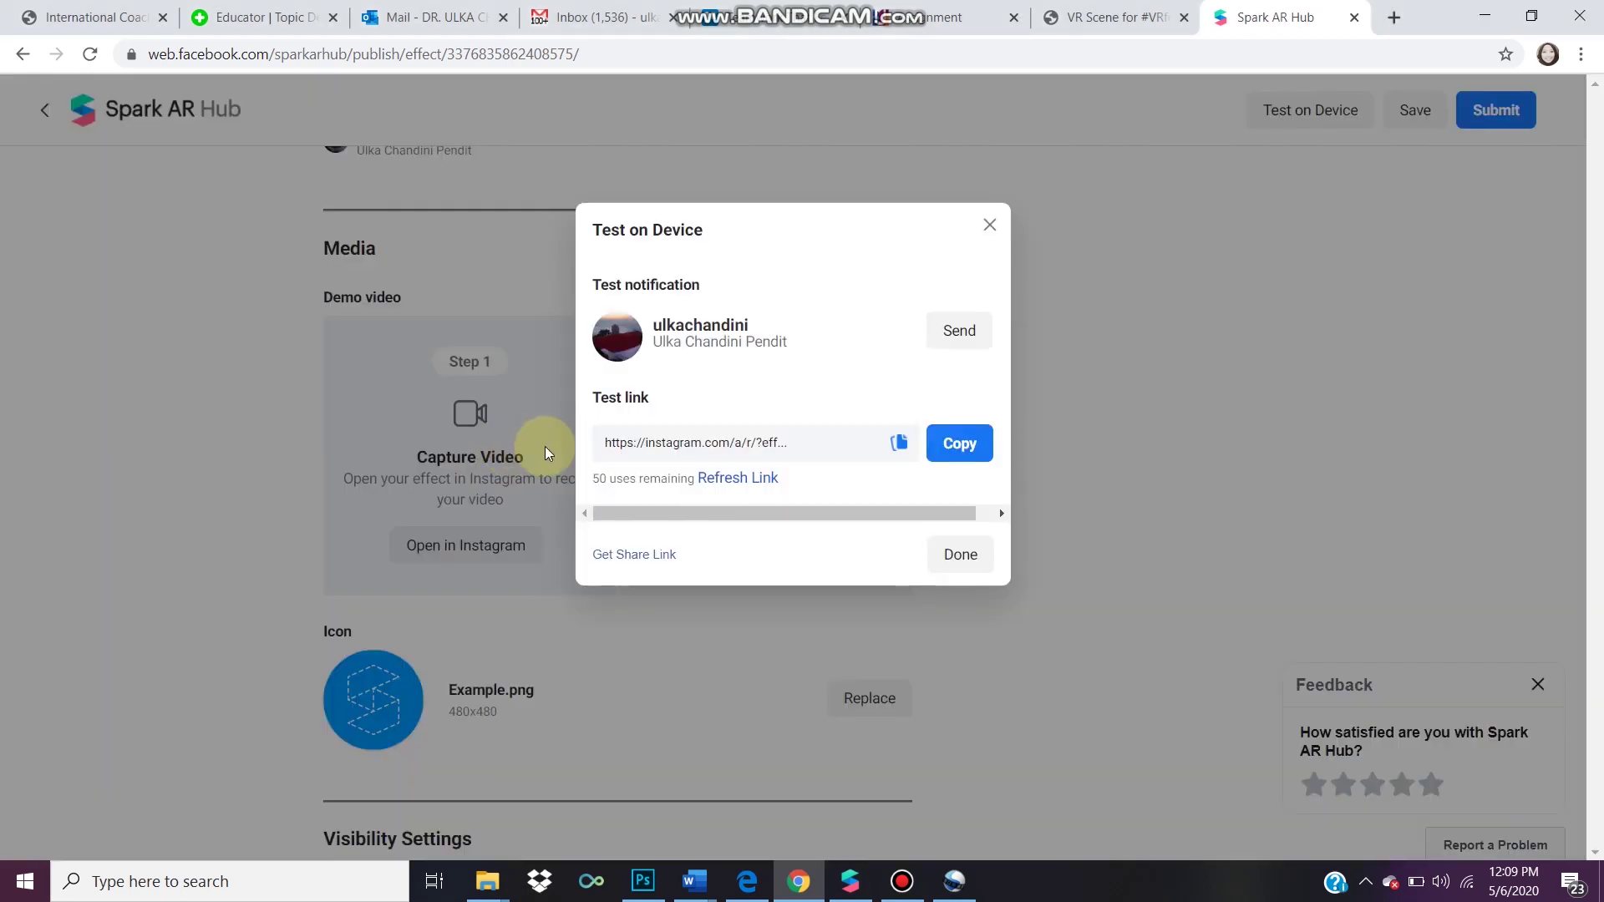
mouse_move(719, 426)
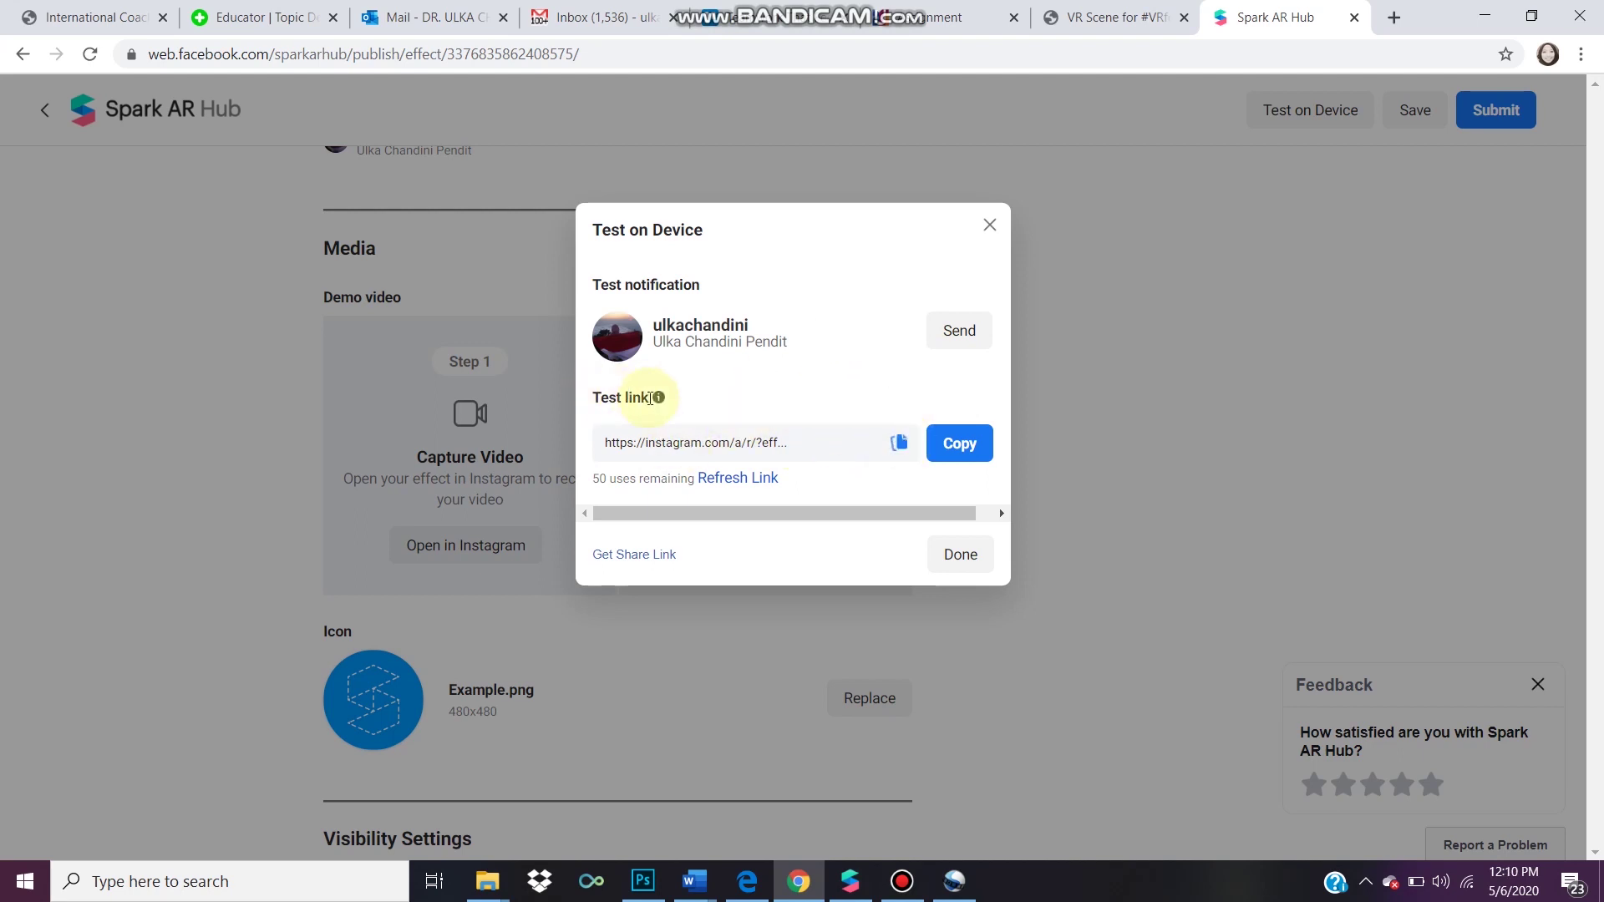
mouse_move(660, 402)
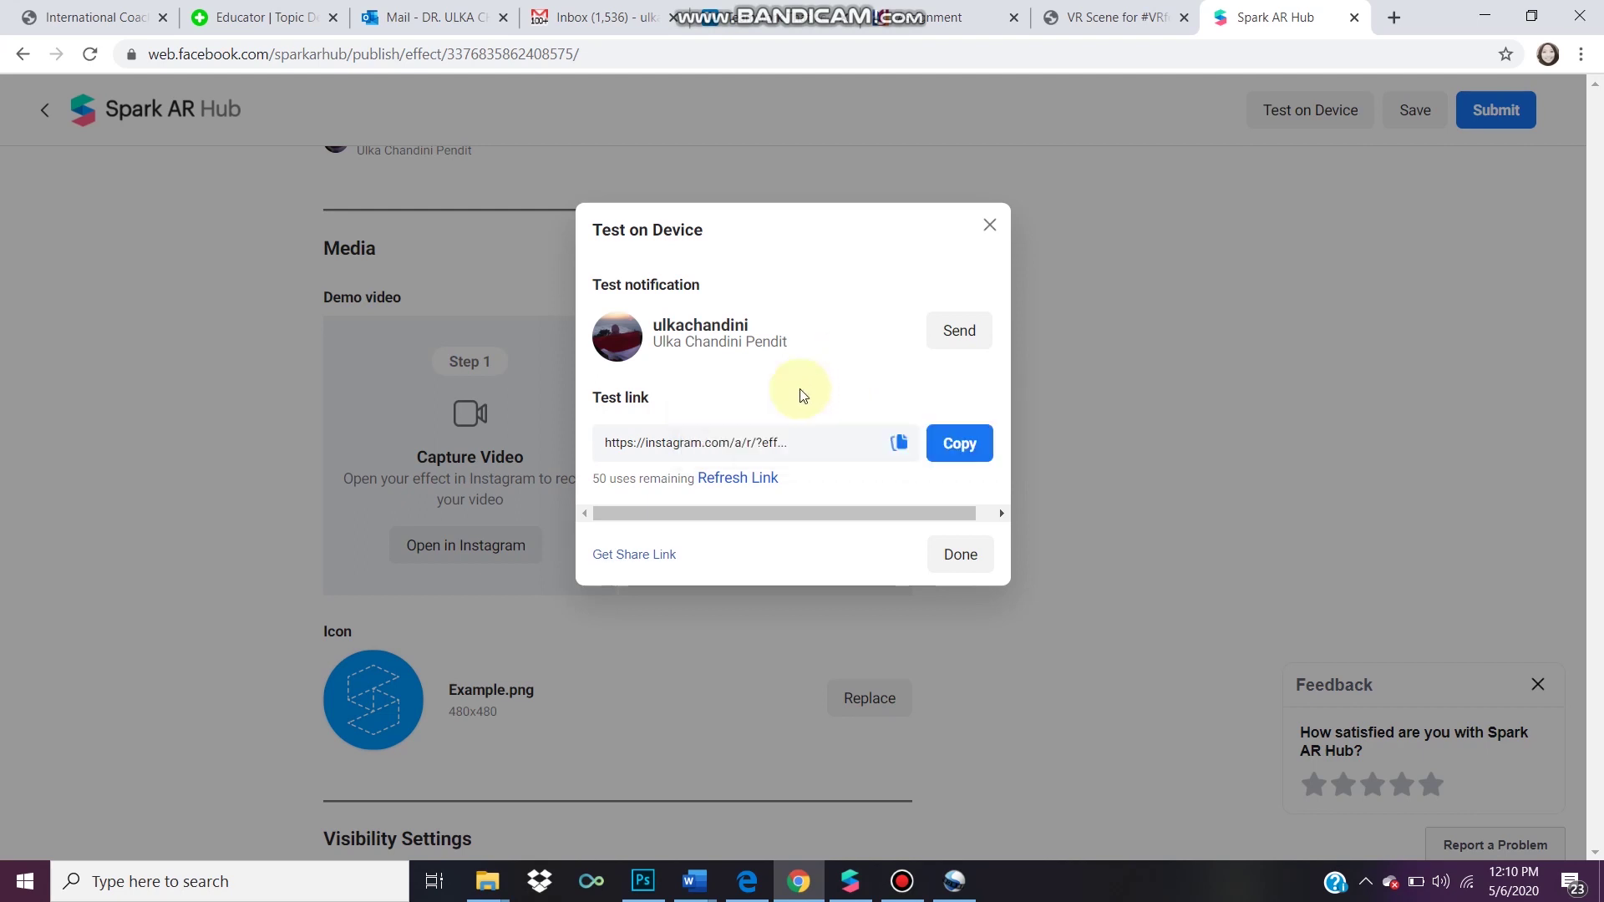
left_click(750, 444)
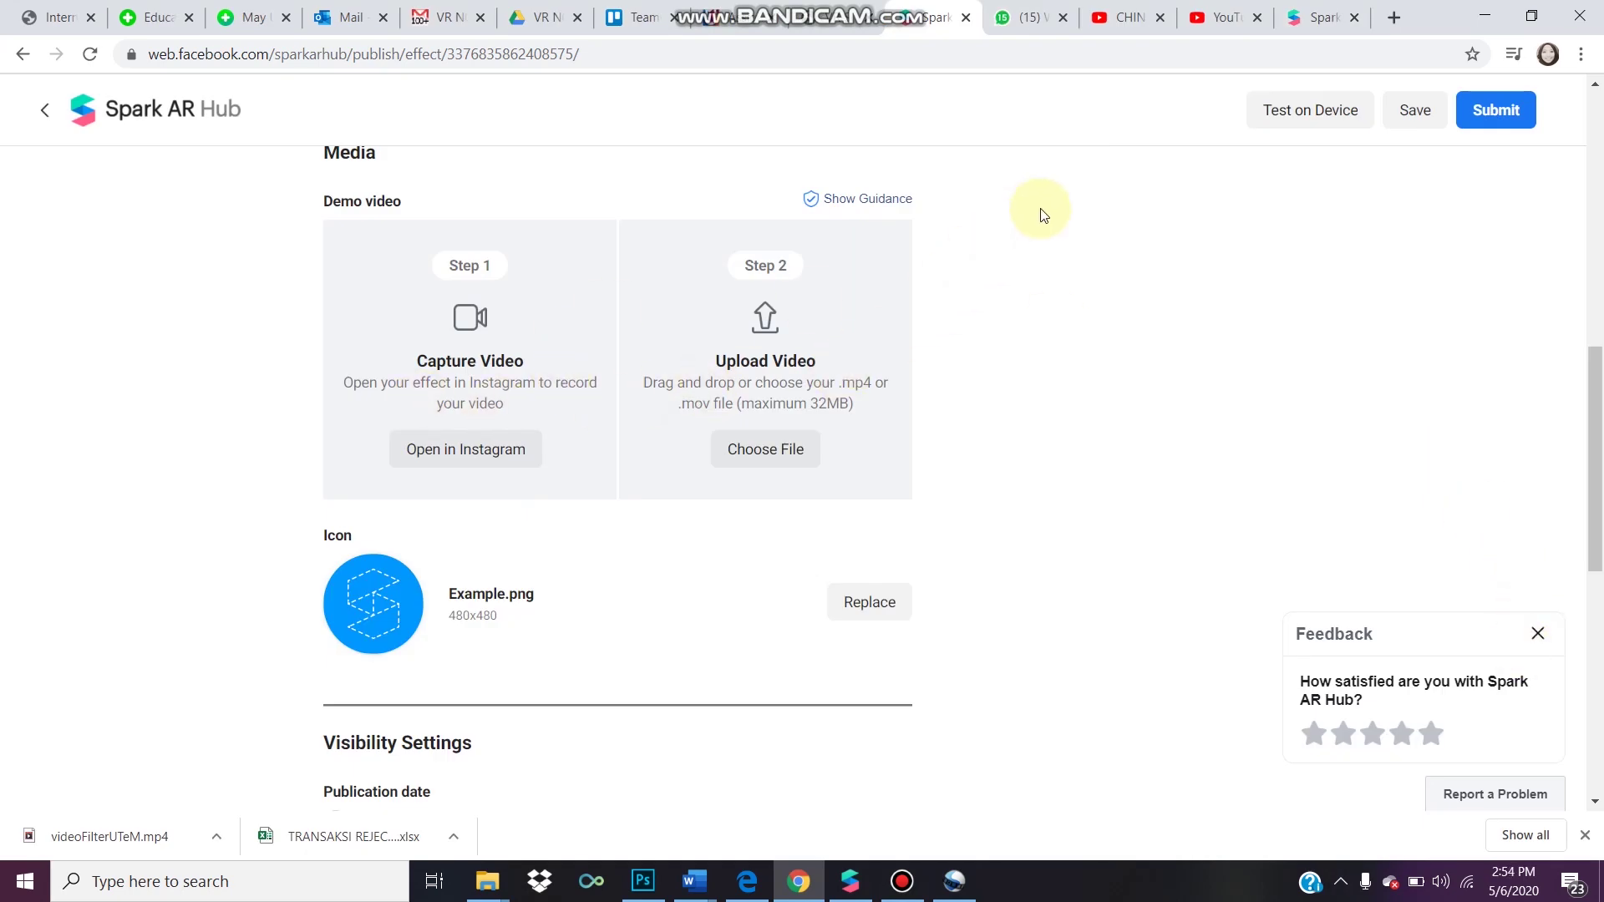
left_click(774, 458)
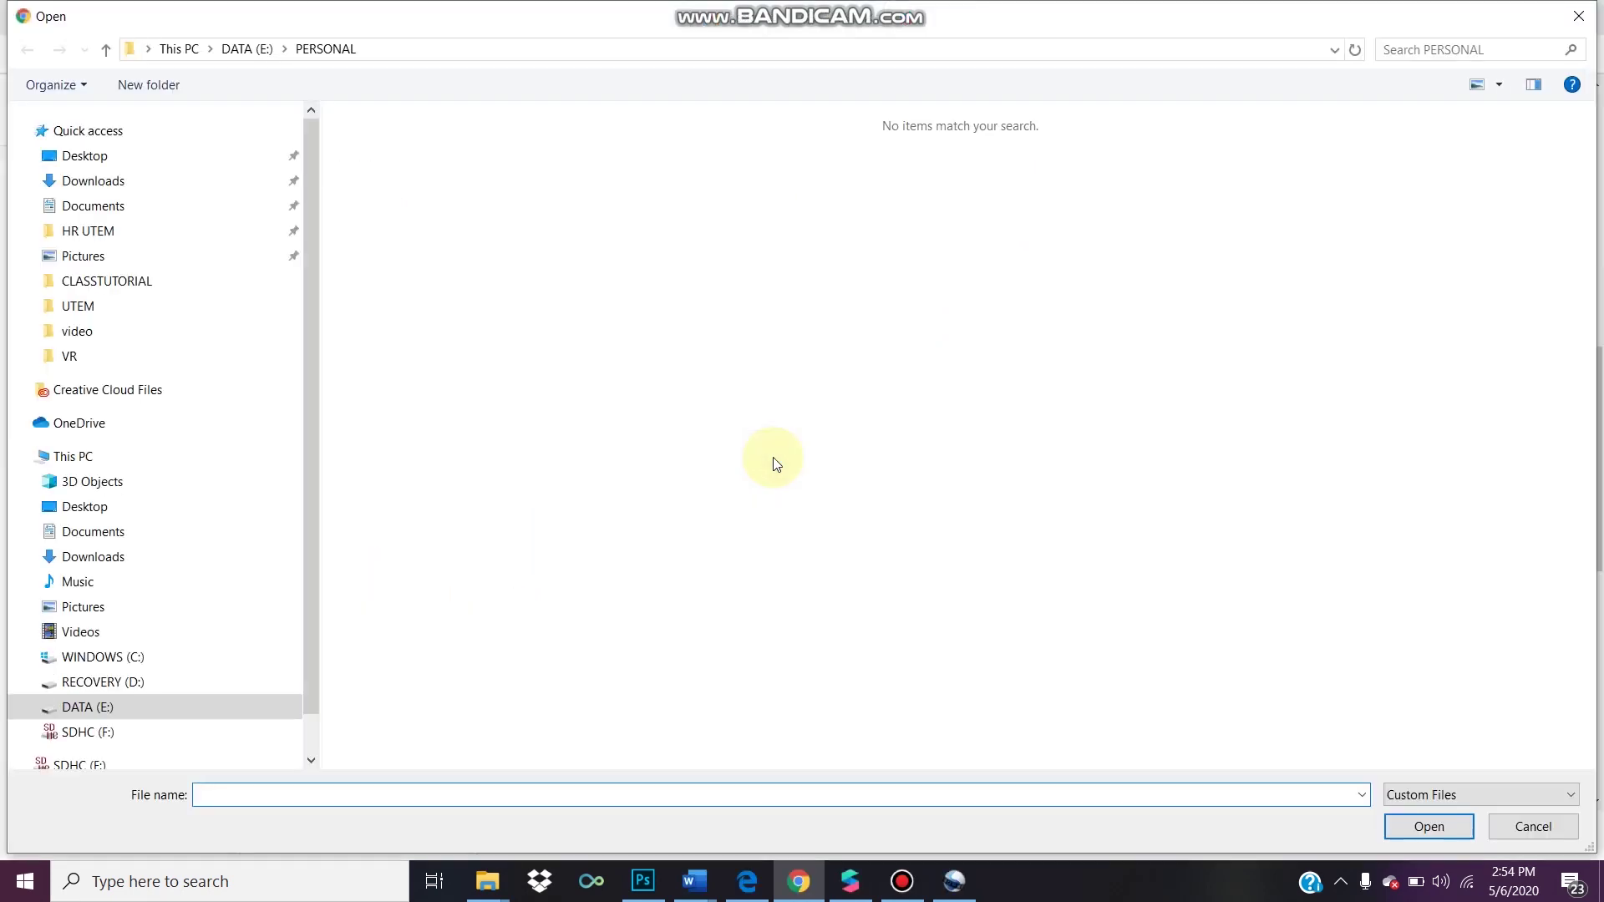
left_click(184, 287)
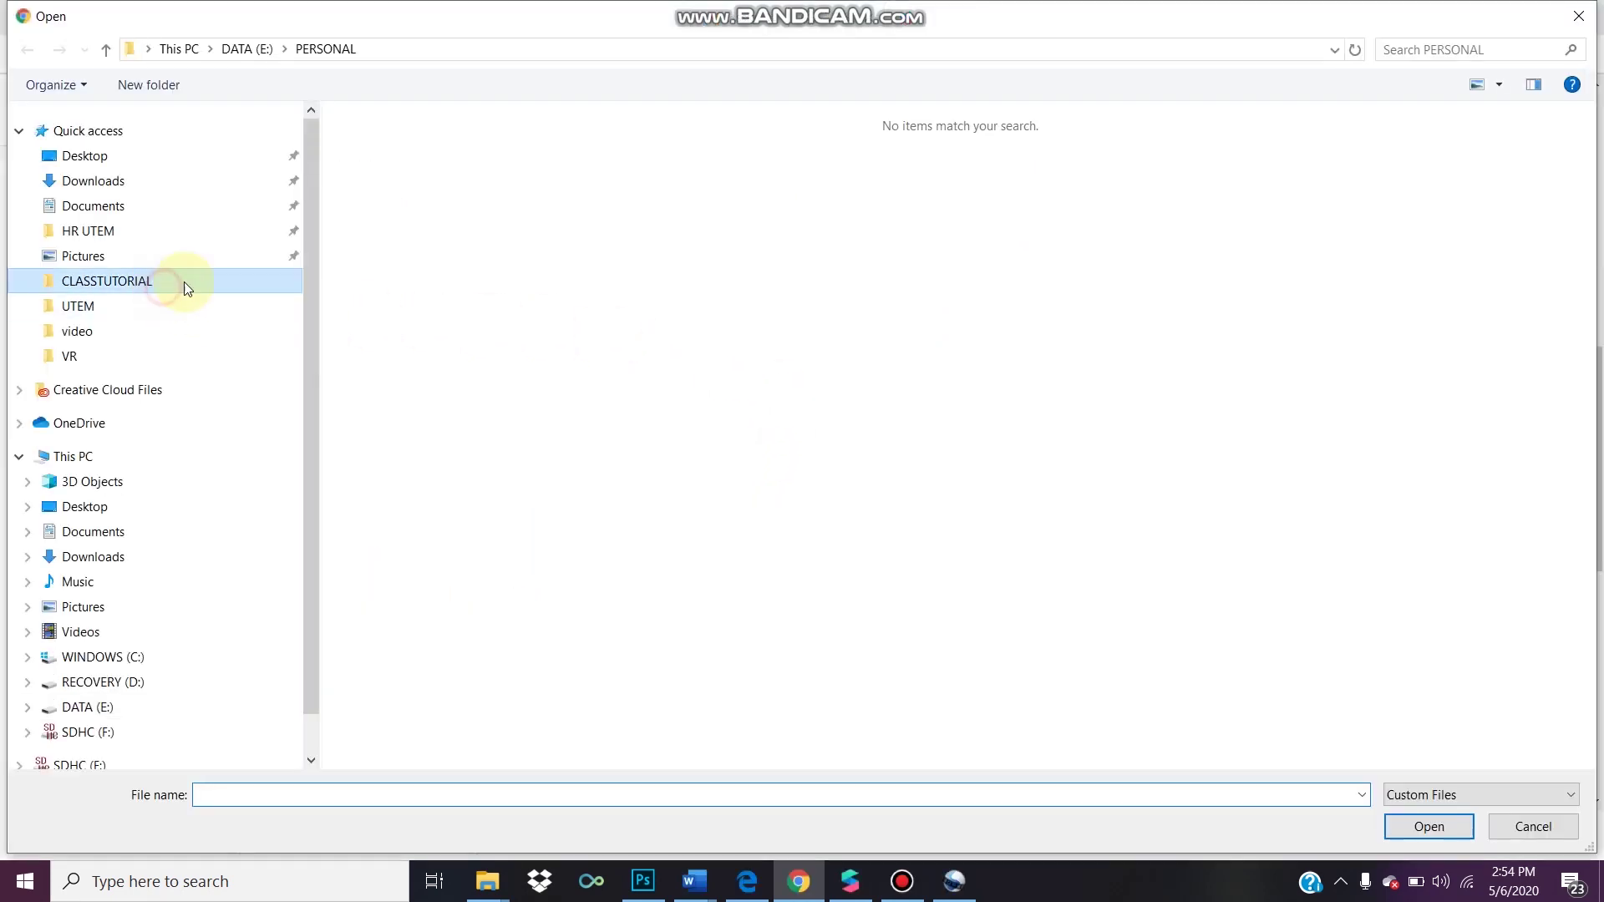
double_click(952, 180)
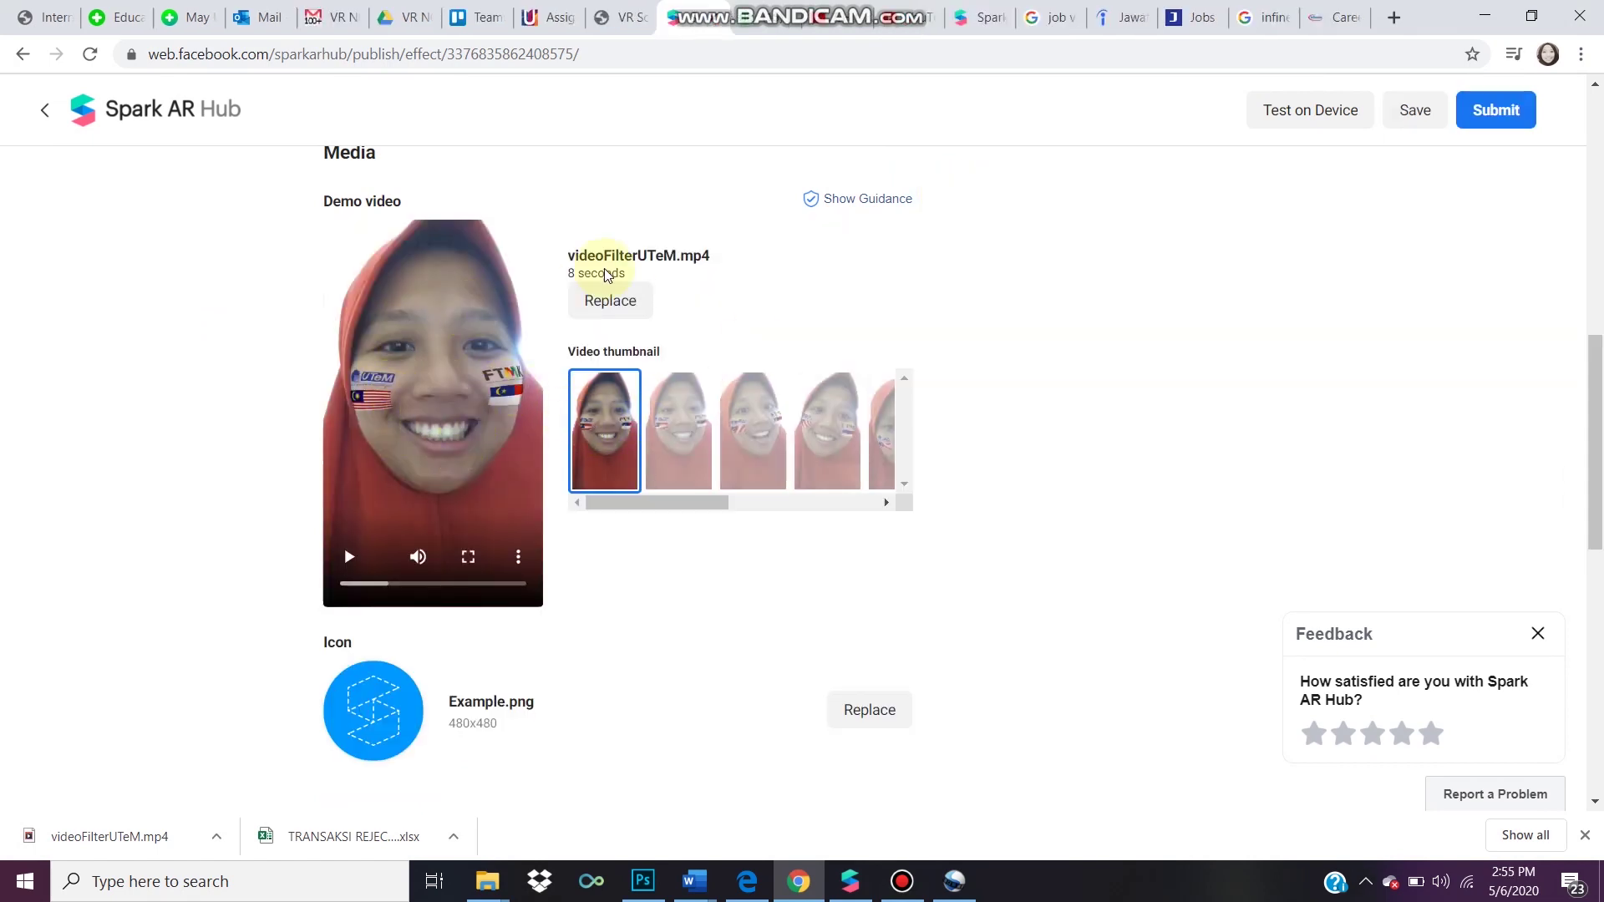
left_click(349, 559)
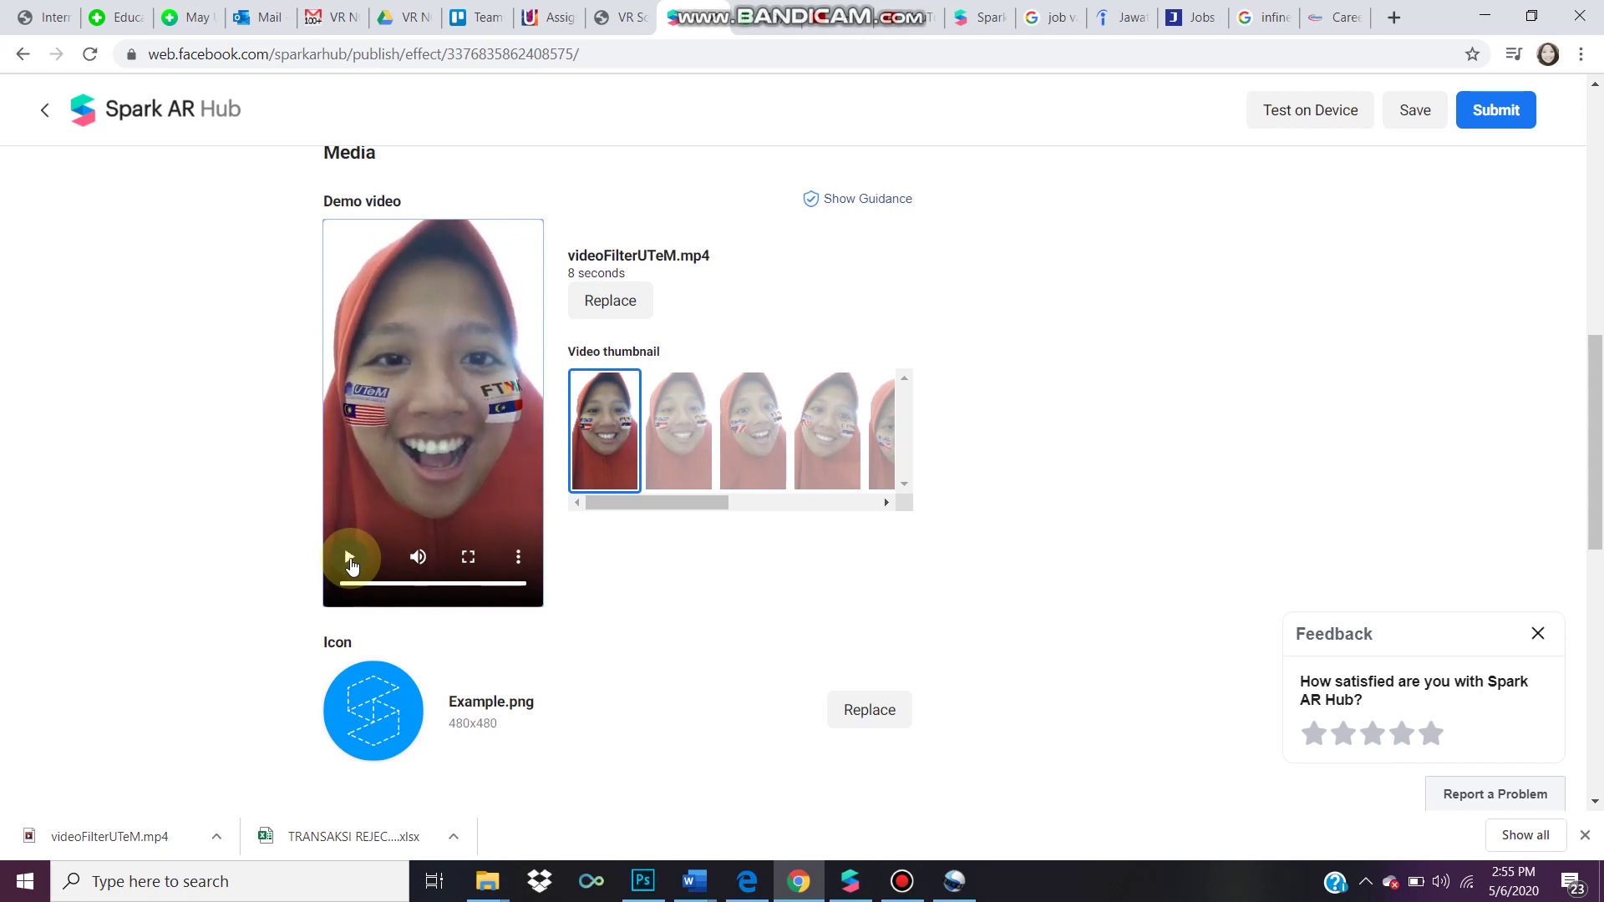
left_click(666, 455)
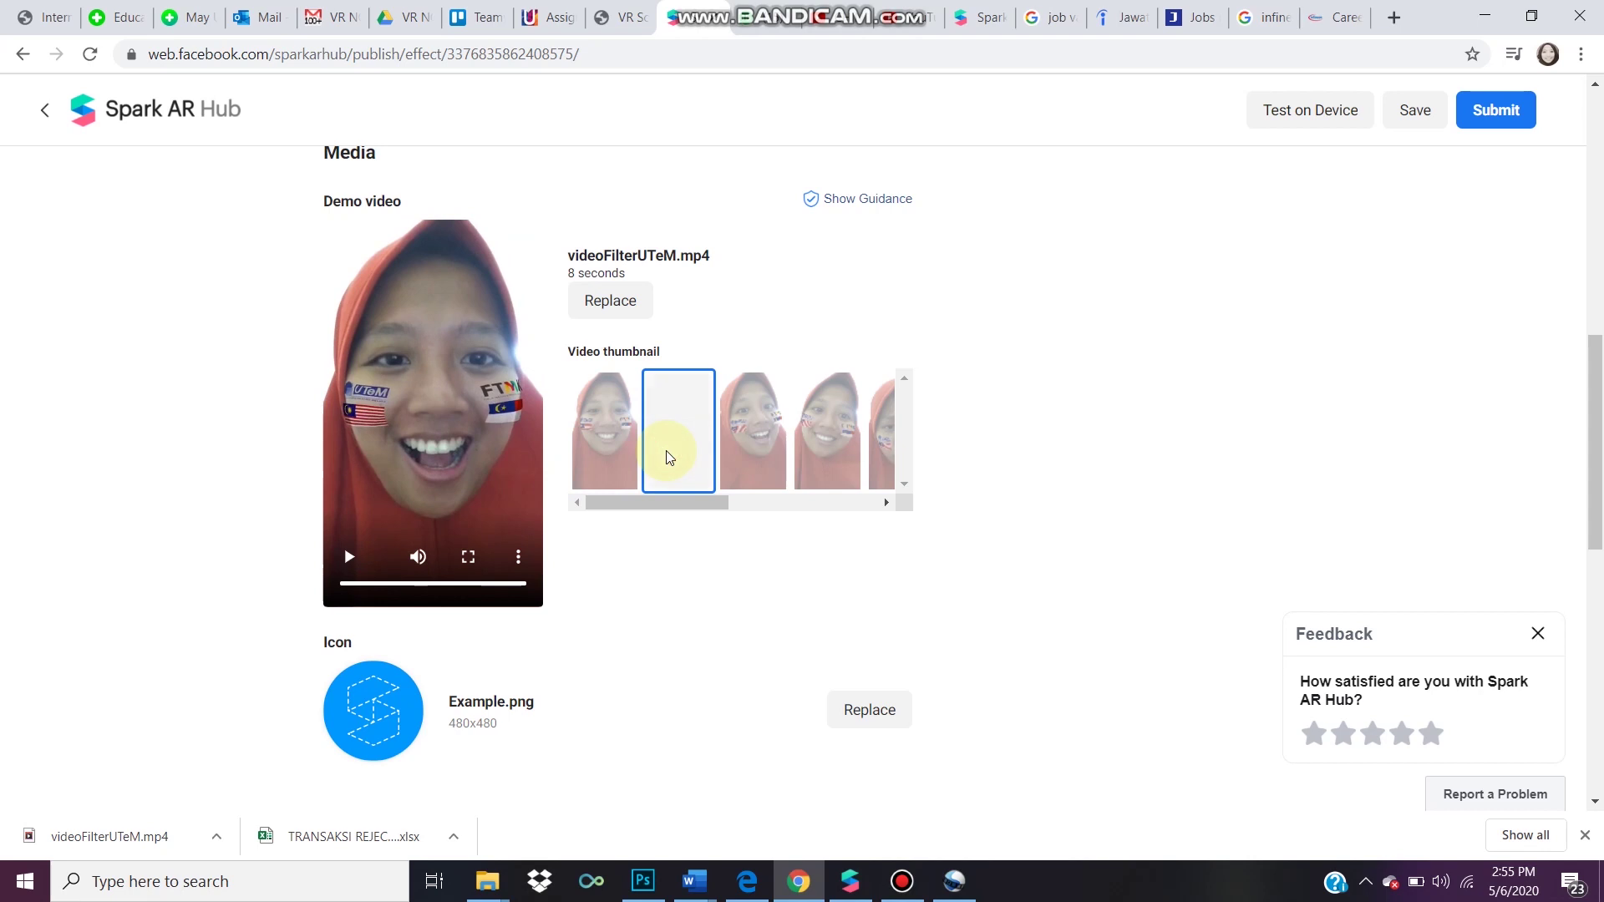
left_click(752, 435)
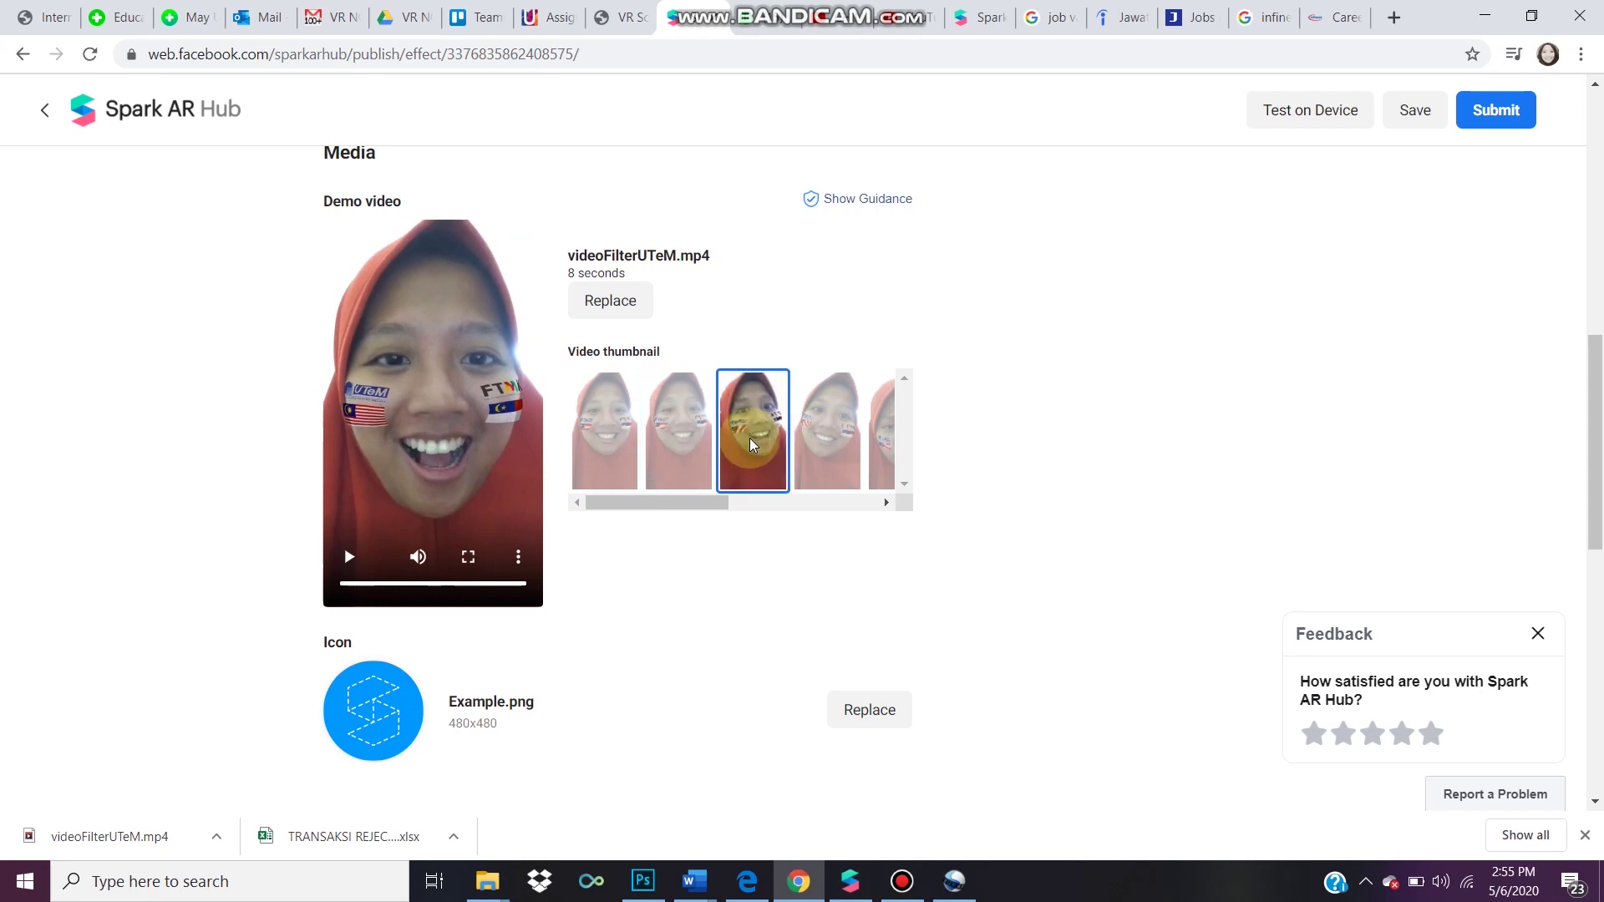
left_click(825, 434)
left_click_drag(714, 502, 604, 500)
left_click(599, 438)
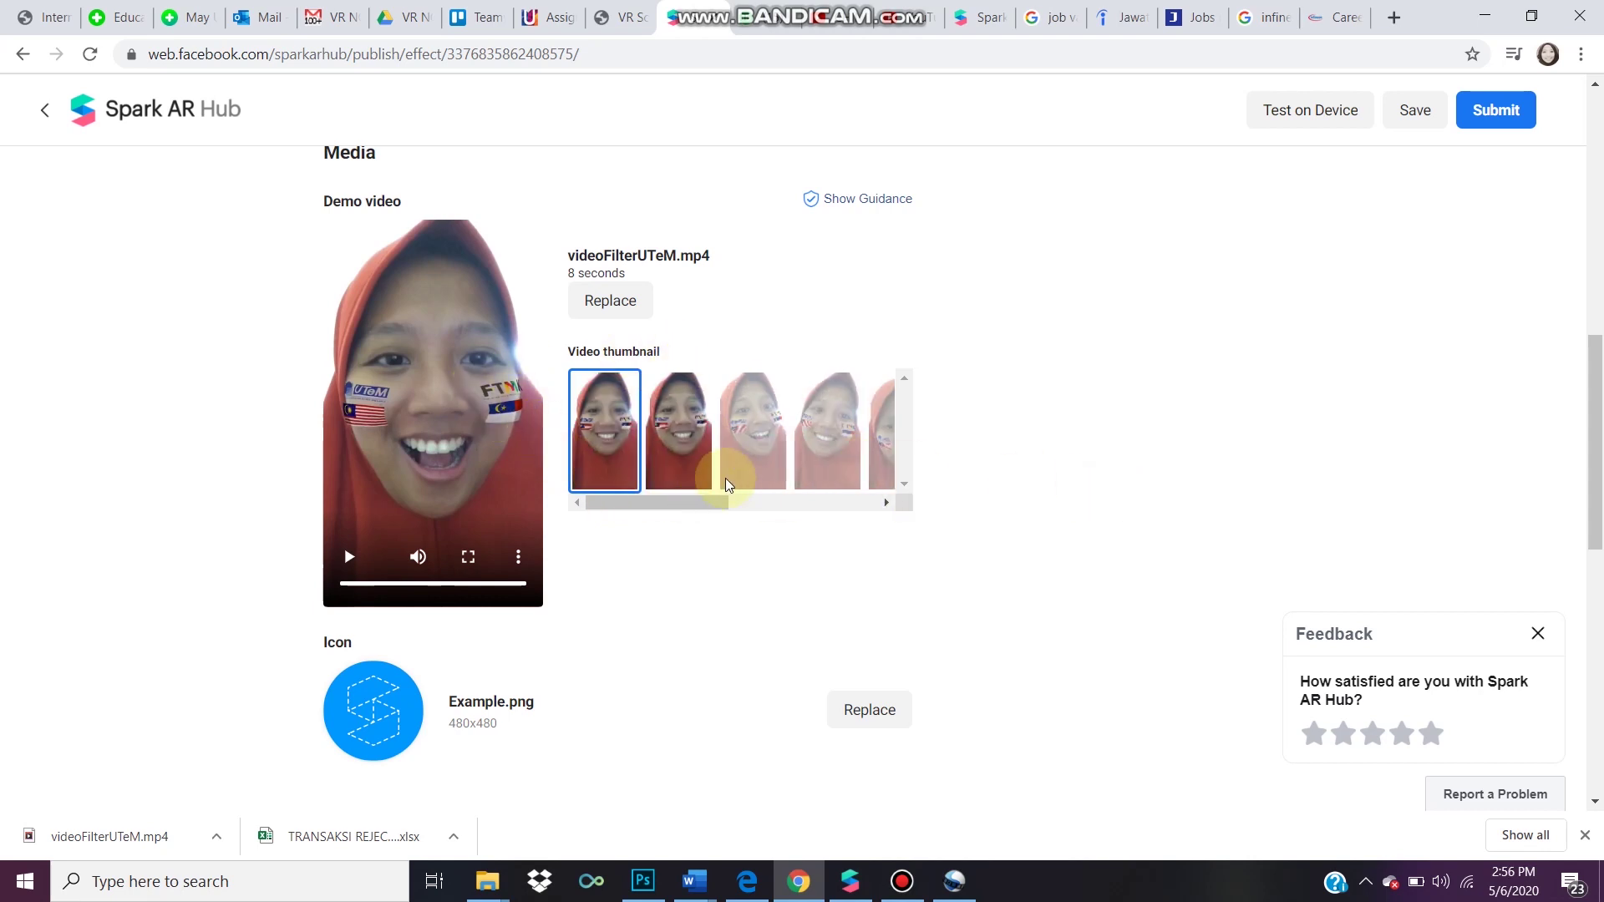
left_click_drag(699, 499, 594, 523)
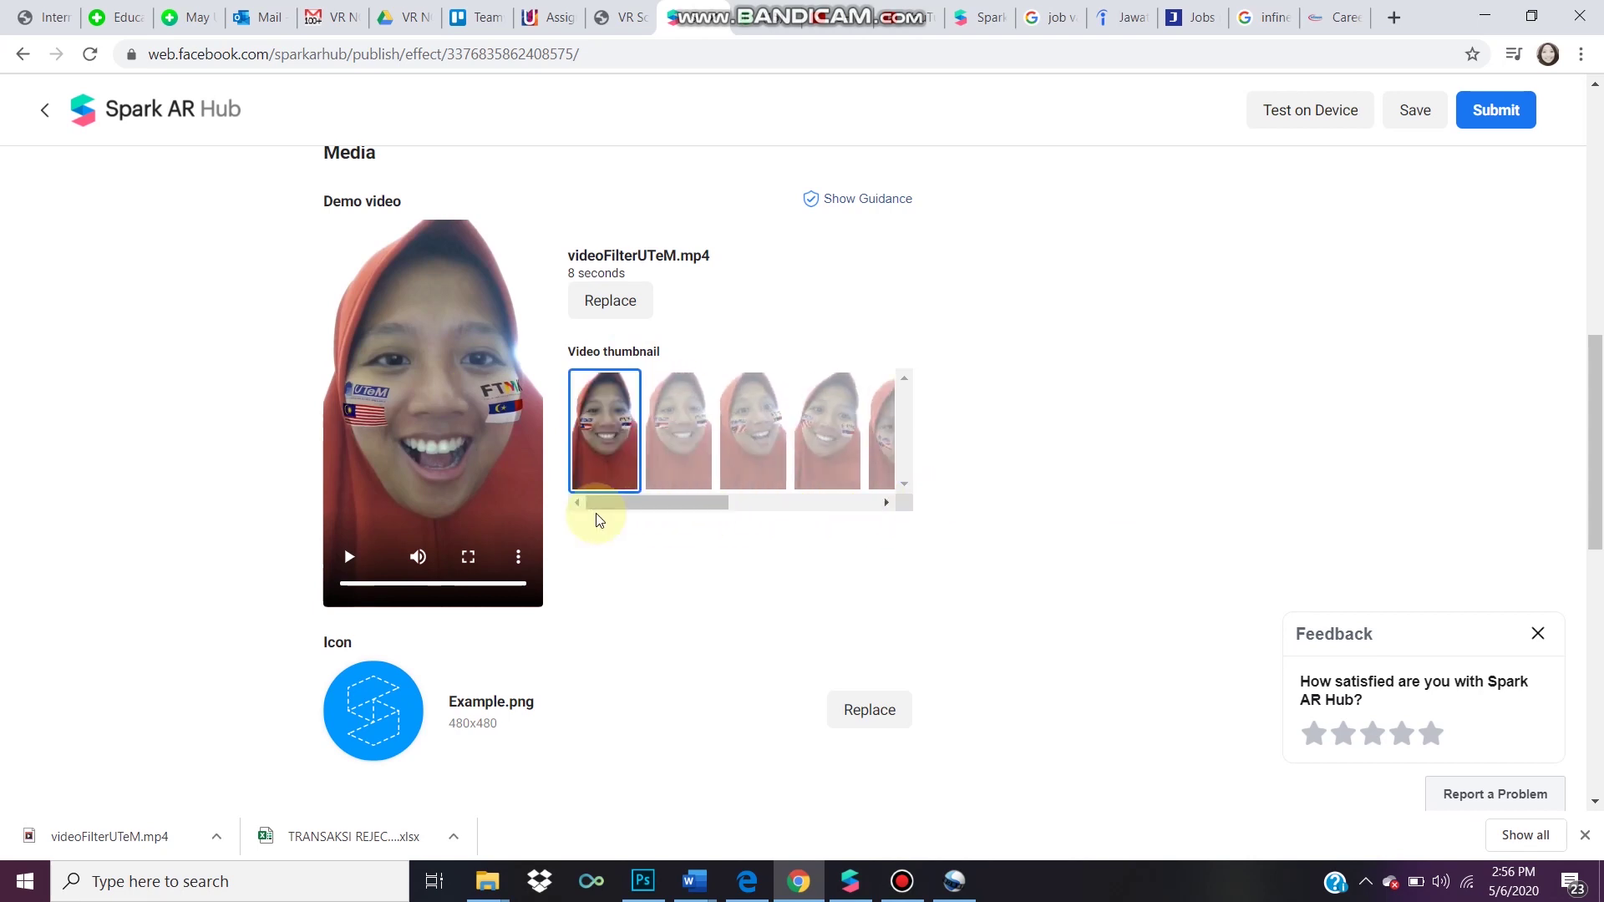
Enter the reviewer instructions 'One gesture at one time only'
scroll(573, 584, "down", 5)
scroll(609, 440, "down", 1)
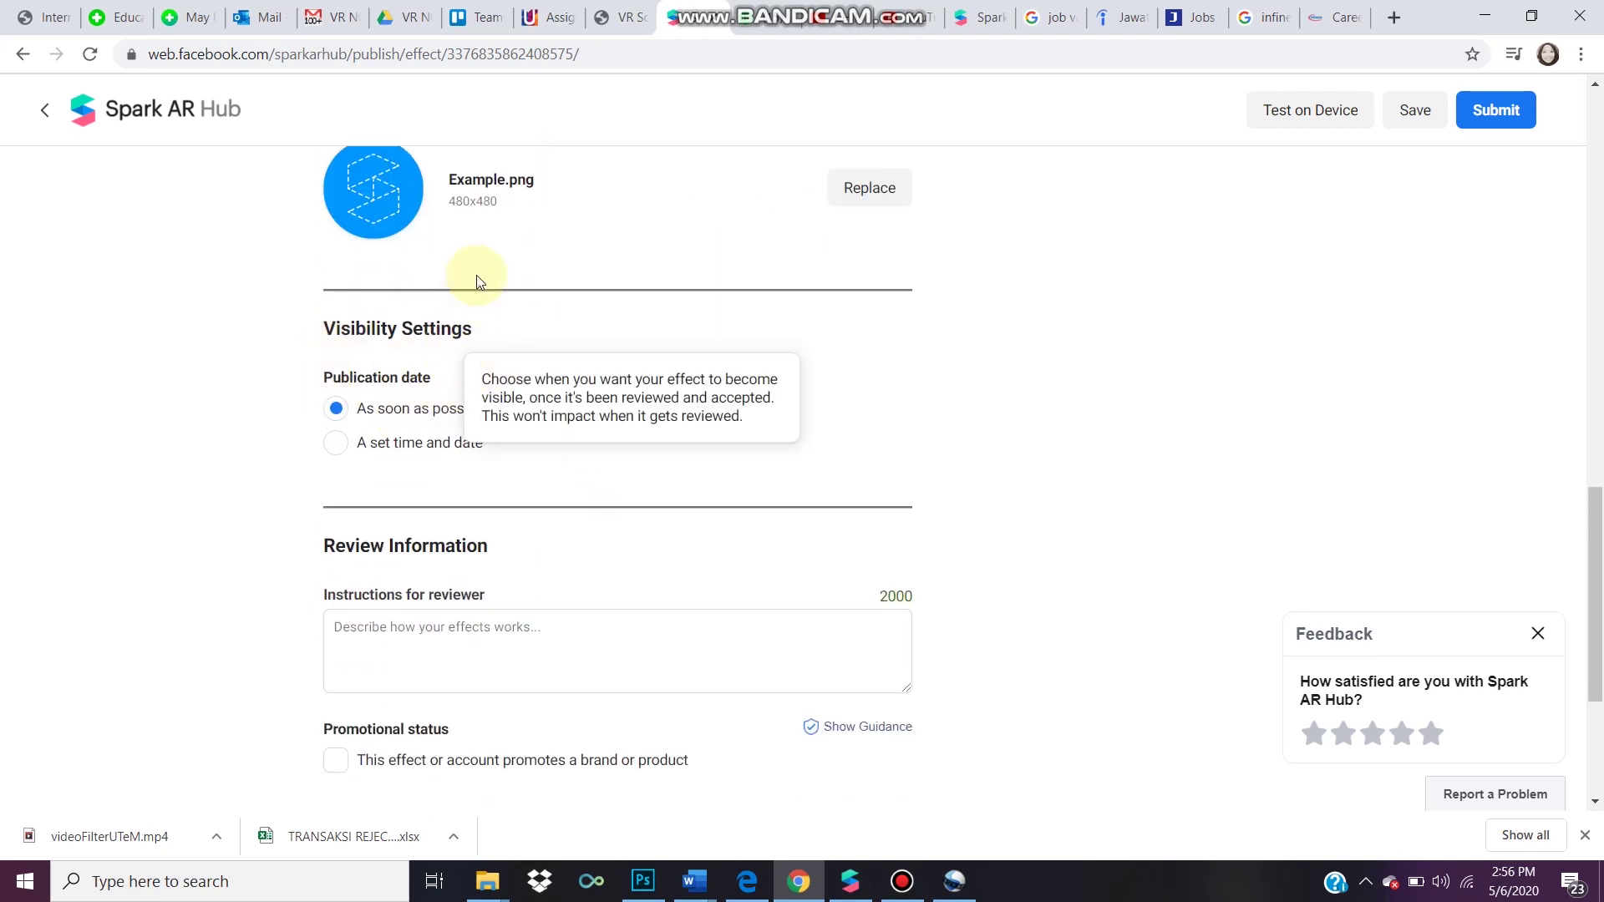
scroll(476, 274, "up", 1)
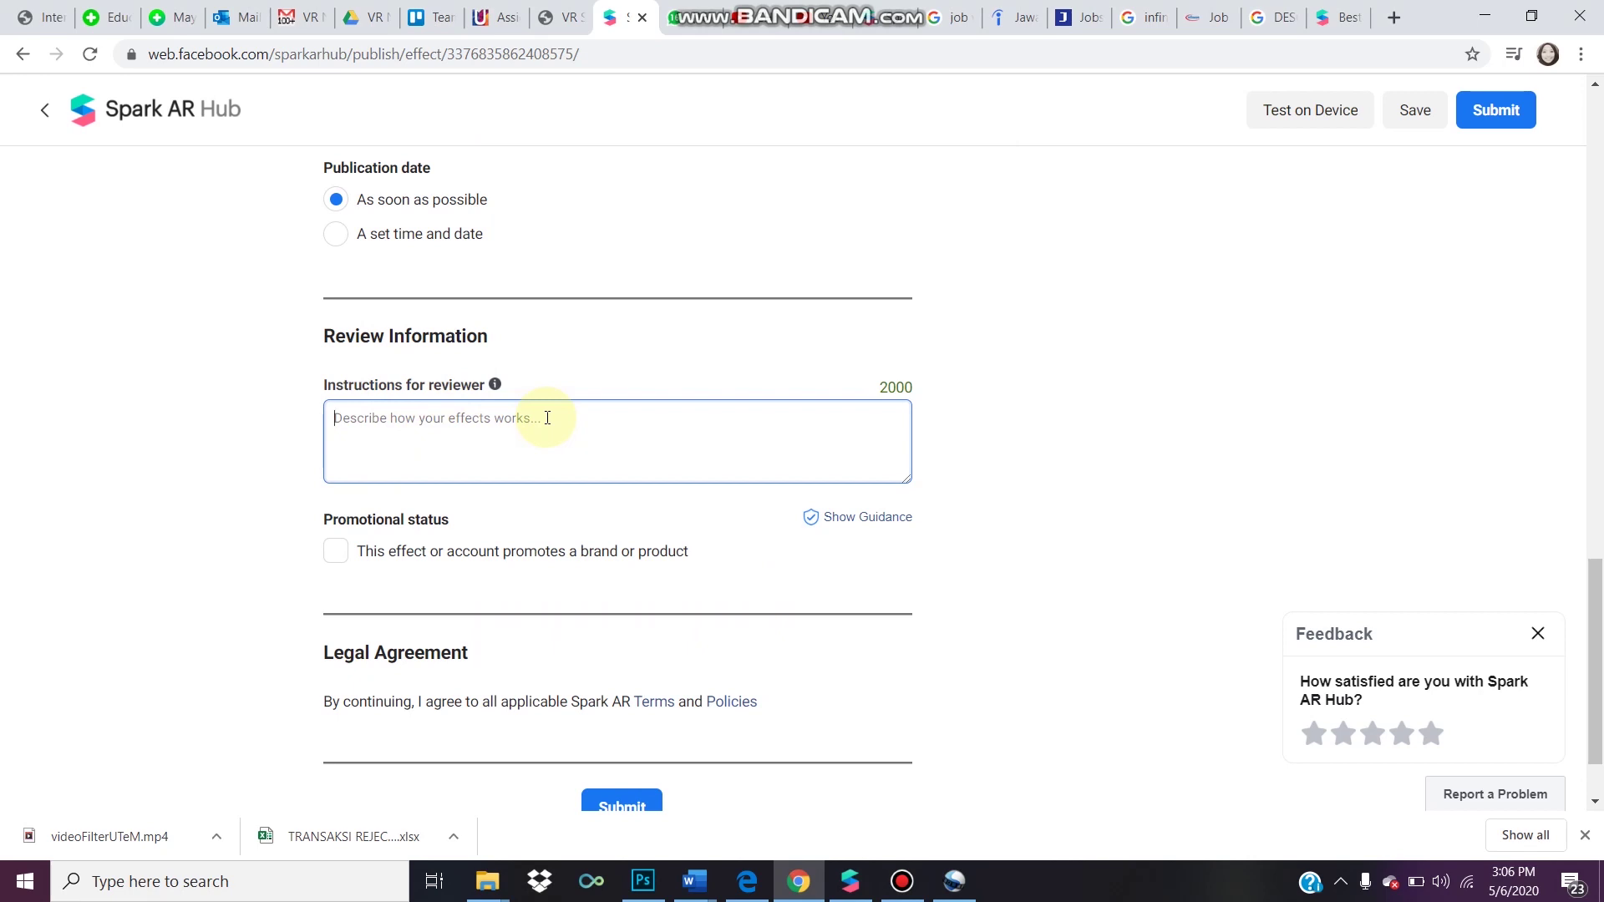
type("oNE GESTURE")
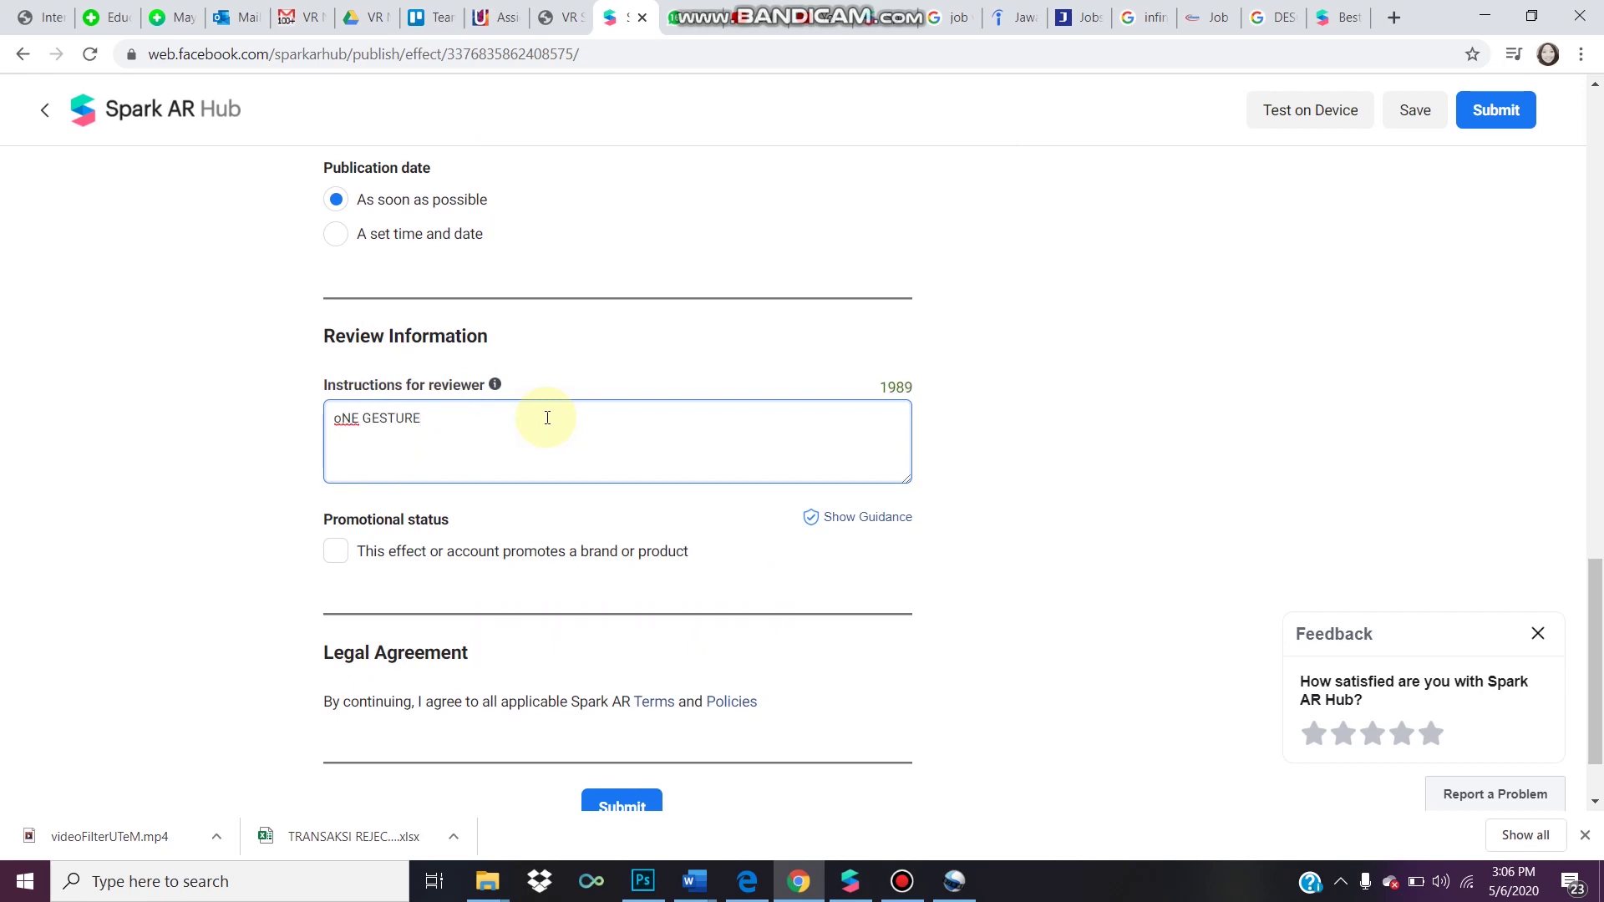
key("ctrl+a")
key("BackSpace")
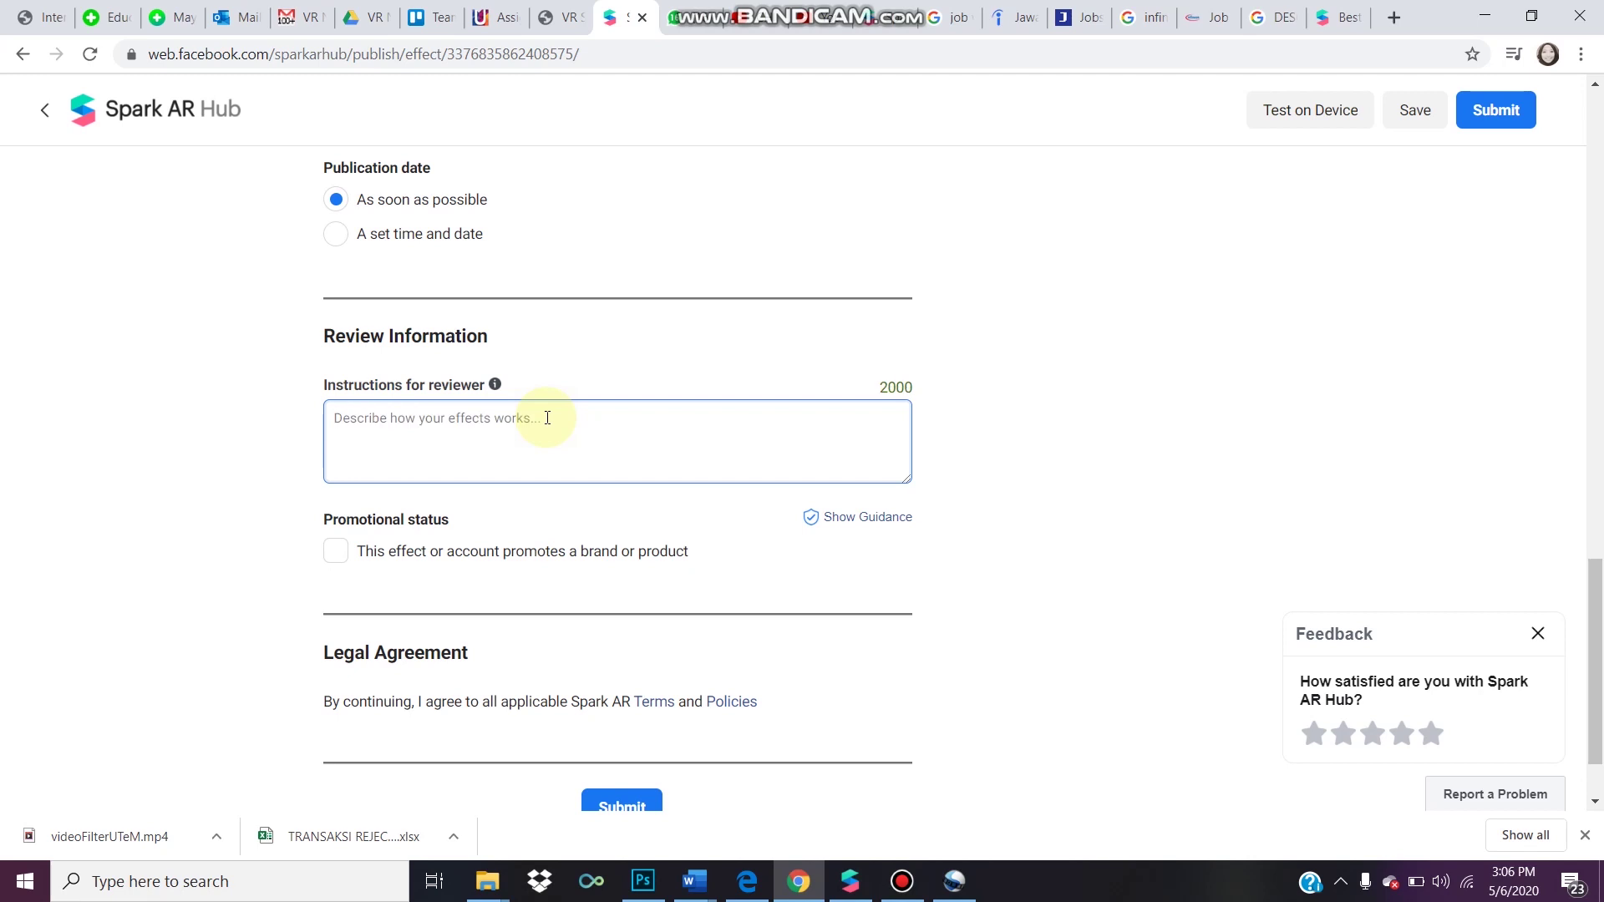
type("One gesture at one time only")
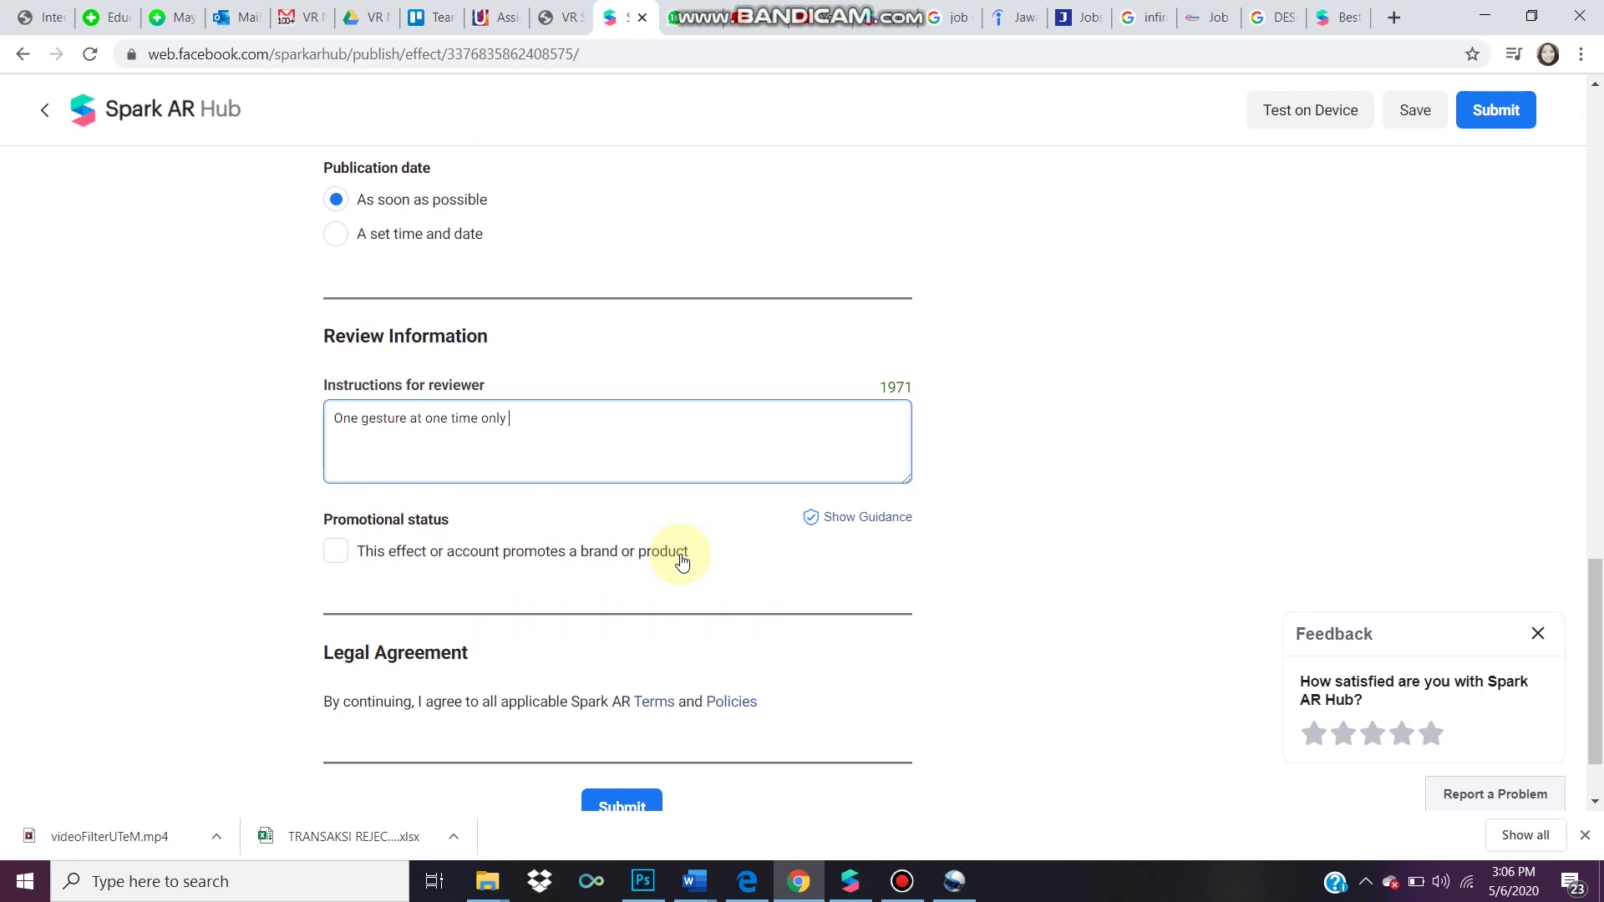
Tick the checkbox marking the effect as promoting a brand or product
left_click(335, 552)
scroll(669, 464, "up", 5)
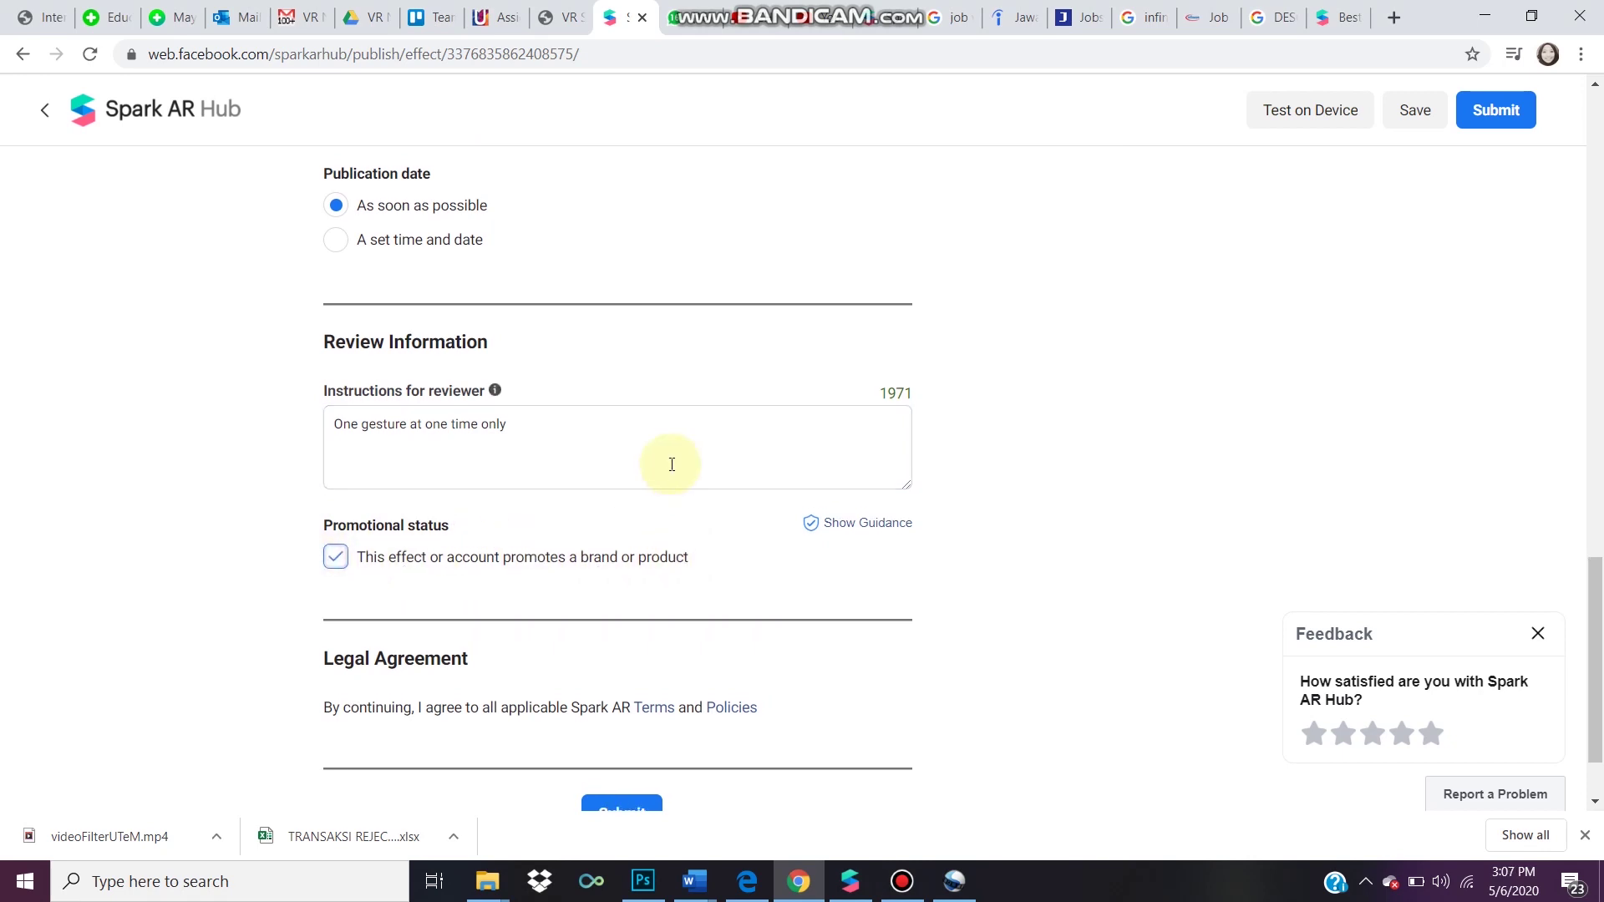
scroll(671, 465, "up", 3)
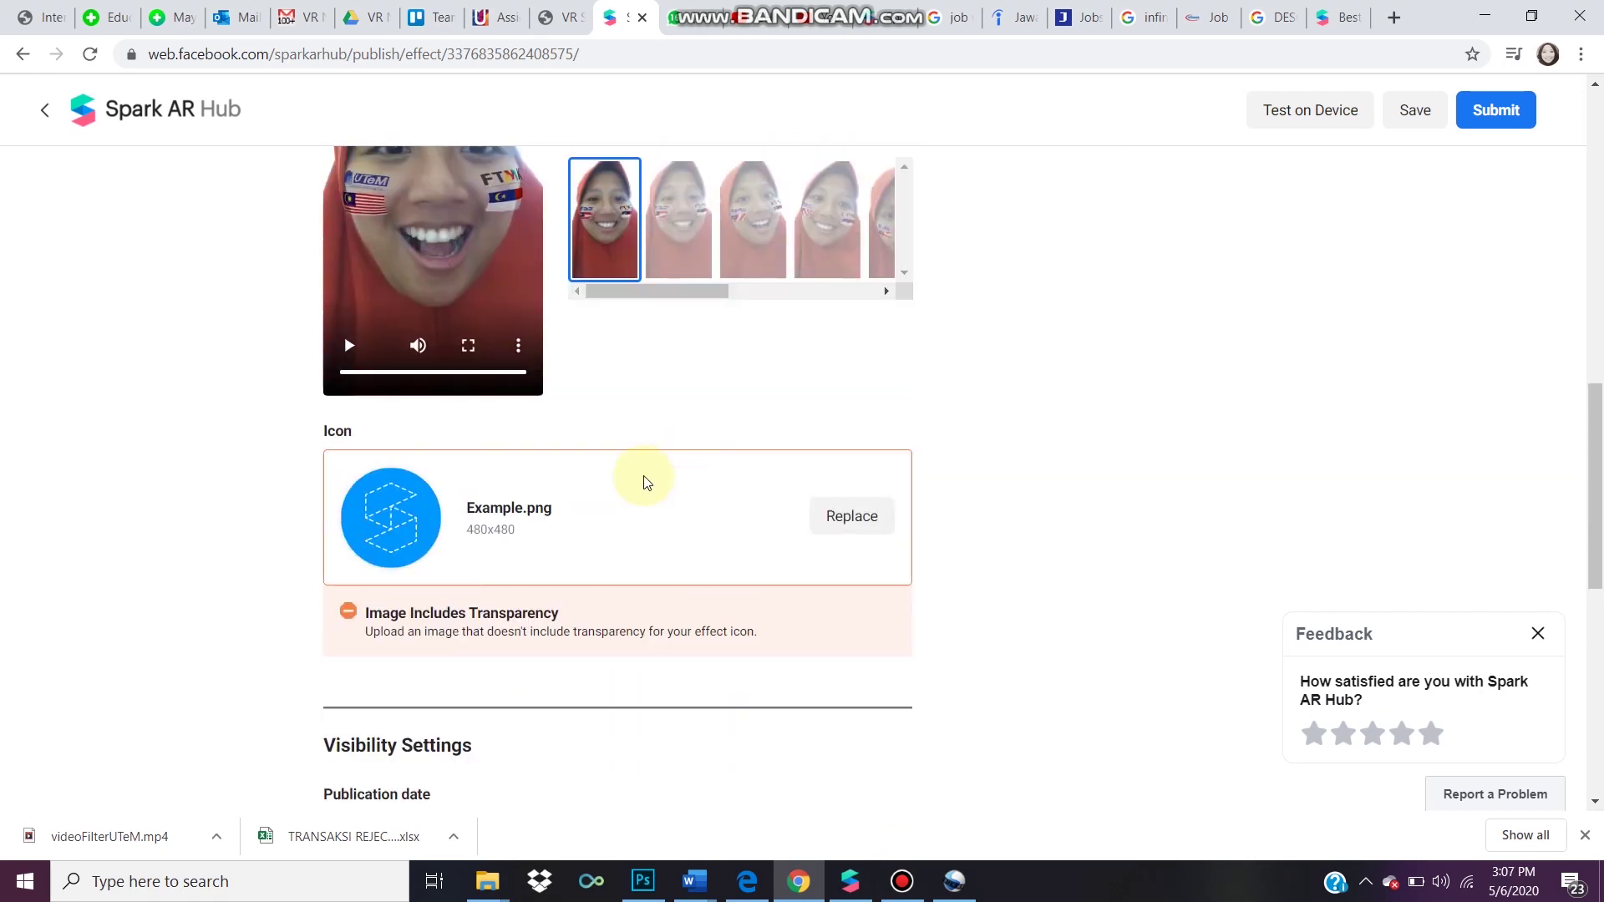
Replace the icon with LOGOFILTERUTEMFTMK.png, cropped to frame the logo
scroll(654, 466, "down", 3)
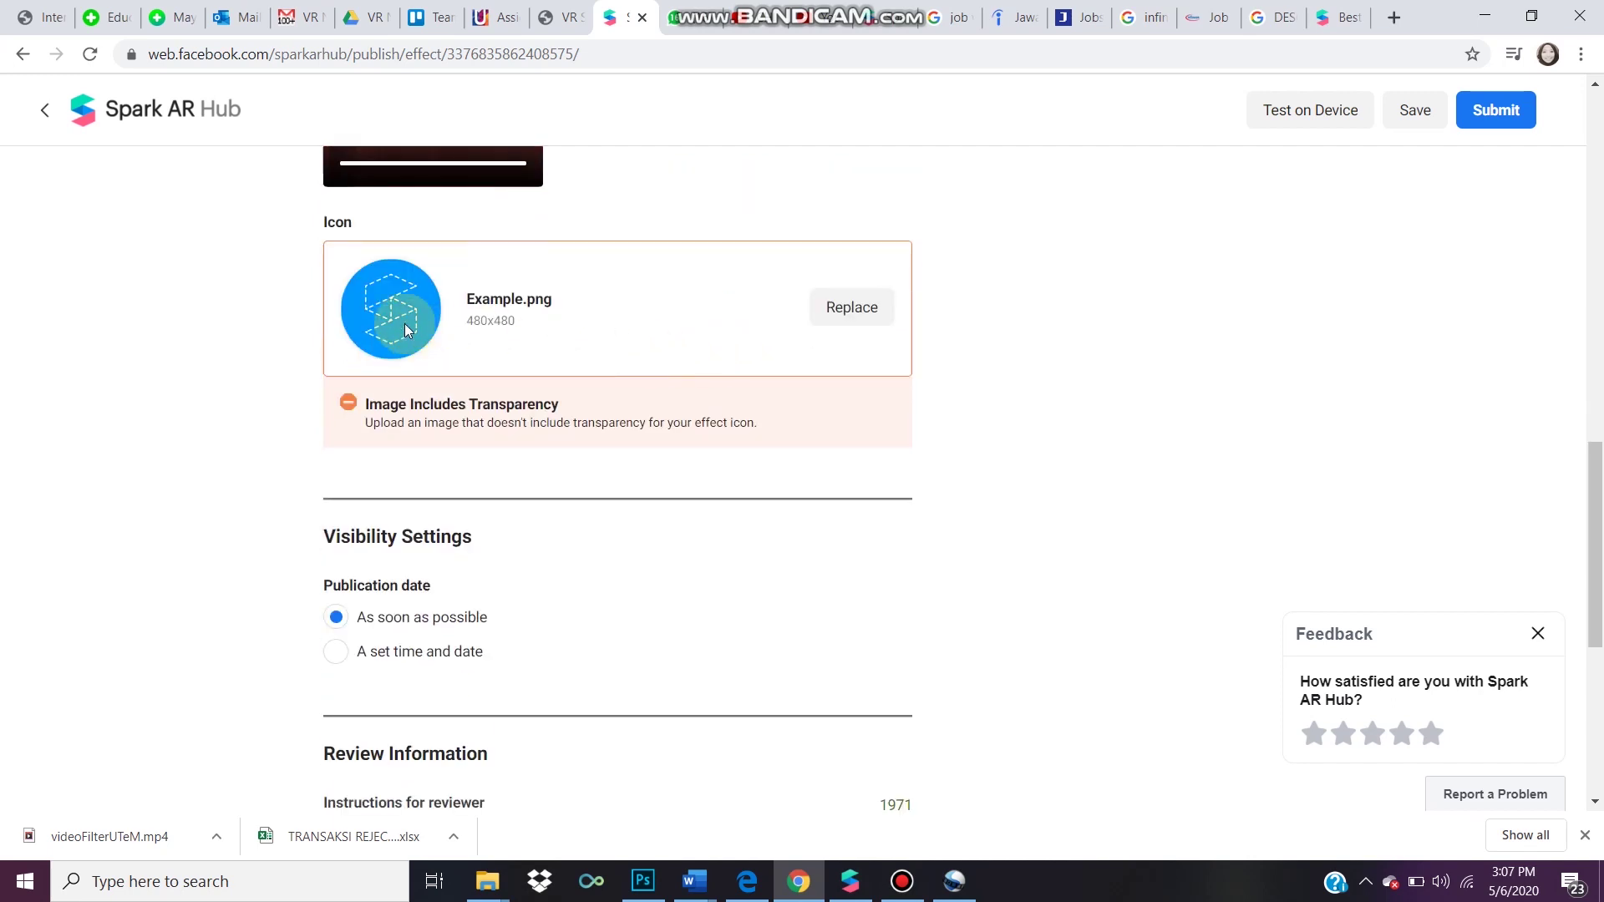
left_click(851, 309)
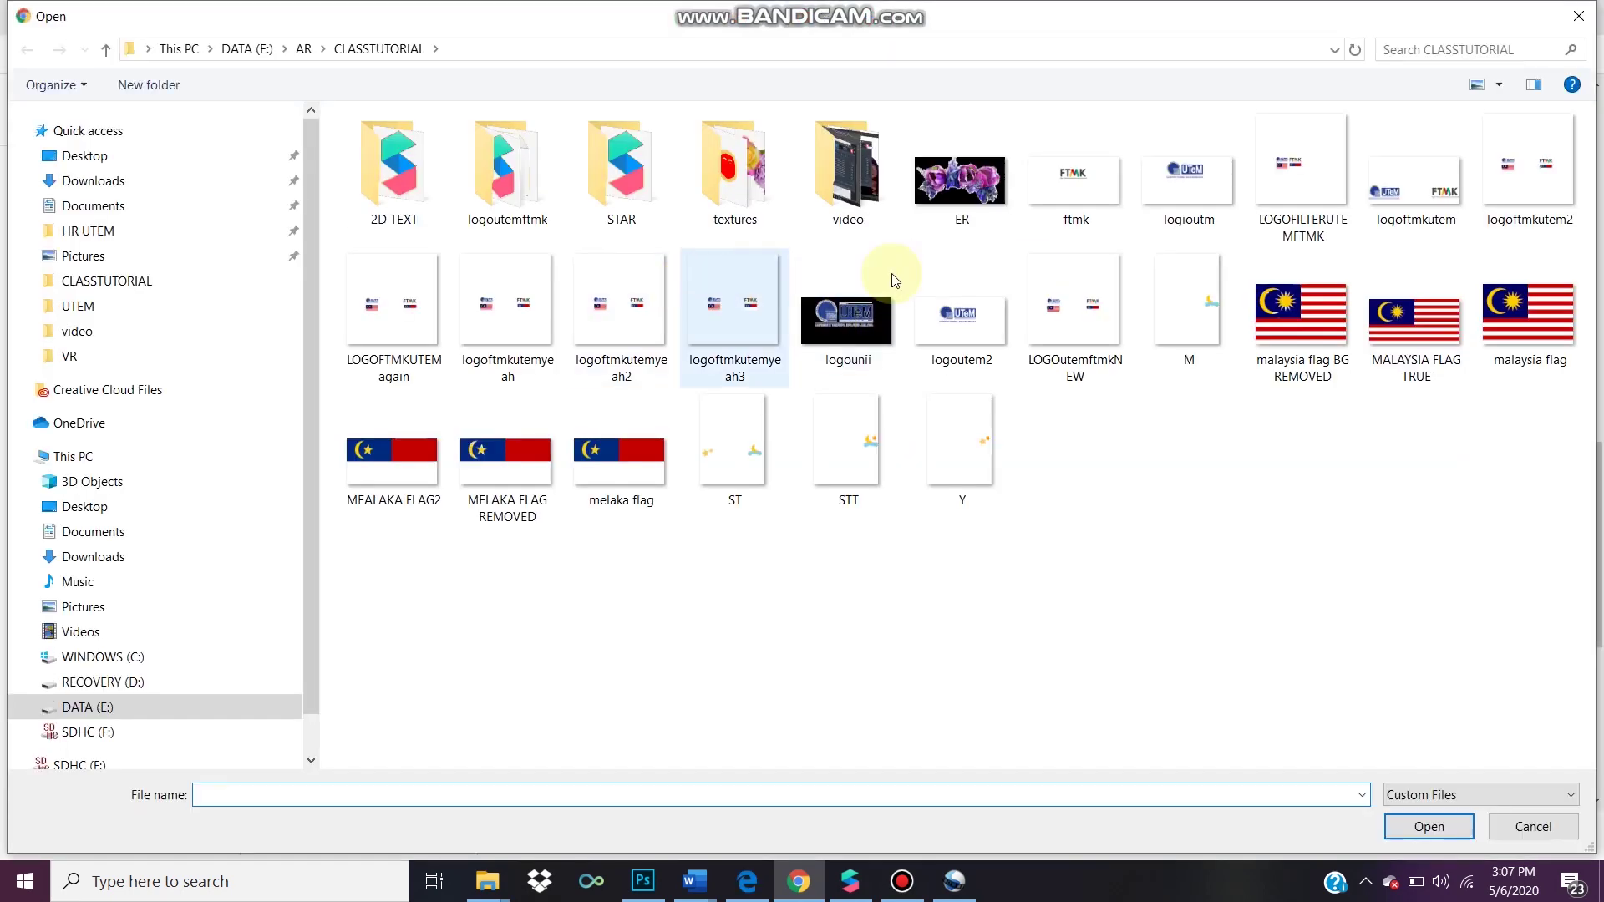
double_click(1285, 179)
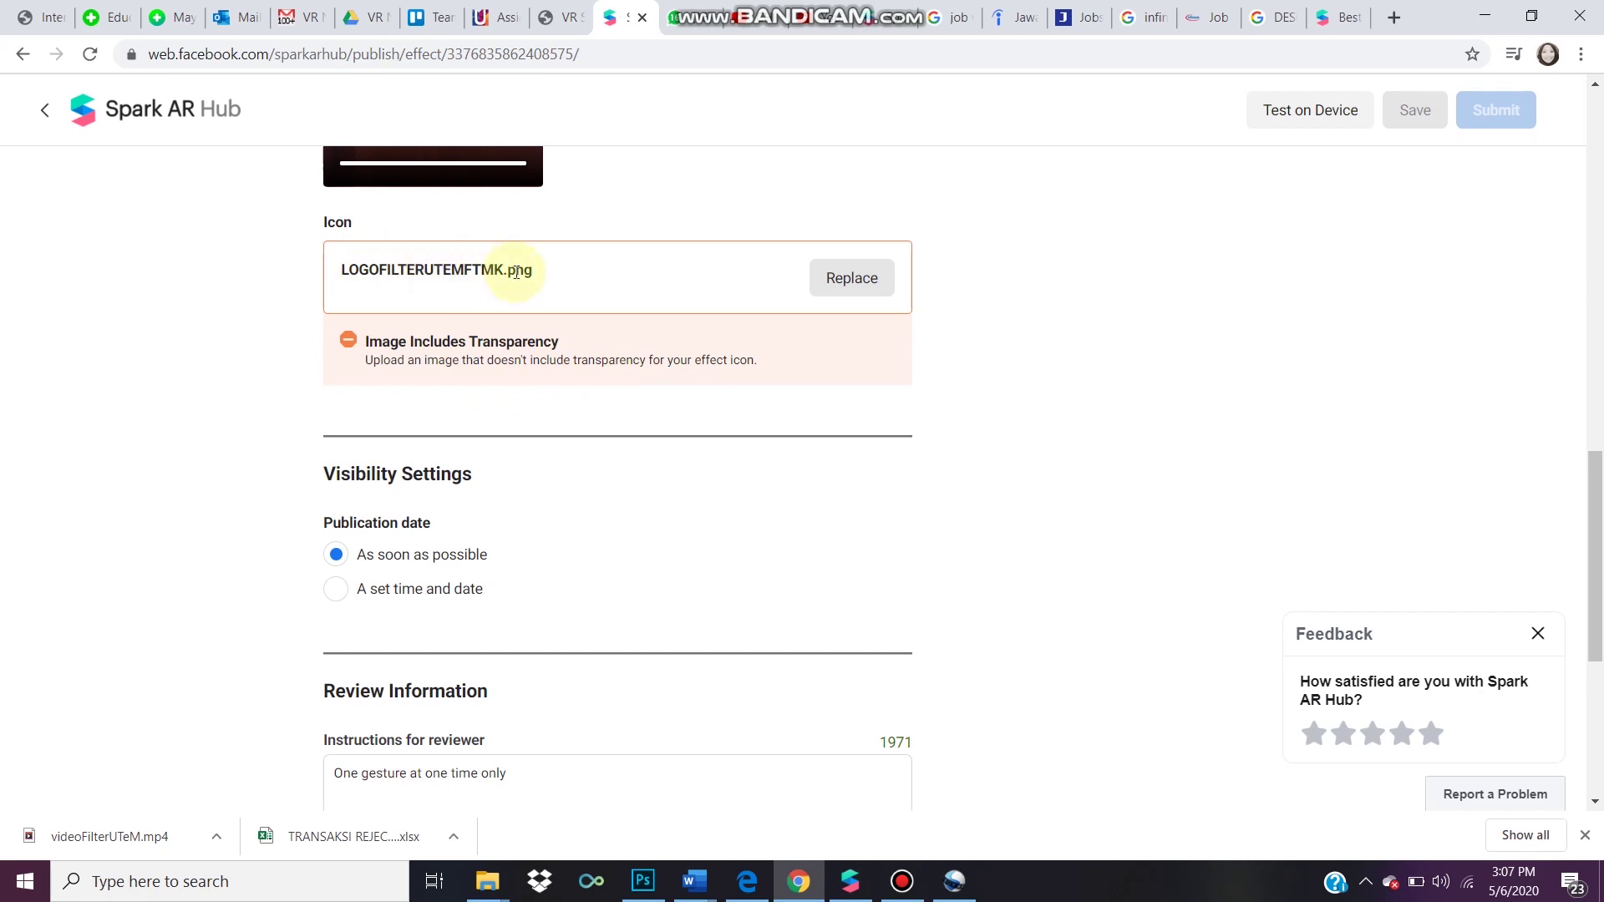
scroll(592, 313, "up", 4)
scroll(591, 313, "down", 4)
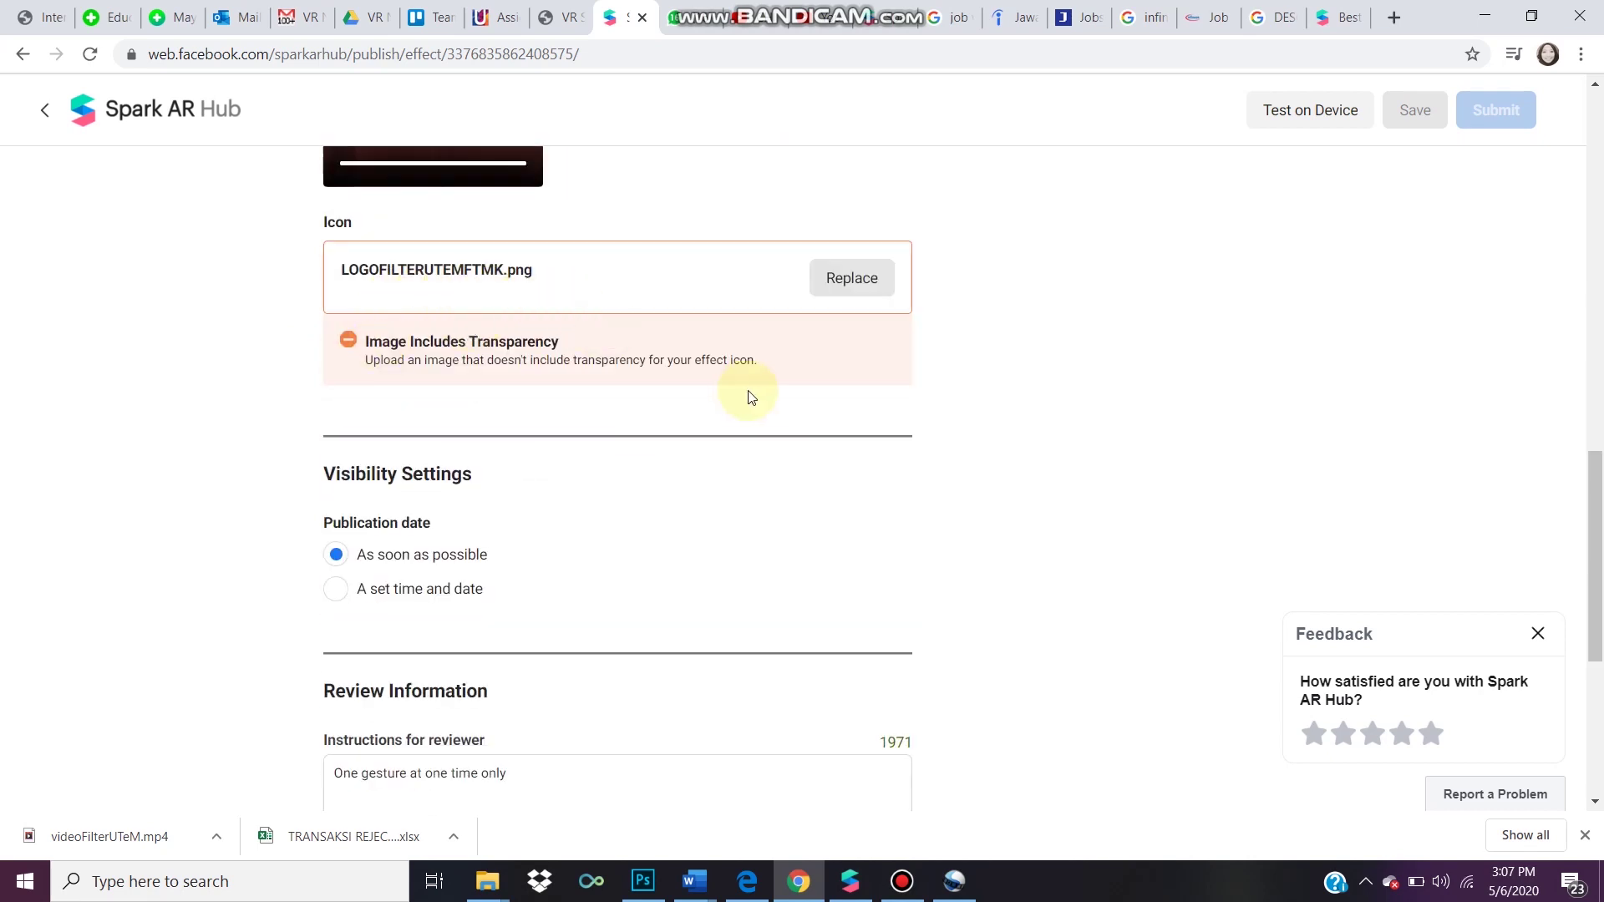
scroll(1009, 368, "down", 5)
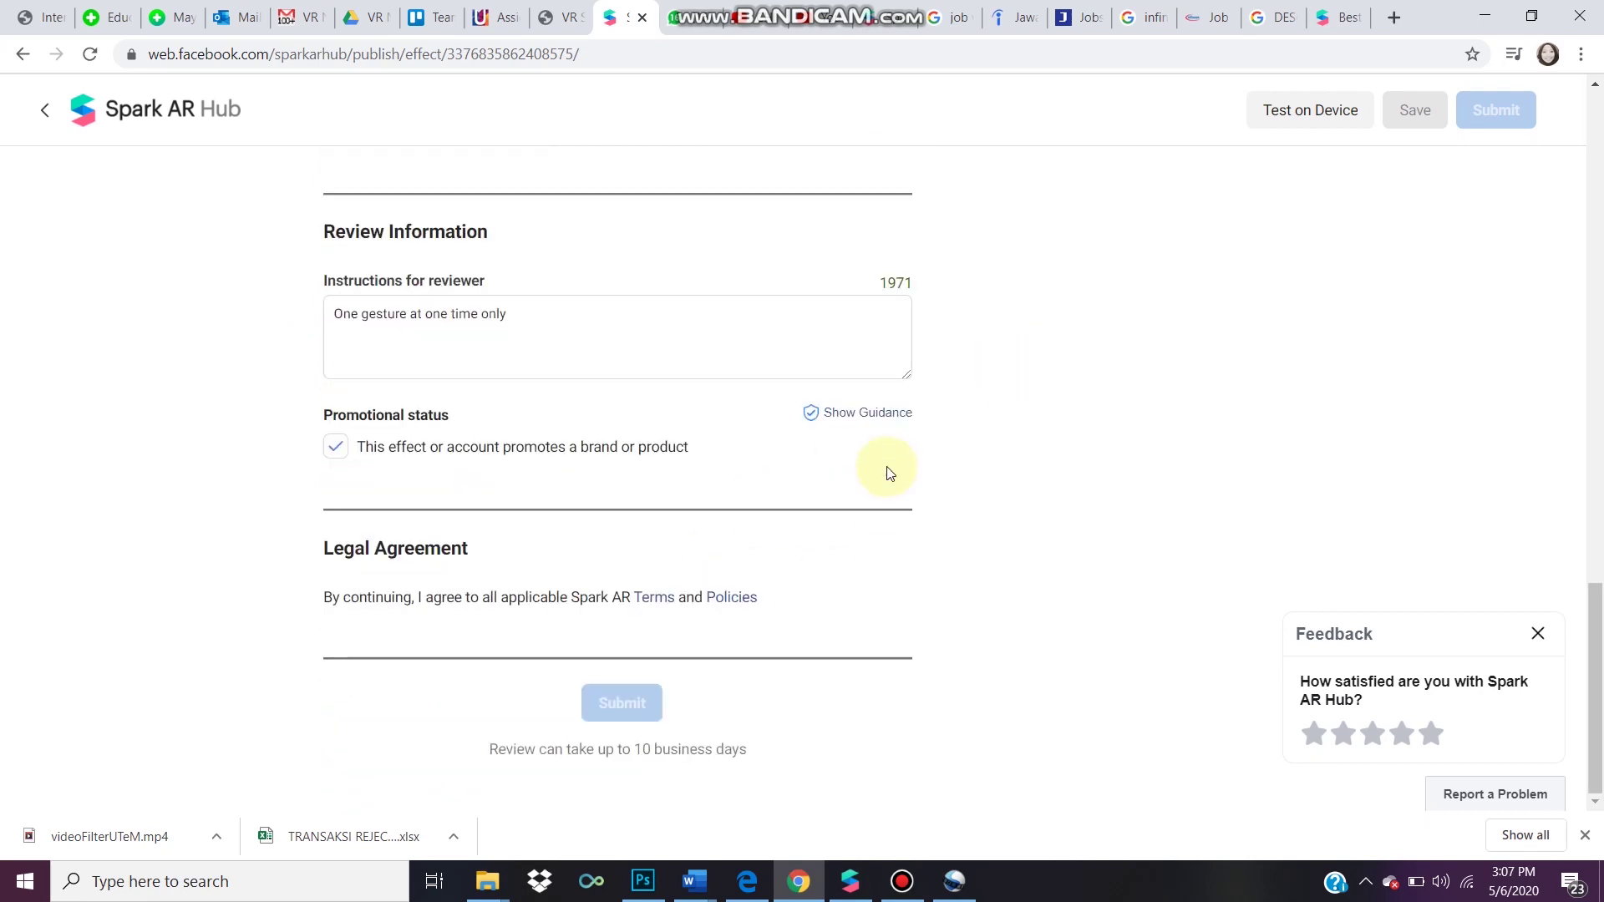
scroll(888, 472, "up", 10)
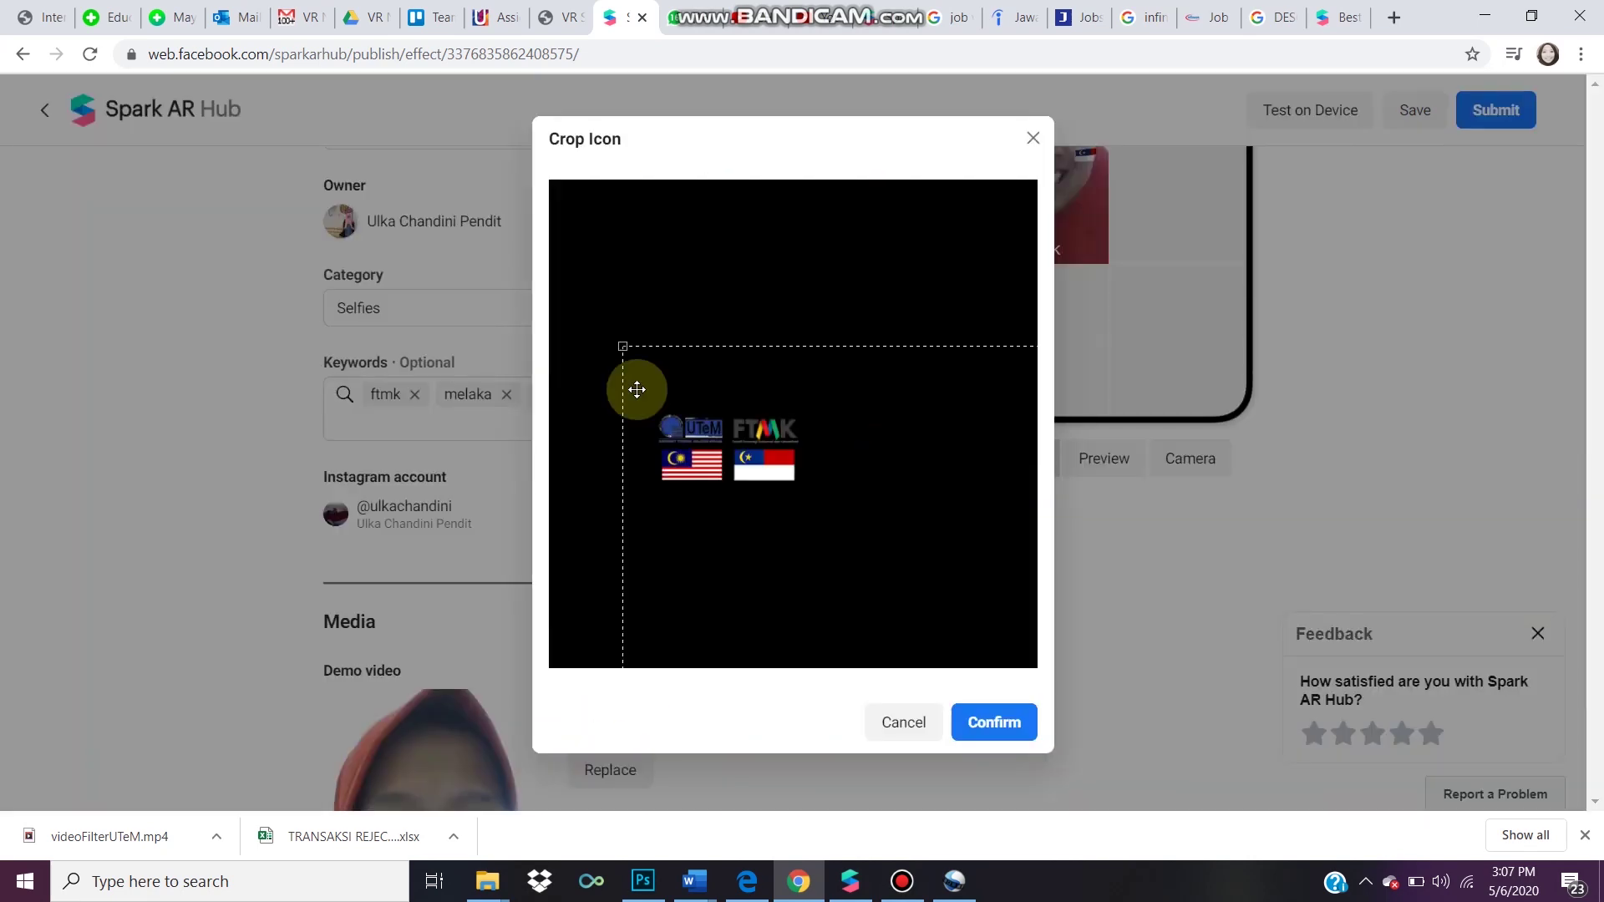
left_click_drag(592, 360, 757, 413)
left_click_drag(660, 275, 785, 439)
left_click(994, 724)
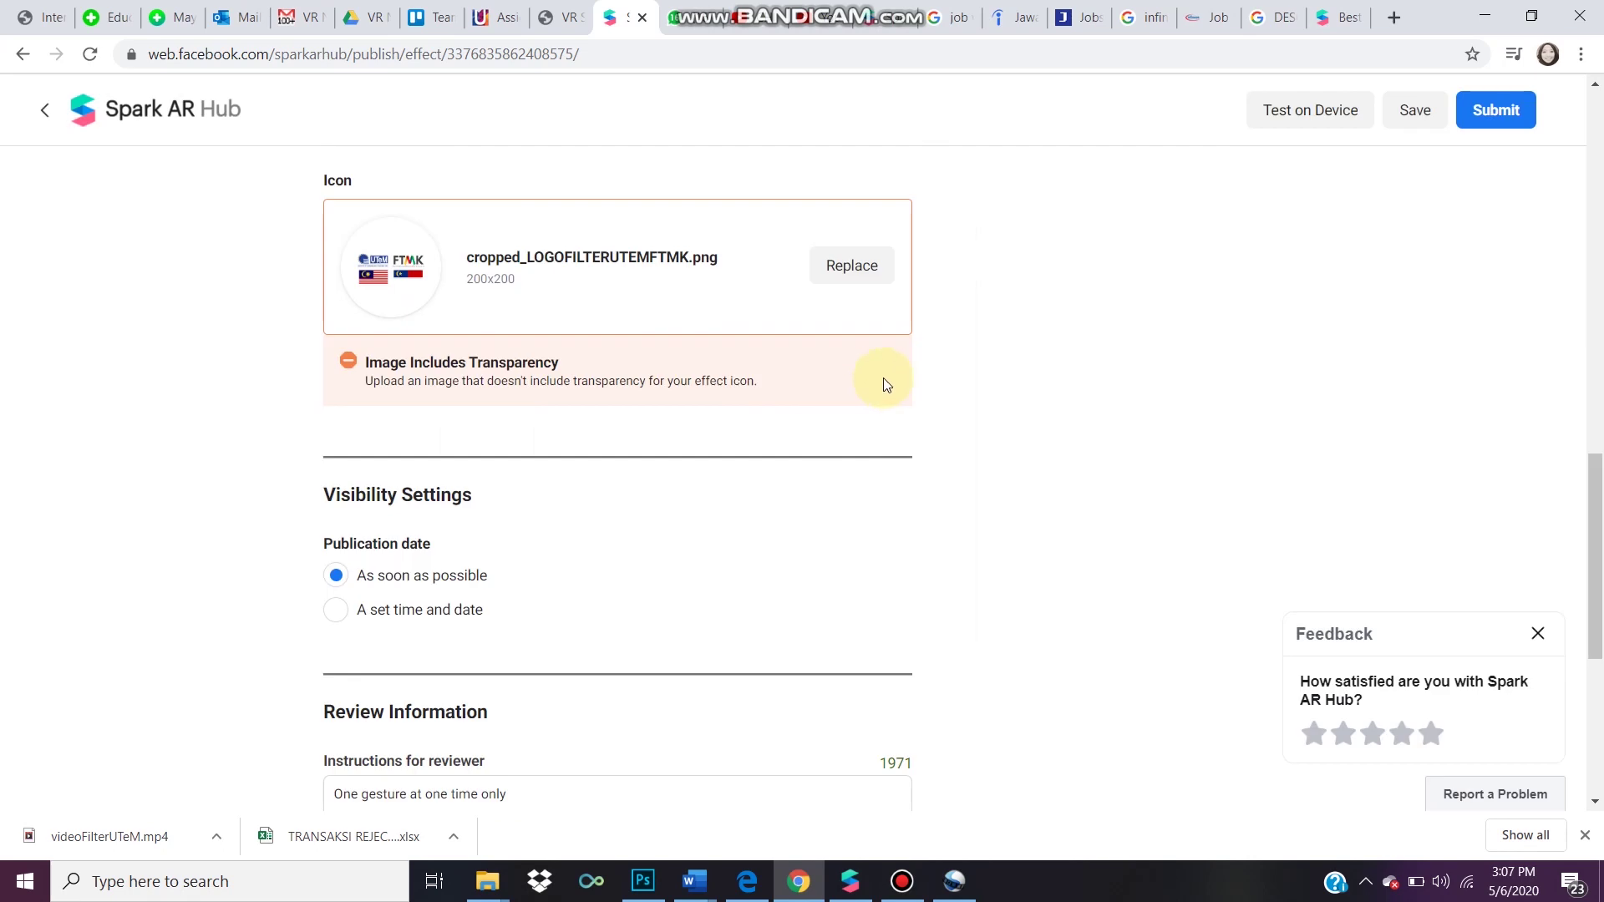
Highlight the note about the 10-day estimated review time
scroll(979, 369, "up", 12)
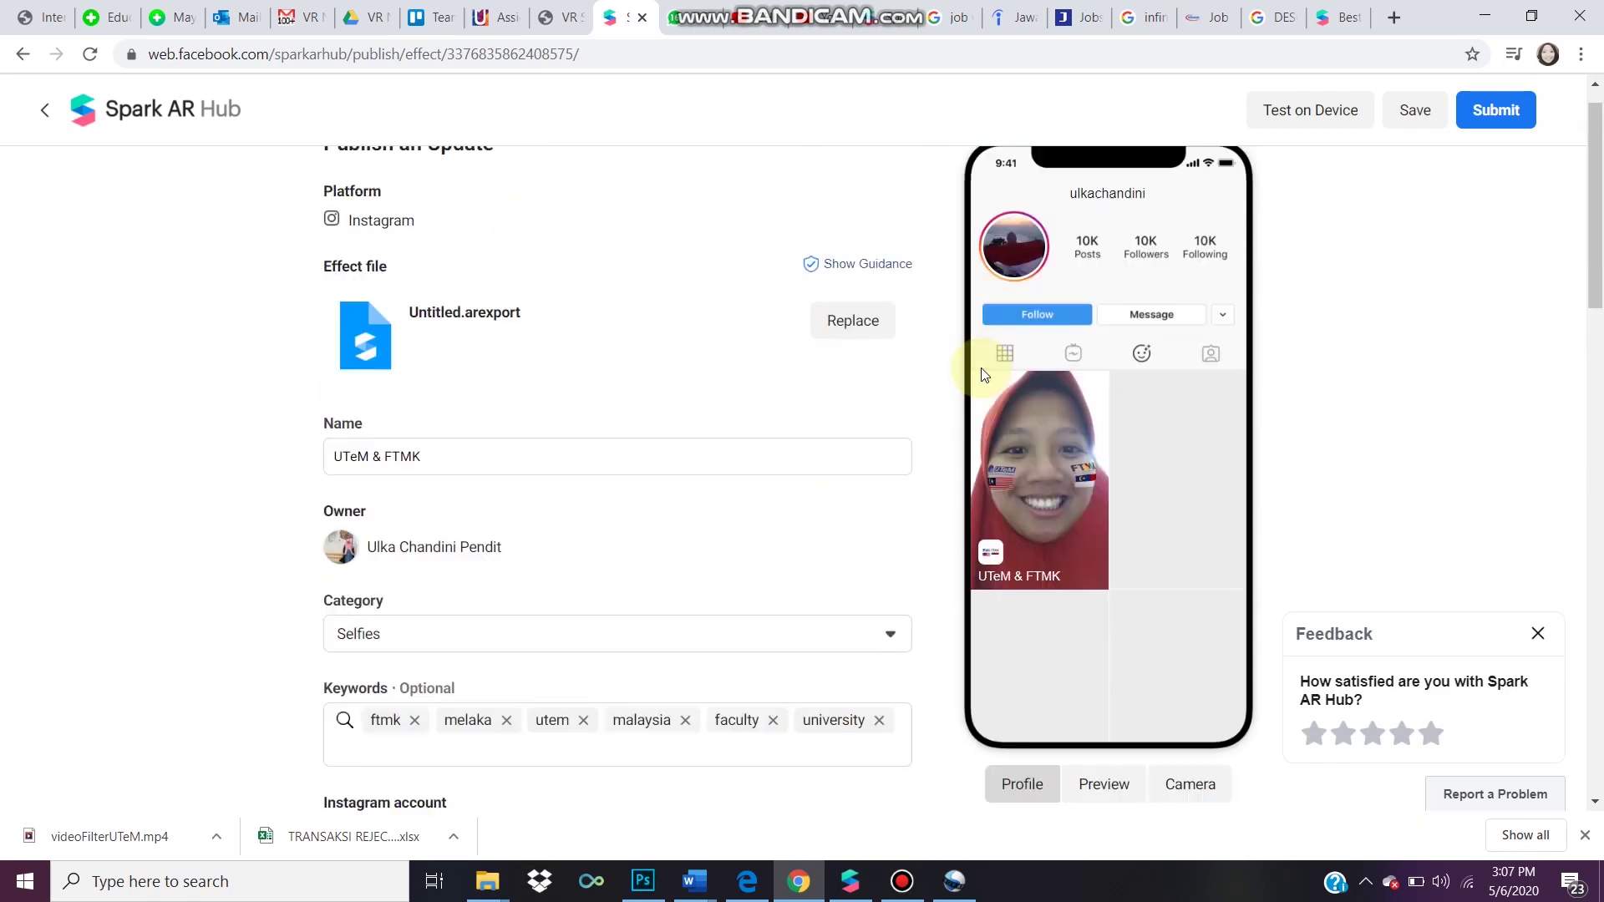
scroll(983, 374, "down", 12)
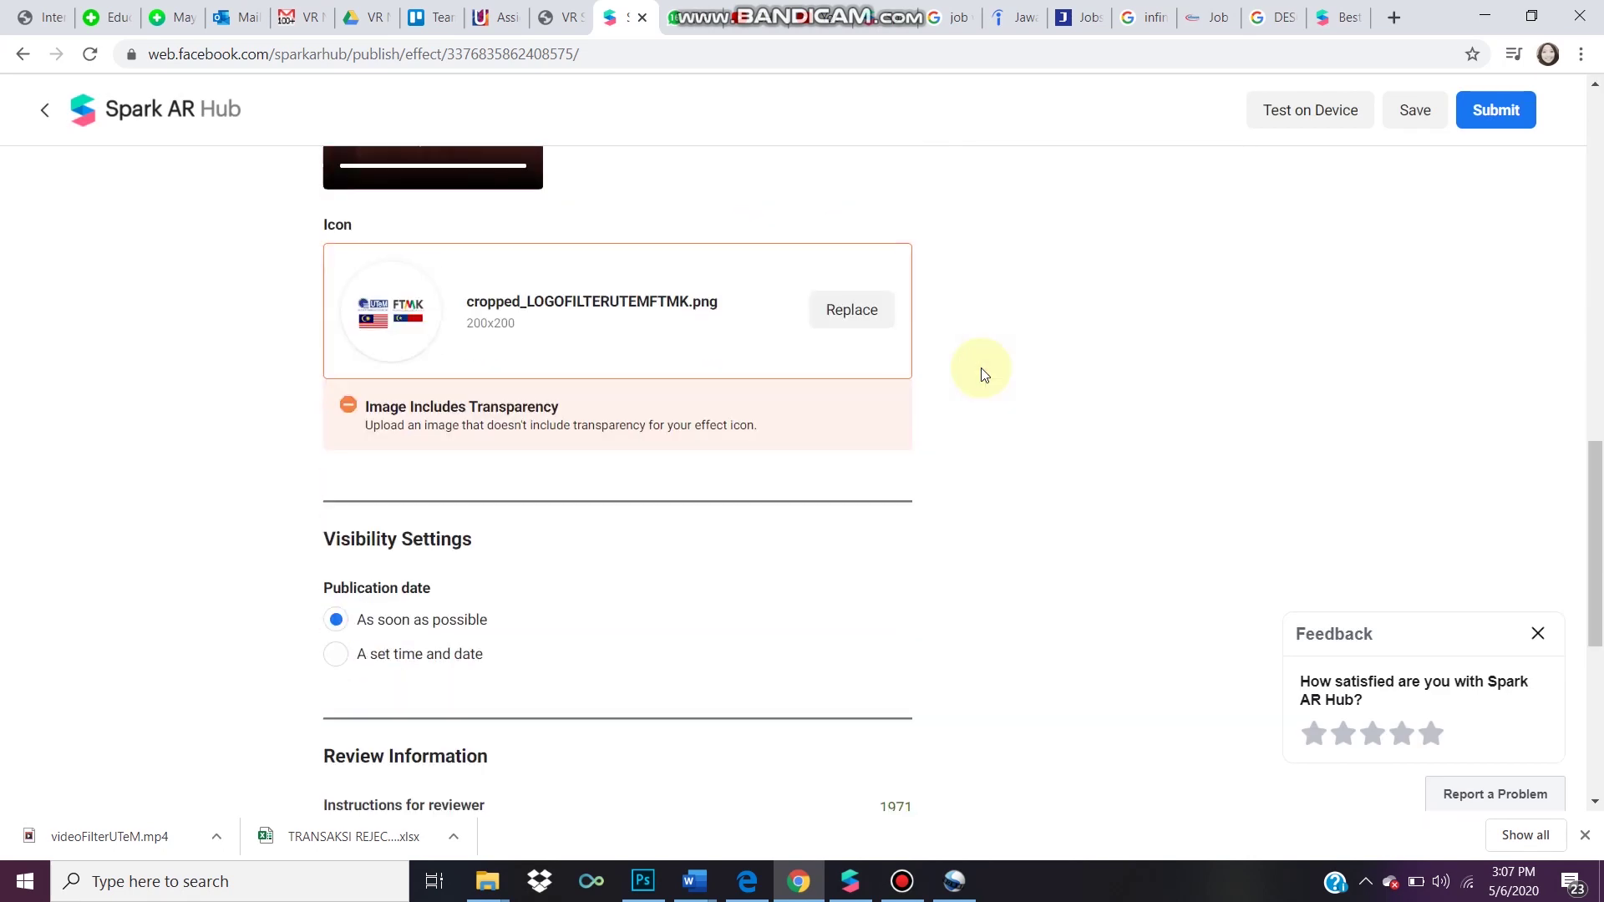
scroll(984, 373, "down", 6)
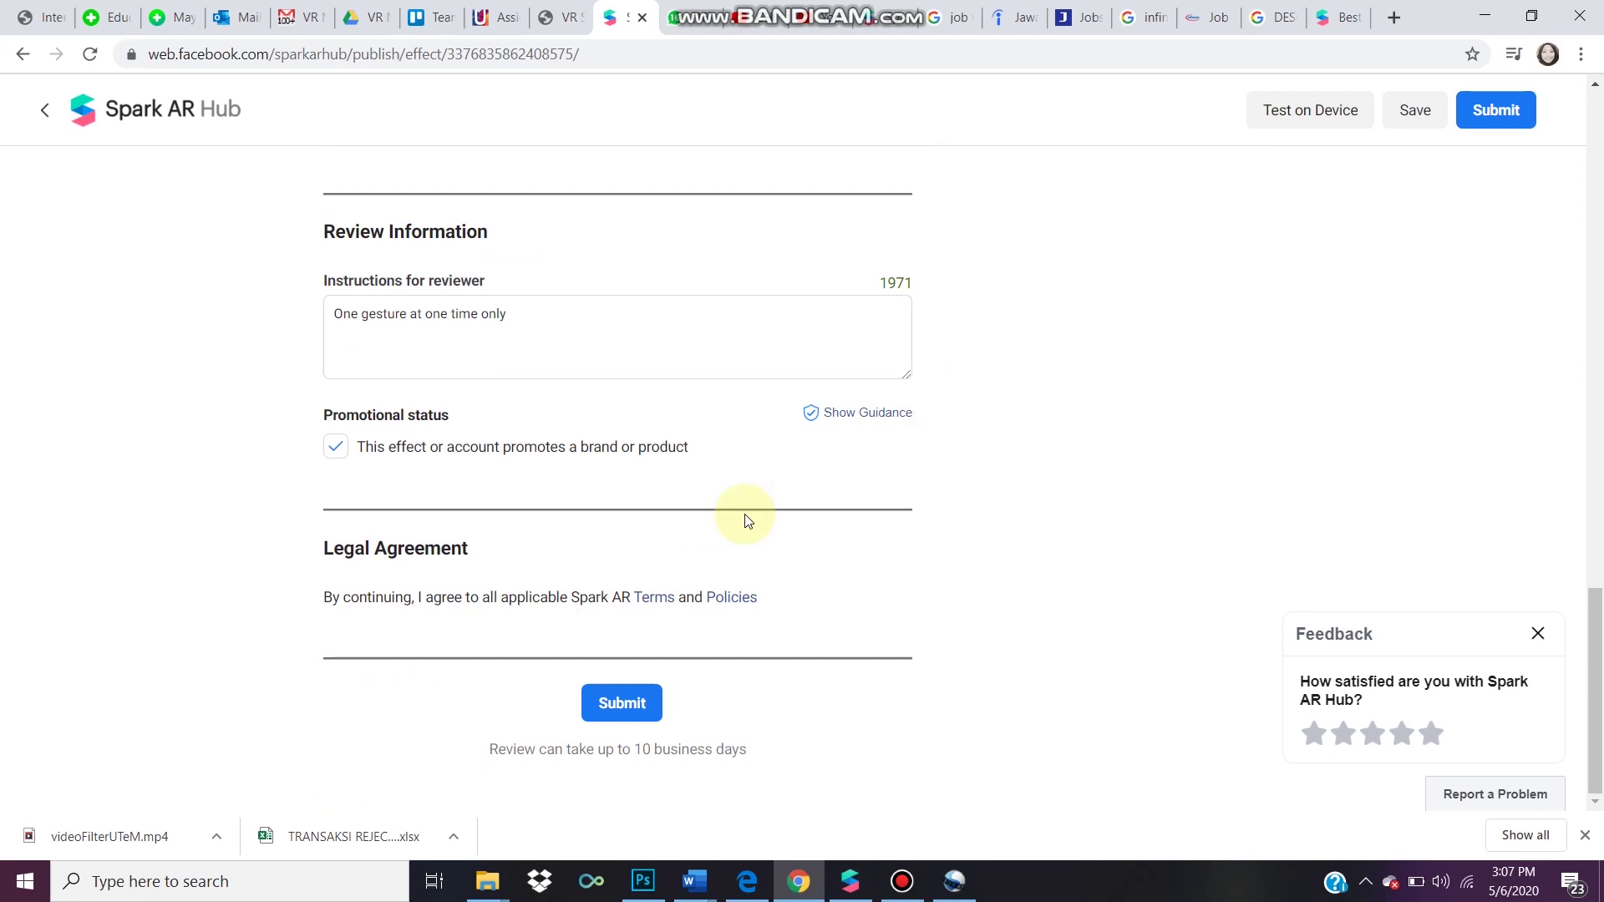
left_click(486, 743)
left_click_drag(487, 743, 811, 768)
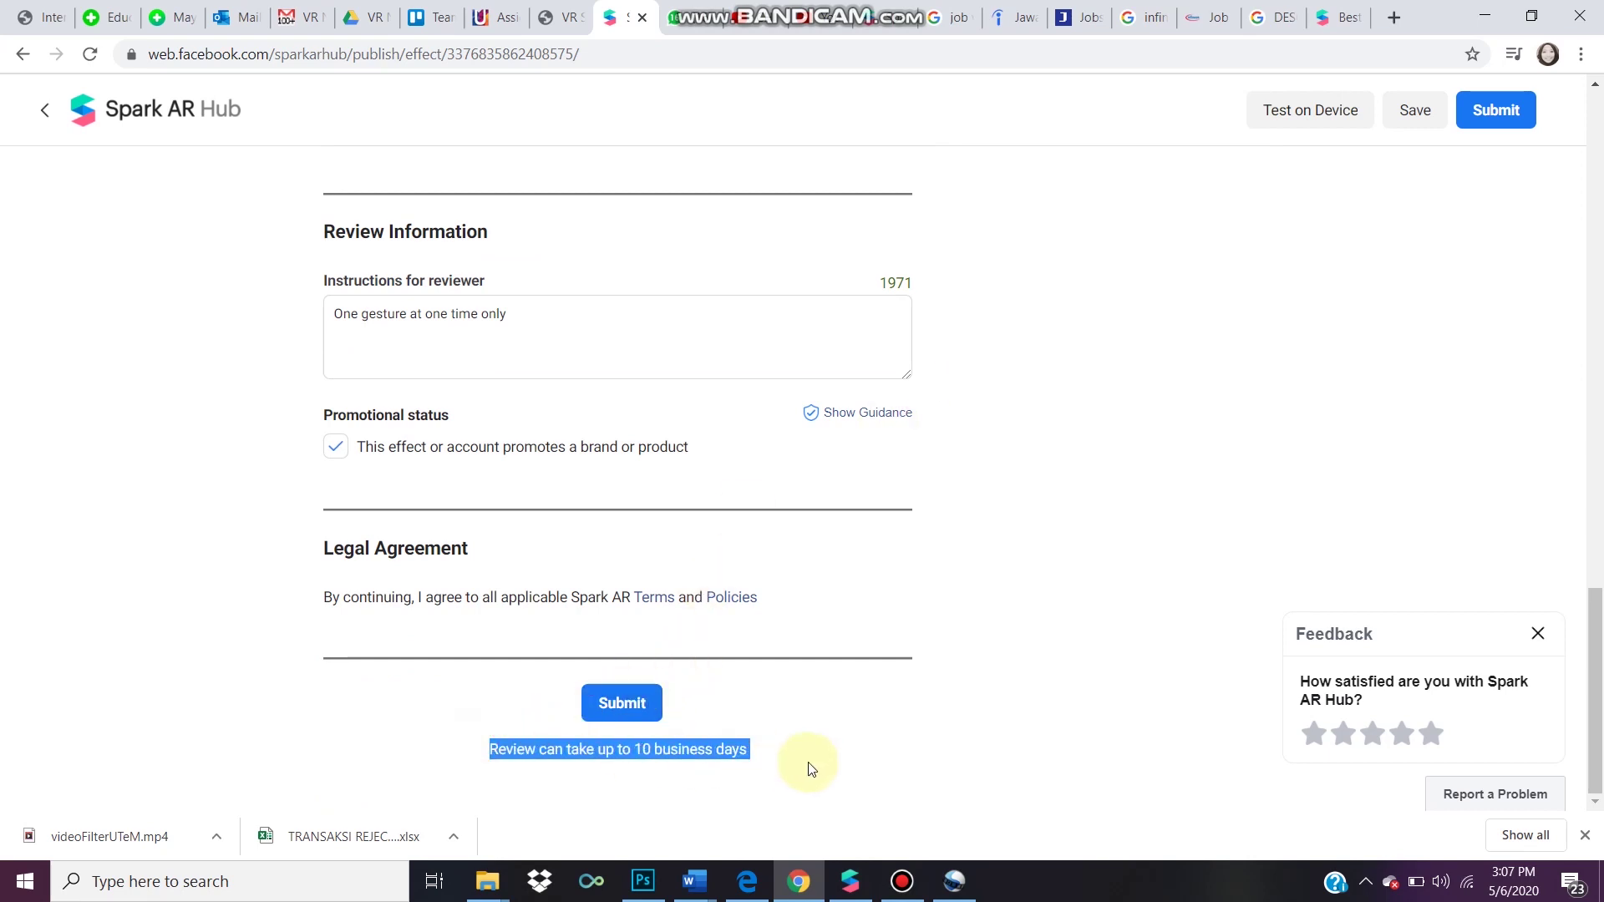
Clear the review-time highlight and scroll down through the page
left_click(760, 736)
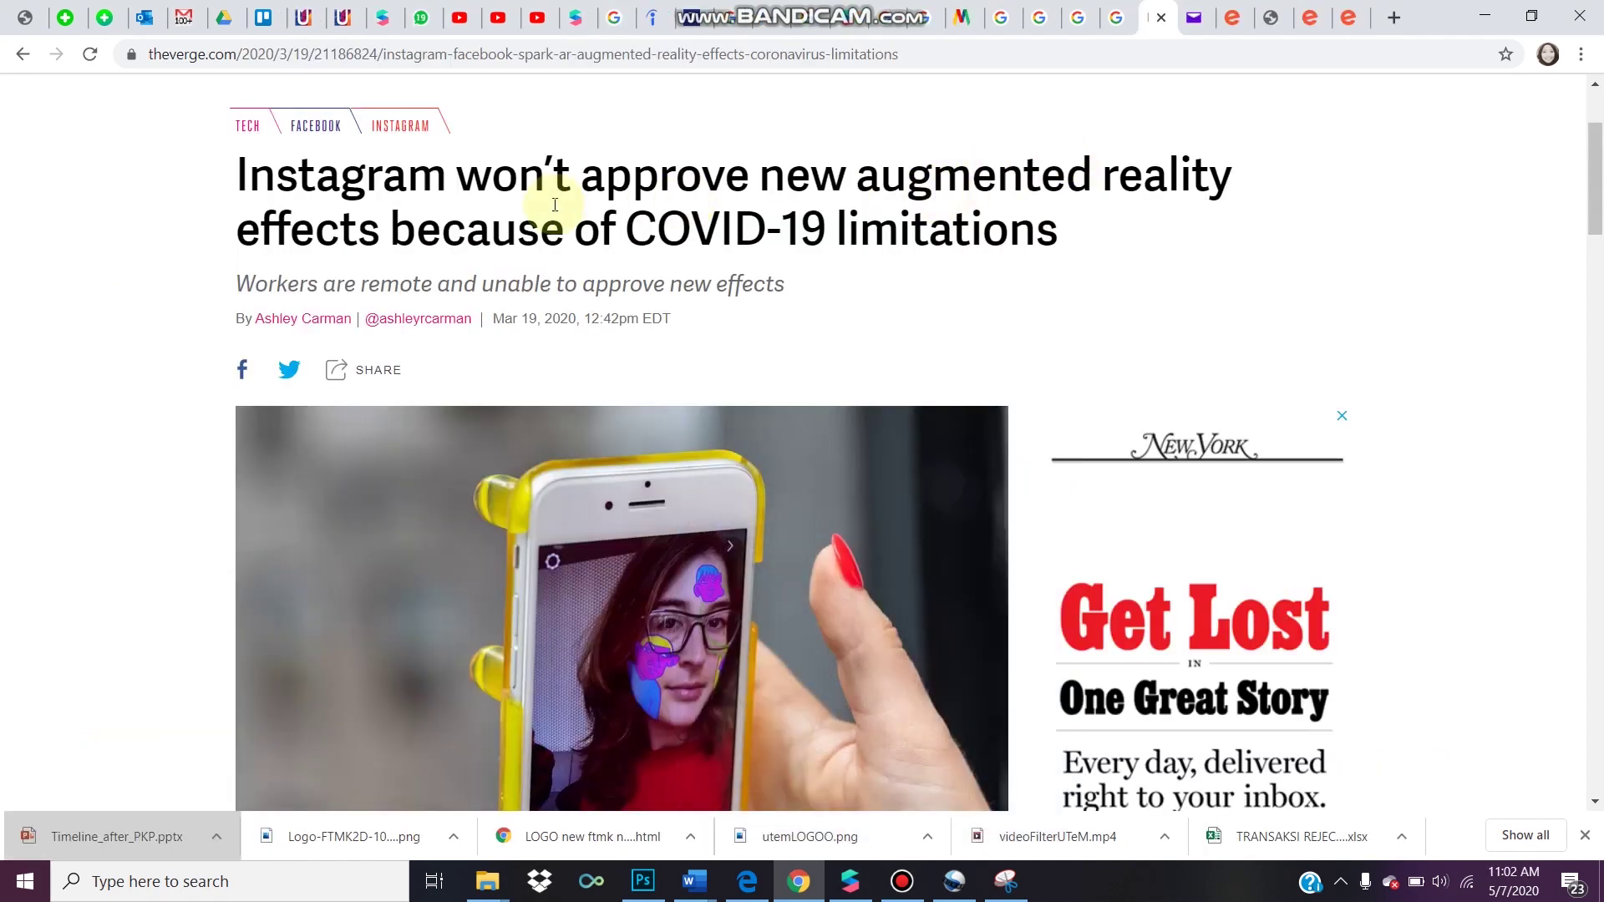
scroll(481, 327, "down", 8)
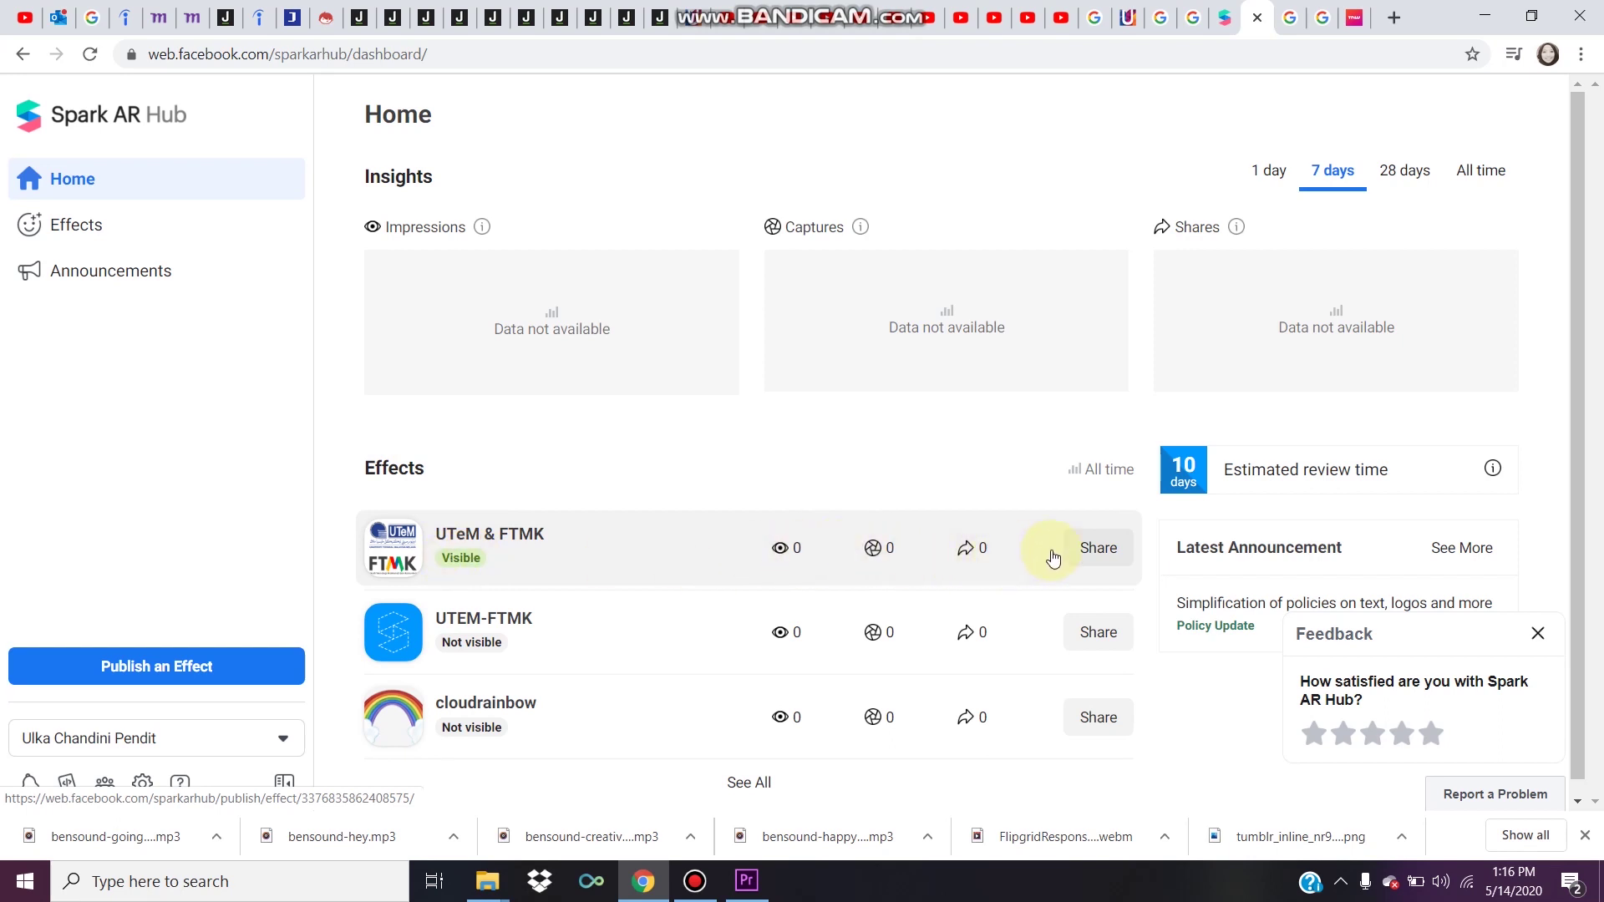
Check UTeM & FTMK's share link, open its Overview from Home, and dismiss the feedback survey
left_click(1101, 548)
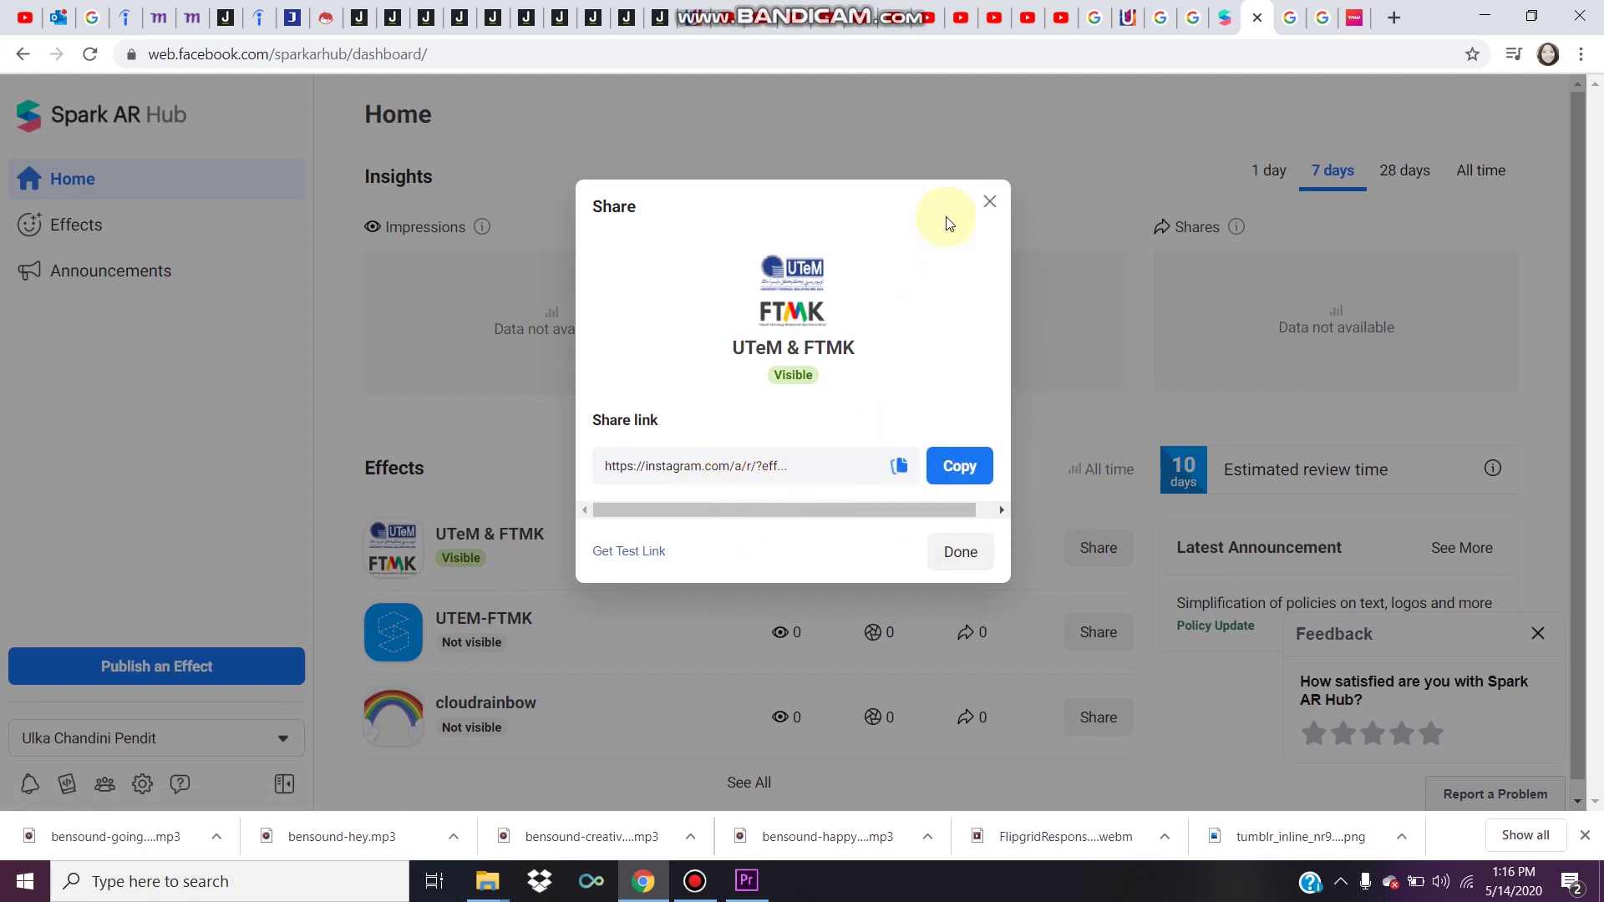
left_click(990, 201)
left_click(184, 241)
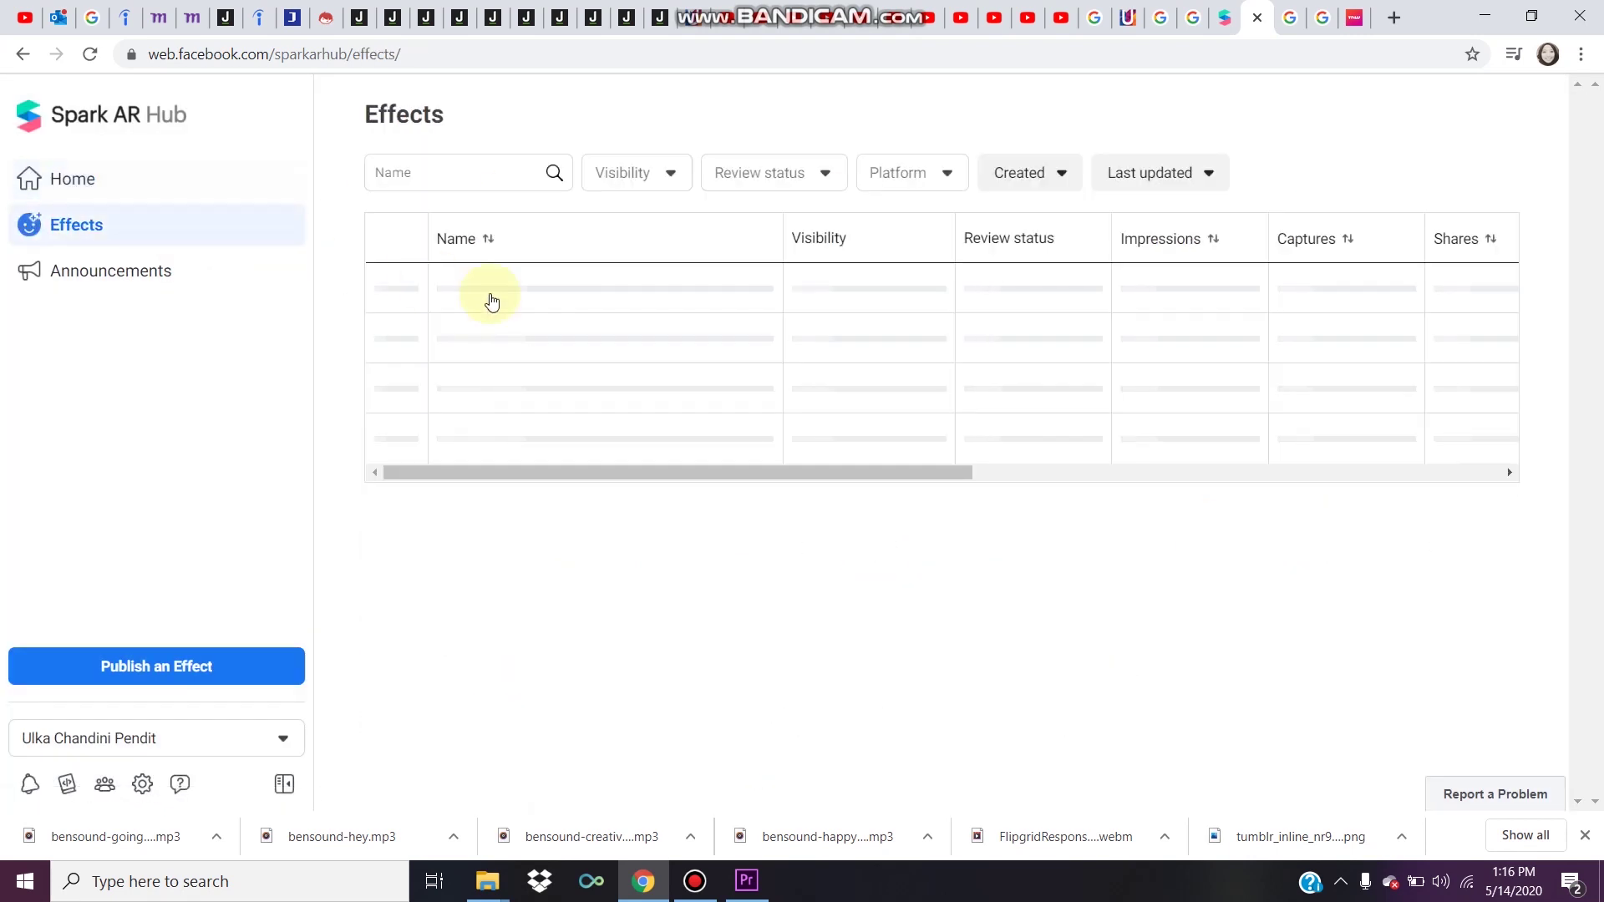
left_click(100, 175)
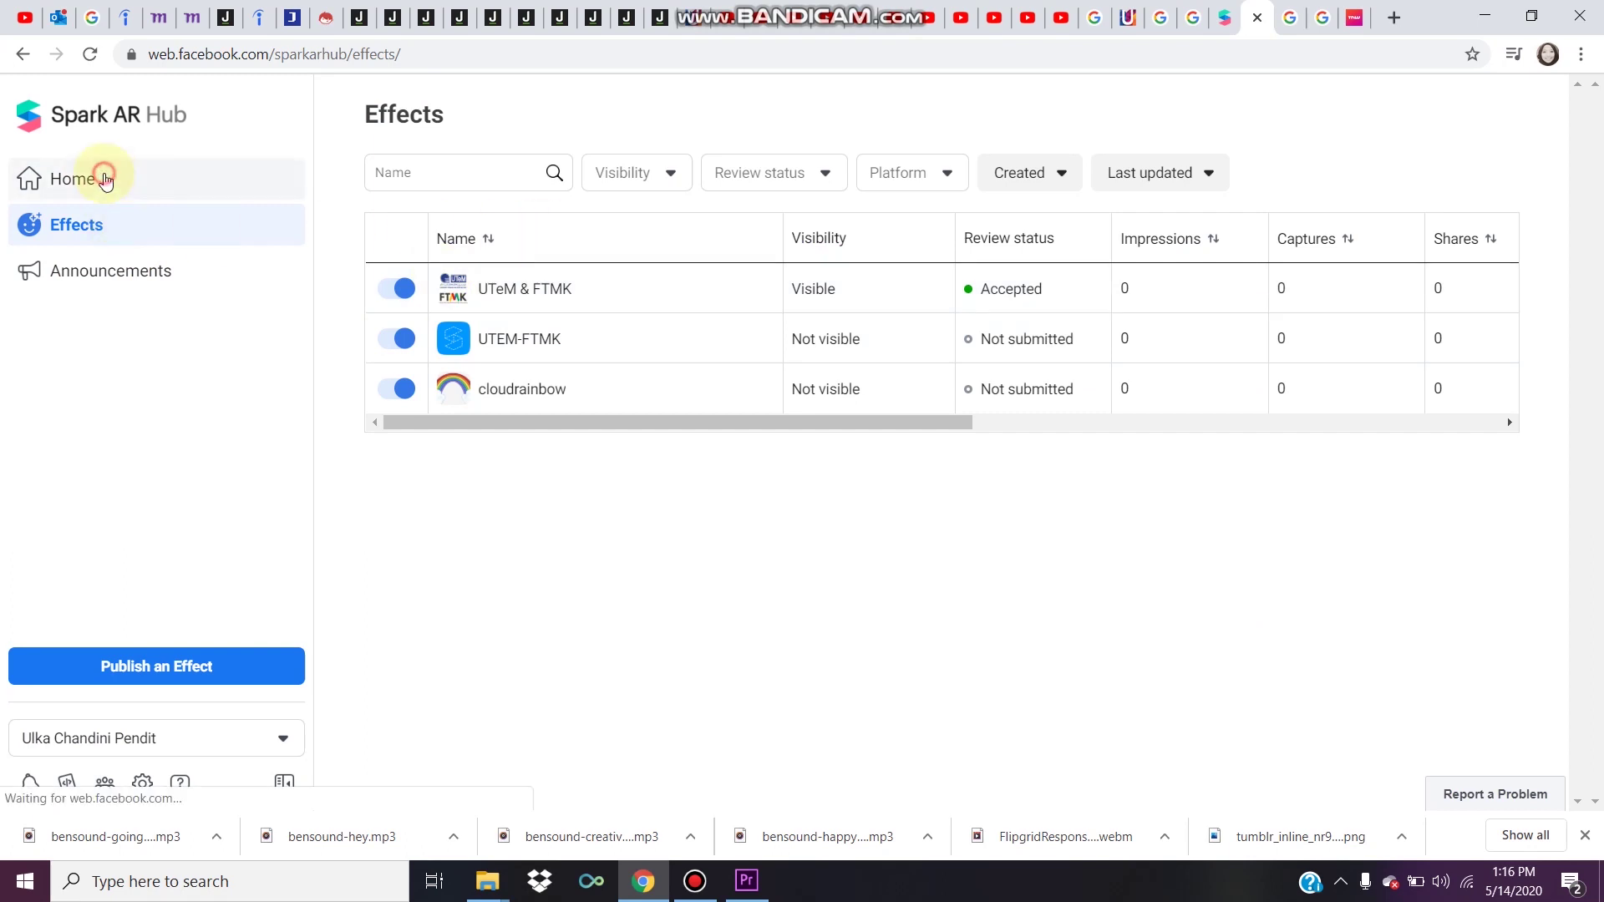
left_click(493, 552)
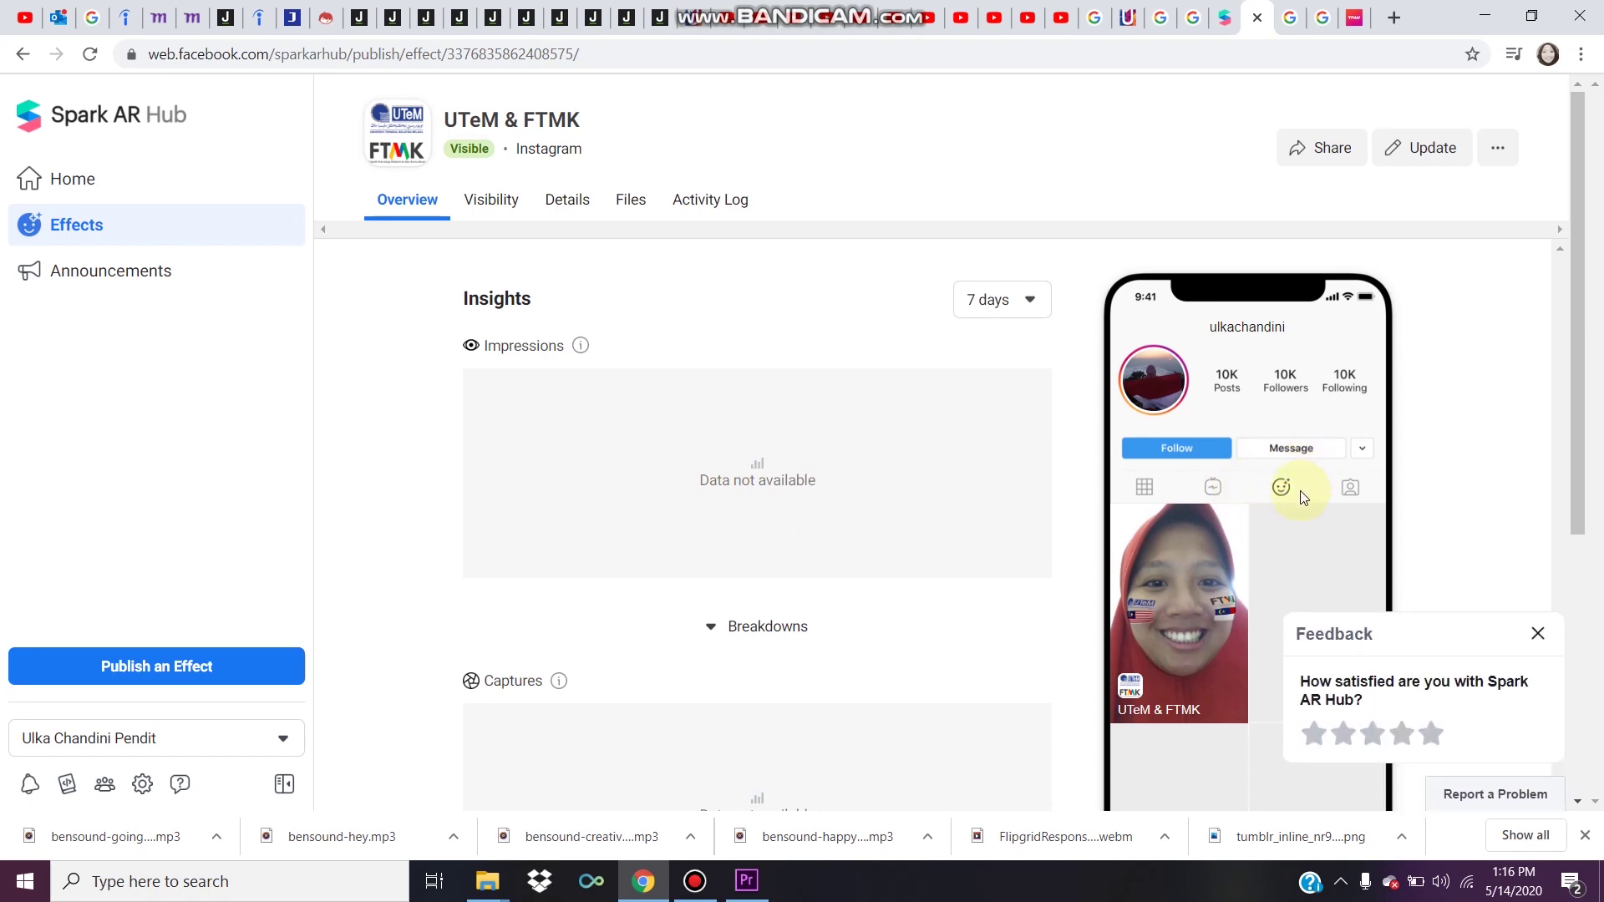
left_click(1537, 634)
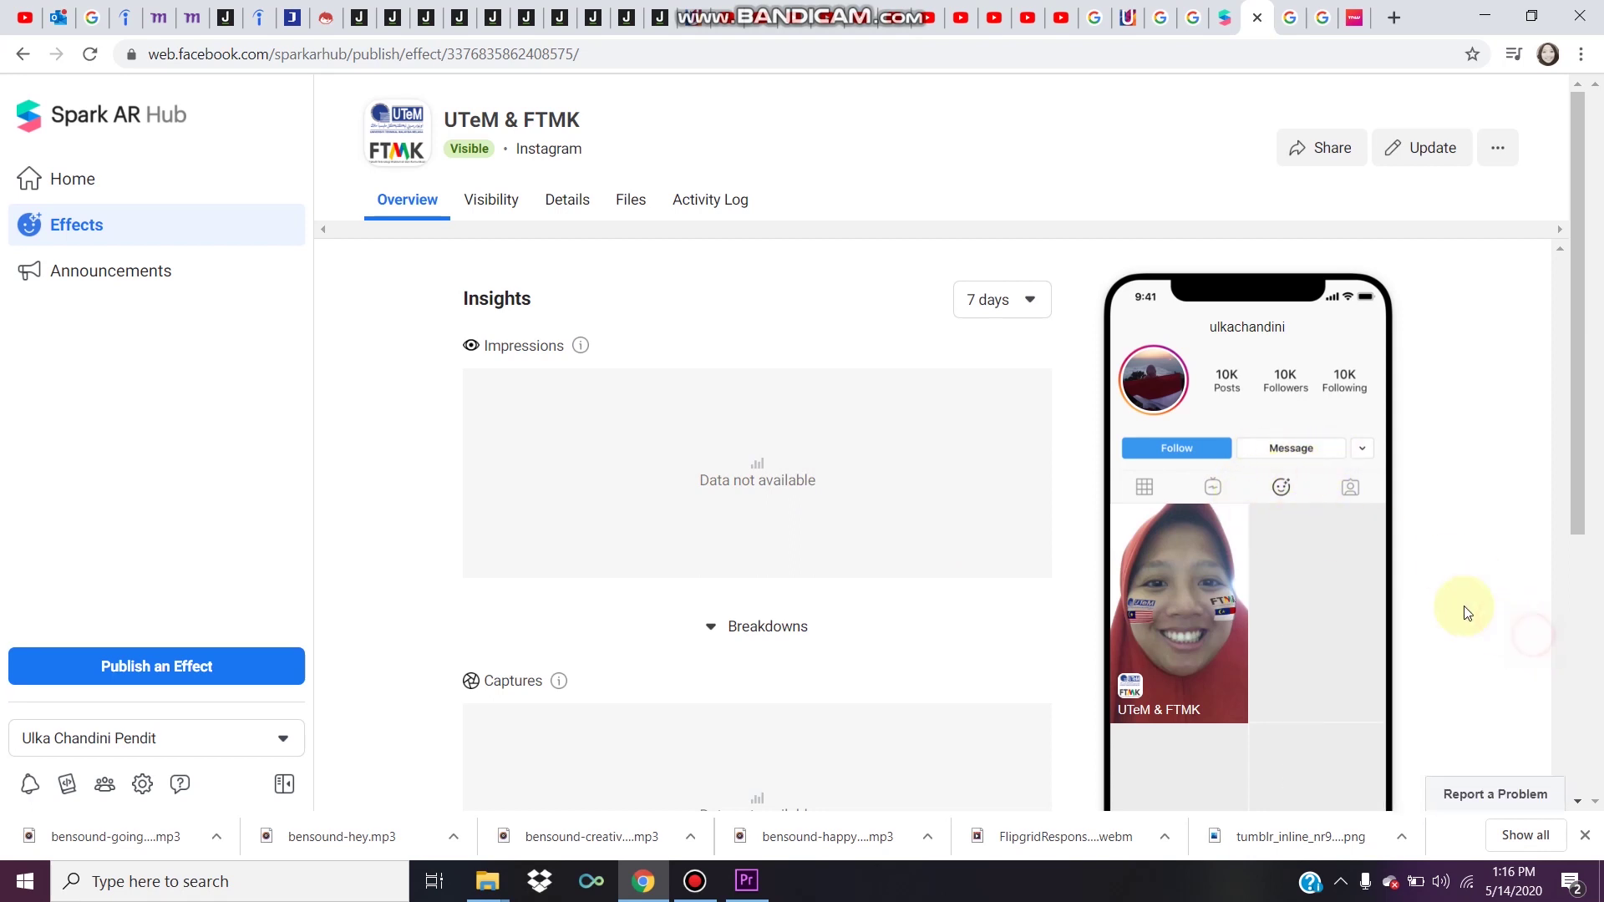